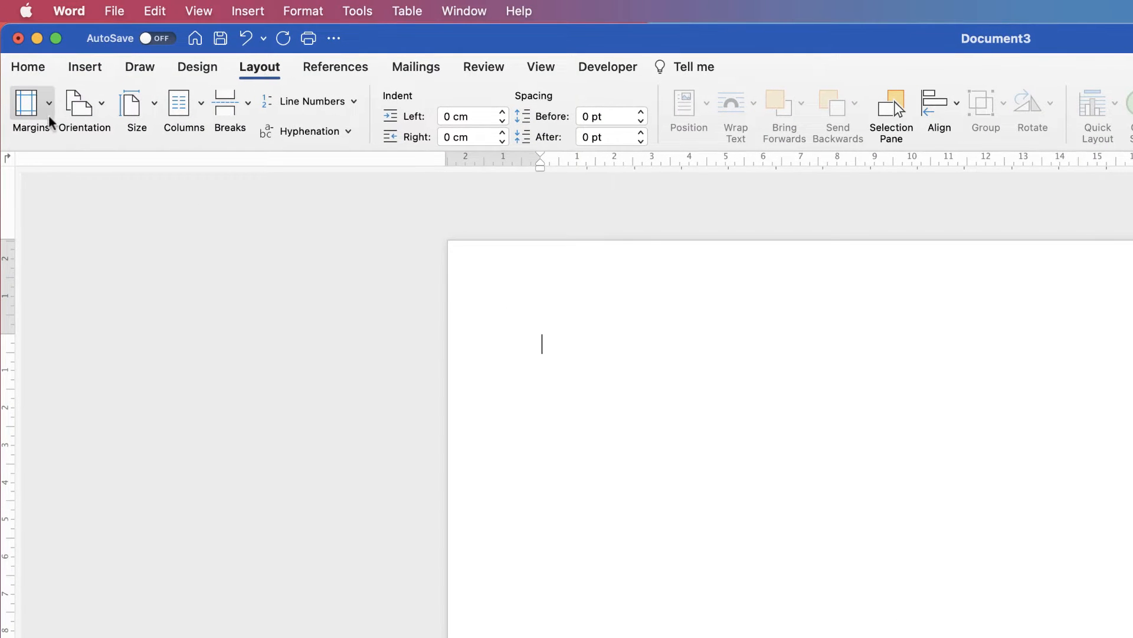
Step: Set the top, bottom, left and right page margins to 0 cm for the whole document, ignoring the printable-area warning
left_click(48, 107)
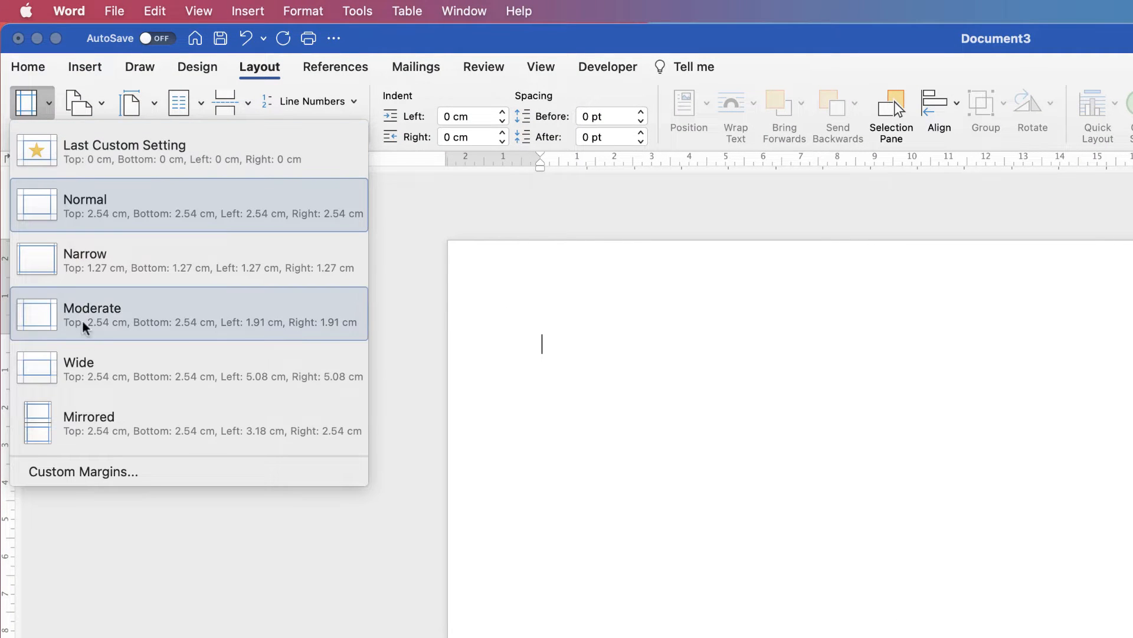
left_click(47, 472)
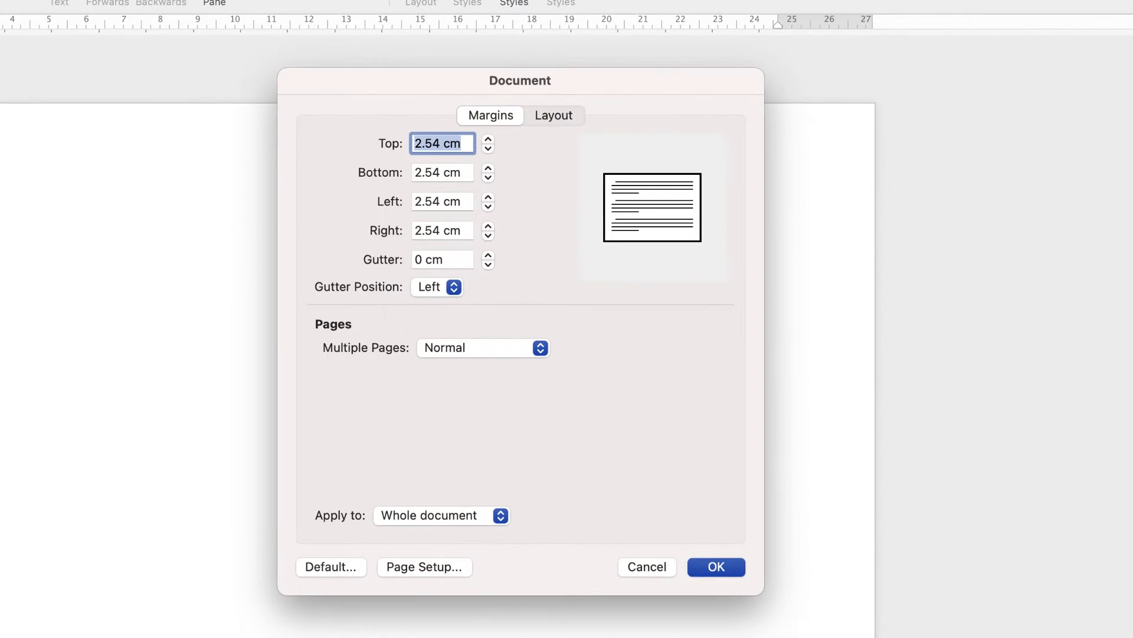
left_click(439, 144)
left_click_drag(440, 143, 404, 144)
type("0")
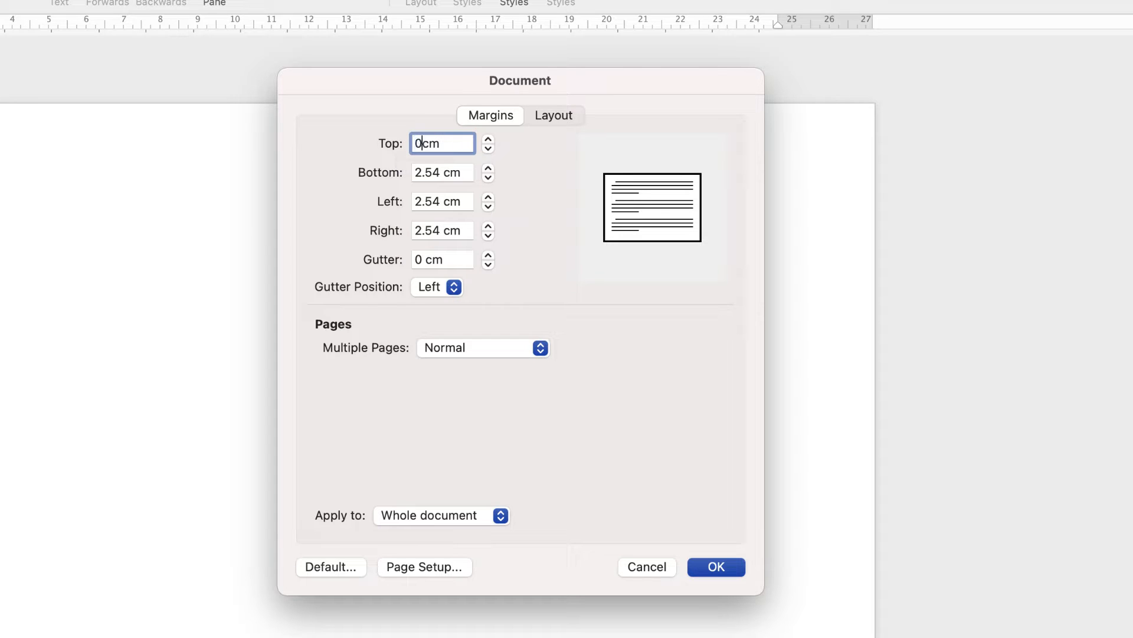
key("Tab")
type("0")
key("Tab")
type("0")
key("Tab")
type("0")
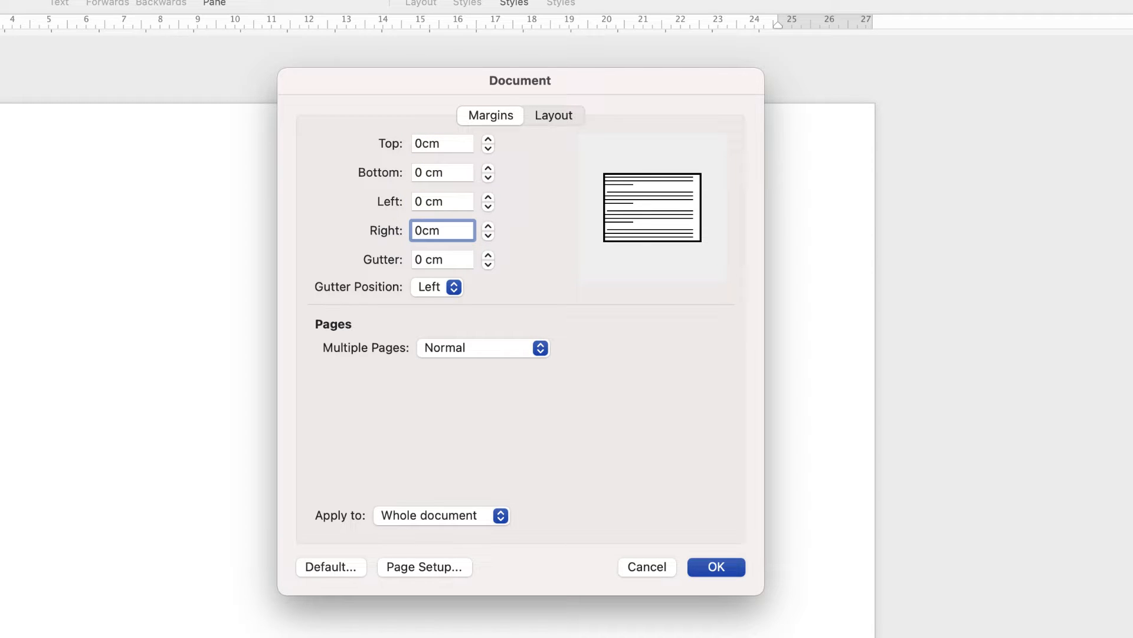
key("Return")
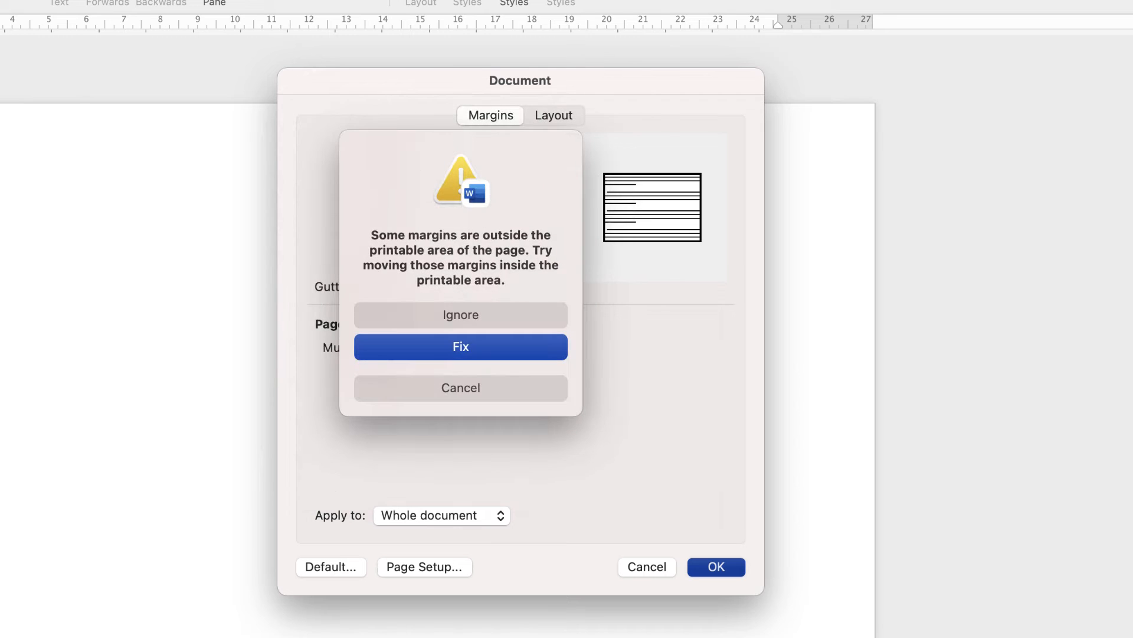
left_click(461, 315)
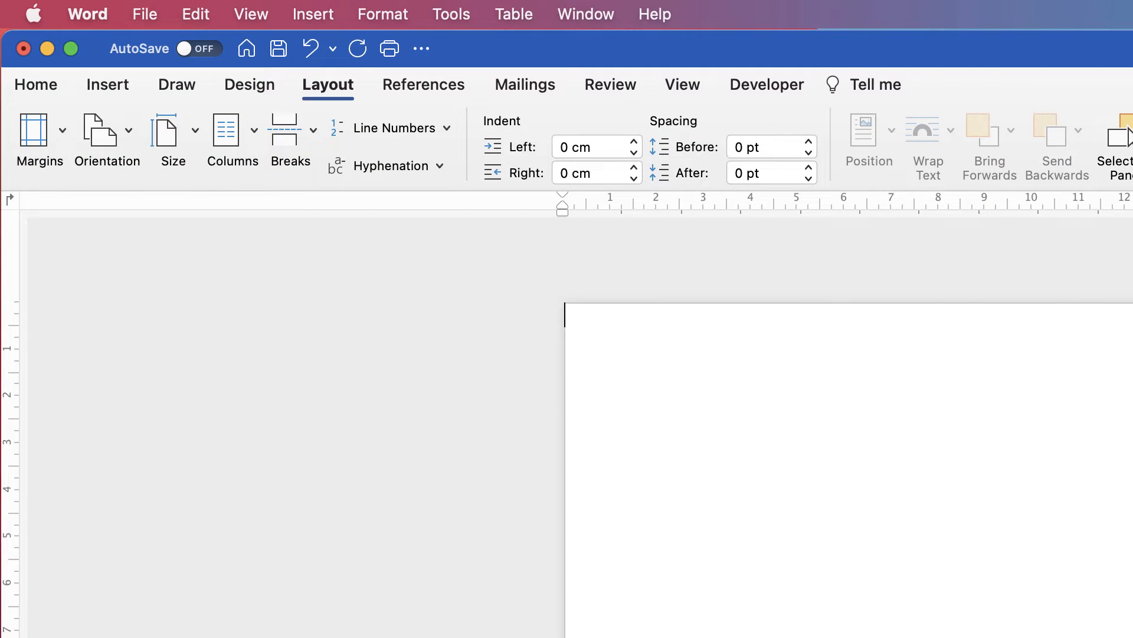
Step: Check that the ruler is enabled, and draw a straight vertical line about 20 cm long down the left part of the page
left_click(254, 15)
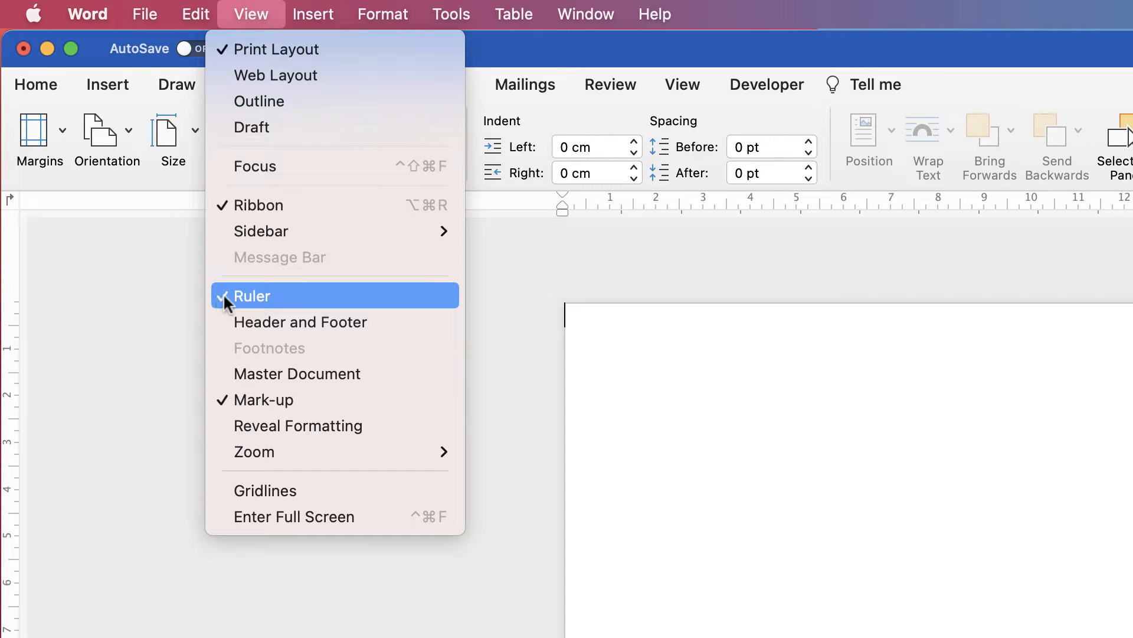
left_click(712, 460)
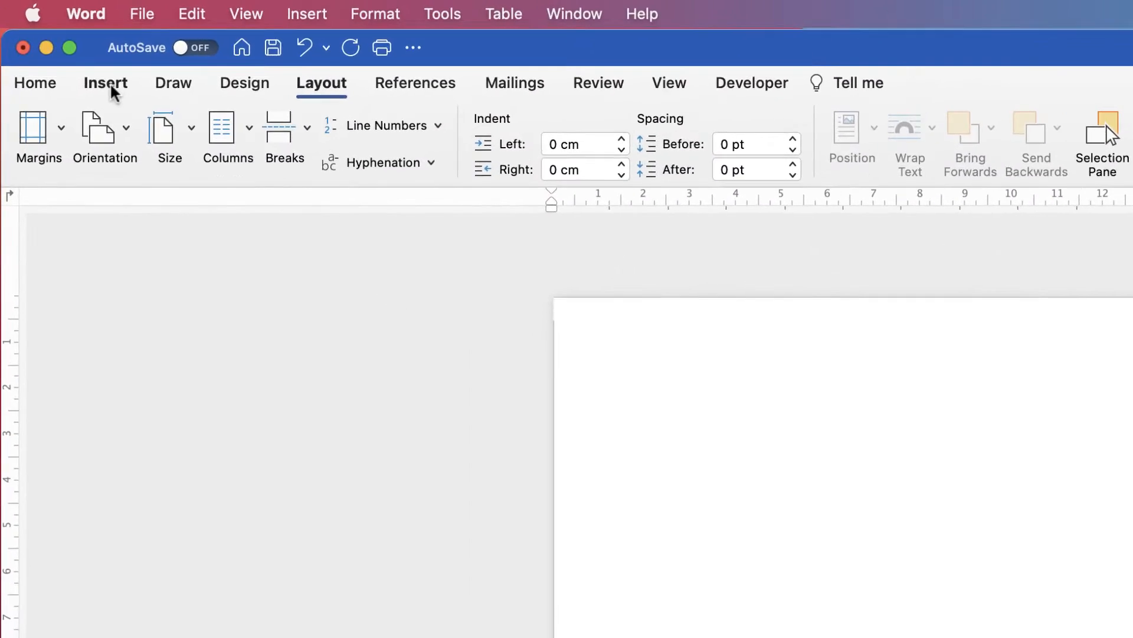
left_click(49, 38)
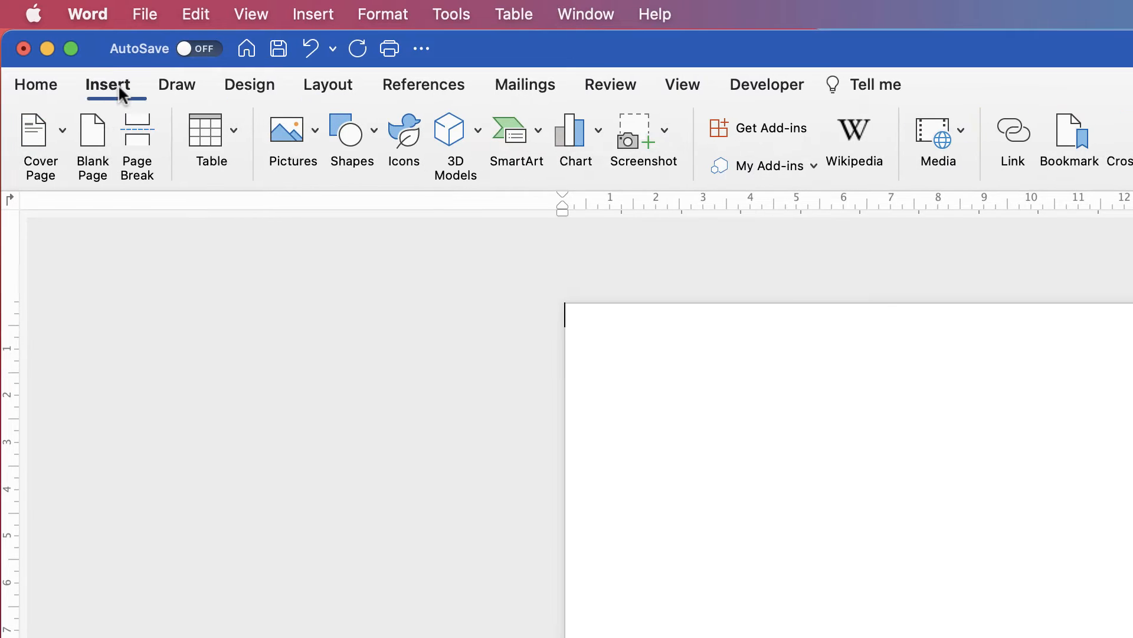
left_click(375, 136)
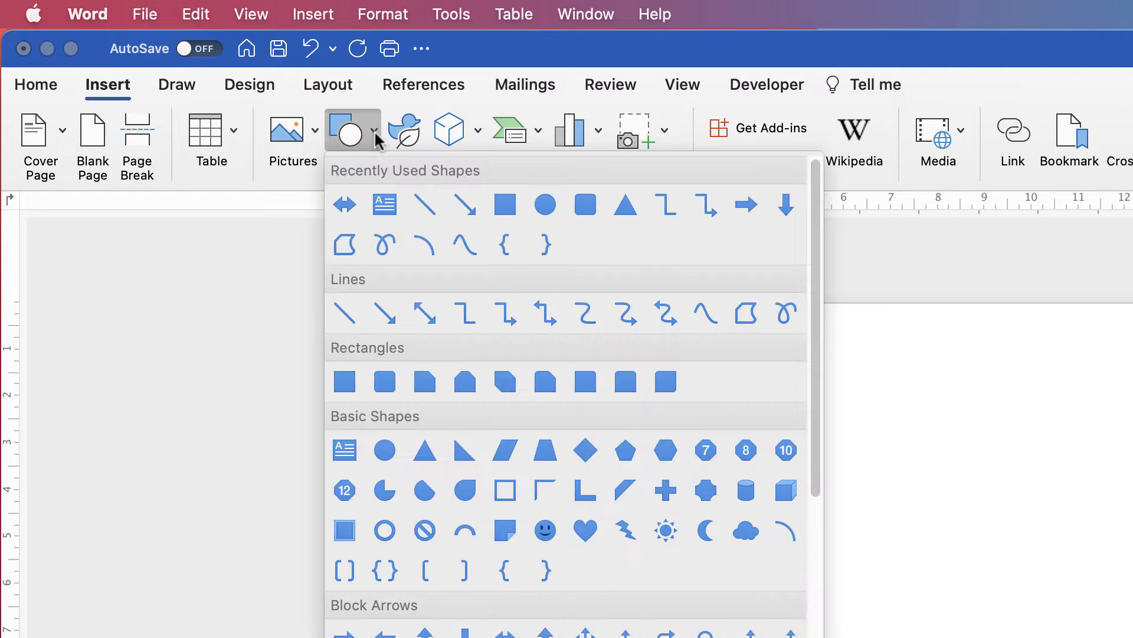
left_click(344, 313)
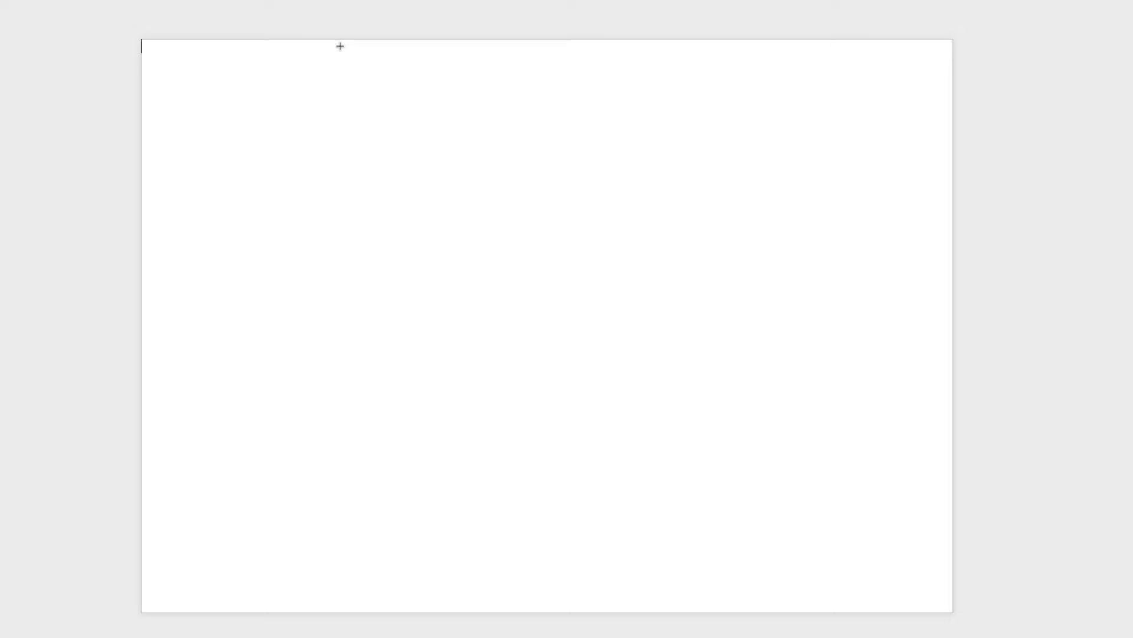
mouse_move(340, 46)
left_mouse_down()
mouse_move(383, 602)
mouse_move(424, 586)
left_mouse_up()
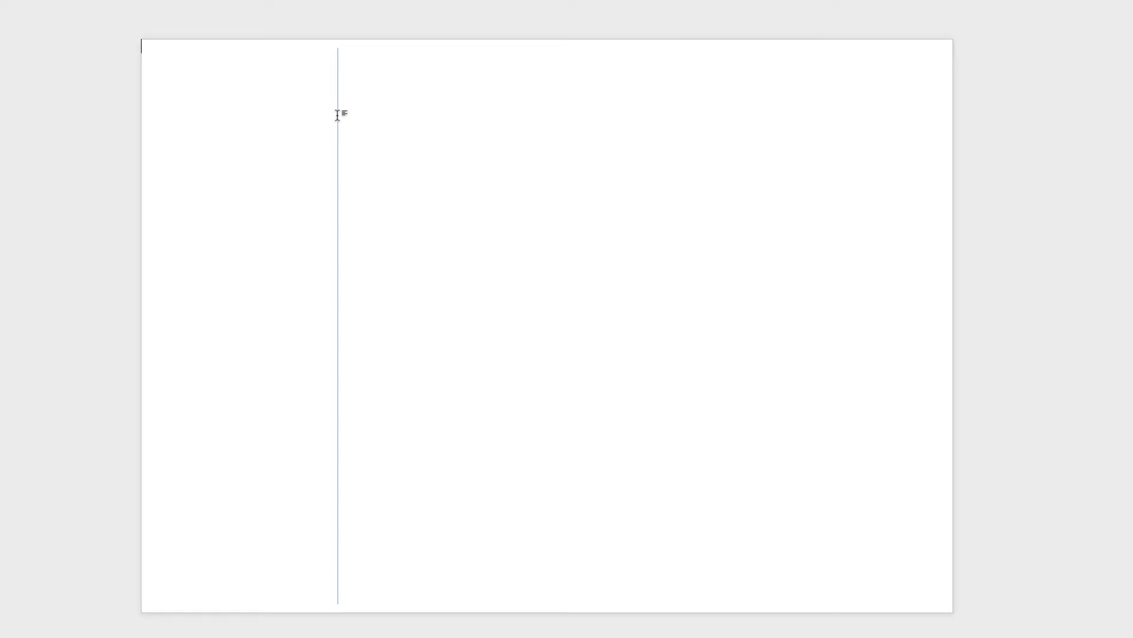
Step: Position the vertical line about 10 cm from the page's left edge and a duplicate of it at about 20 cm
left_click_drag(341, 115, 378, 130)
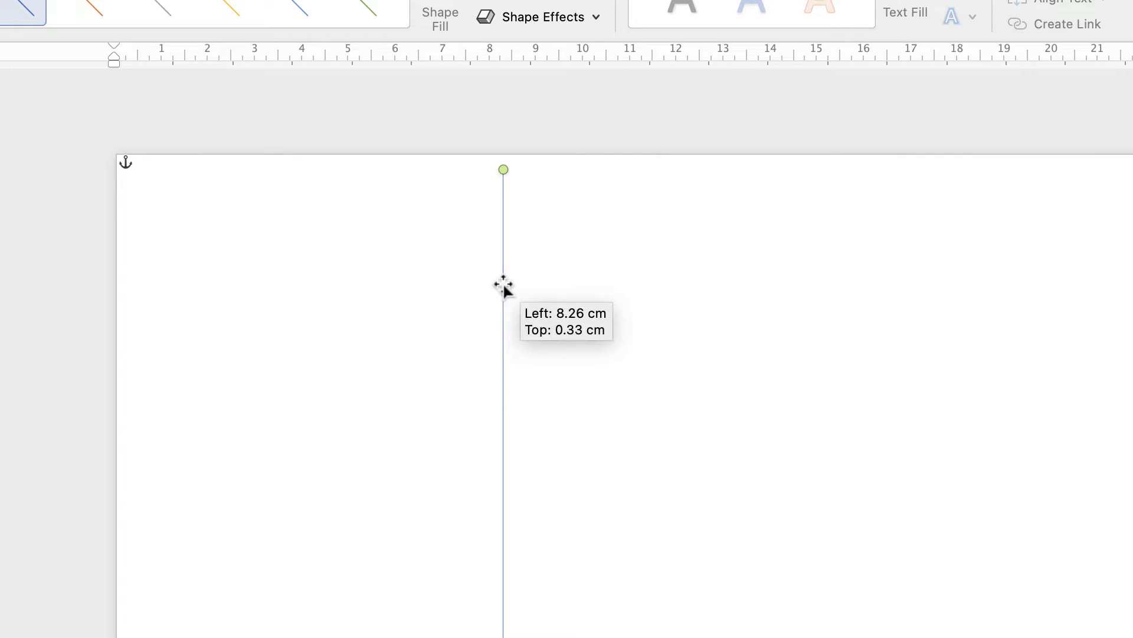
left_click_drag(504, 286, 587, 289)
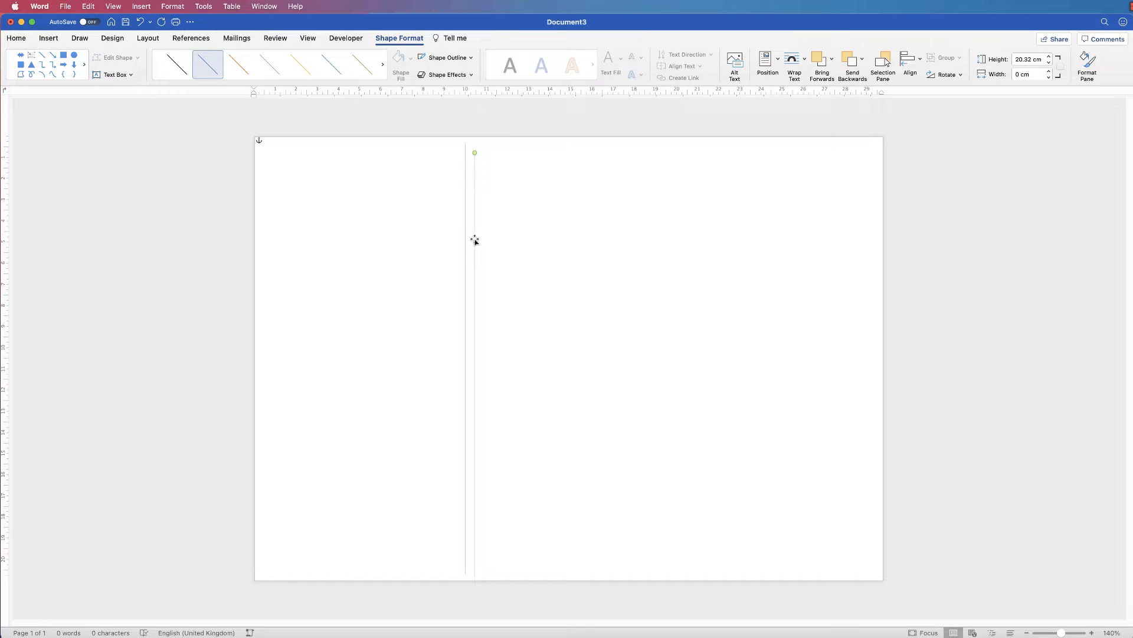
left_click_drag(476, 241, 503, 234)
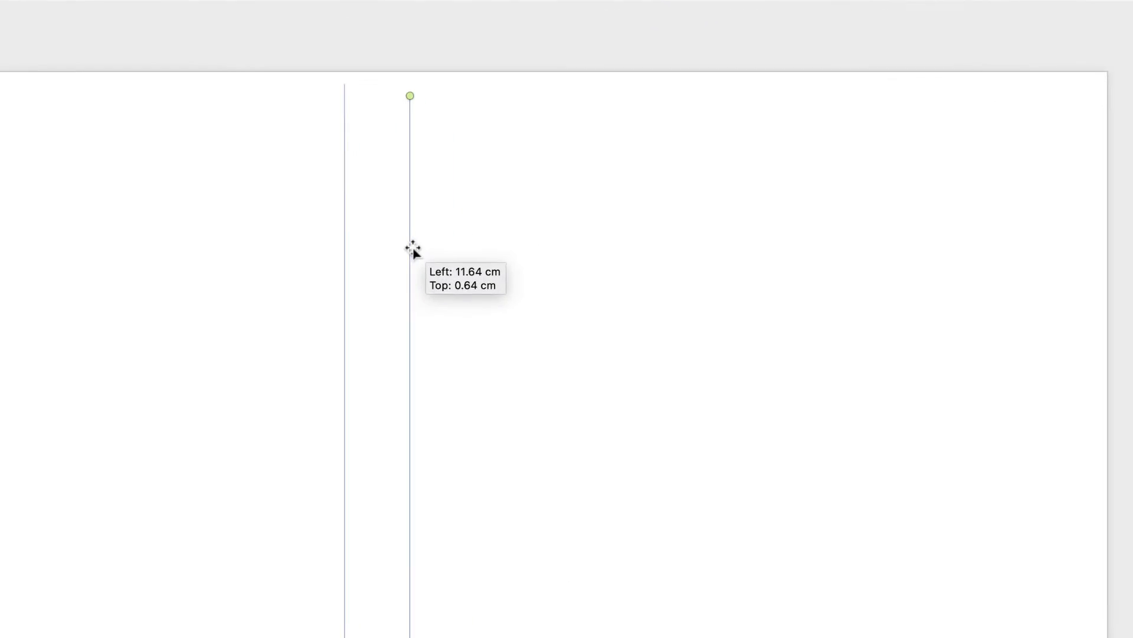
left_click_drag(412, 249, 757, 257)
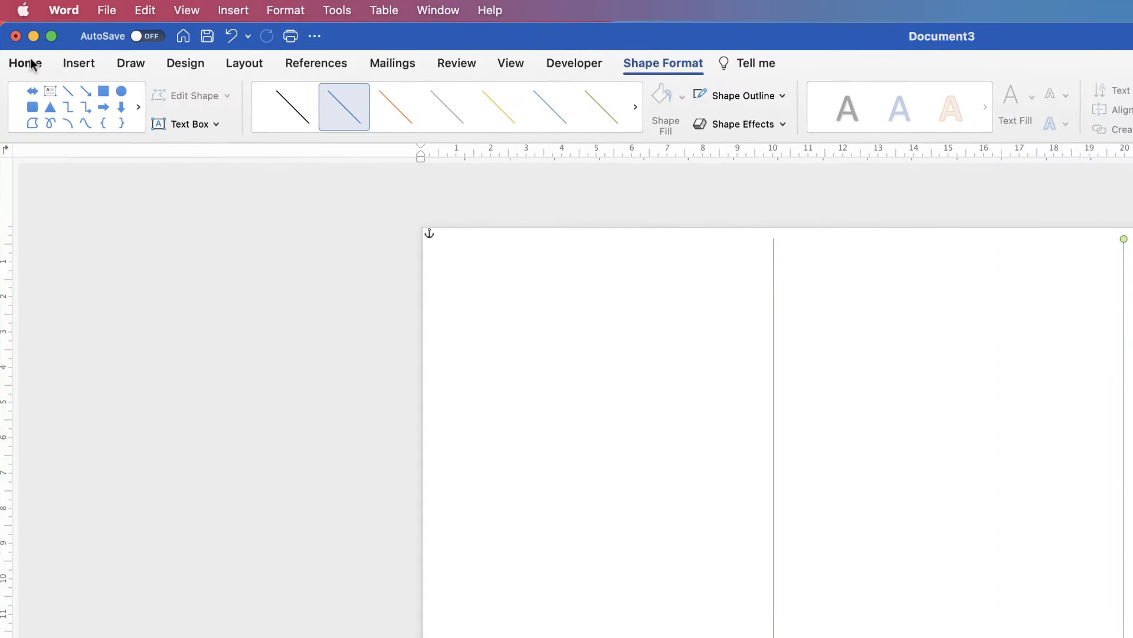
Step: Draw a rectangle about 3.5 cm high that spans exactly the width of the left column
left_click(81, 63)
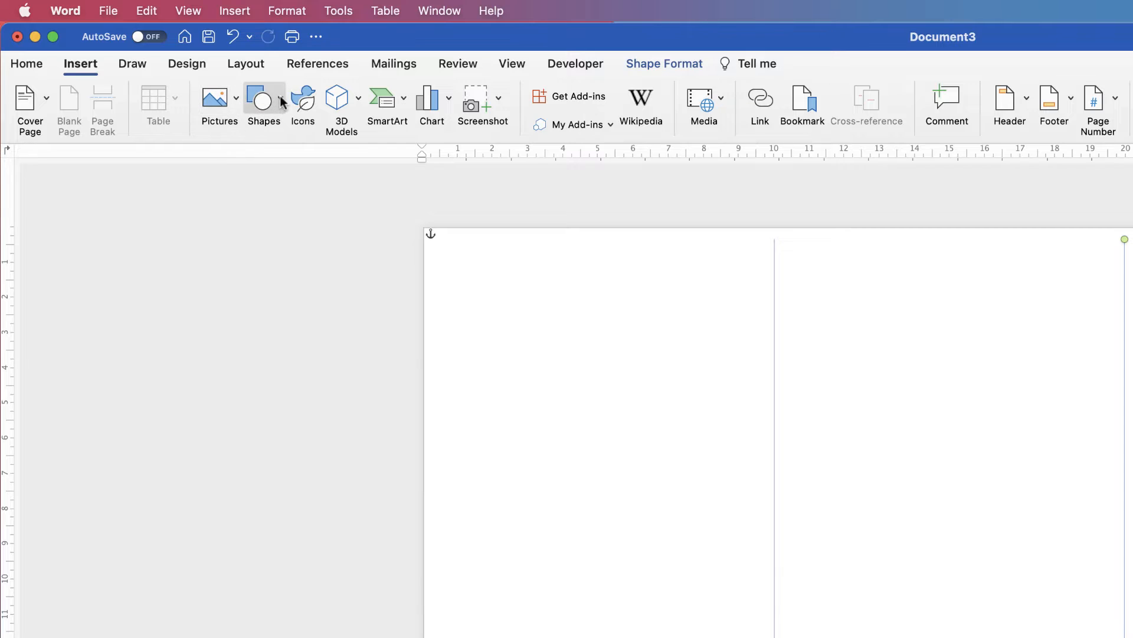
left_click(262, 101)
left_click(384, 158)
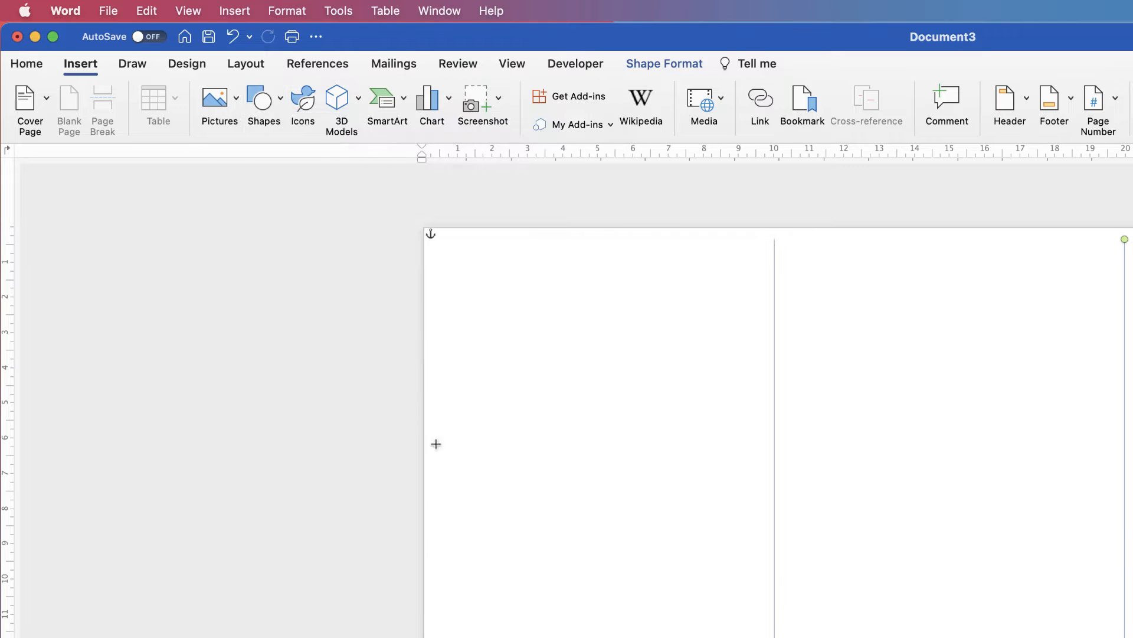
left_click_drag(424, 425, 775, 551)
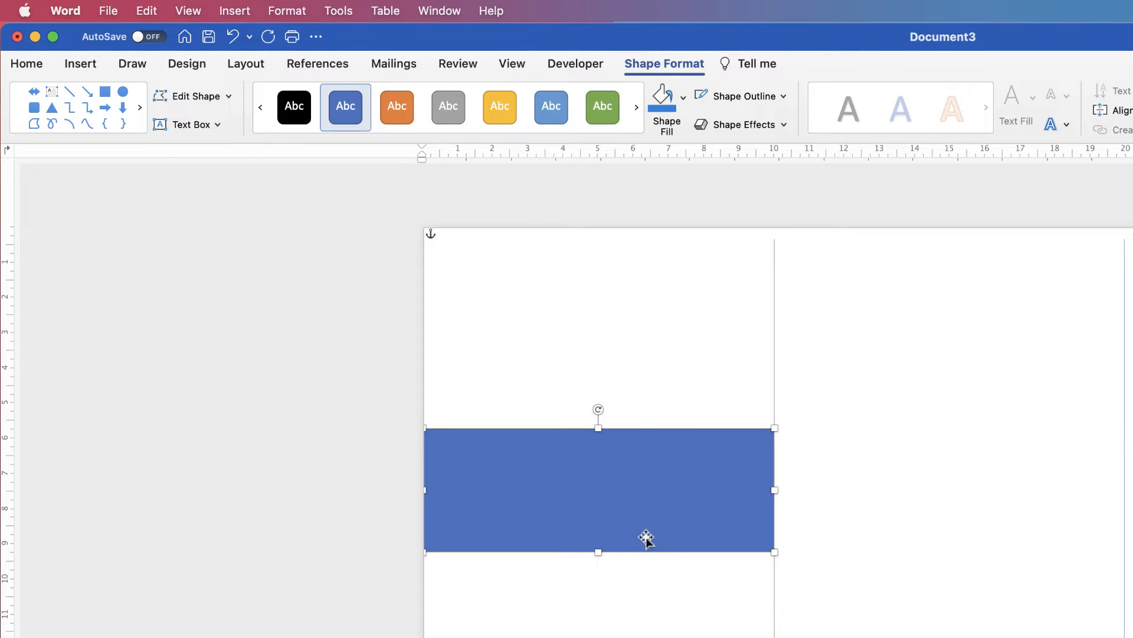
Step: Duplicate the rectangle and move the copy across the middle and right columns to compare their widths
key("super+c")
key("super+v")
left_click_drag(617, 532, 950, 637)
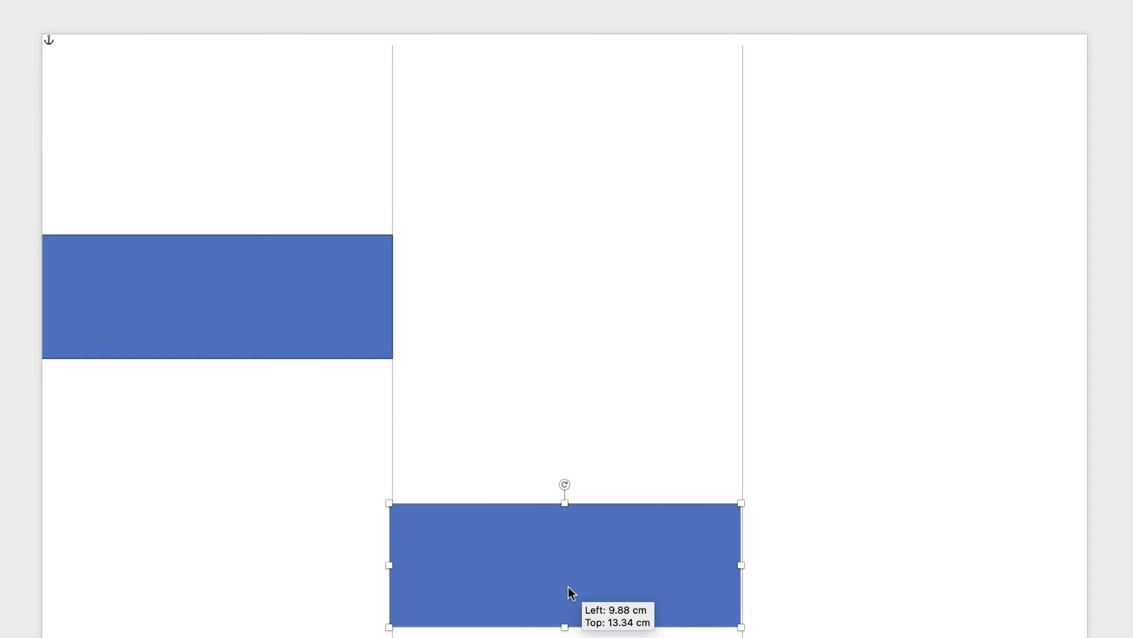
left_click_drag(568, 586, 914, 571)
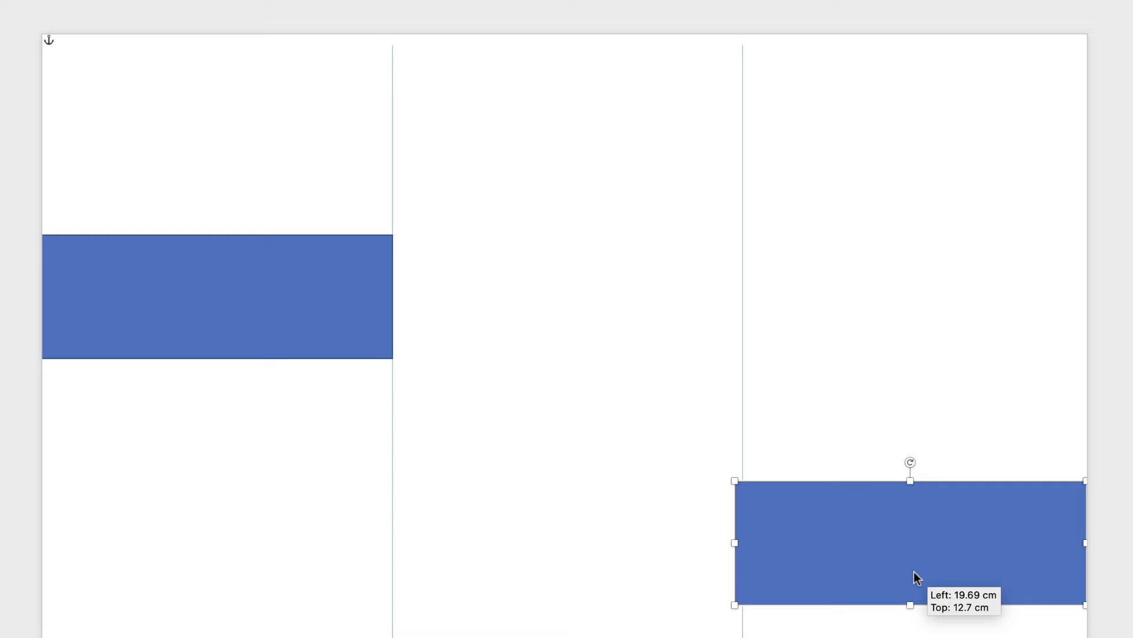
left_click_drag(913, 571, 574, 575)
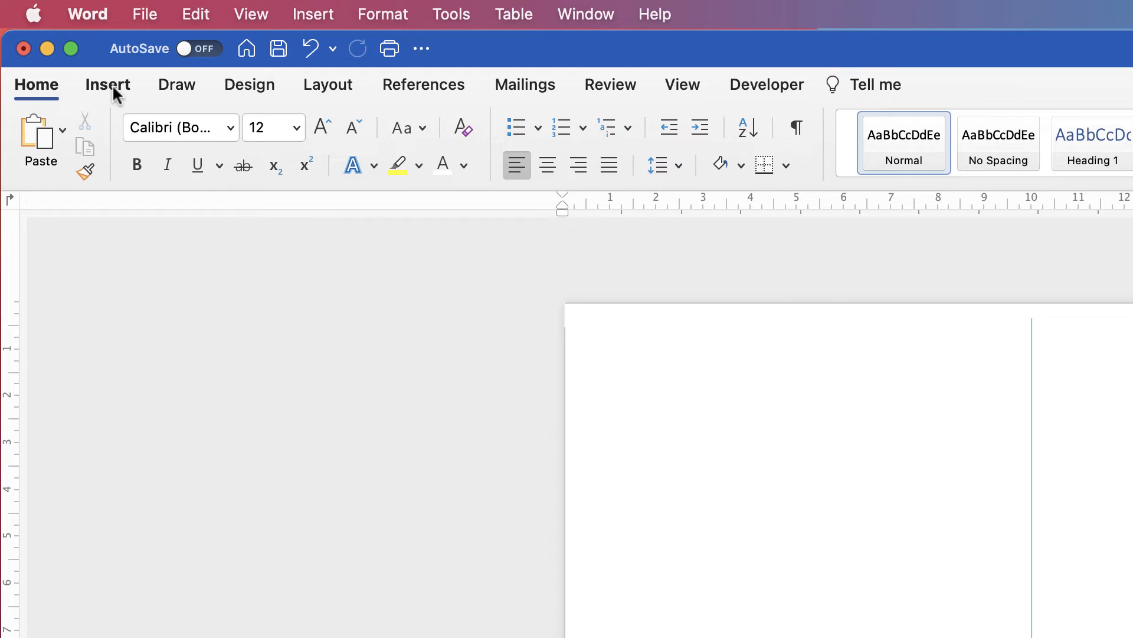
Step: Search the stock images for "TRAVEL" and insert the aerial photo of boats on green water
left_click(112, 84)
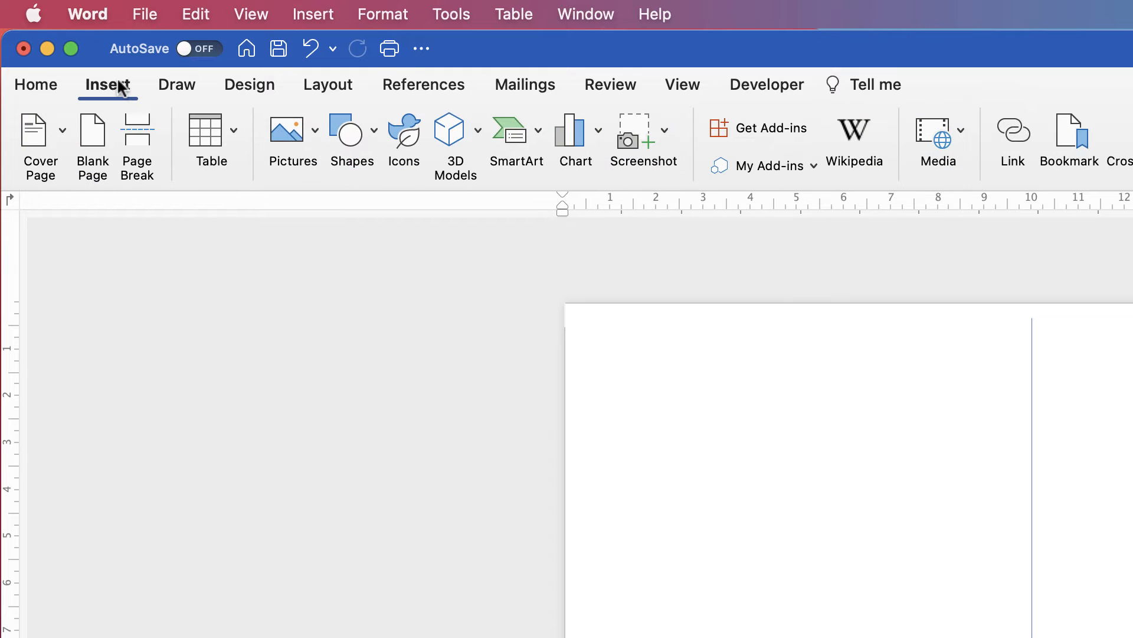
left_click(314, 142)
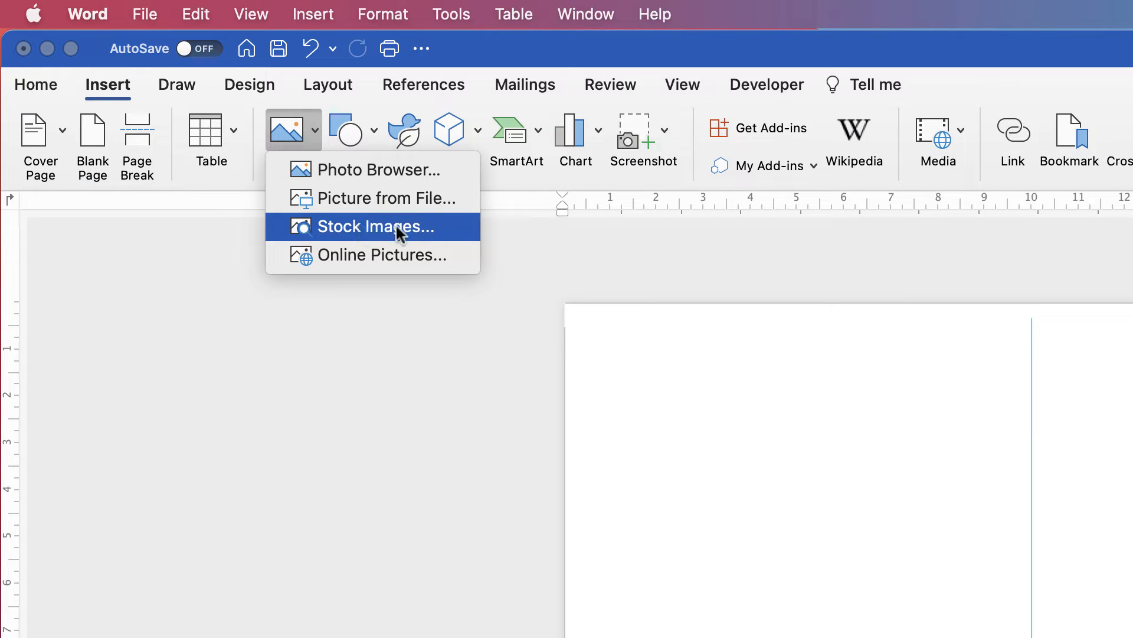
left_click(355, 226)
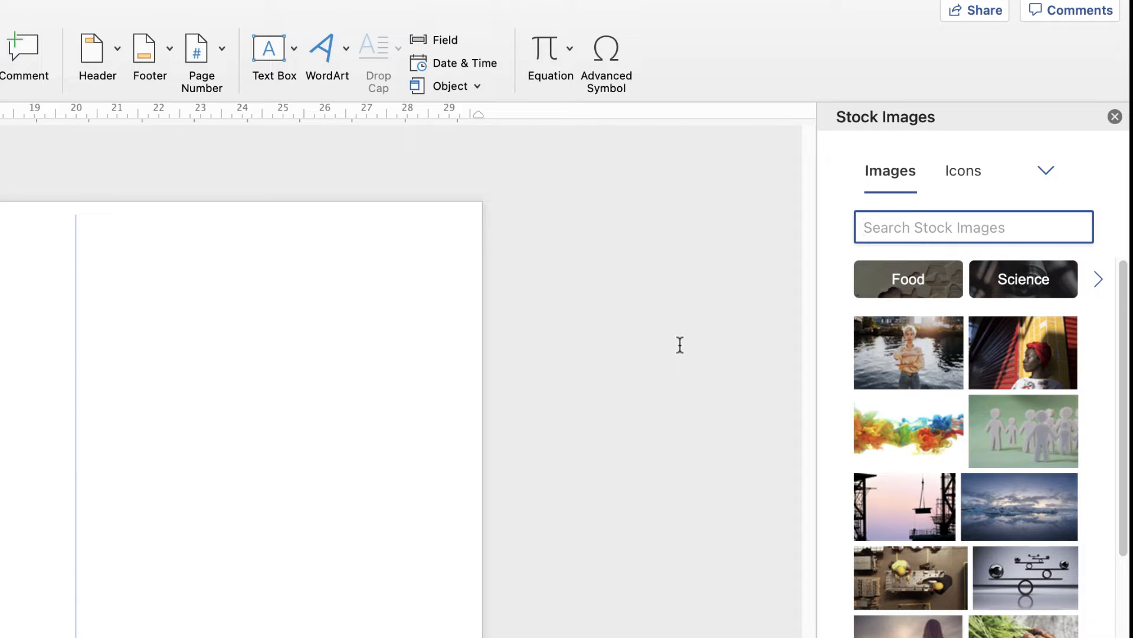
type("TRAVEL")
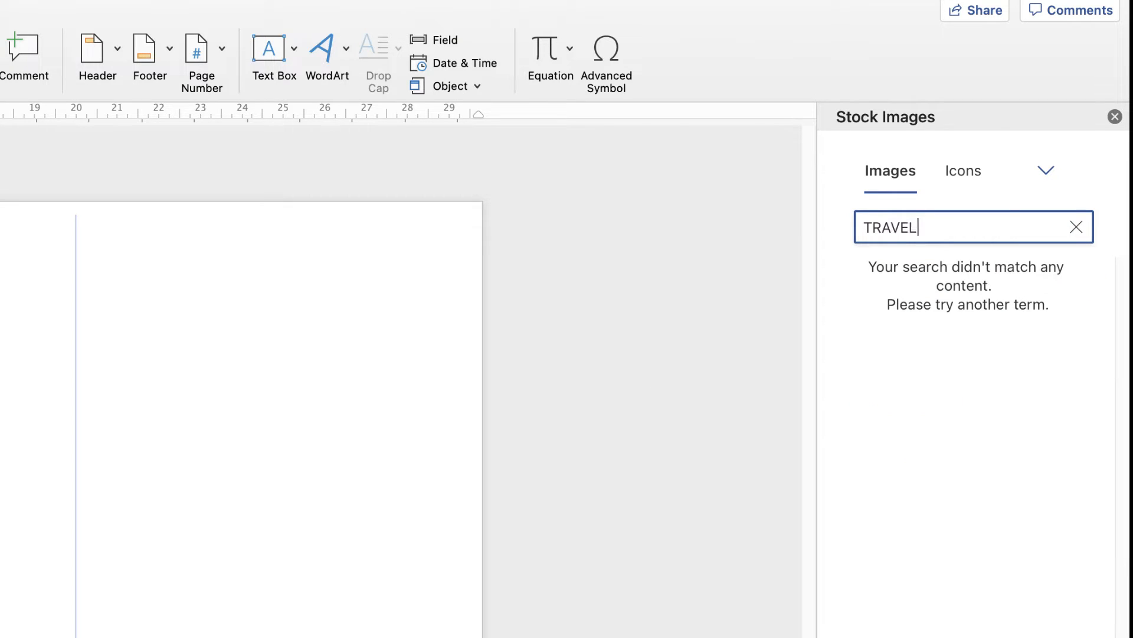
scroll(966, 447, "down", 10)
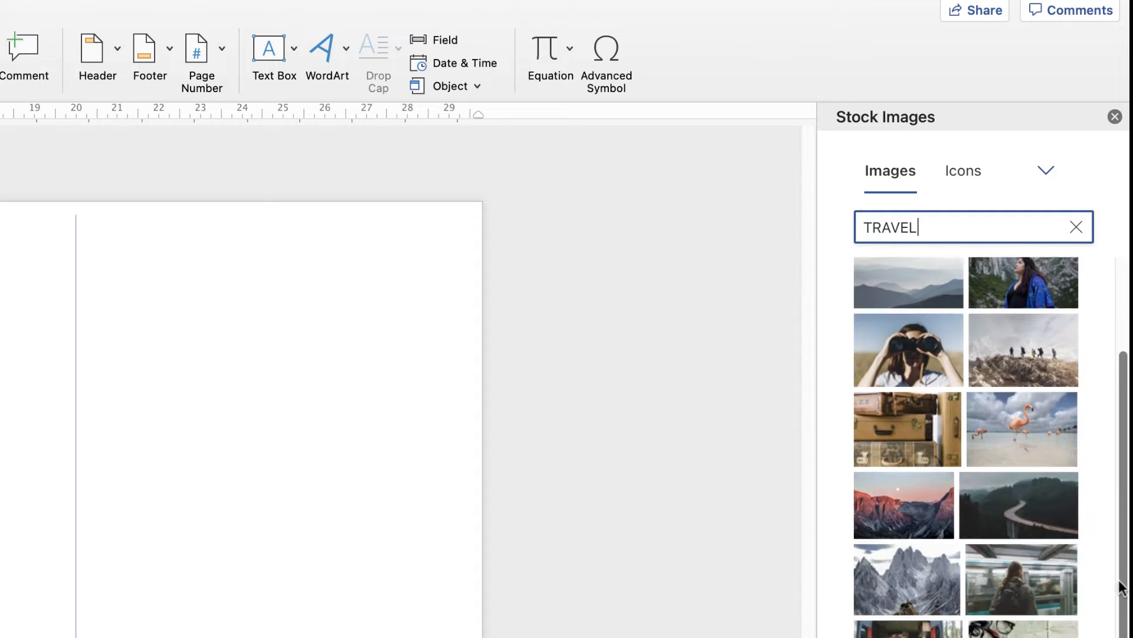
scroll(966, 447, "down", 10)
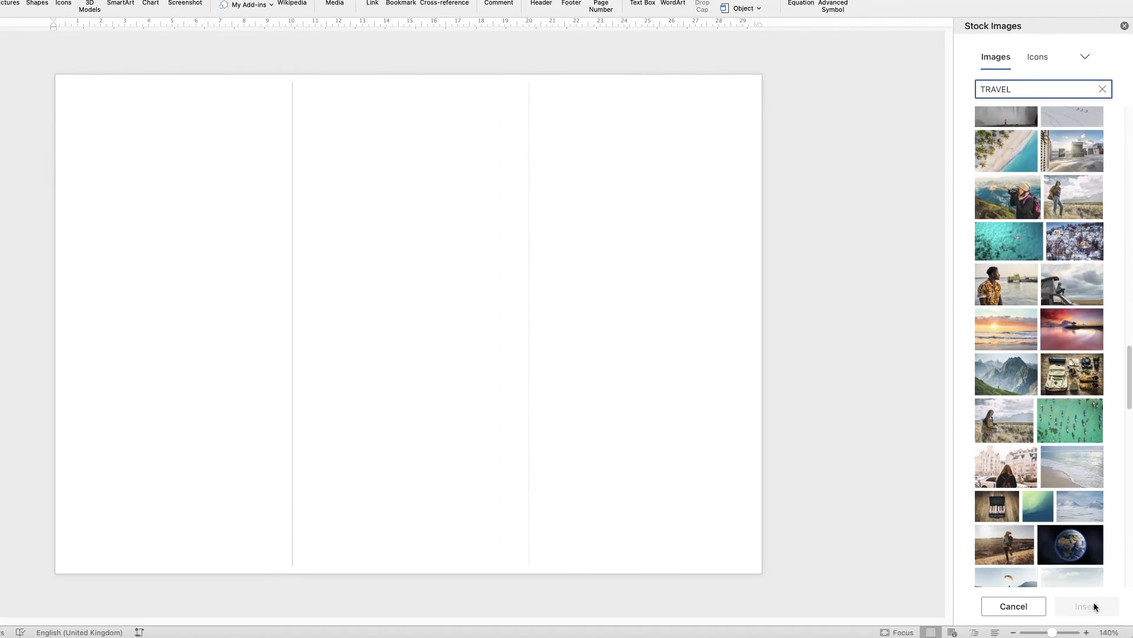
left_click(1076, 434)
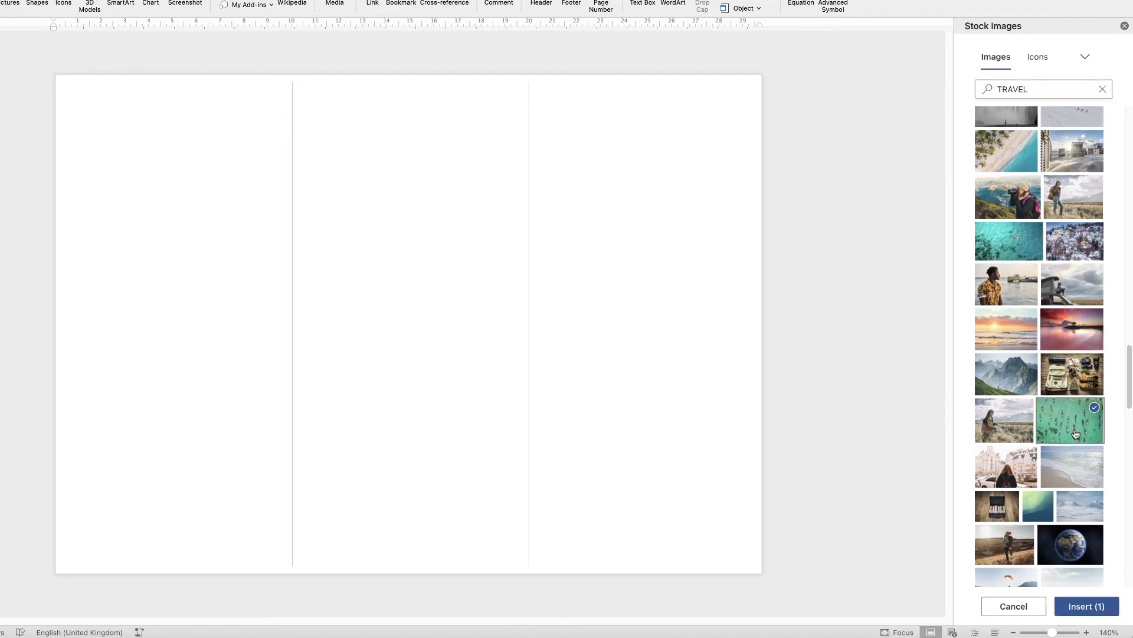
left_click(1086, 608)
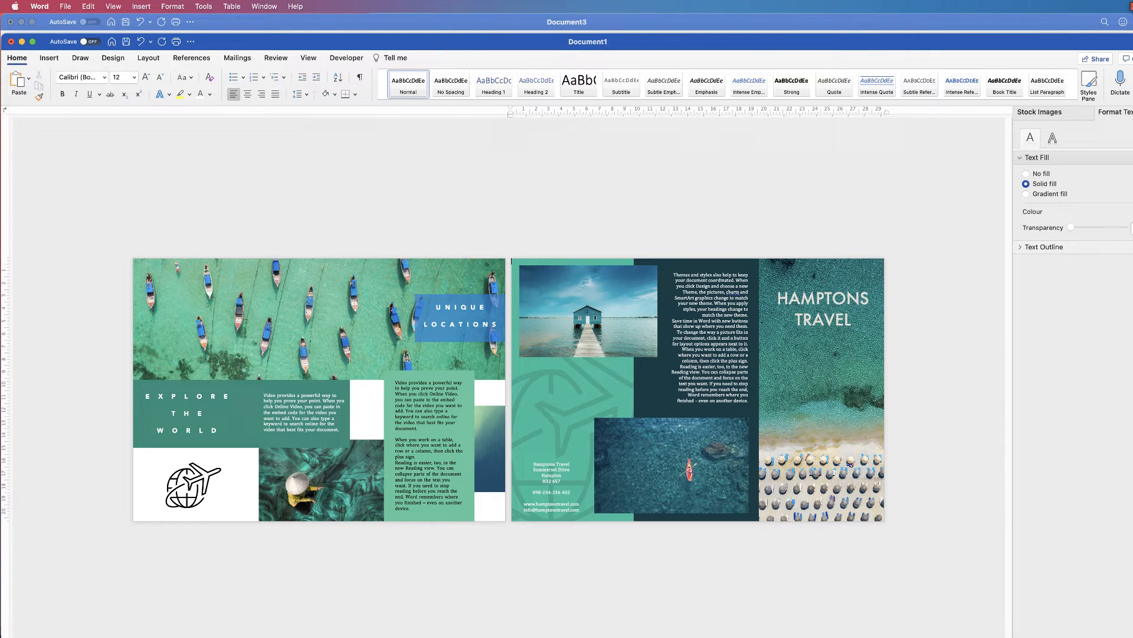
Step: In Document3, crop the boats photo from the bottom to about 9.8 cm high and shift the picture upward within the crop frame
left_click(258, 25)
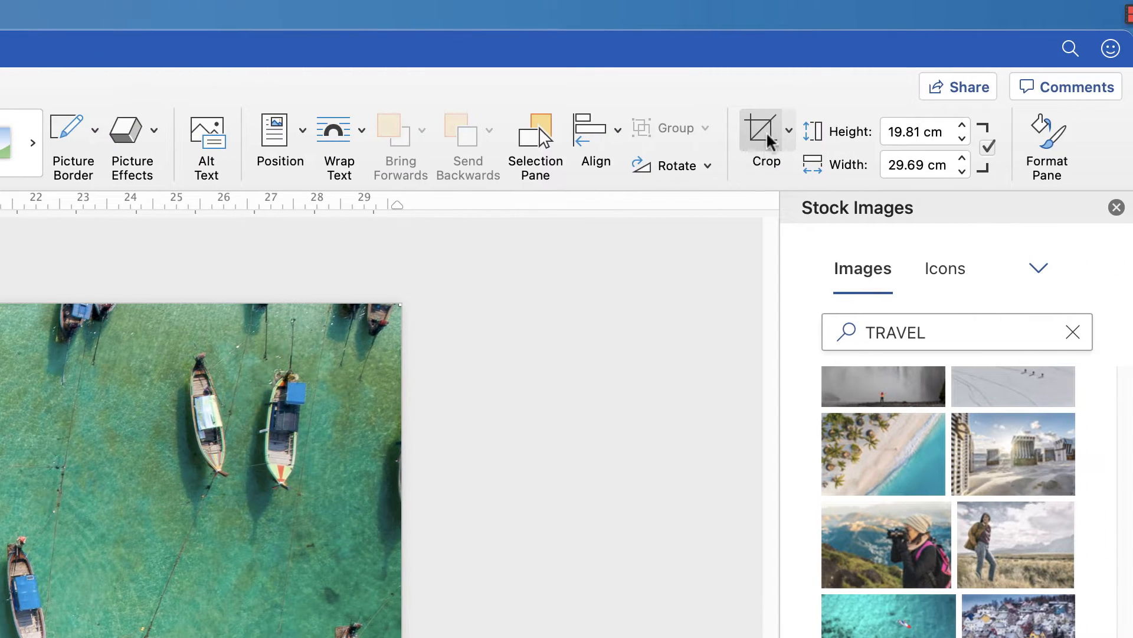
left_click(767, 140)
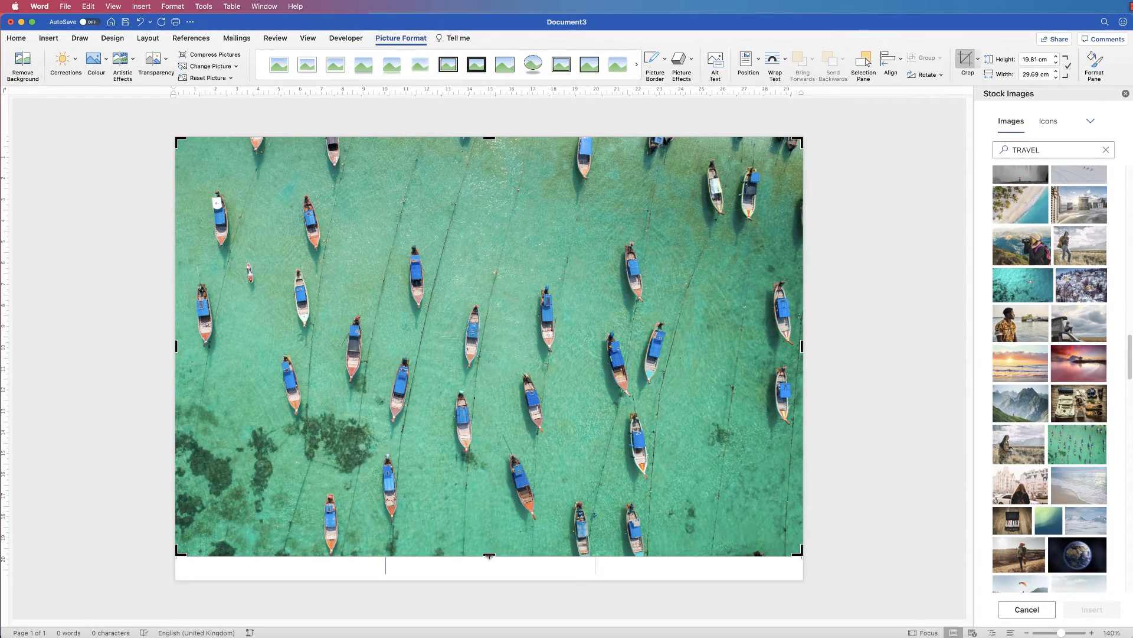
left_click_drag(489, 555, 503, 343)
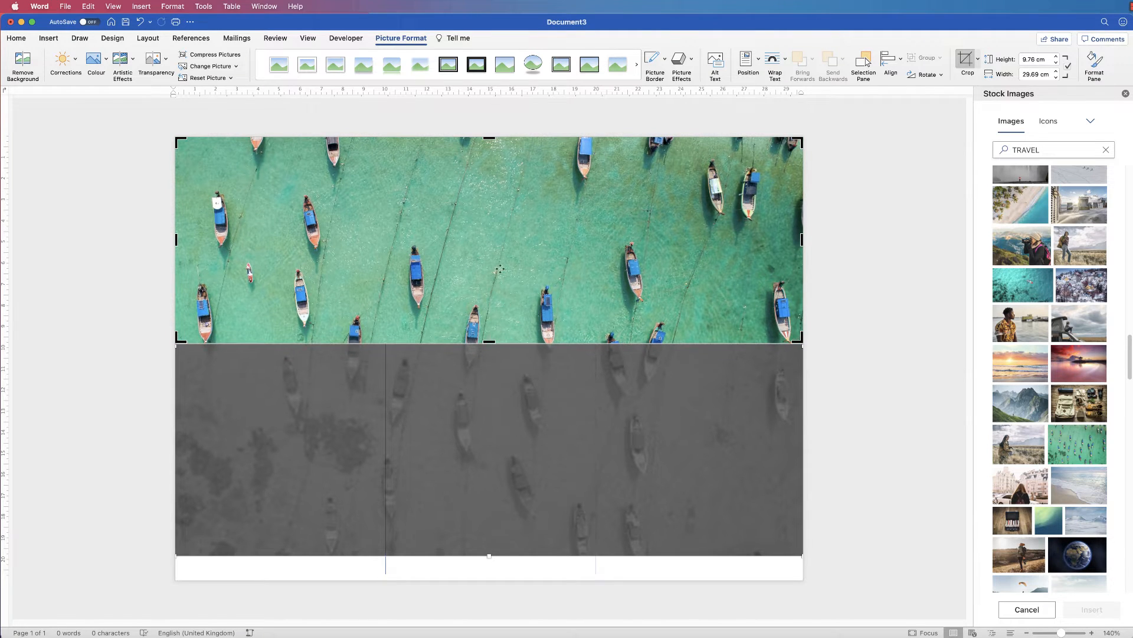
left_click_drag(496, 291, 498, 179)
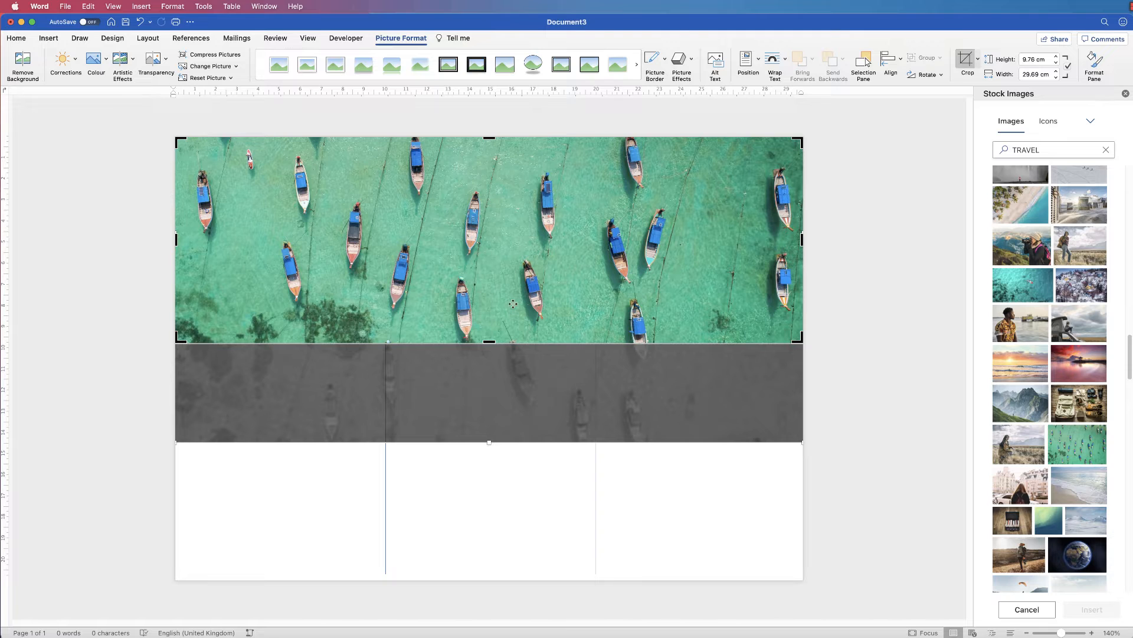
key("Escape")
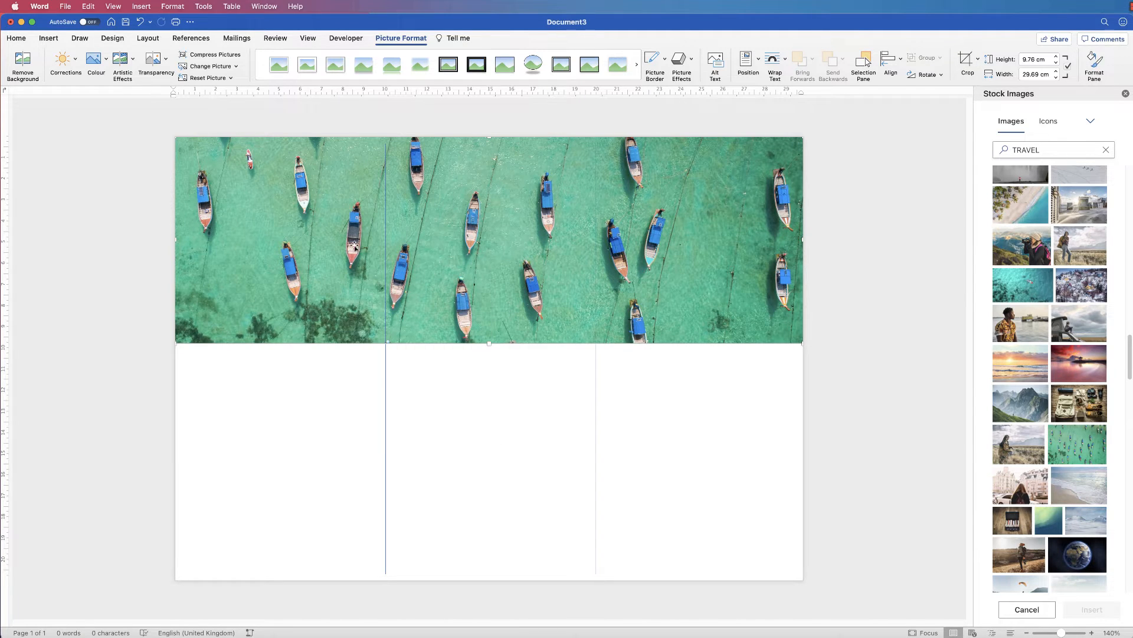
Step: Insert the abstract green-and-blue stock image from the TRAVEL results below the boats photo
left_click(620, 350)
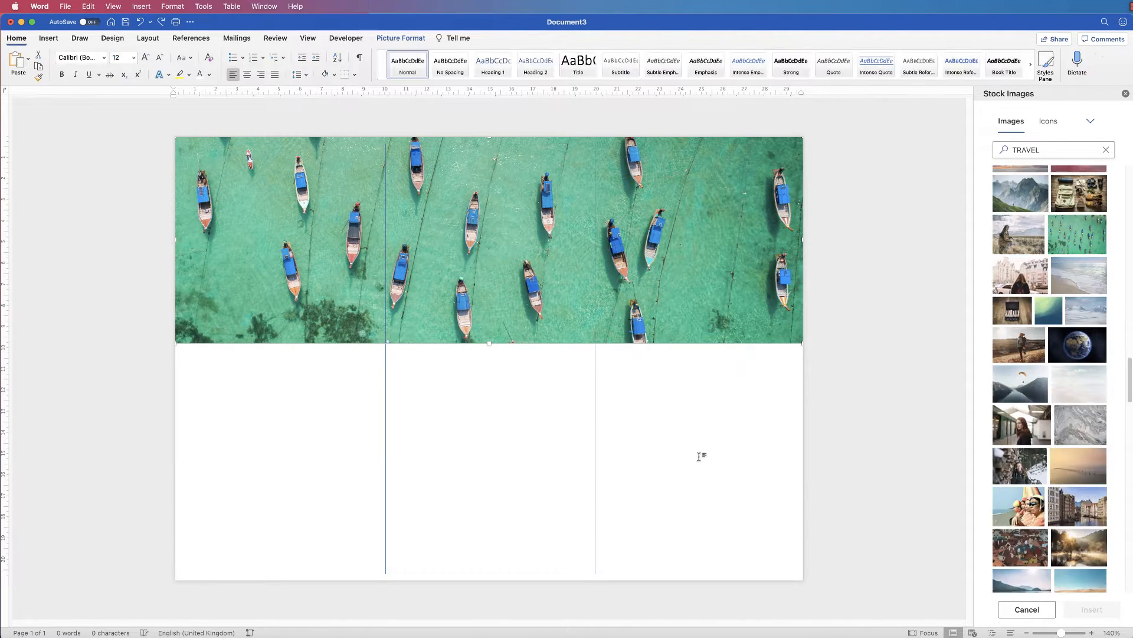
left_click(891, 390)
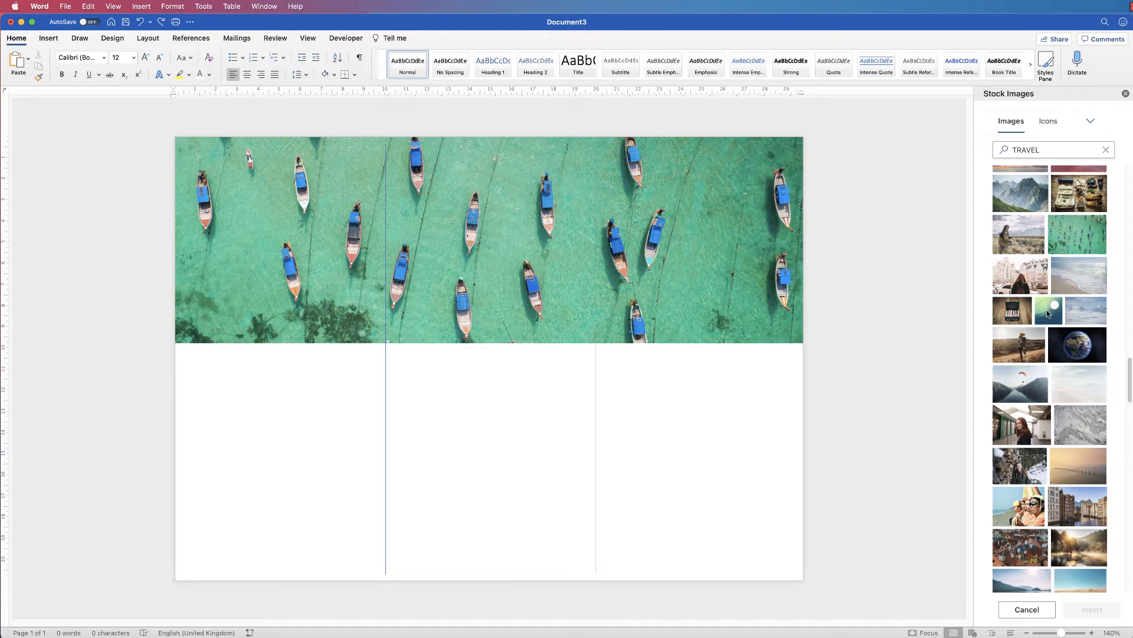
left_click(1055, 306)
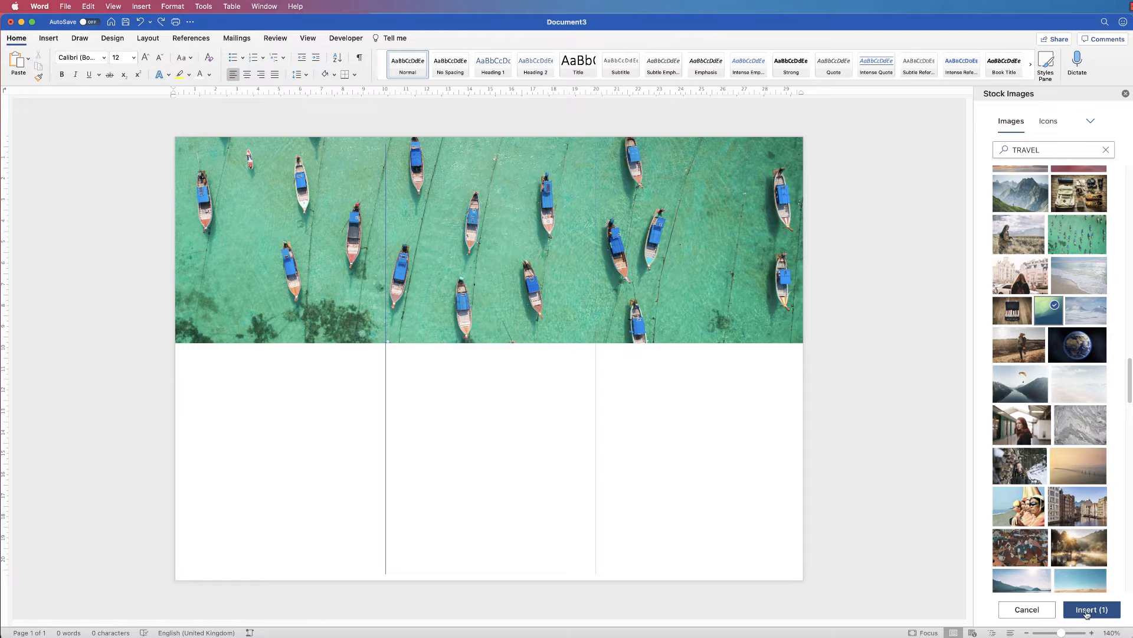
left_click(1089, 614)
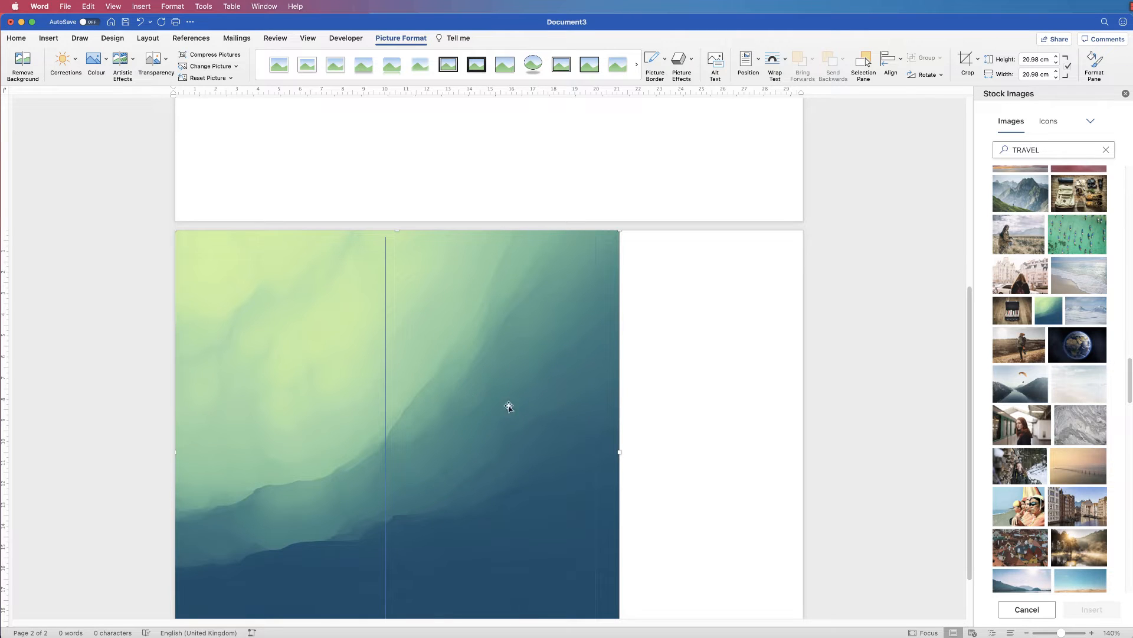
Step: Set the abstract green-and-blue image's text wrapping to In Front of Text
right_click(438, 289)
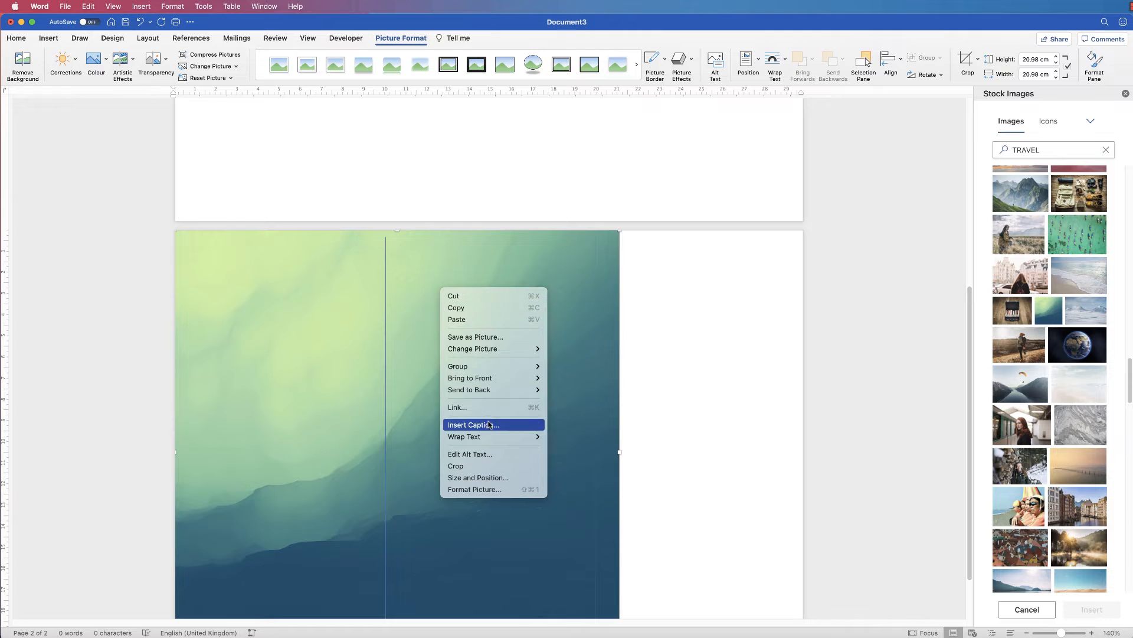
mouse_move(493, 438)
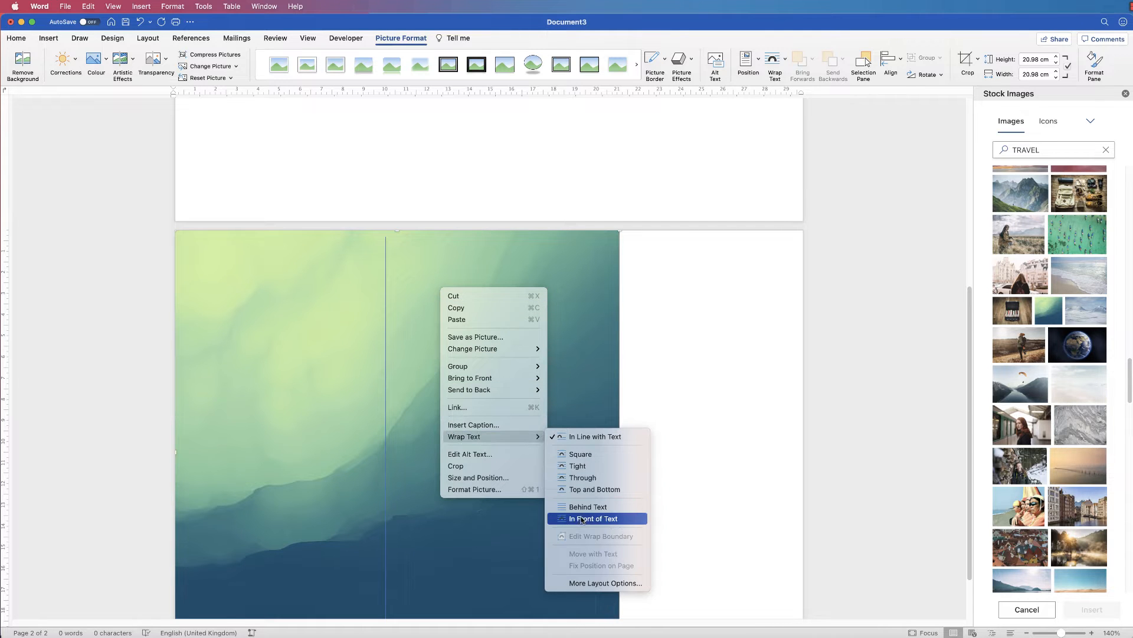
left_click(583, 519)
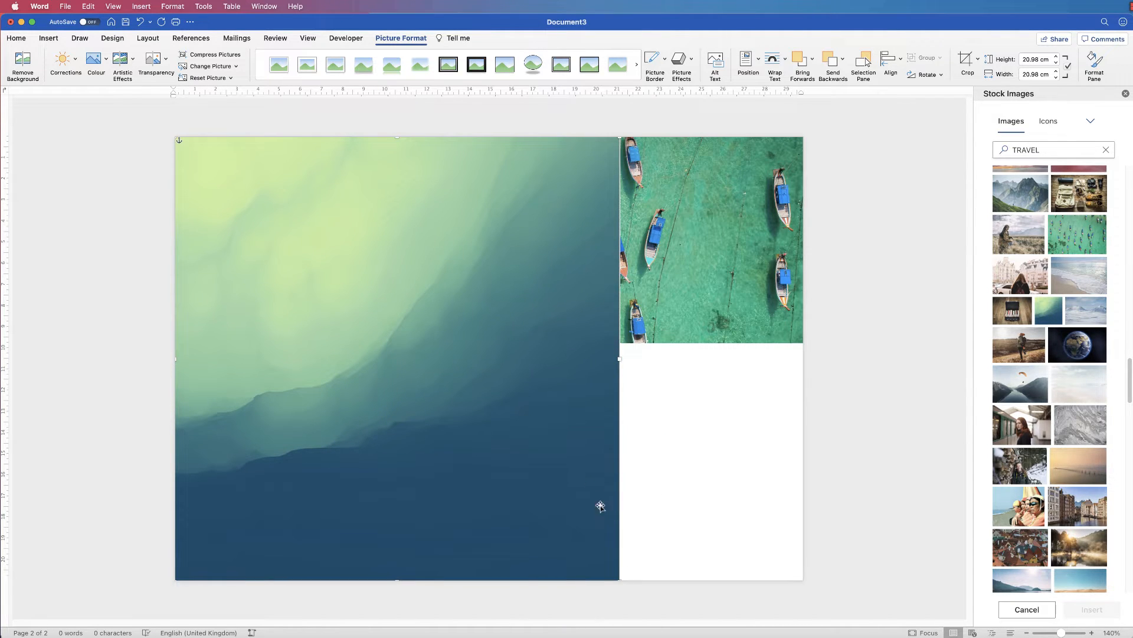
Step: Scale the abstract image down to about 6.35 cm square and place it in the right column, flush with the page's right edge
left_click_drag(616, 579, 293, 272)
left_click_drag(246, 213, 736, 461)
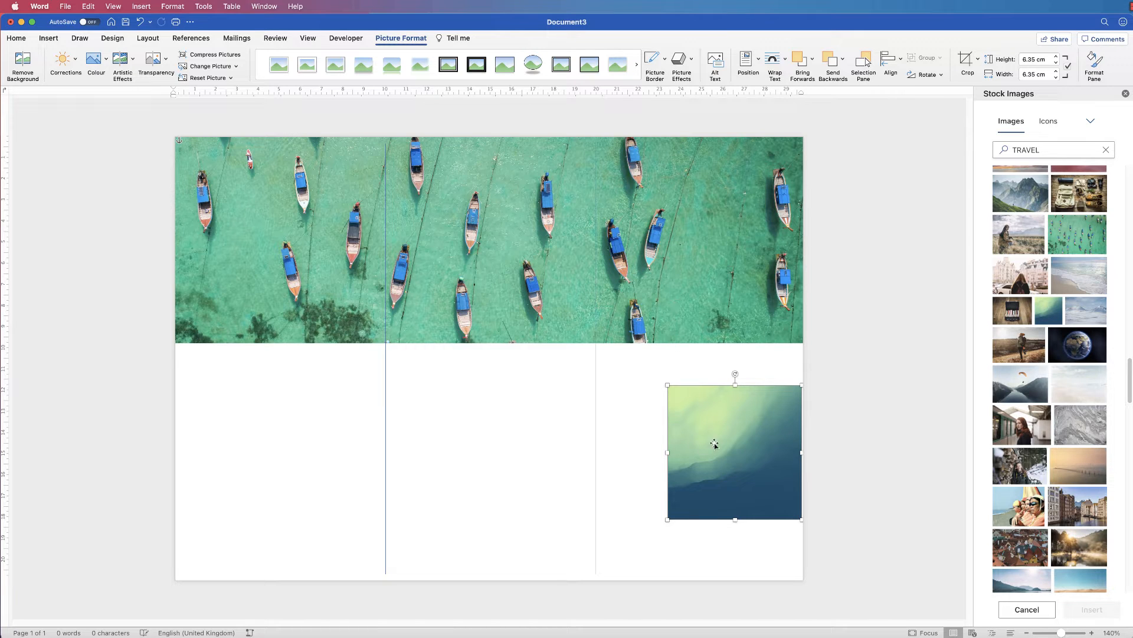
left_click_drag(723, 445, 725, 447)
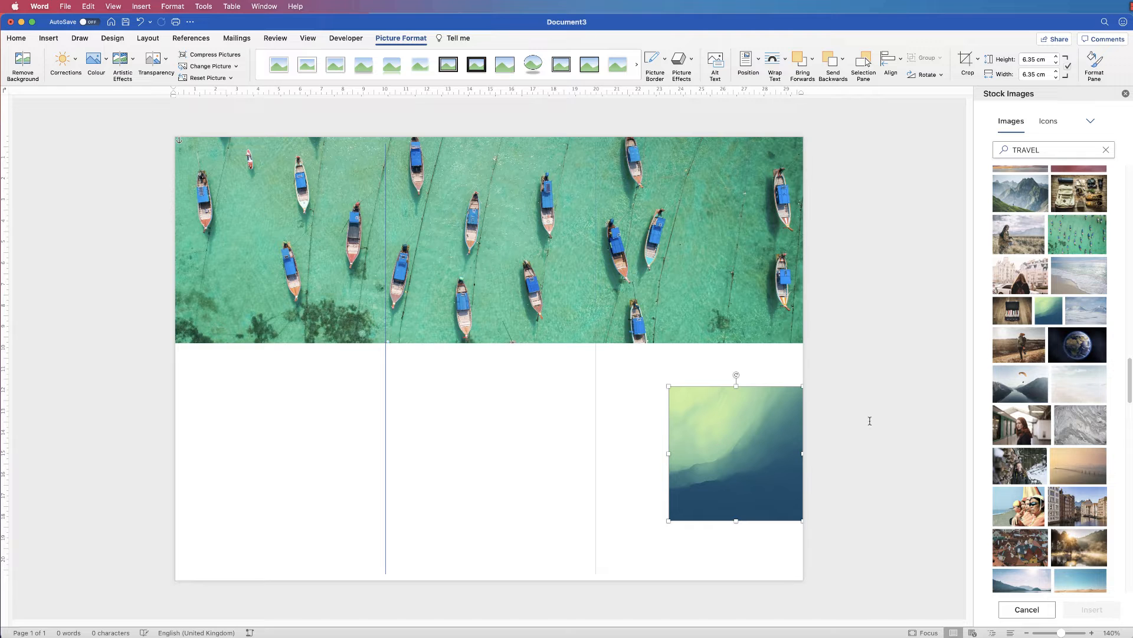
left_click(864, 510)
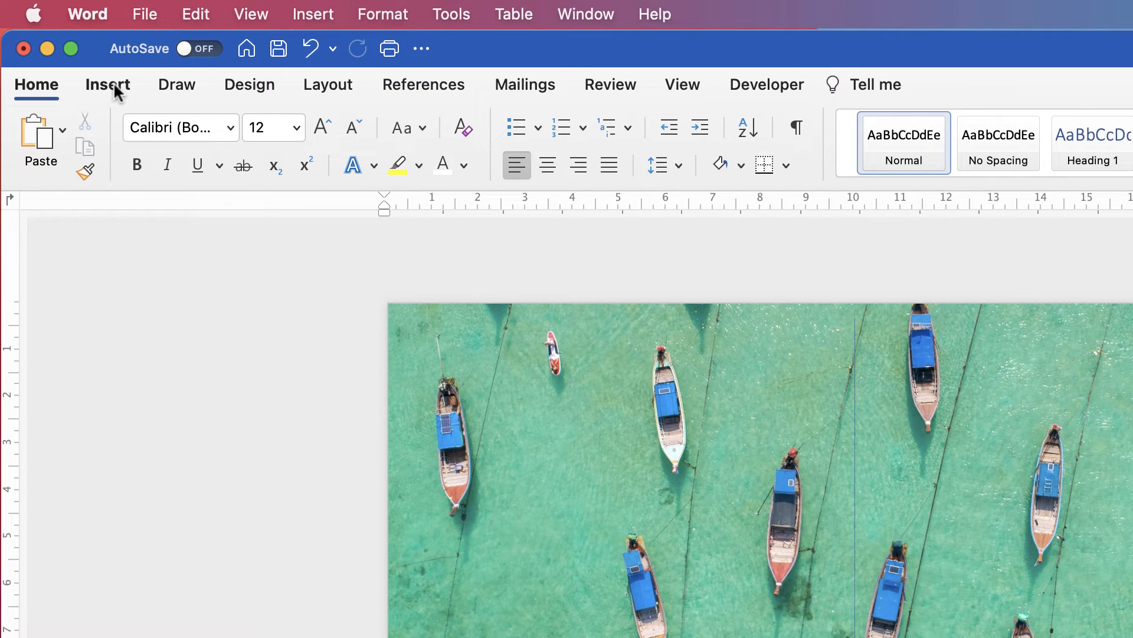
Step: Search the stock icons for "TRAVEL" and insert the outlined globe with an airplane
left_click(123, 90)
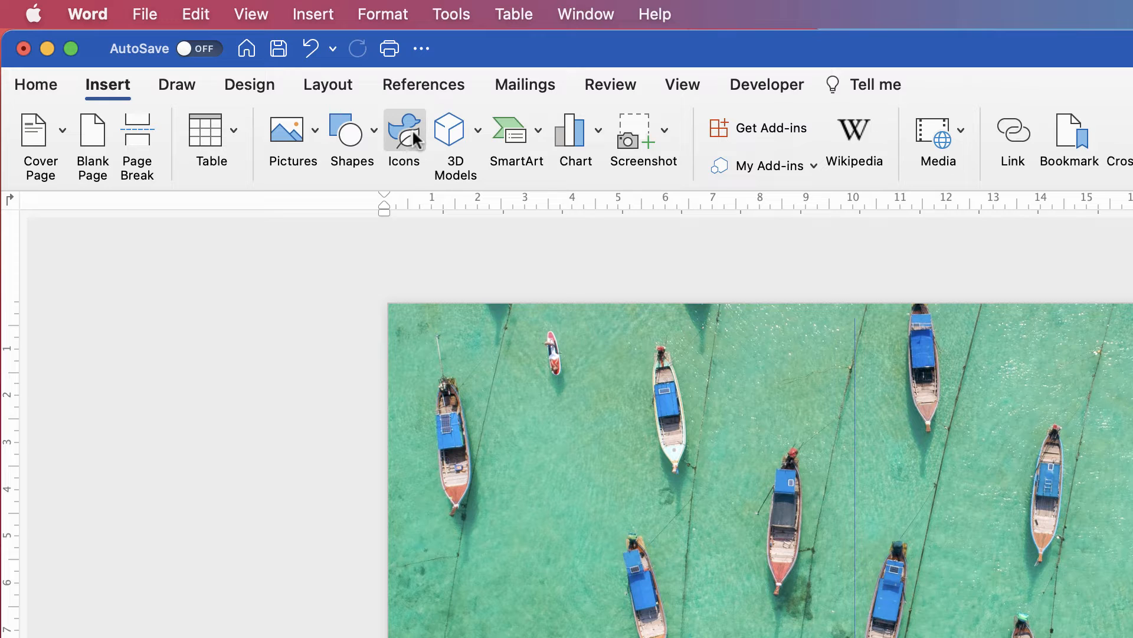
left_click(403, 158)
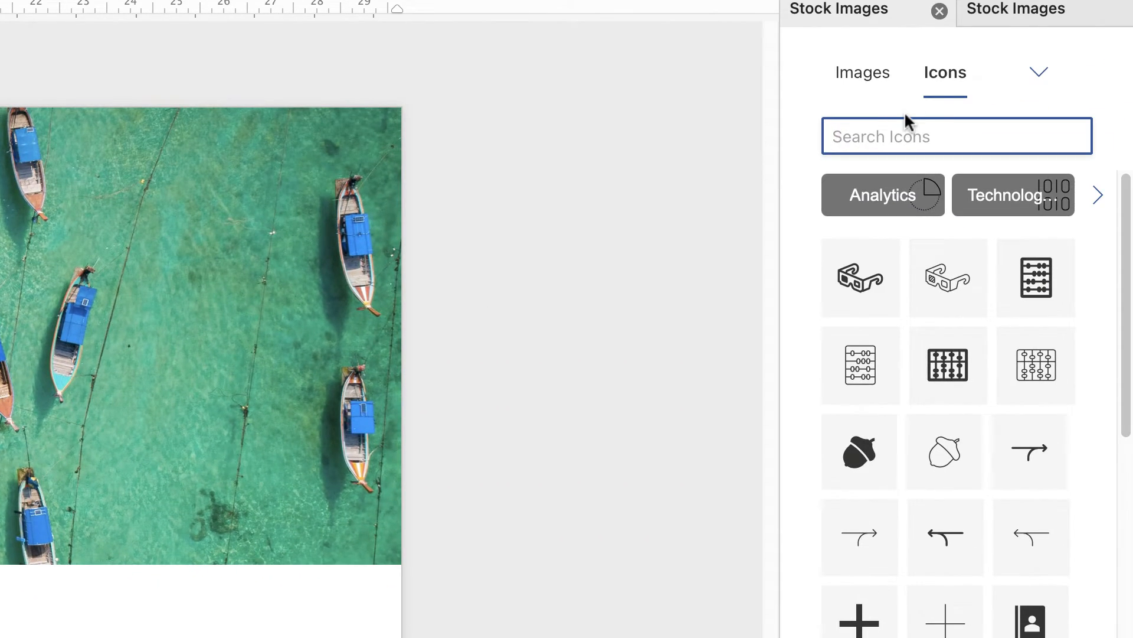
type("TRAVEL")
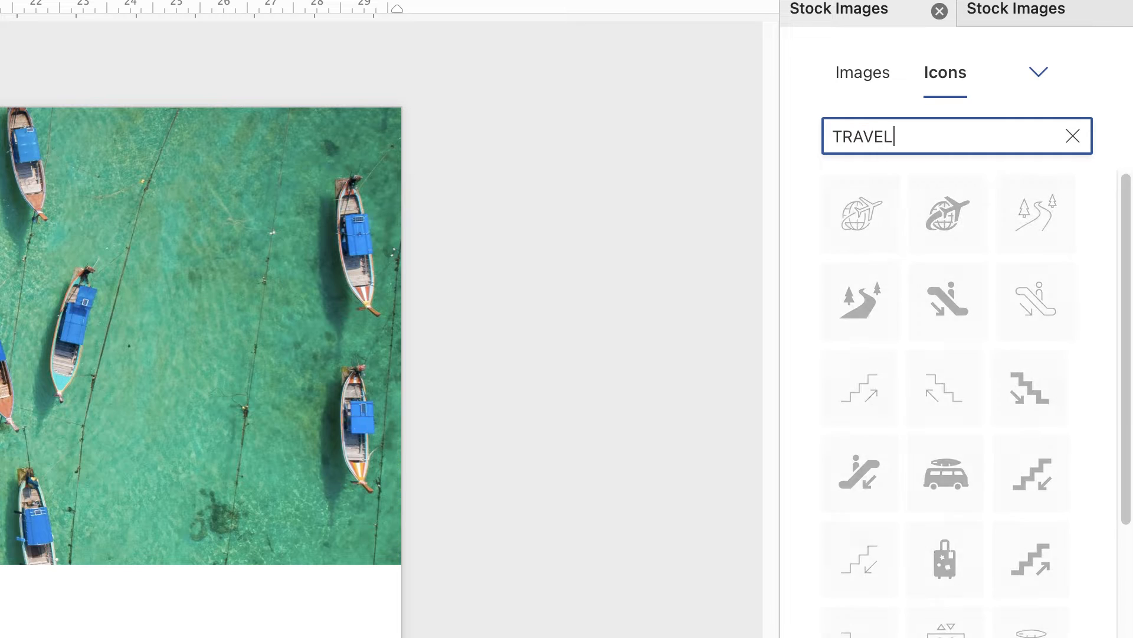
mouse_move(847, 240)
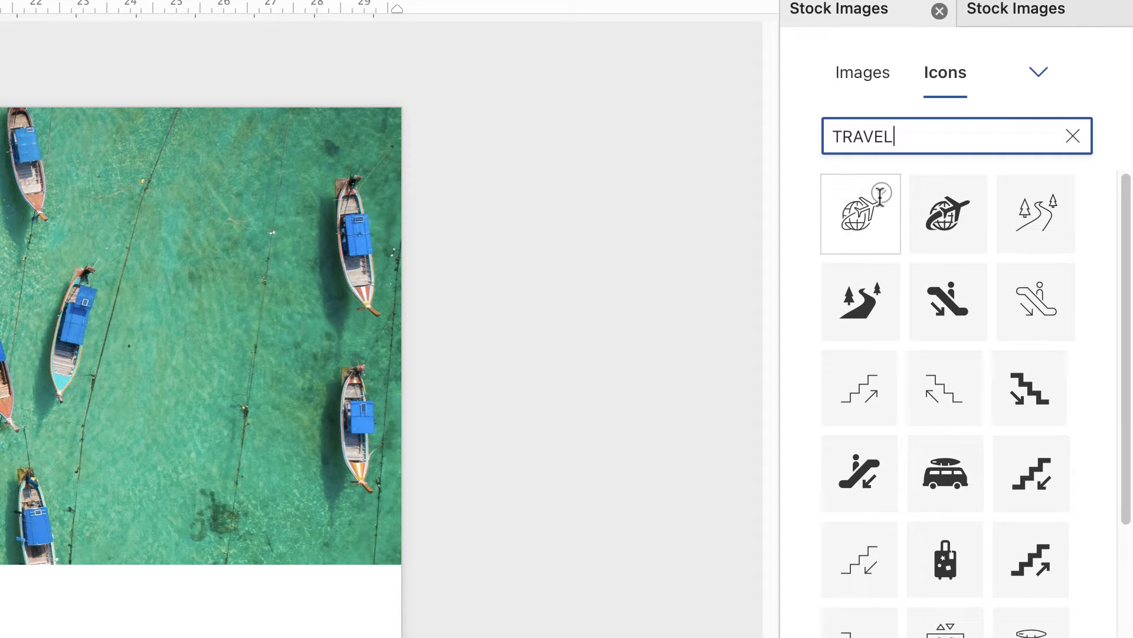
left_click(880, 193)
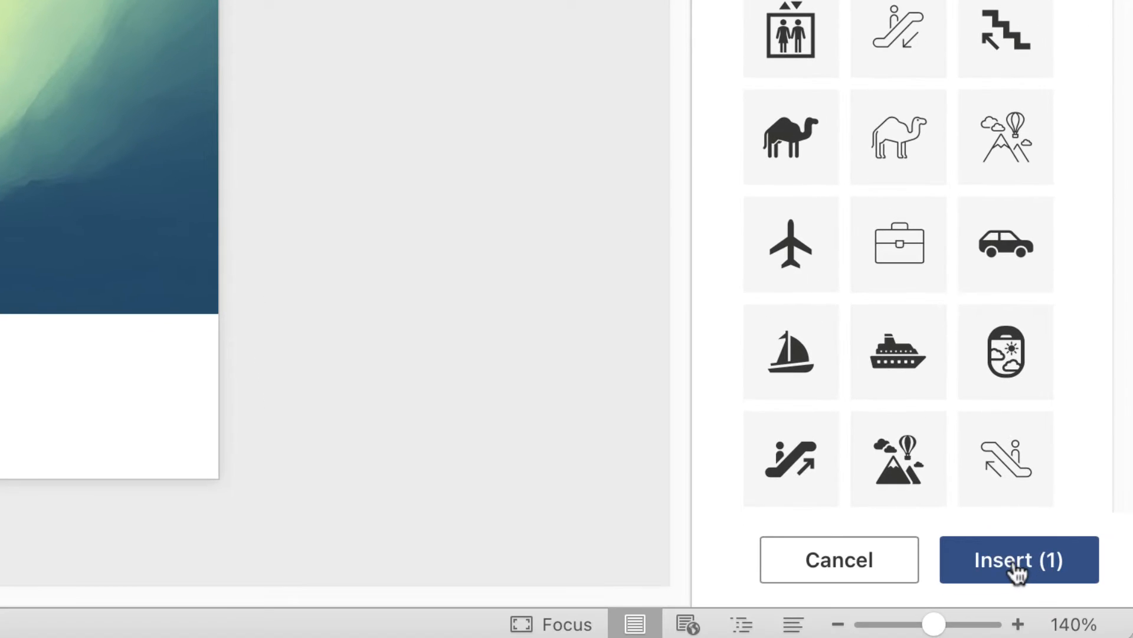
left_click(1016, 571)
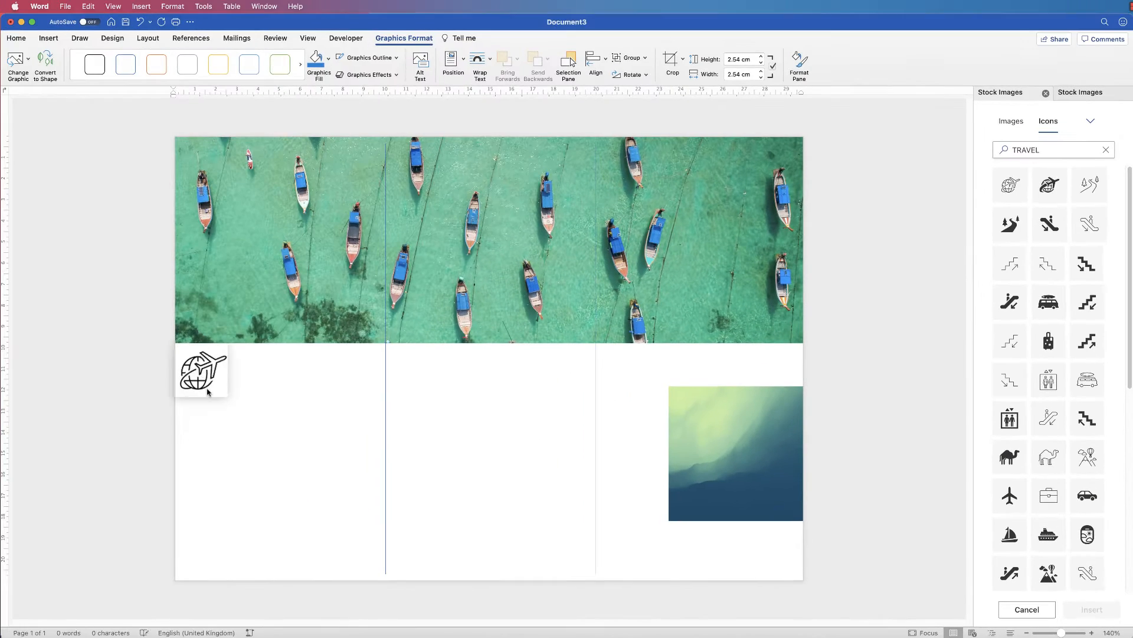
Step: Set the globe-and-airplane icon's text wrapping to In Front of Text and move it to the lower-left corner of the left column
mouse_move(206, 392)
left_mouse_down()
mouse_move(230, 500)
mouse_move(211, 385)
left_mouse_up()
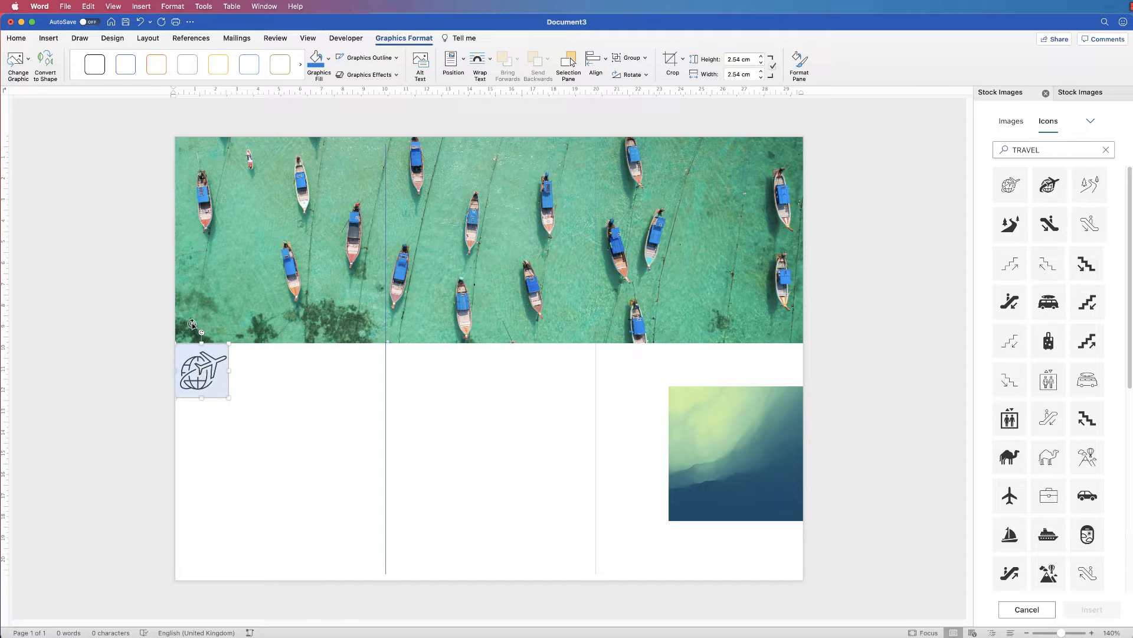
right_click(202, 370)
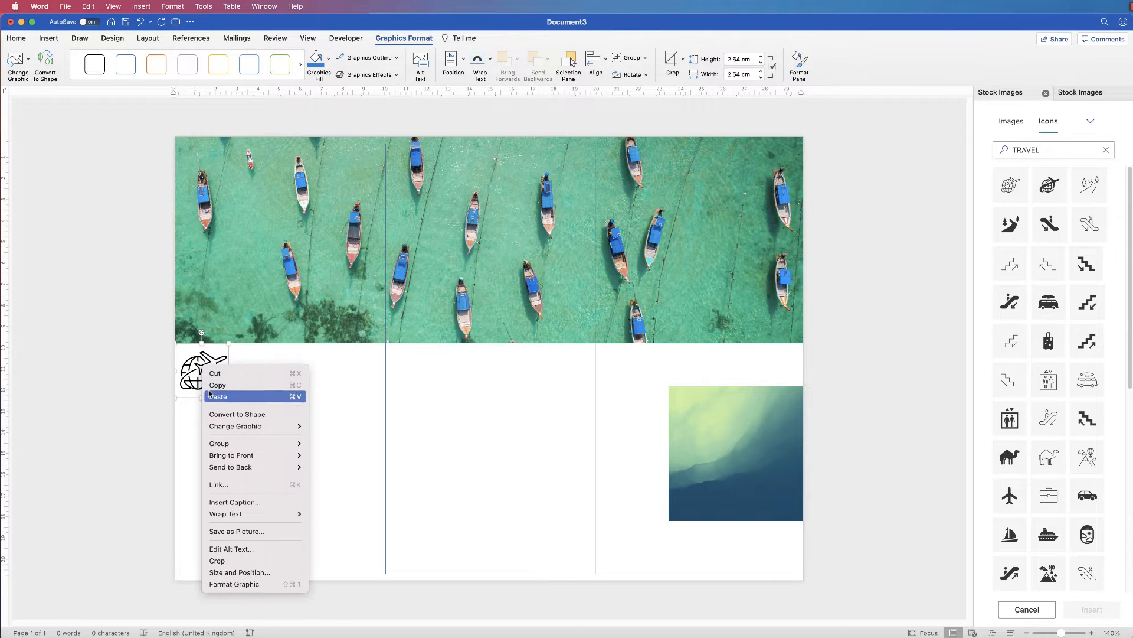
mouse_move(245, 516)
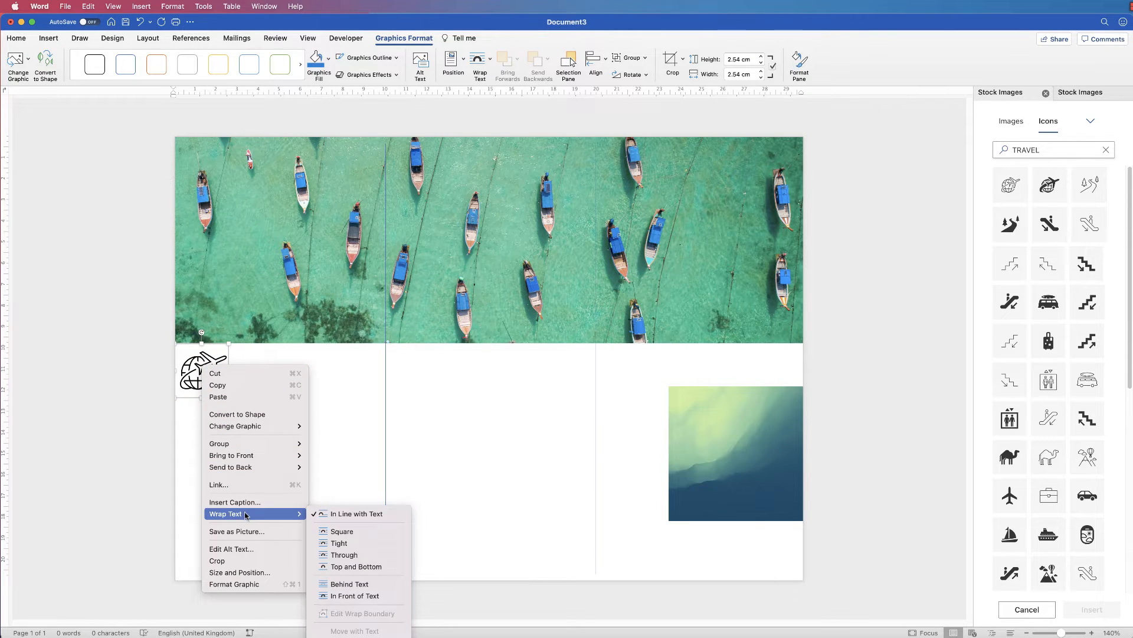
left_click(354, 596)
left_click_drag(202, 377, 214, 545)
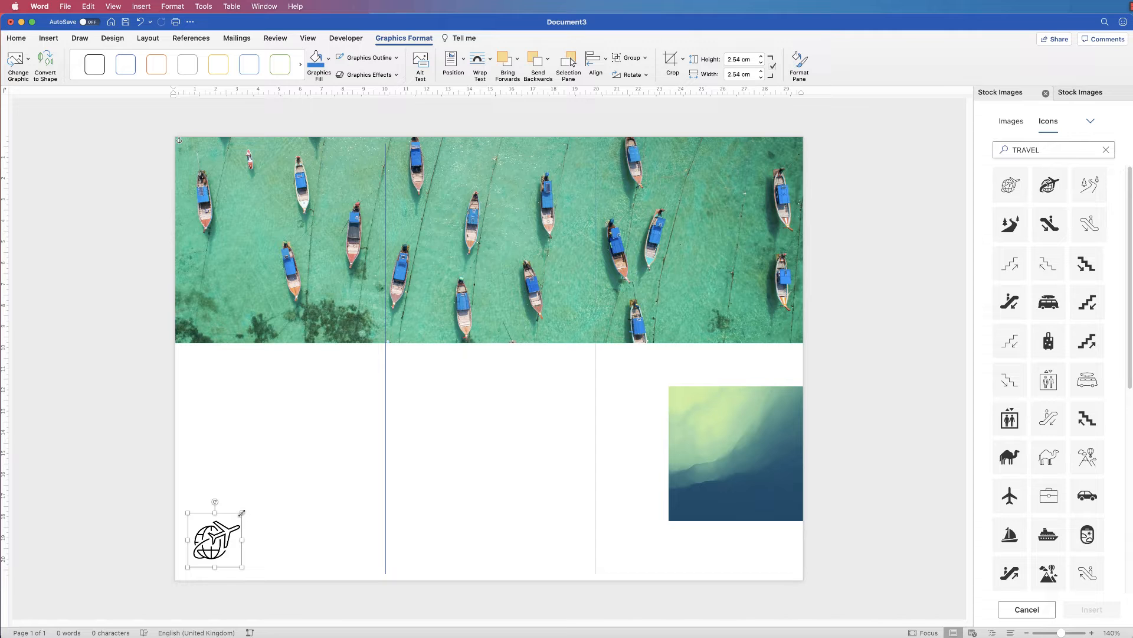
Step: Enlarge the globe-and-airplane icon to about 3.15 cm high and 3.84 cm wide and convert it to a shape
left_click_drag(242, 513, 278, 494)
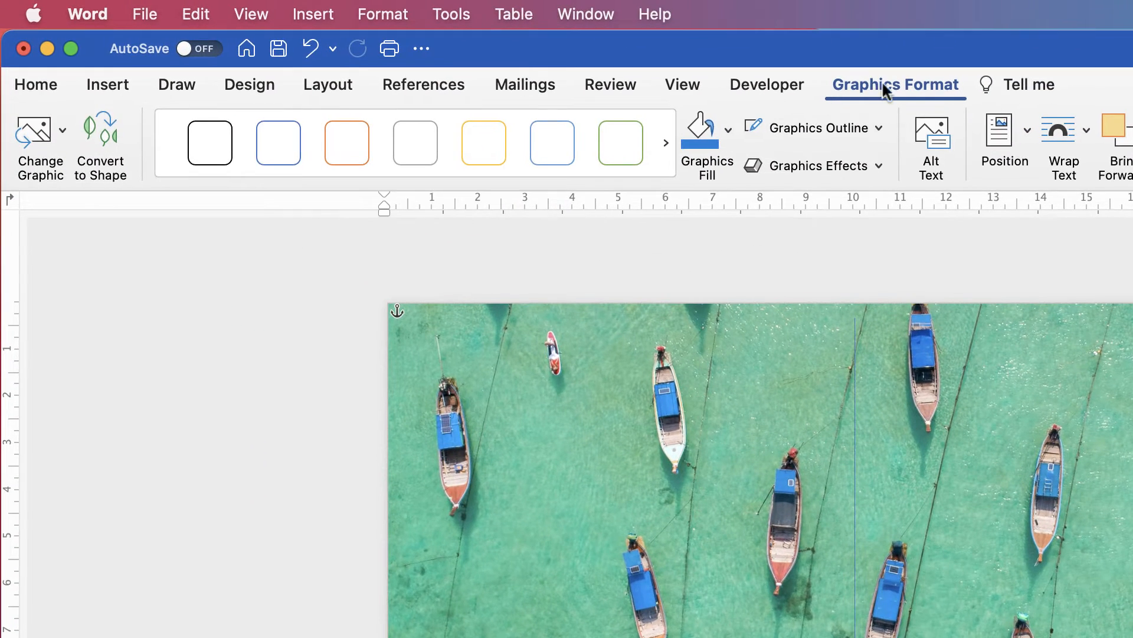
left_click(102, 148)
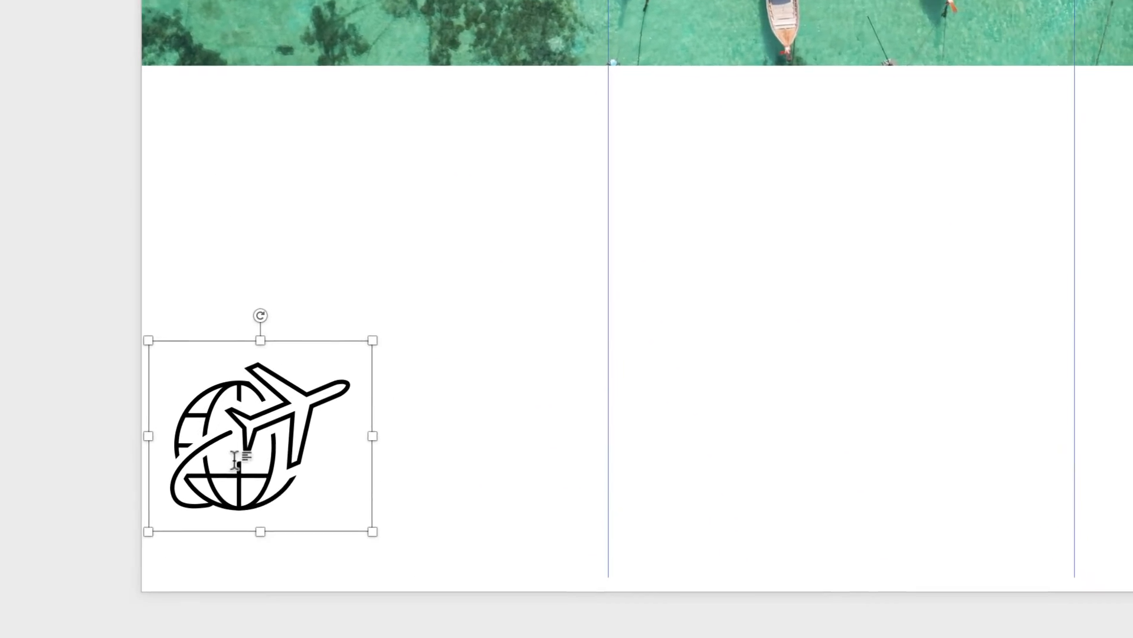
mouse_move(256, 443)
left_mouse_down()
mouse_move(273, 400)
mouse_move(263, 422)
left_mouse_up()
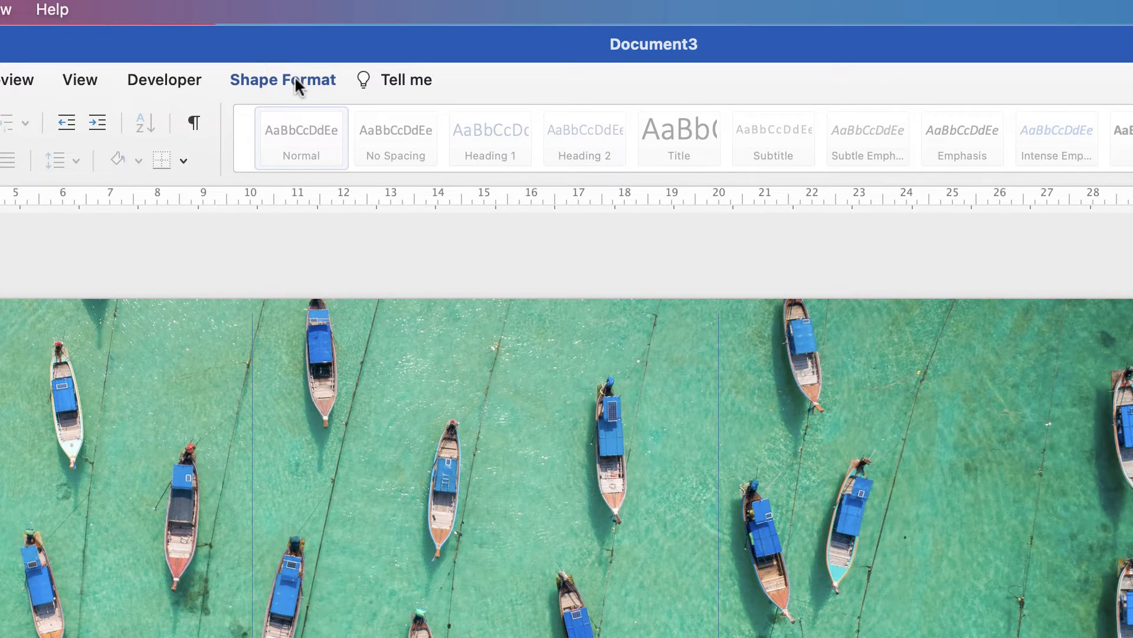
Step: Give the globe-and-airplane shape a solid fill in the standard bright red
left_click(296, 77)
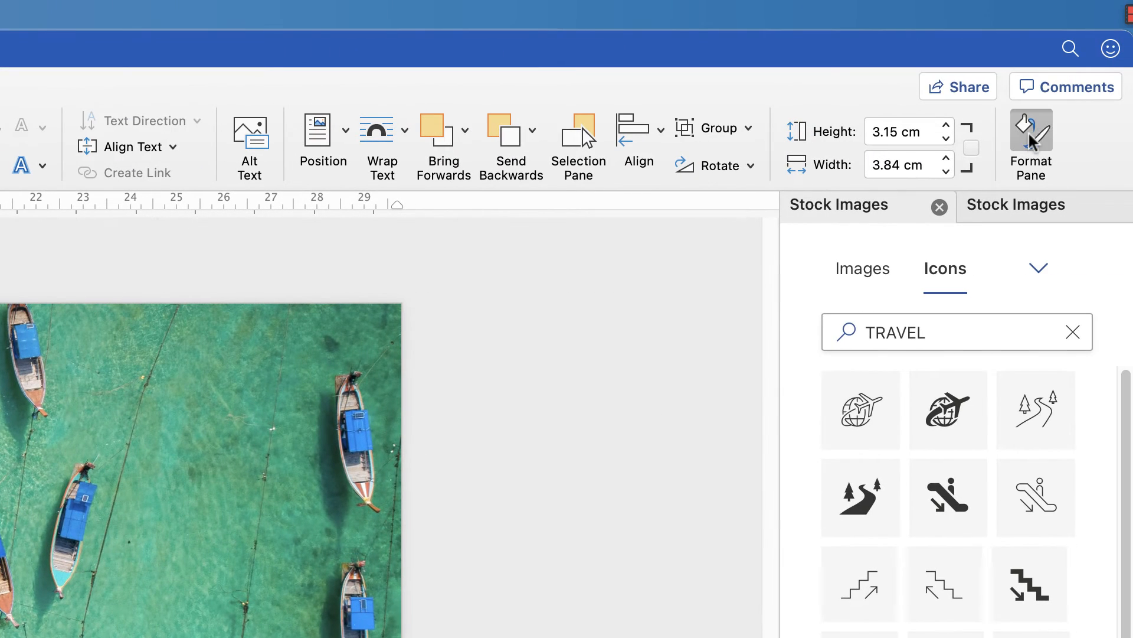
left_click(1031, 142)
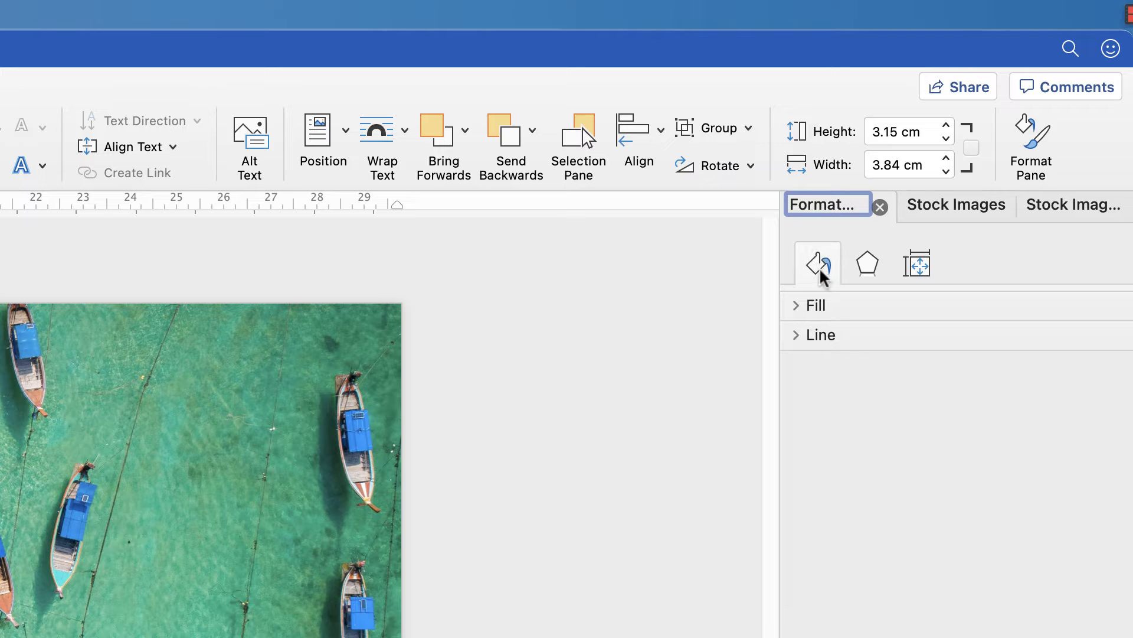
left_click(798, 310)
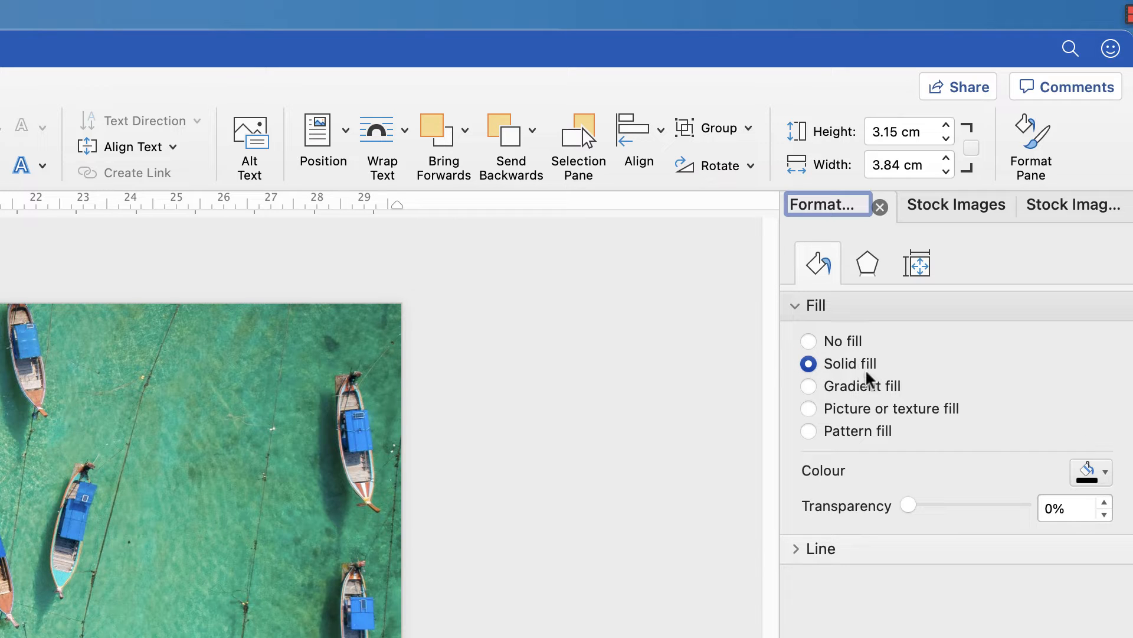
left_click(1105, 474)
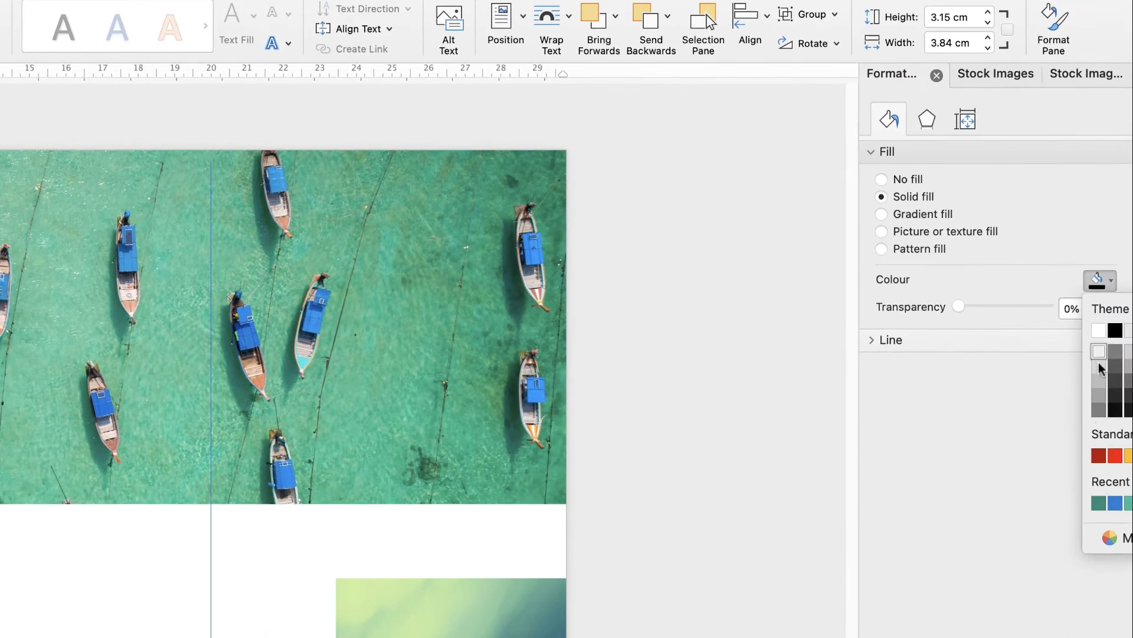
left_click(1115, 456)
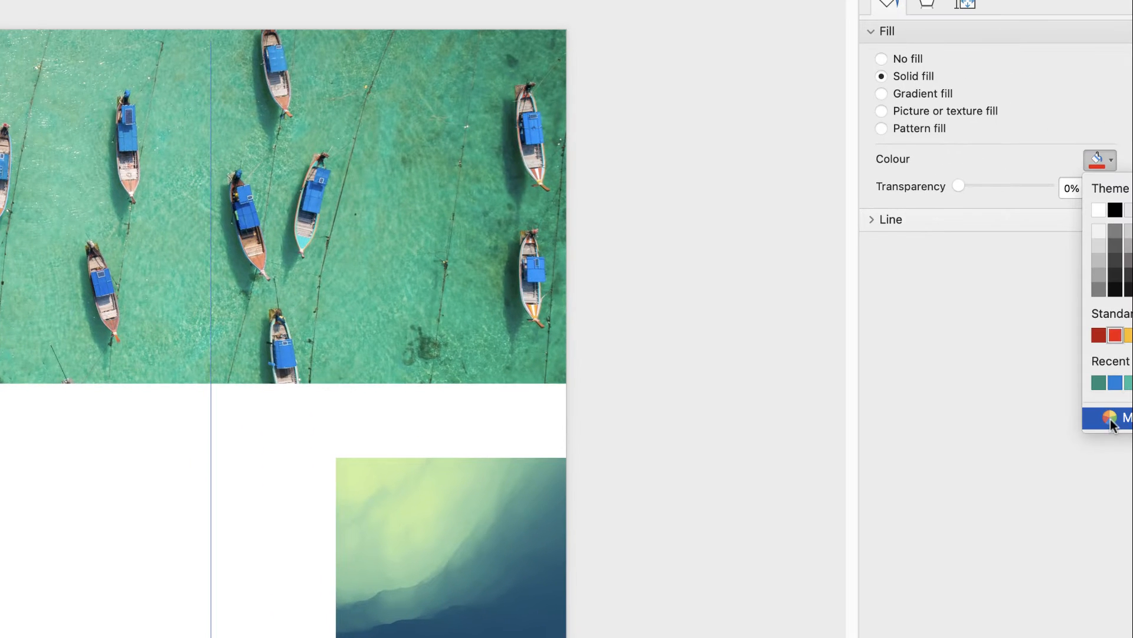
Step: Recolour the globe-and-airplane shape with a custom dark green sampled from the shadowy water in the boats photo
left_click(1106, 416)
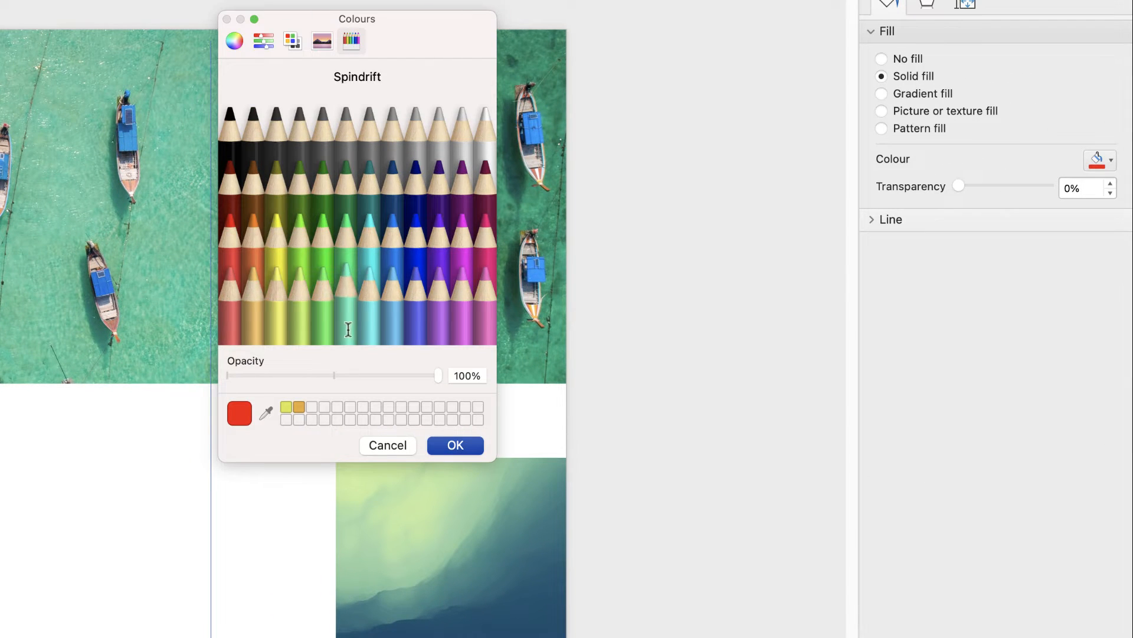
left_click(233, 41)
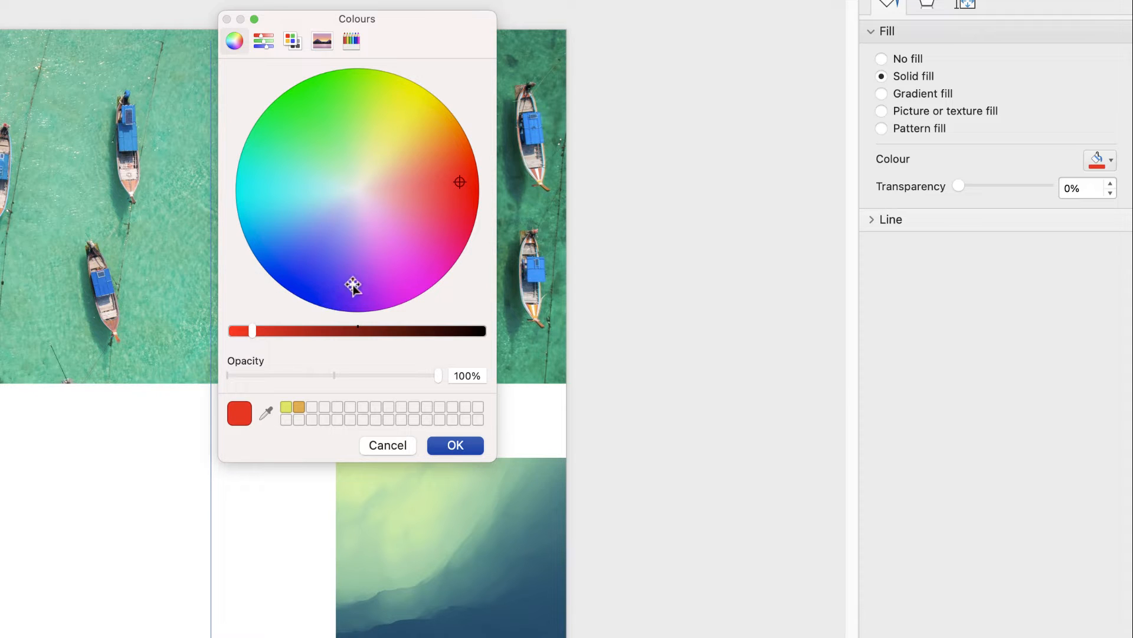
mouse_move(461, 183)
left_mouse_down()
mouse_move(311, 281)
mouse_move(328, 140)
mouse_move(296, 190)
mouse_move(385, 247)
mouse_move(354, 275)
left_mouse_up()
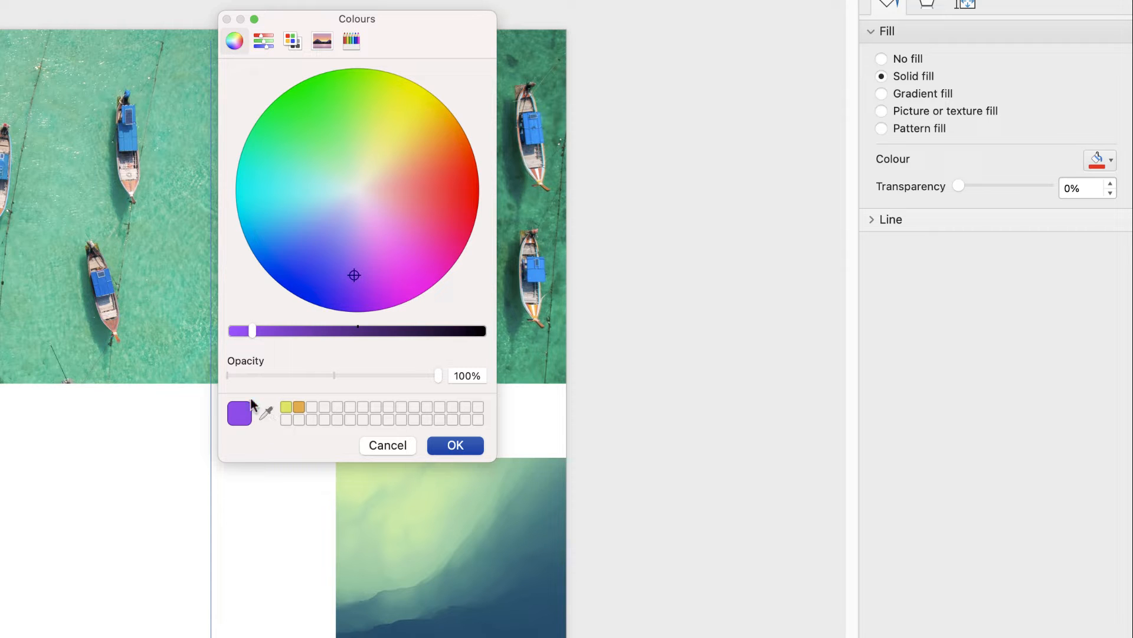
left_click(266, 412)
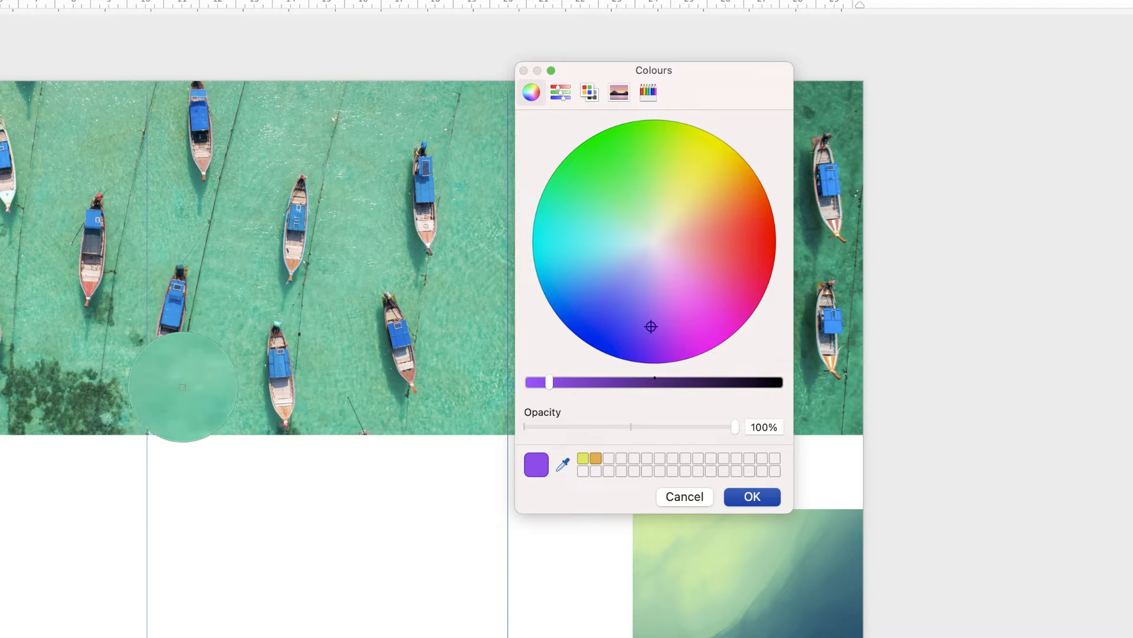
left_click(87, 383)
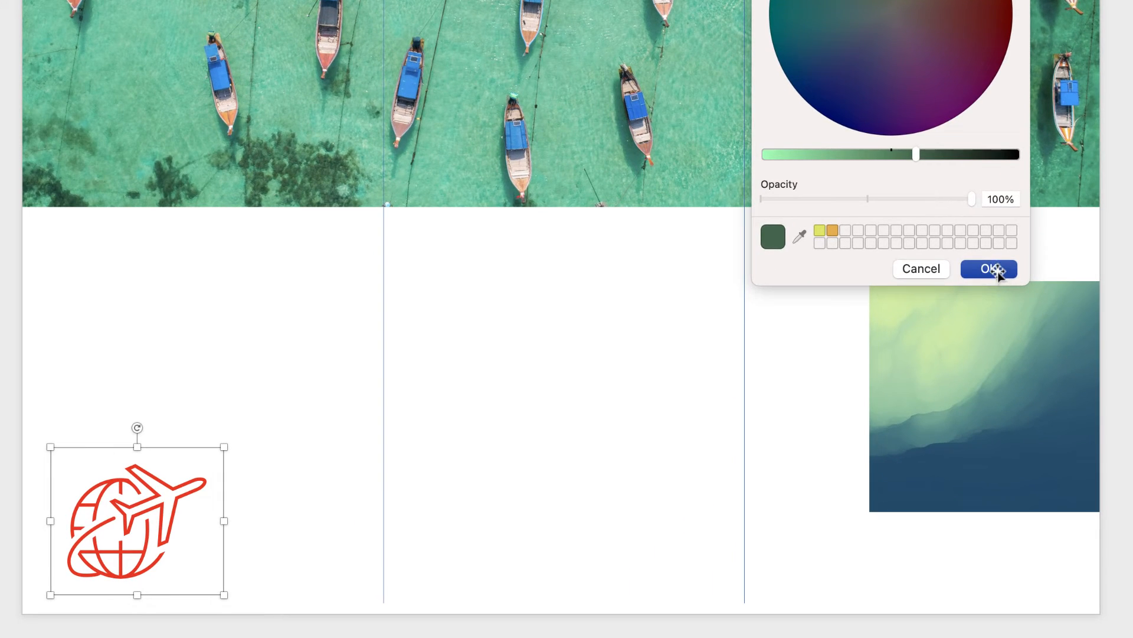
left_click(996, 270)
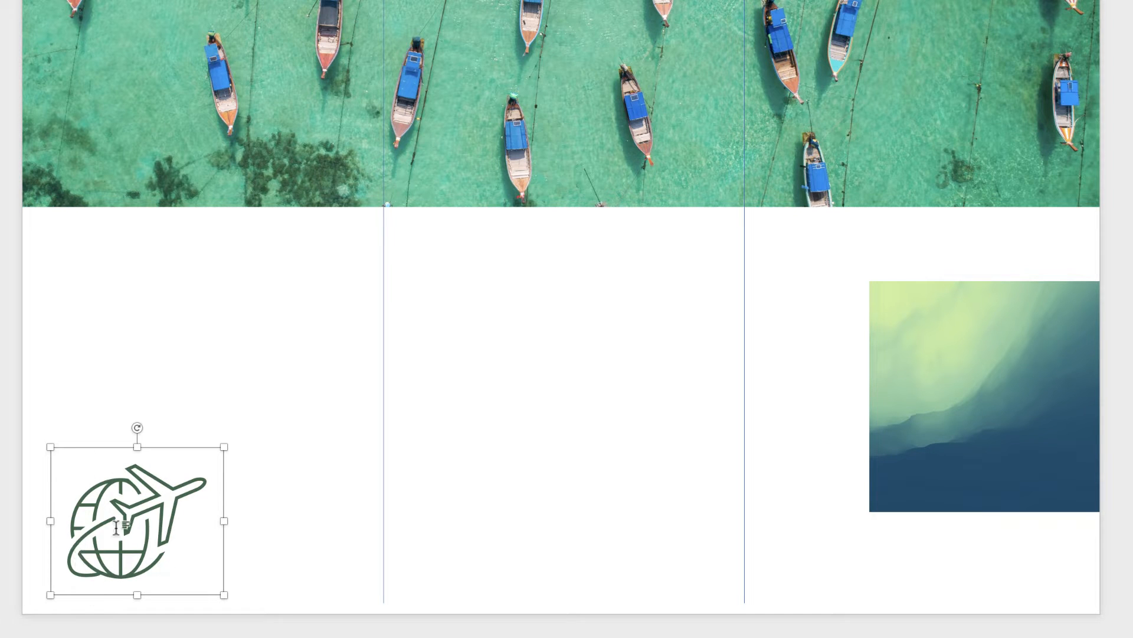
double_click(571, 495)
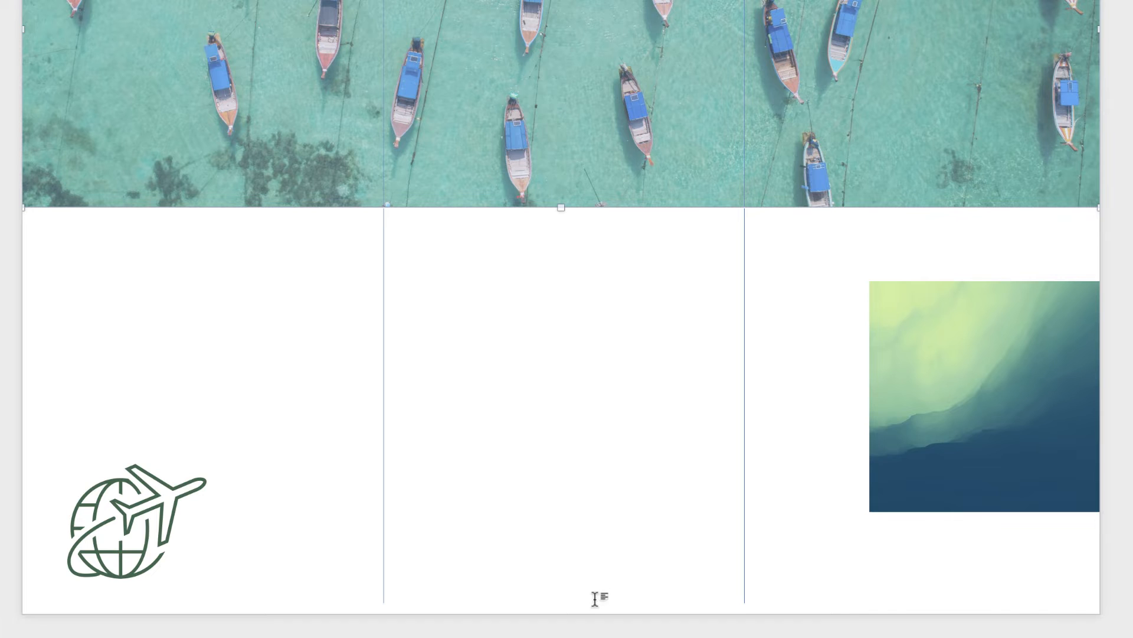
Step: Insert the travel stock photo of a person in a conical hat working among green nets
key("Escape")
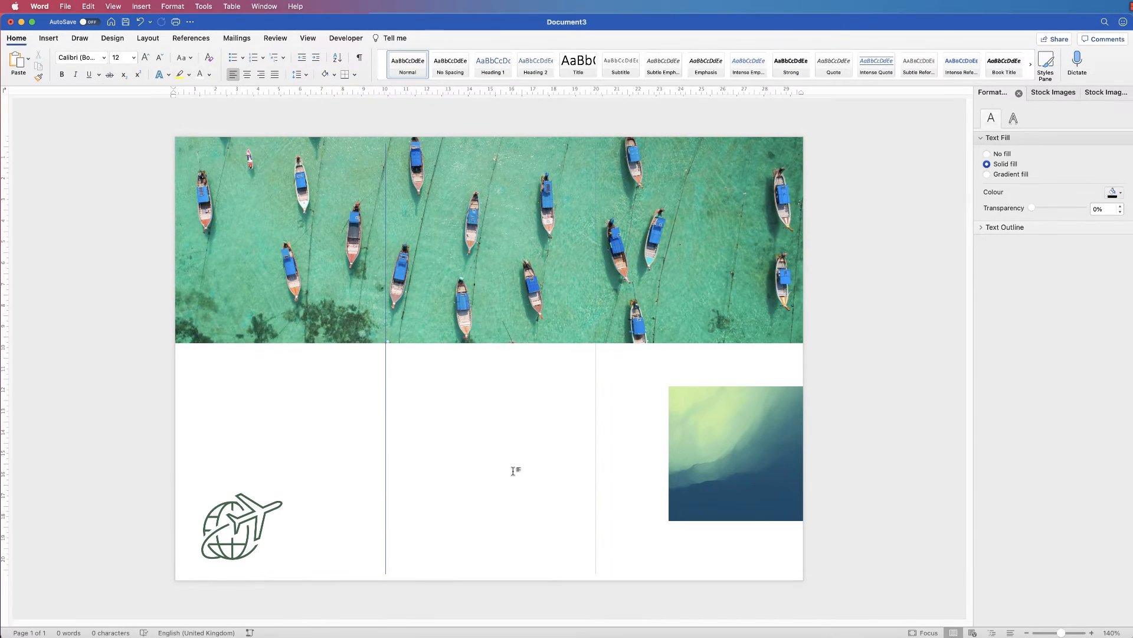
left_click(1056, 93)
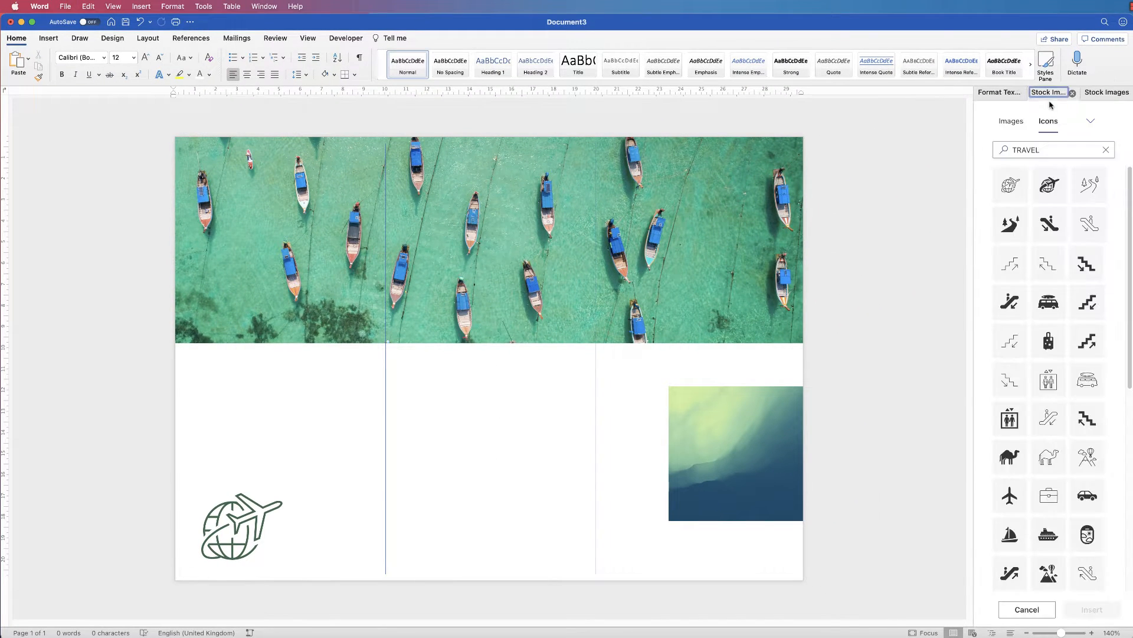
left_click(1011, 121)
left_click(1045, 419)
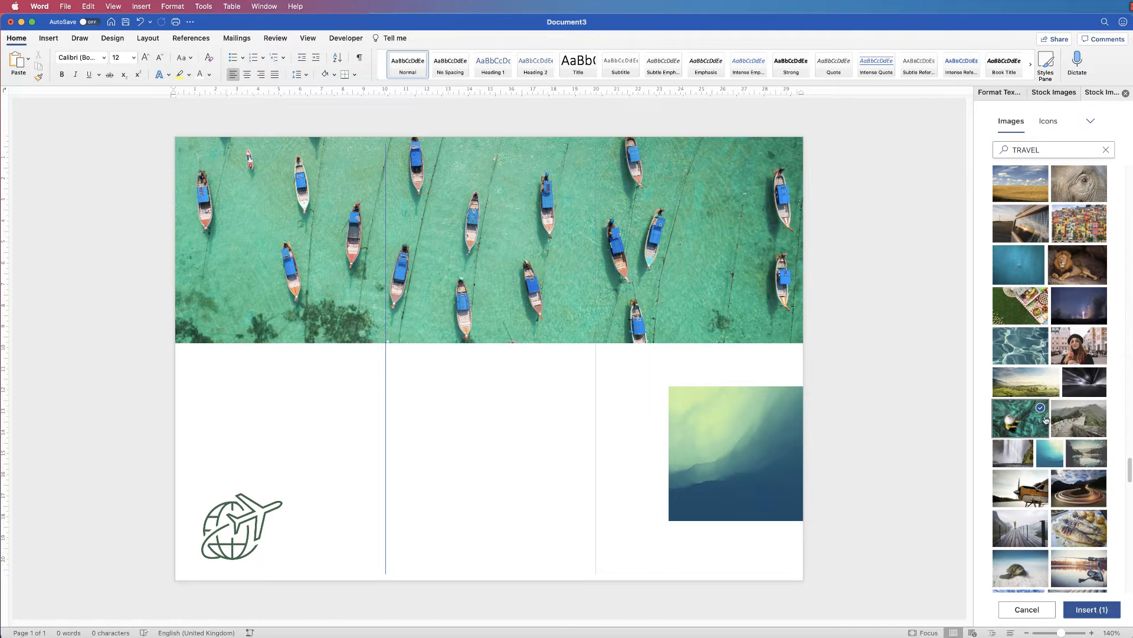
left_click(1082, 610)
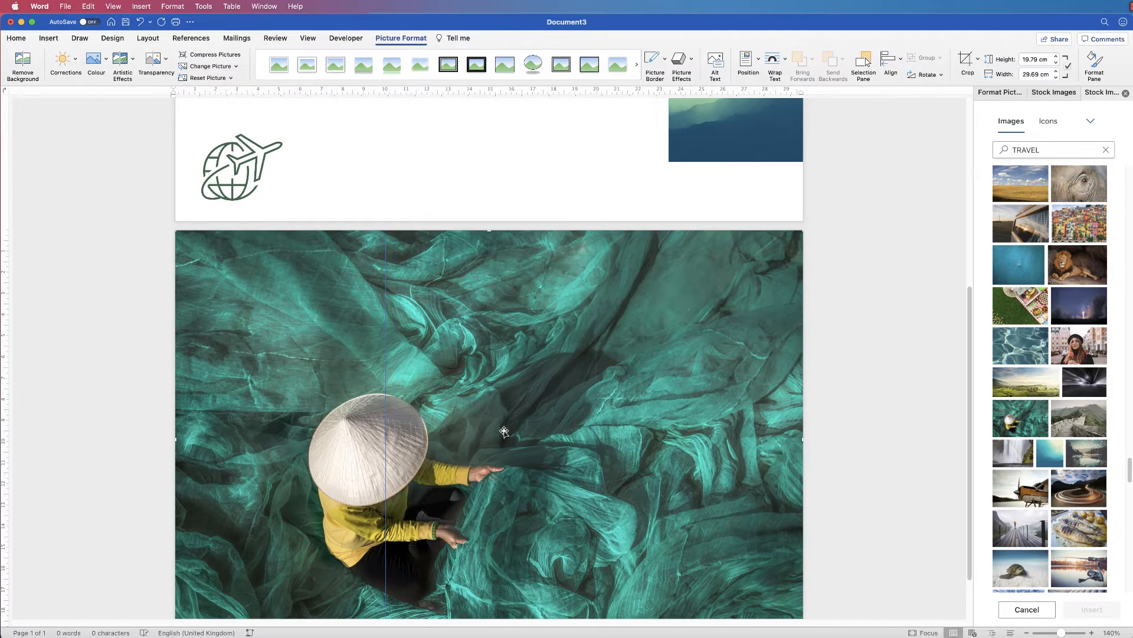
Step: Change the green-nets photo's text wrapping so it floats freely, and place it, reduced in size, at the bottom of the middle column
right_click(689, 341)
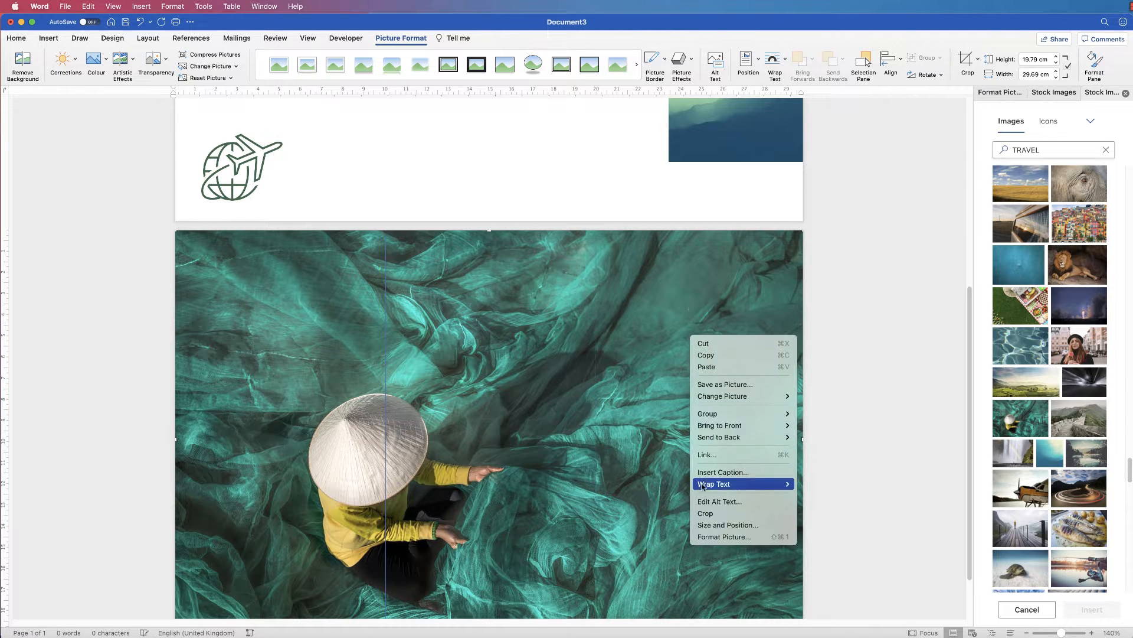
mouse_move(762, 483)
left_click(826, 565)
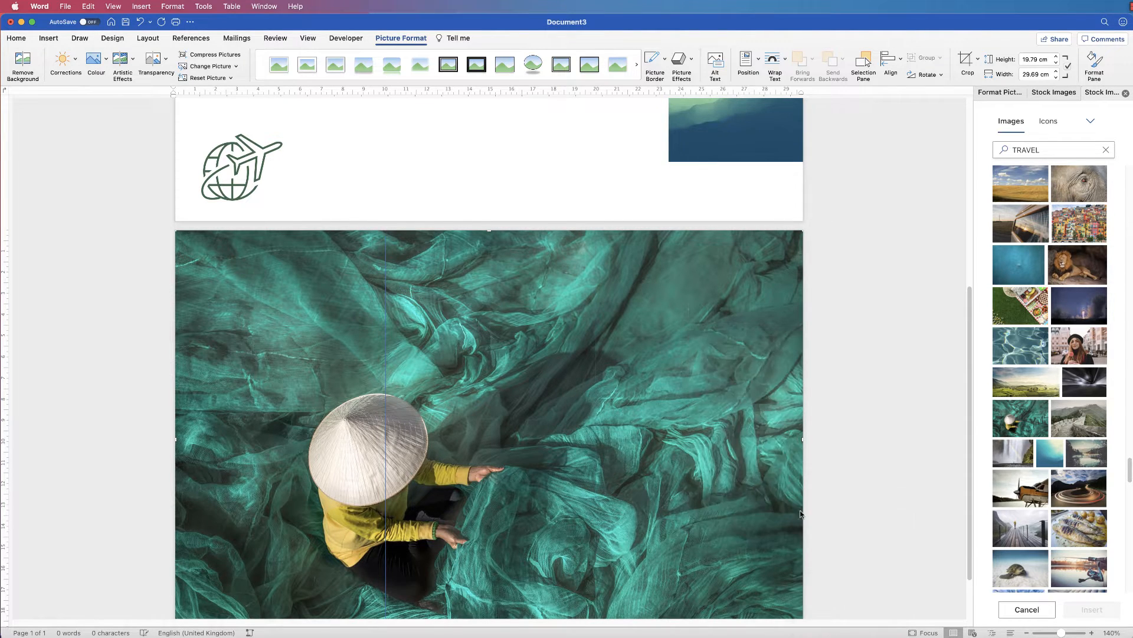
left_click_drag(801, 554, 338, 245)
left_click_drag(278, 228, 472, 537)
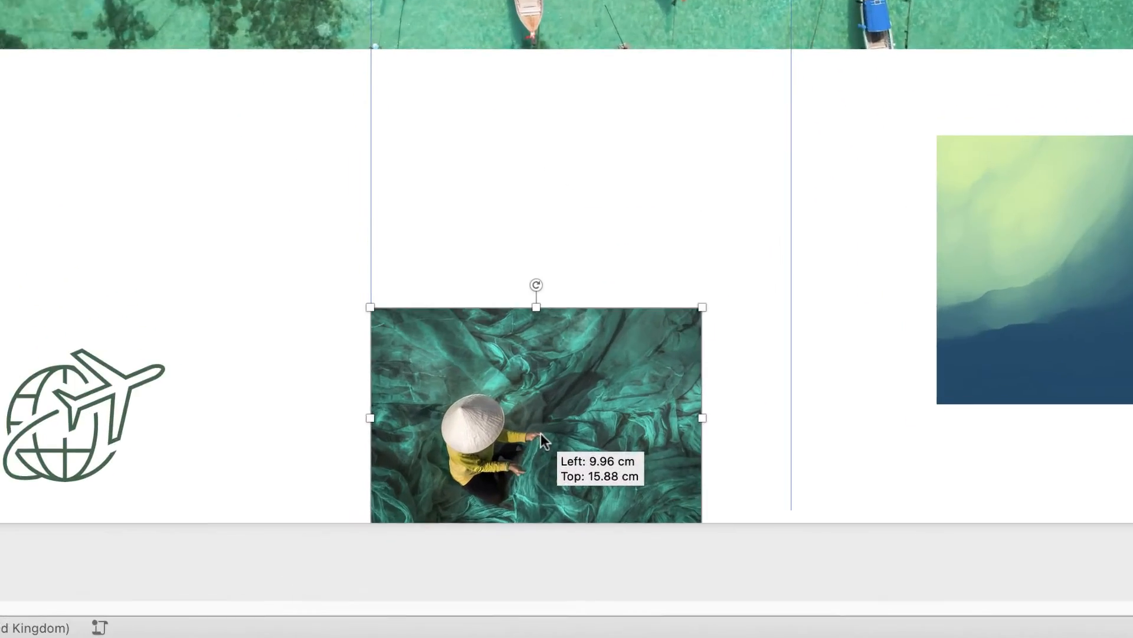
Step: Enlarge the green-nets photo proportionally until it spans the full width between the two column guides
left_click_drag(695, 315, 766, 266)
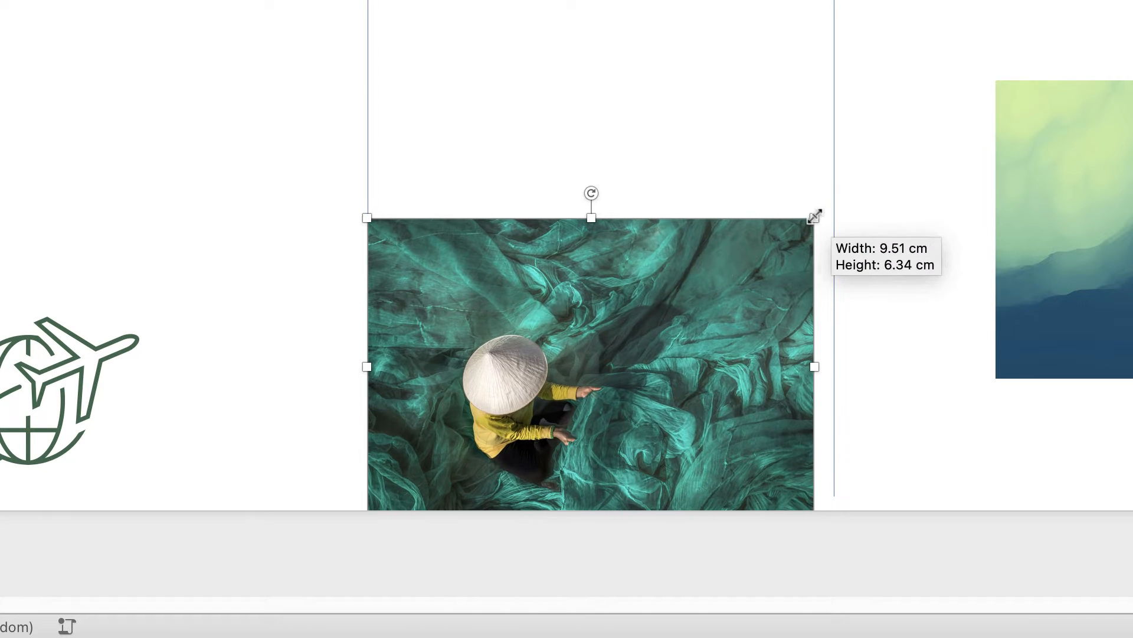
mouse_move(815, 216)
left_mouse_down()
mouse_move(840, 197)
mouse_move(834, 204)
left_mouse_up()
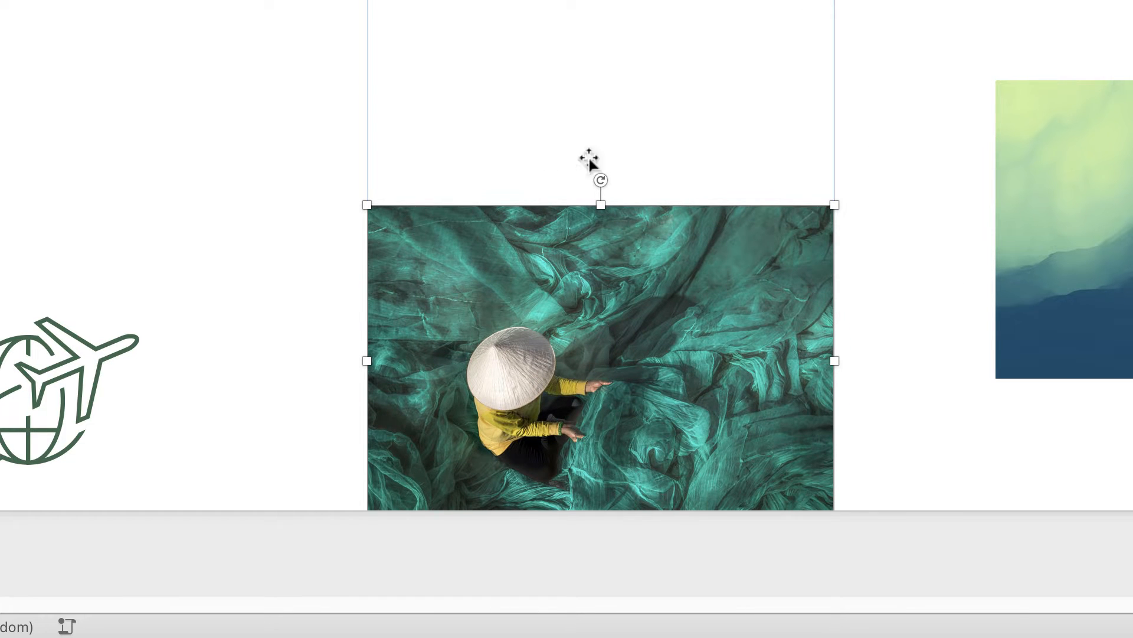
left_click(674, 90)
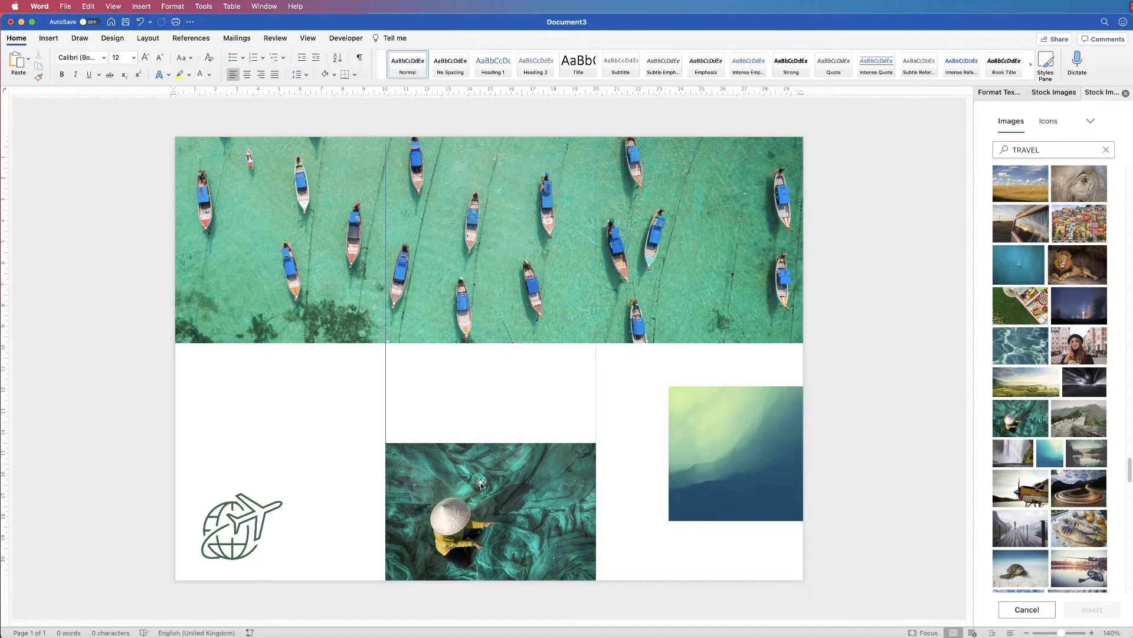
Step: Delete both vertical column guide lines from the page
left_click(595, 407)
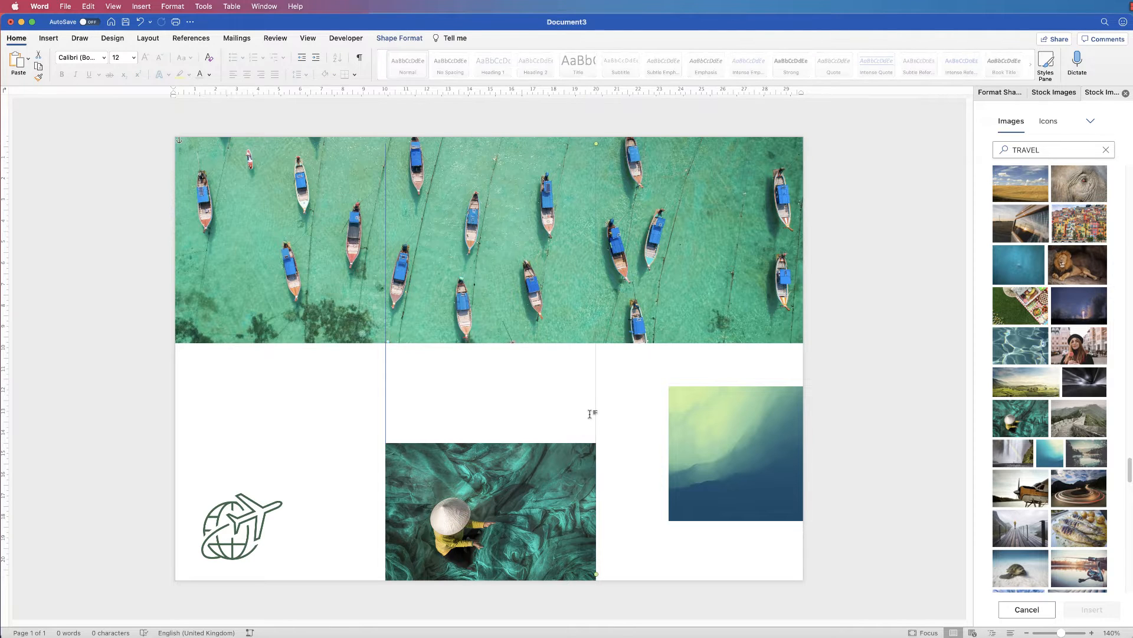
left_click(394, 394)
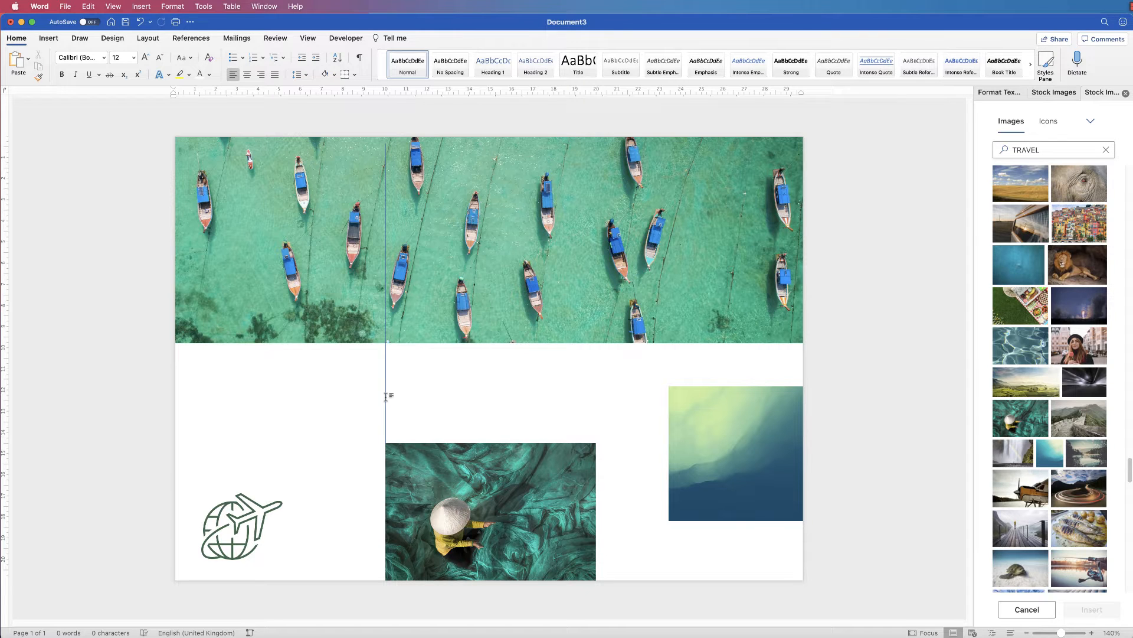
left_click(386, 396)
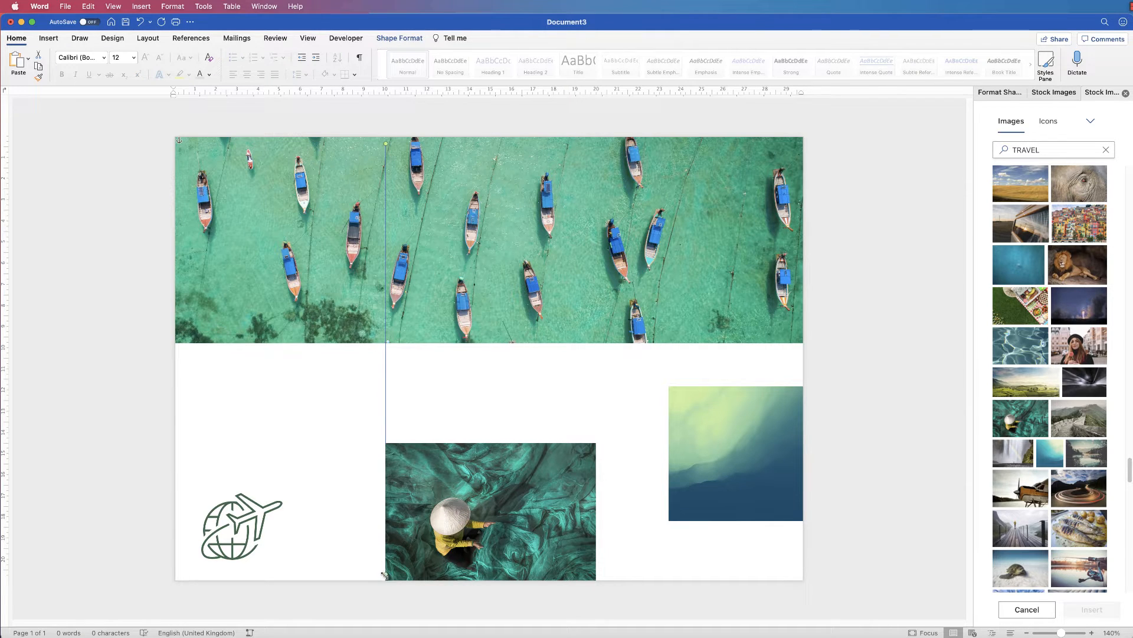
key("Delete")
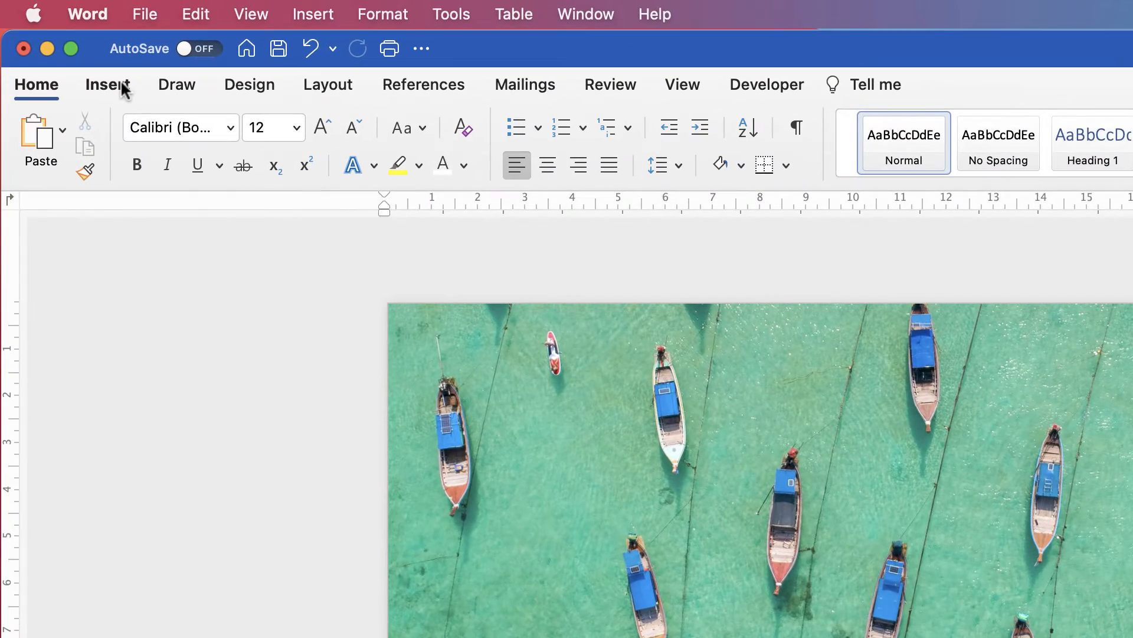
Step: Draw a rectangle about 16.51 cm wide and 6.03 cm high from the page's left edge, overlapping the boats photo and the green-nets photo
left_click(118, 88)
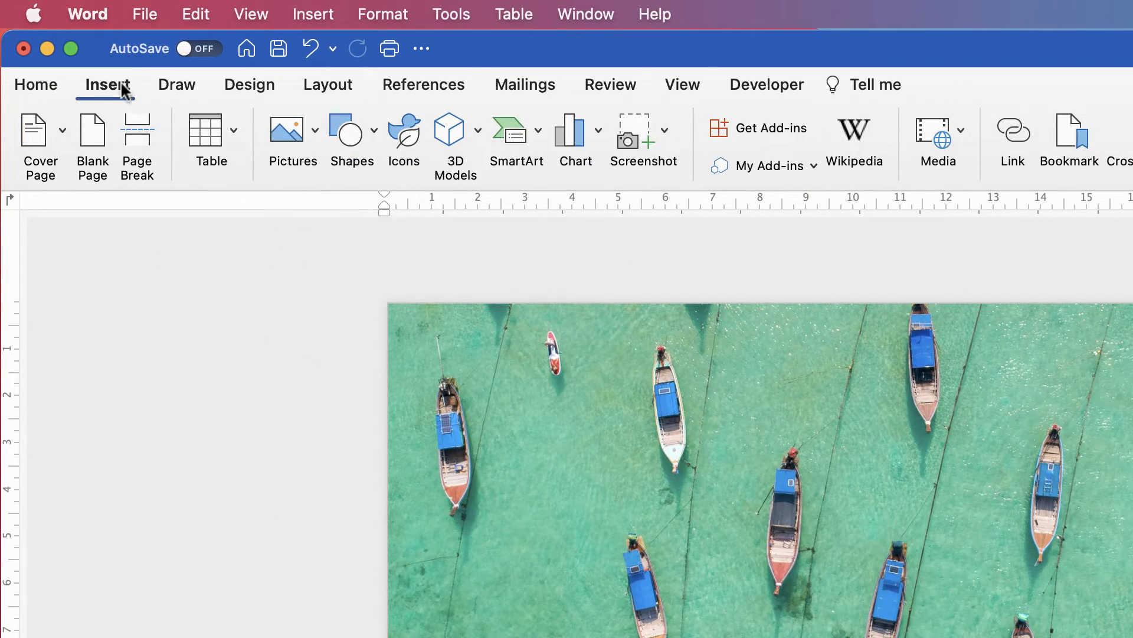
left_click(378, 137)
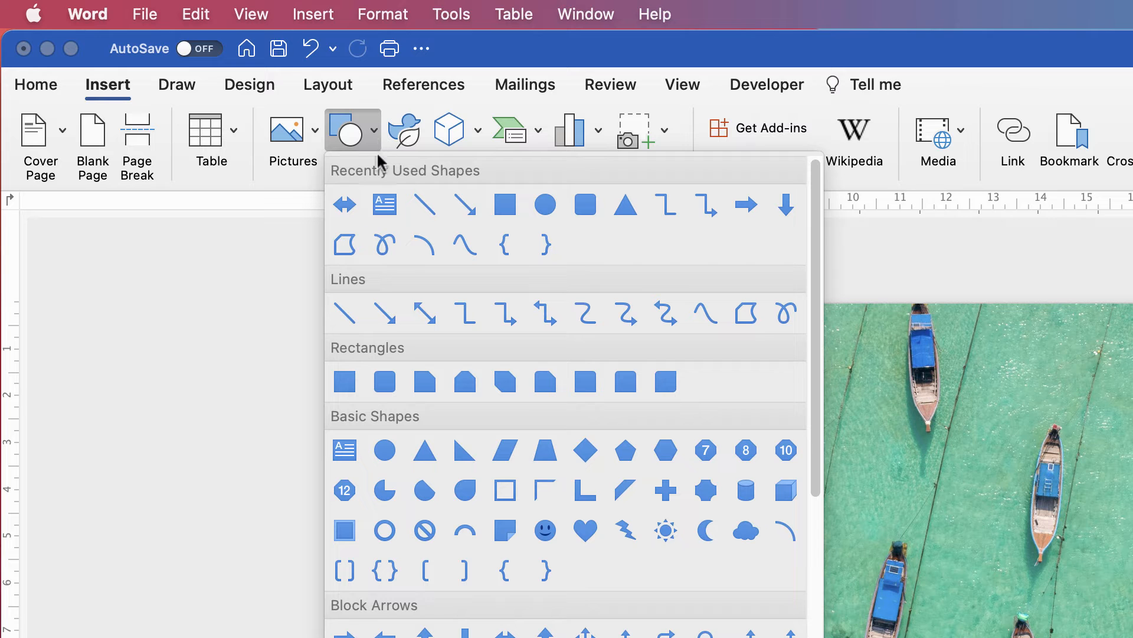
left_click(345, 382)
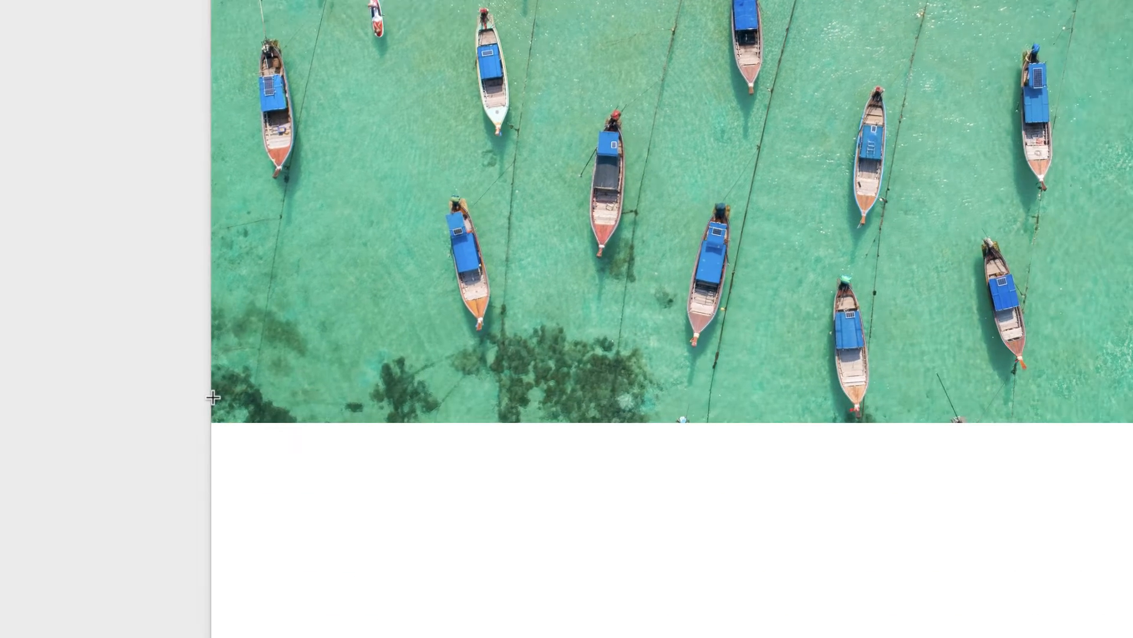
left_click_drag(32, 58, 658, 353)
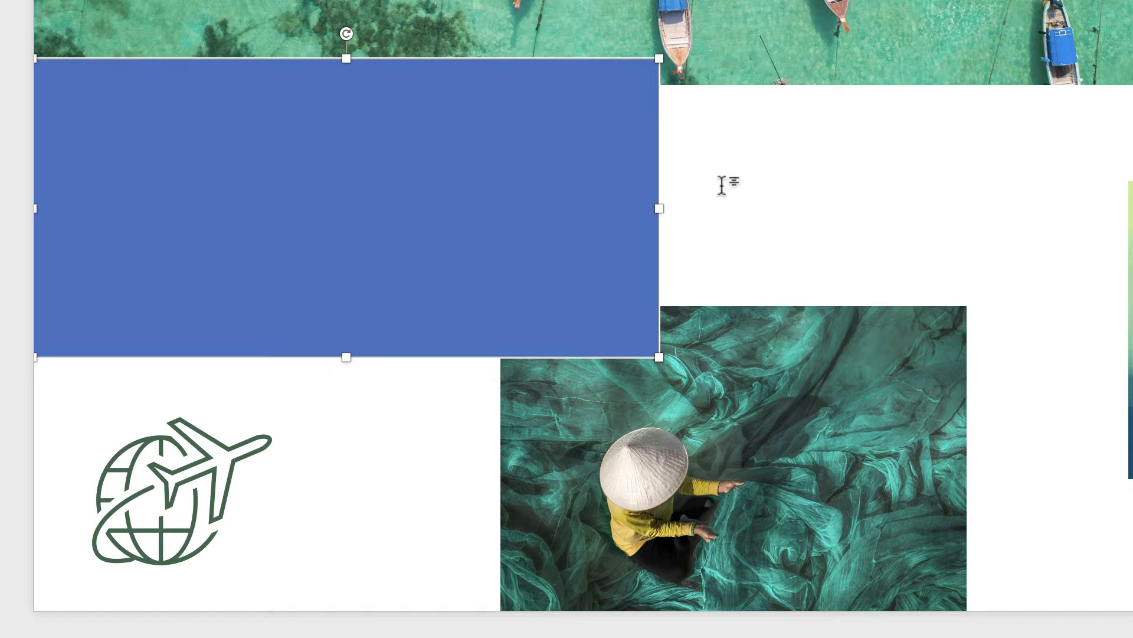
left_click_drag(659, 209, 808, 213)
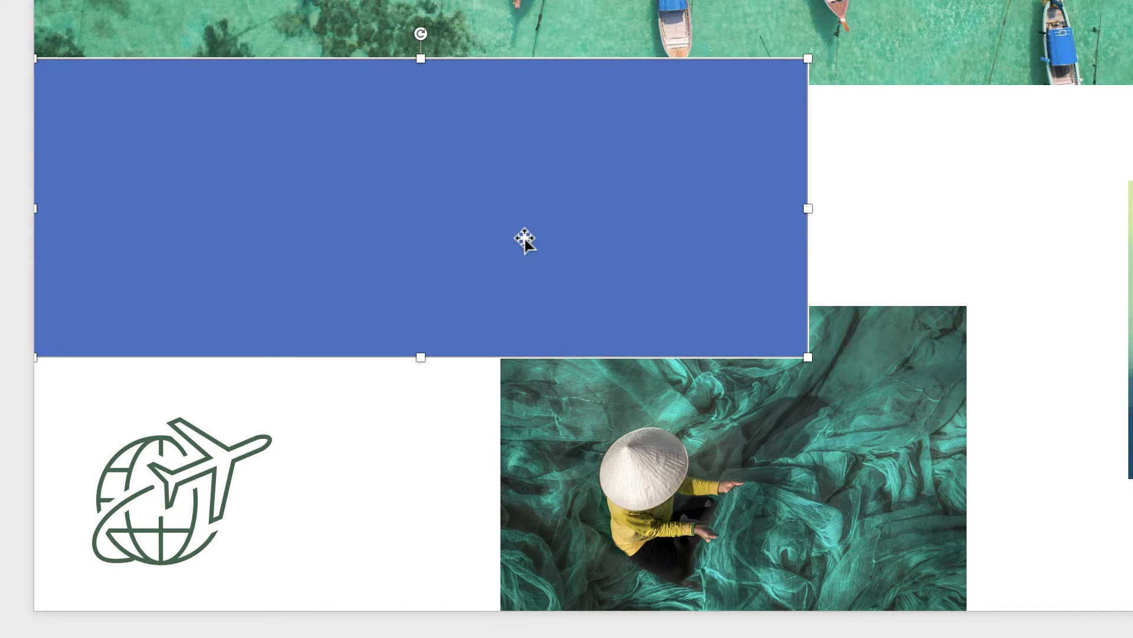
left_click_drag(427, 356, 427, 343)
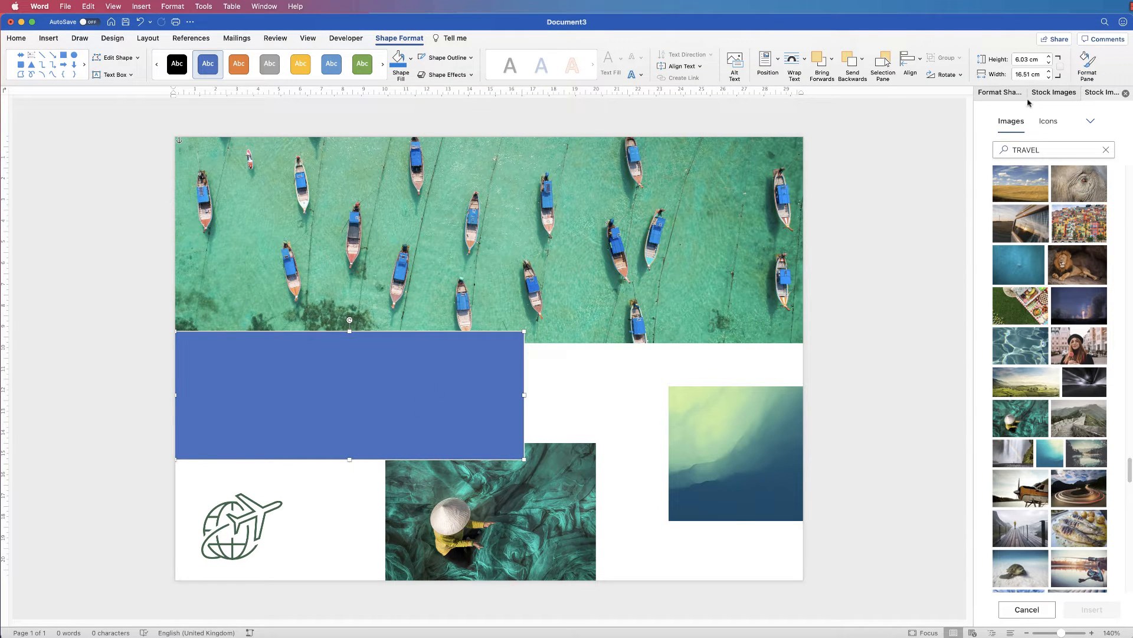
Step: Fill the rectangle with a custom dark green sampled from the shadowy water in the boats photo
left_click(992, 92)
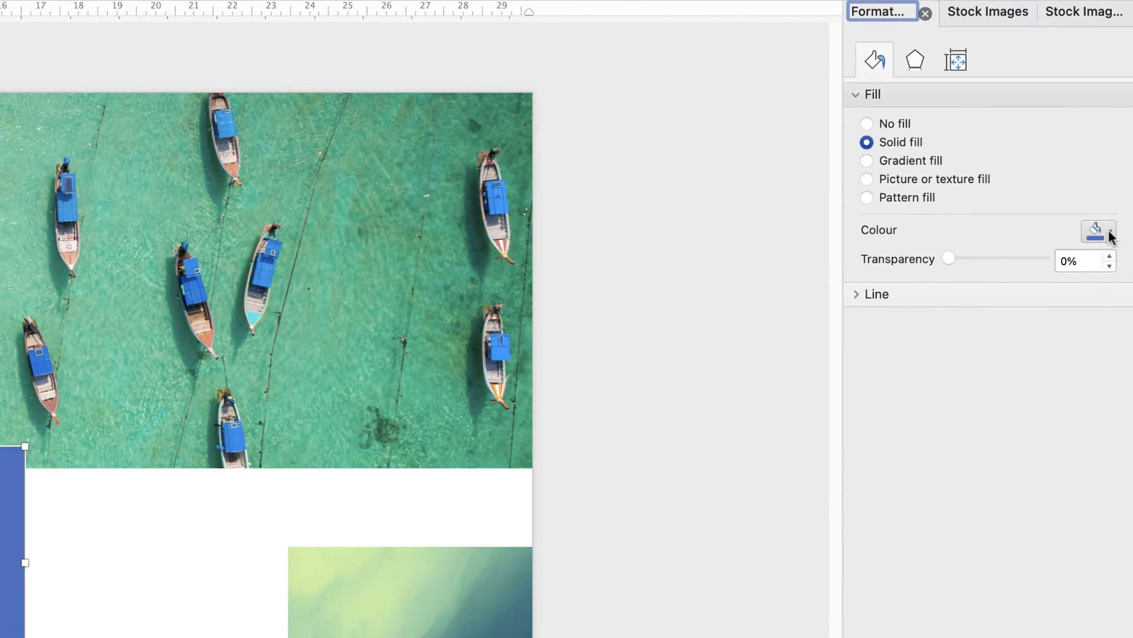
left_click(1106, 353)
left_click(1106, 503)
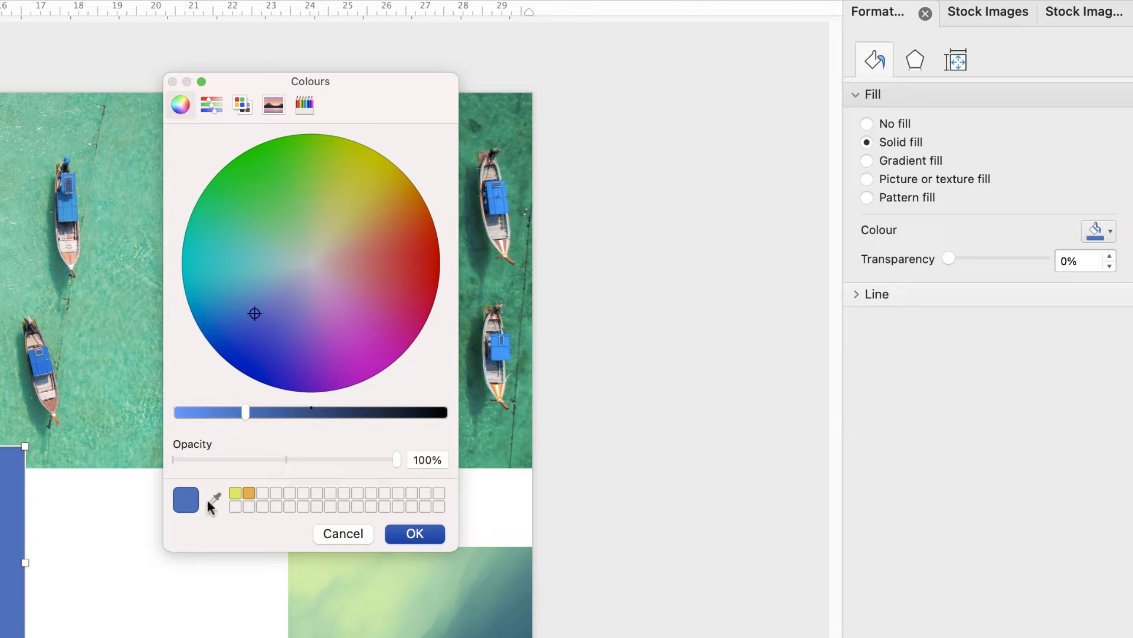
left_click(214, 501)
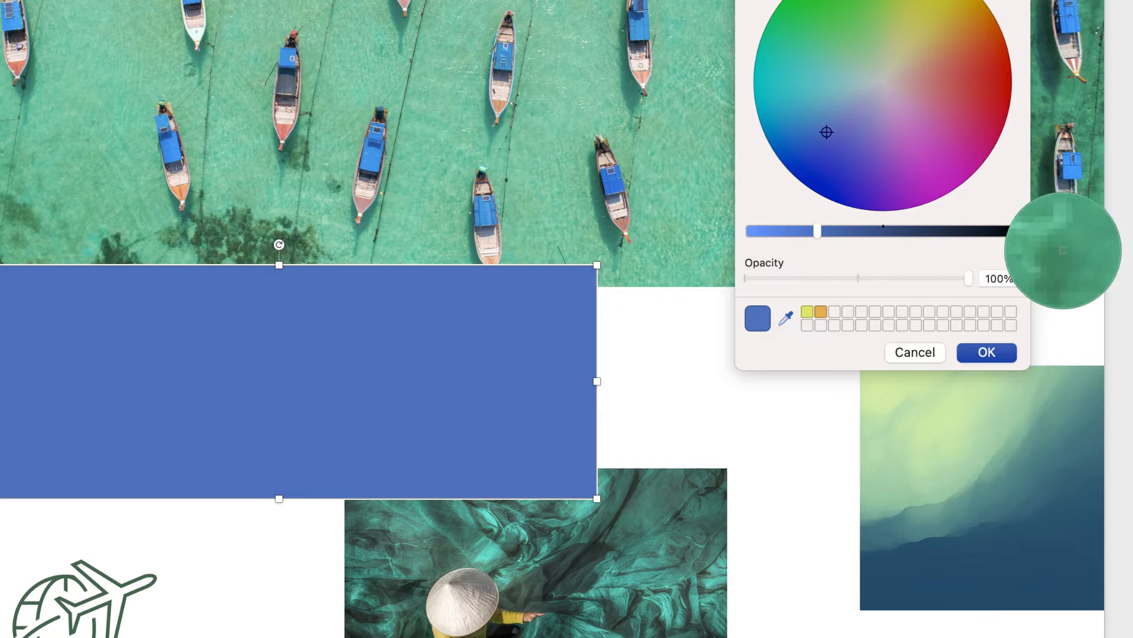
left_click(1049, 220)
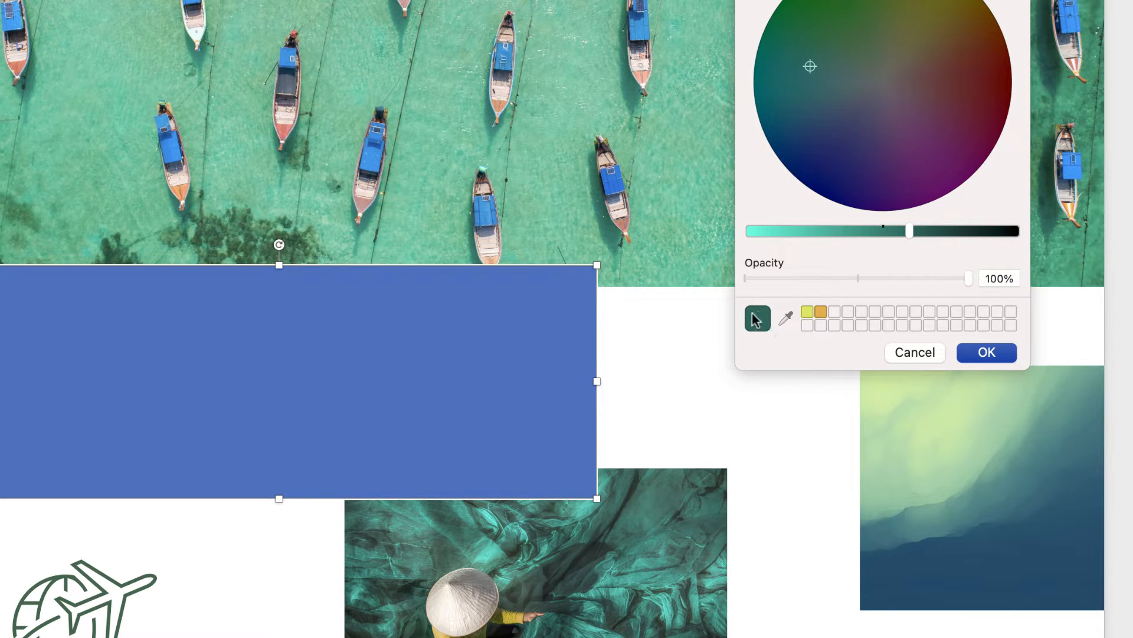
left_click(786, 318)
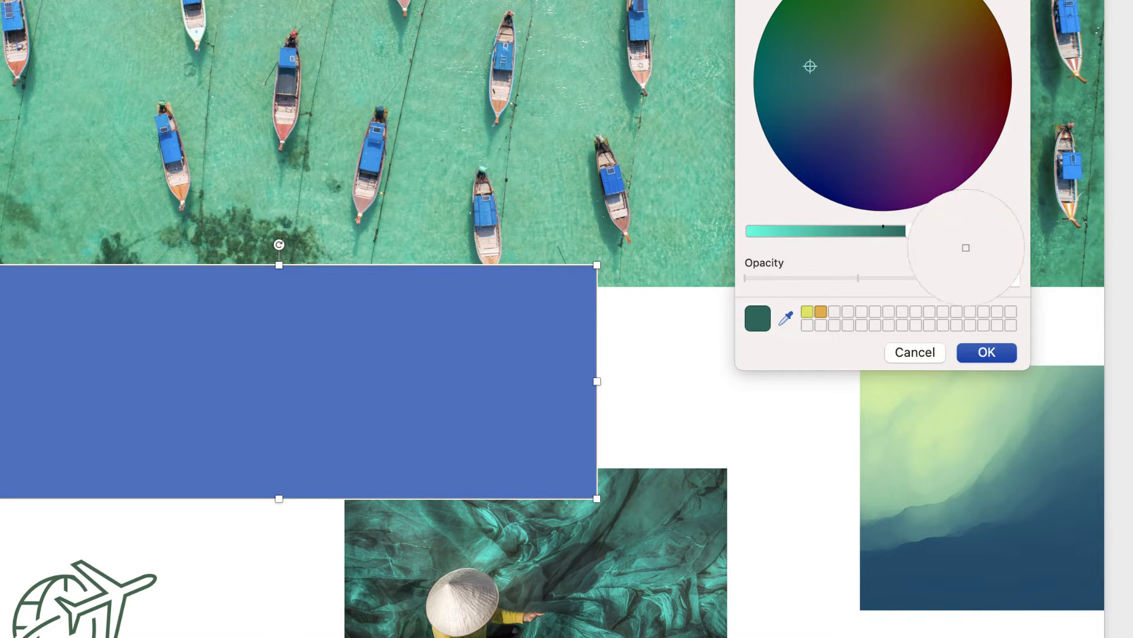
left_click(1050, 229)
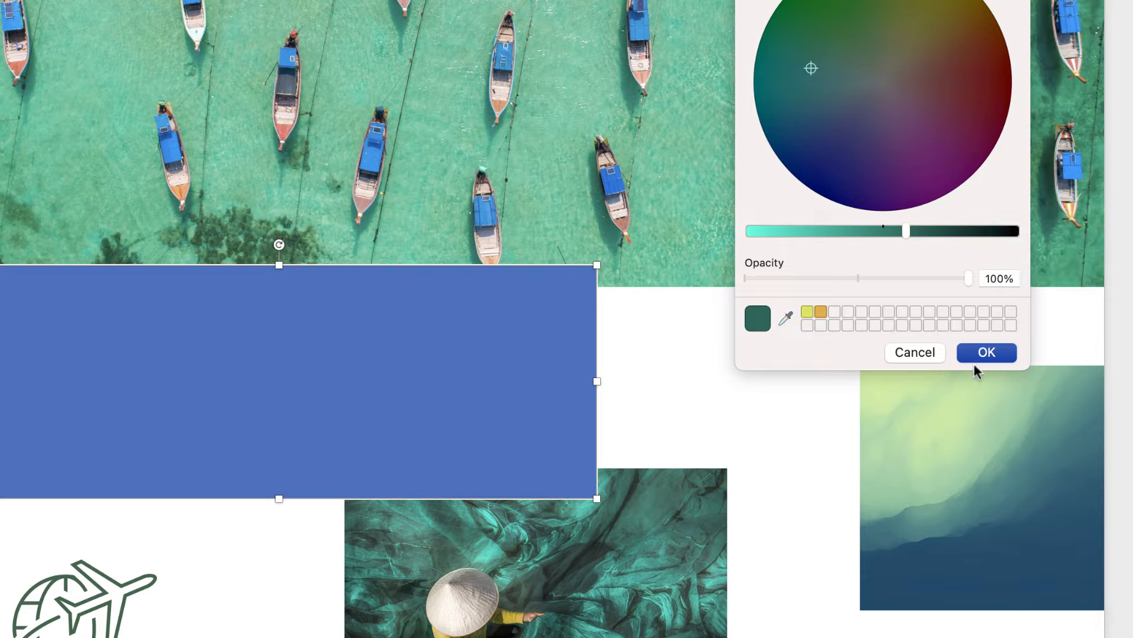
left_click(983, 354)
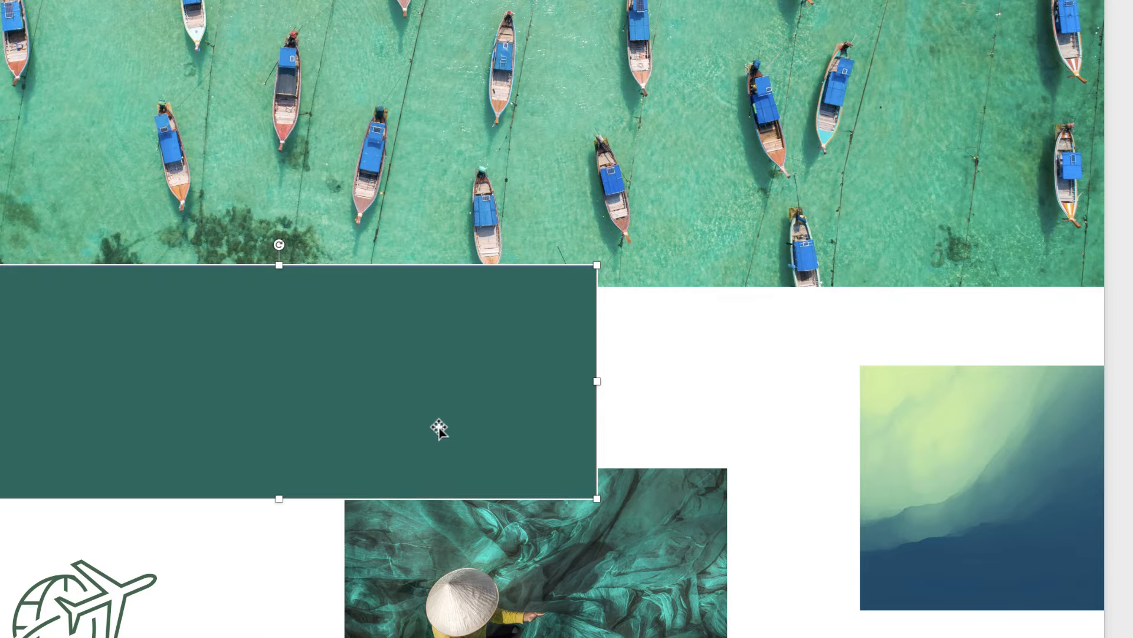
Step: Remove the dark green rectangle's outline
left_click(642, 399)
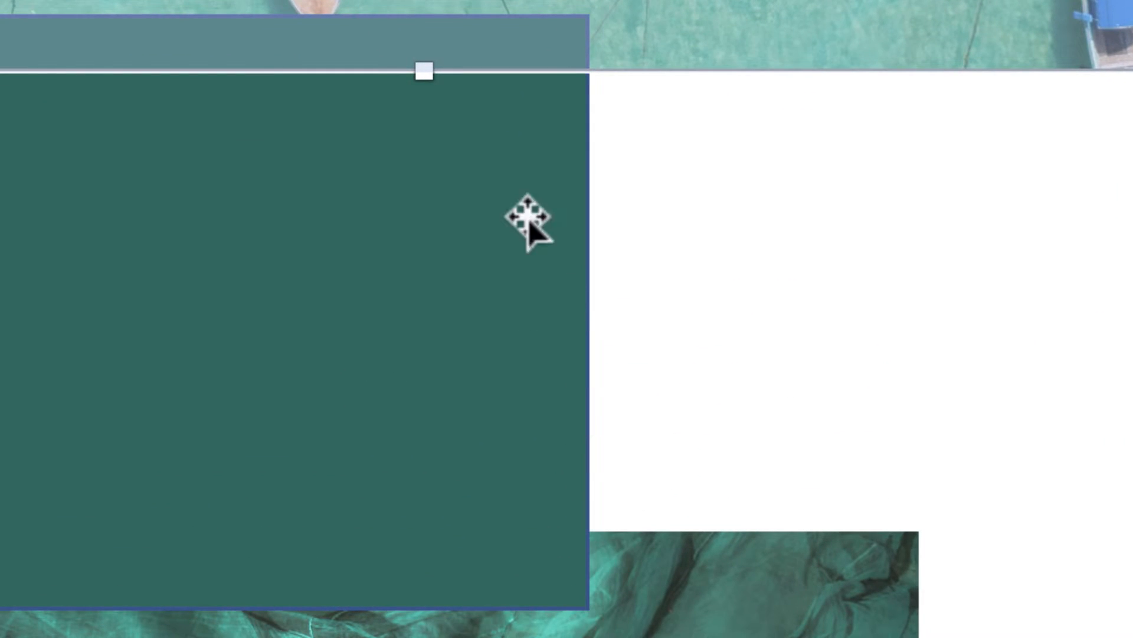
left_click(318, 291)
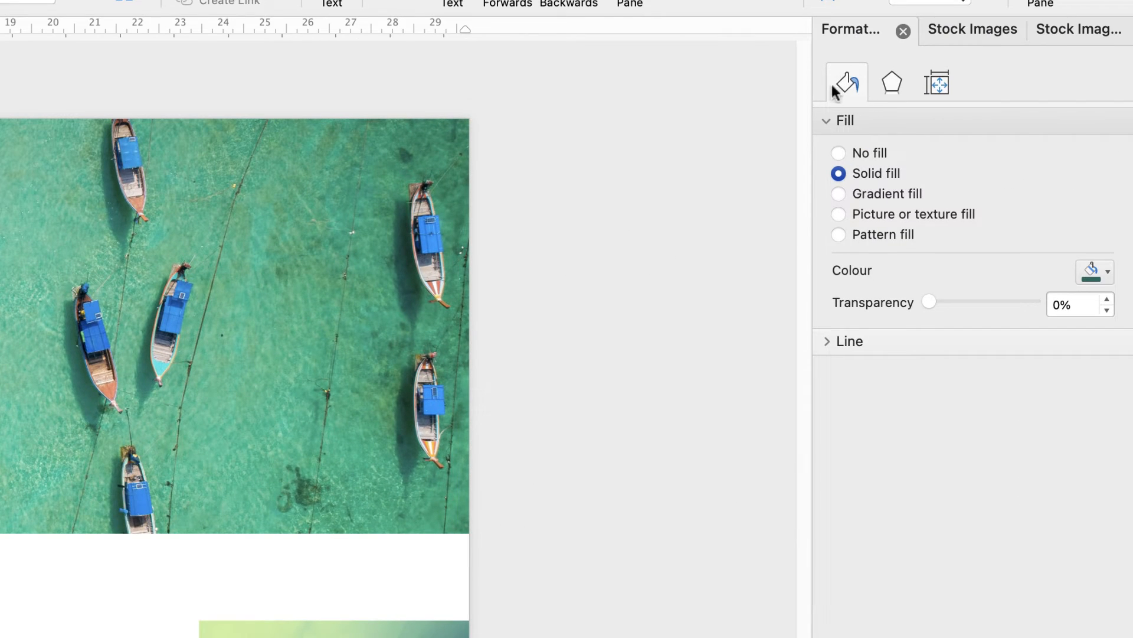
left_click(826, 340)
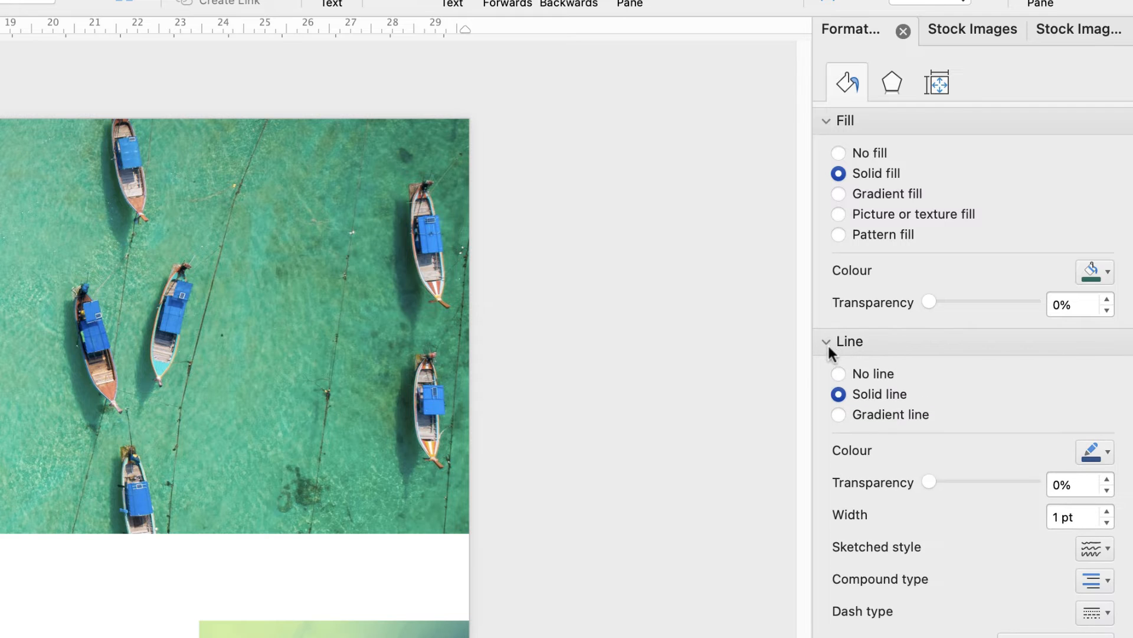
left_click(839, 373)
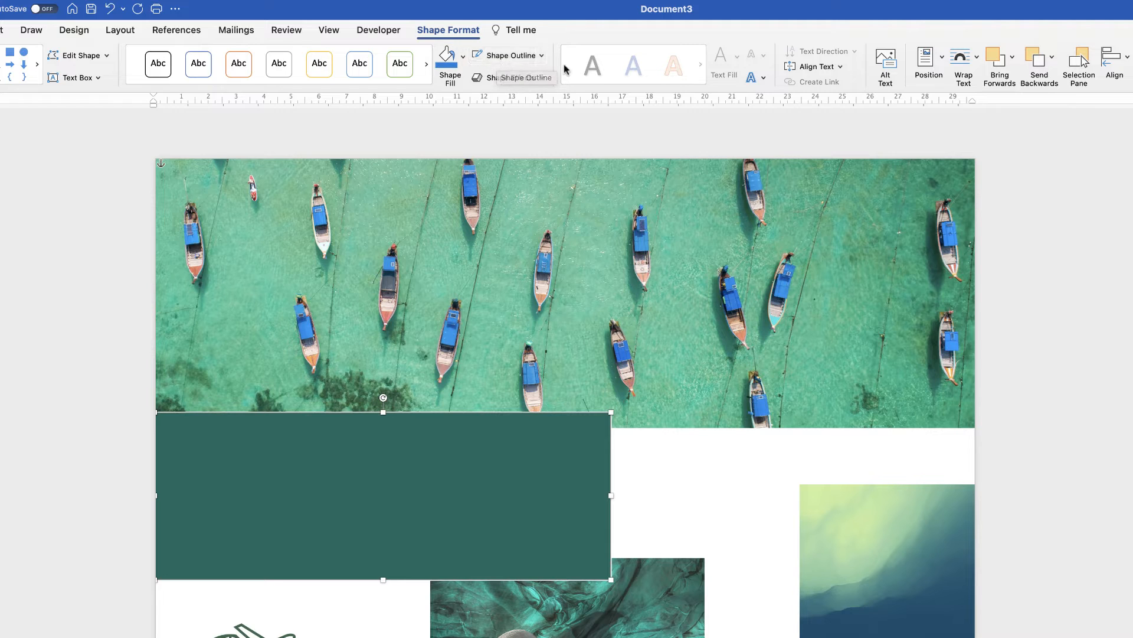
left_click(541, 56)
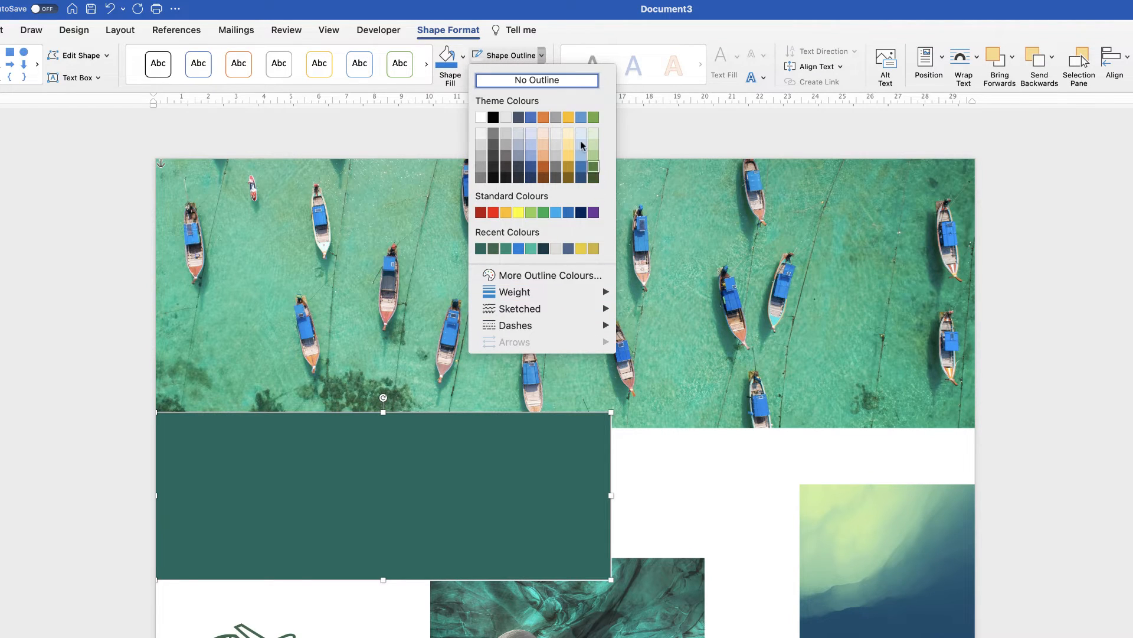
left_click(515, 83)
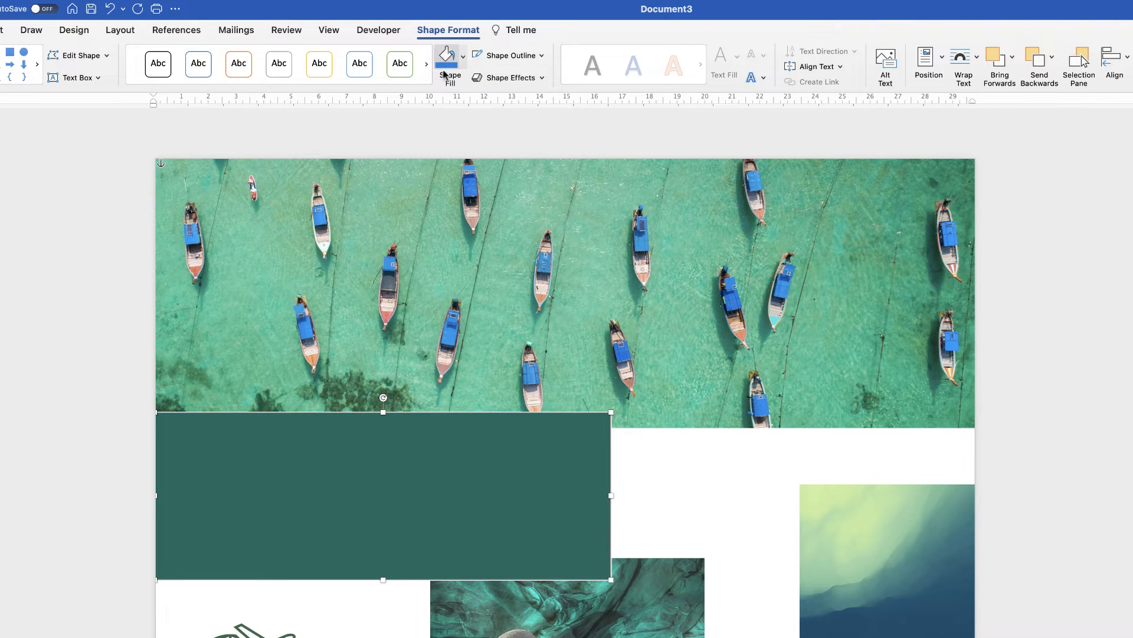
left_click(463, 59)
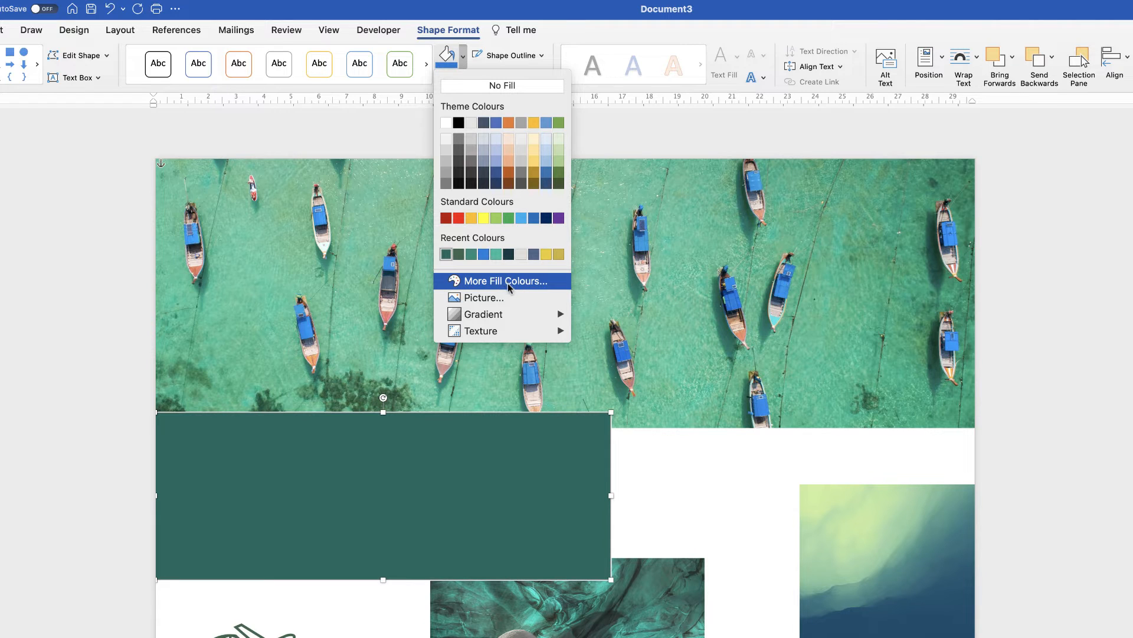
left_click(463, 59)
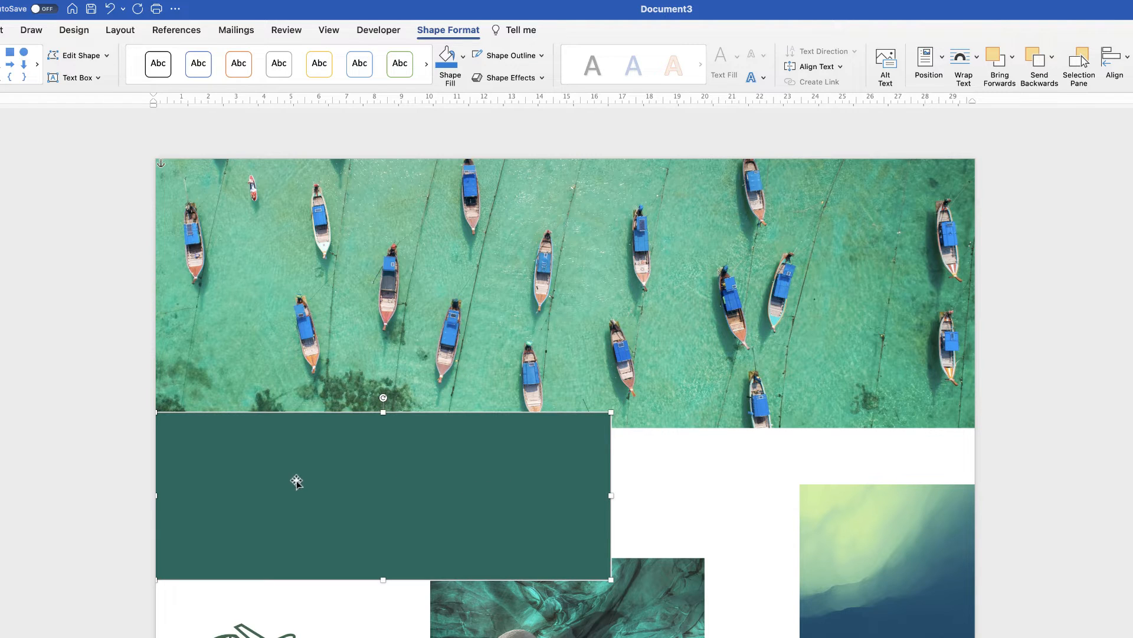
Step: Draw a text box over the part of the dark green rectangle that sits above the green-nets photo
left_click(1047, 484)
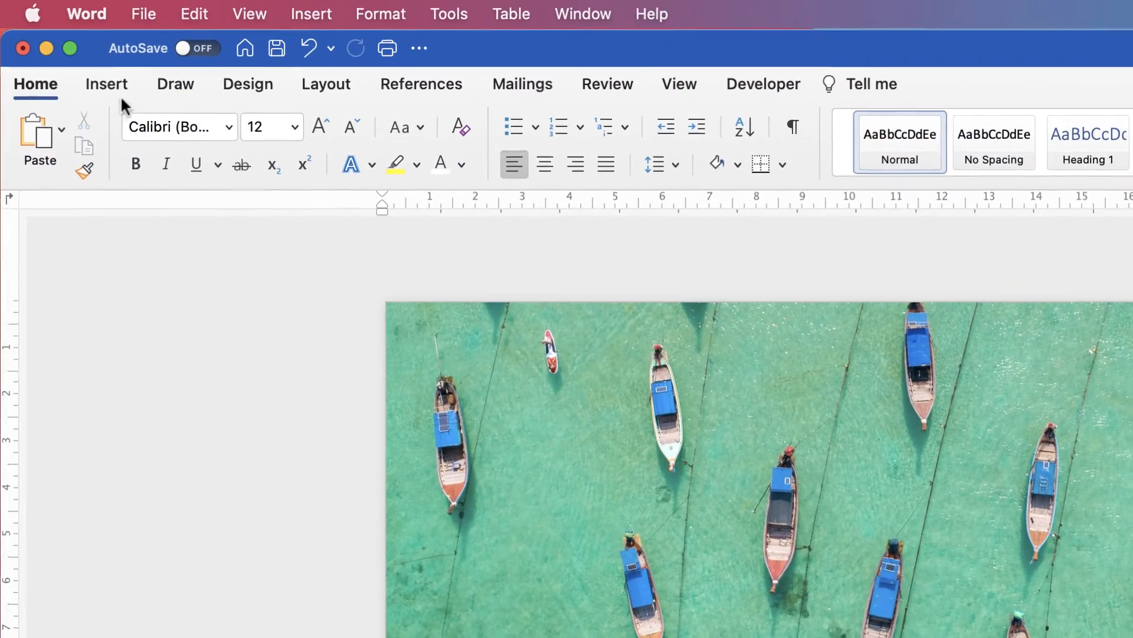
left_click(116, 91)
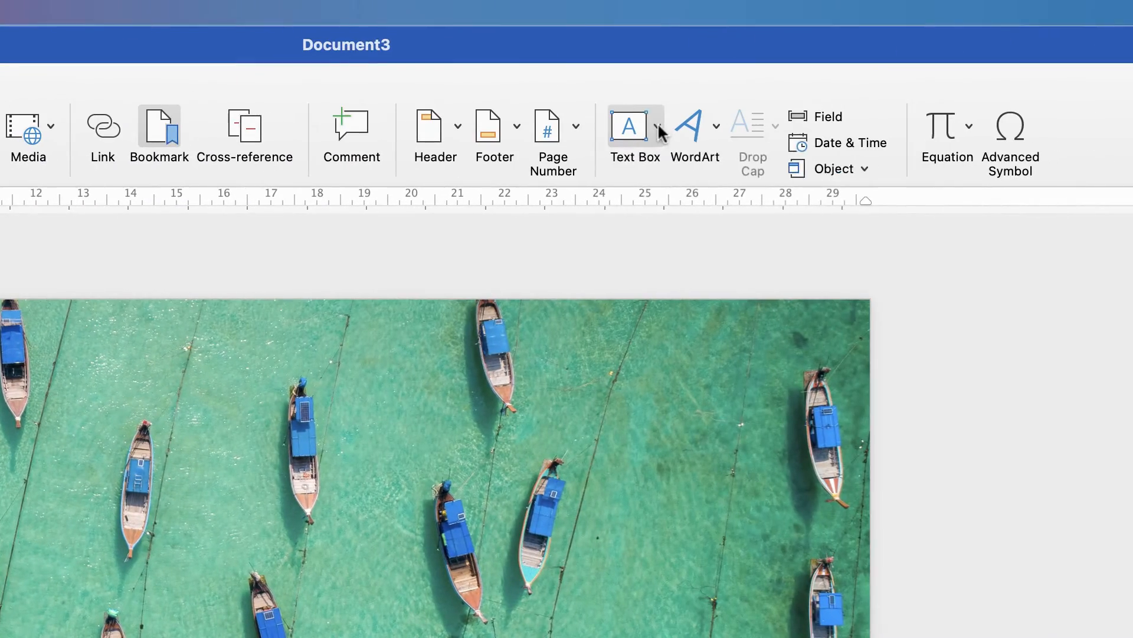
left_click(657, 124)
left_click(685, 167)
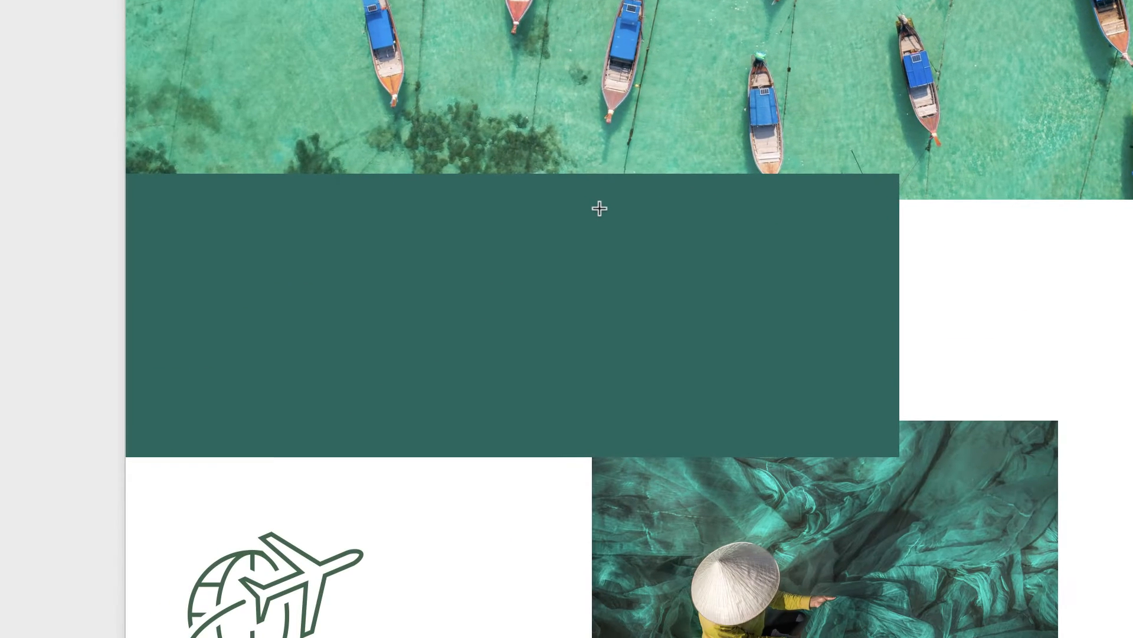
left_click_drag(600, 198, 881, 427)
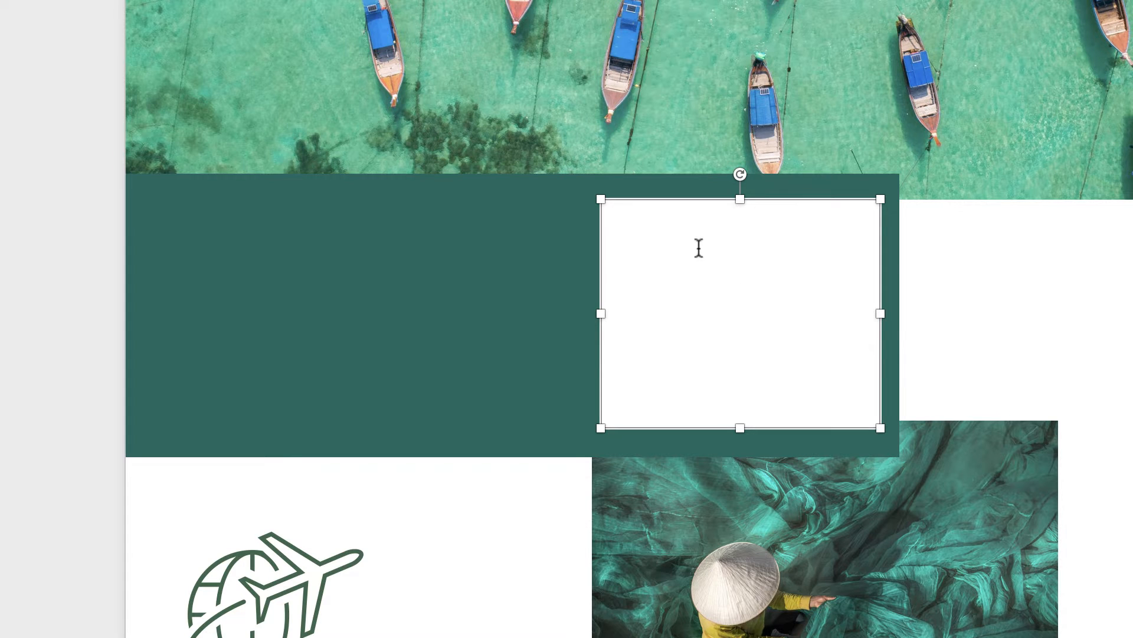
left_click(1006, 290)
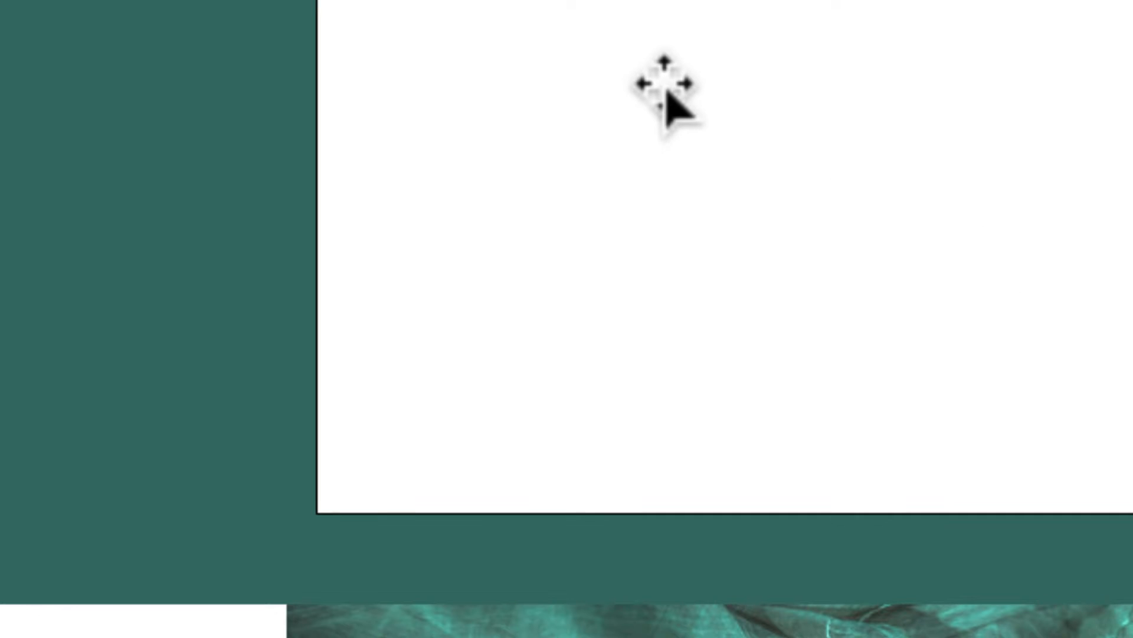
Step: Remove the fill and the outline from the new text box on the green rectangle
left_click(751, 157)
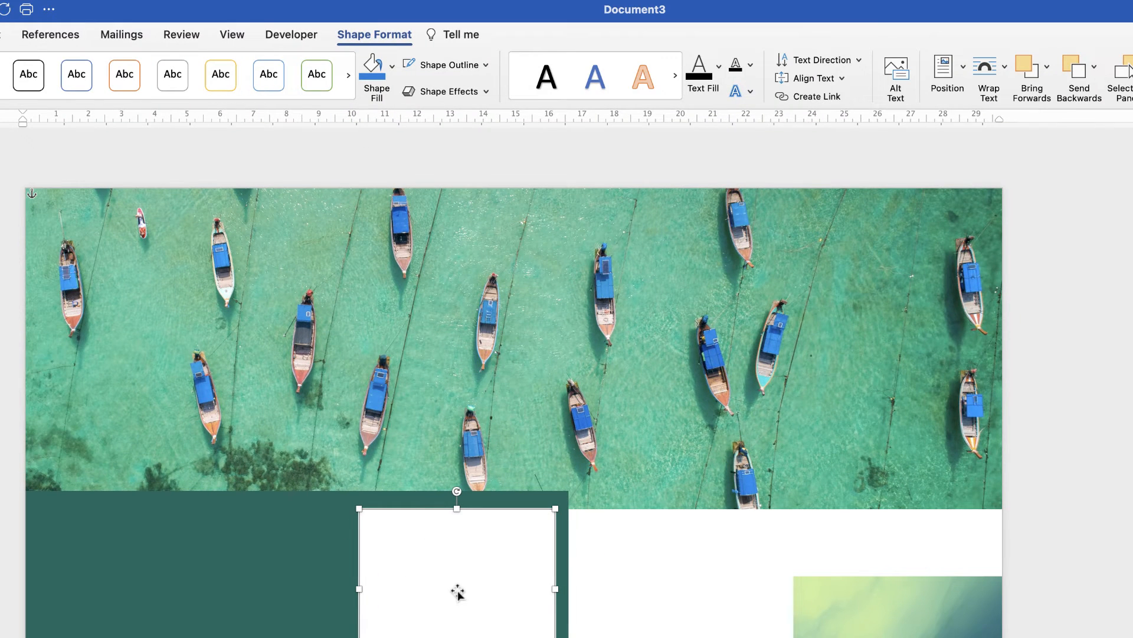
left_click(392, 65)
left_click(437, 98)
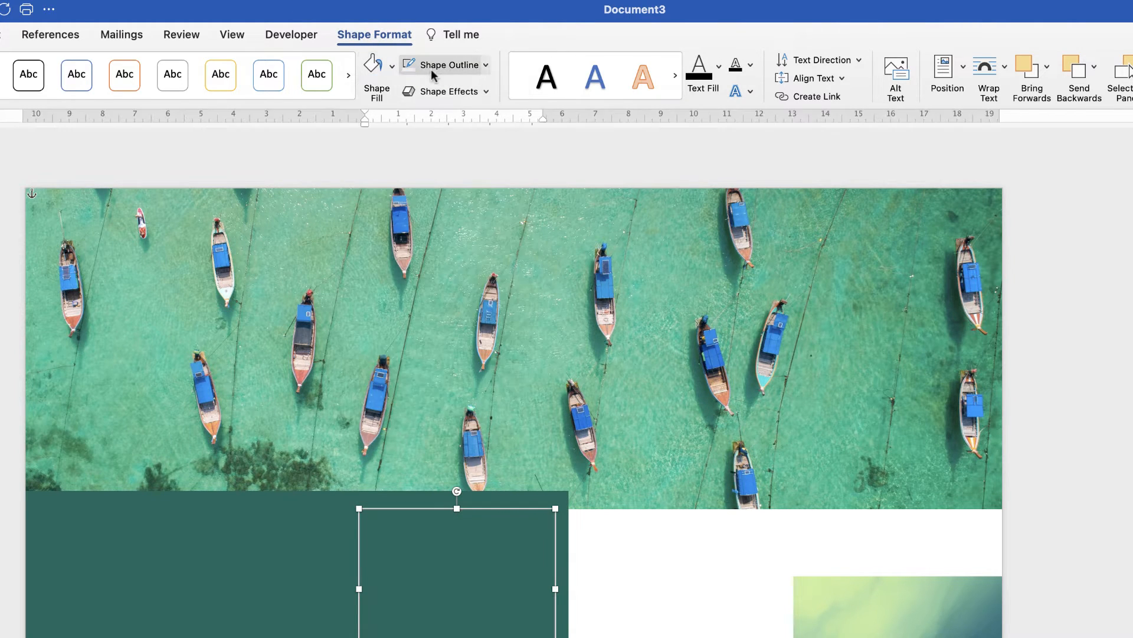
left_click(485, 65)
left_click(456, 95)
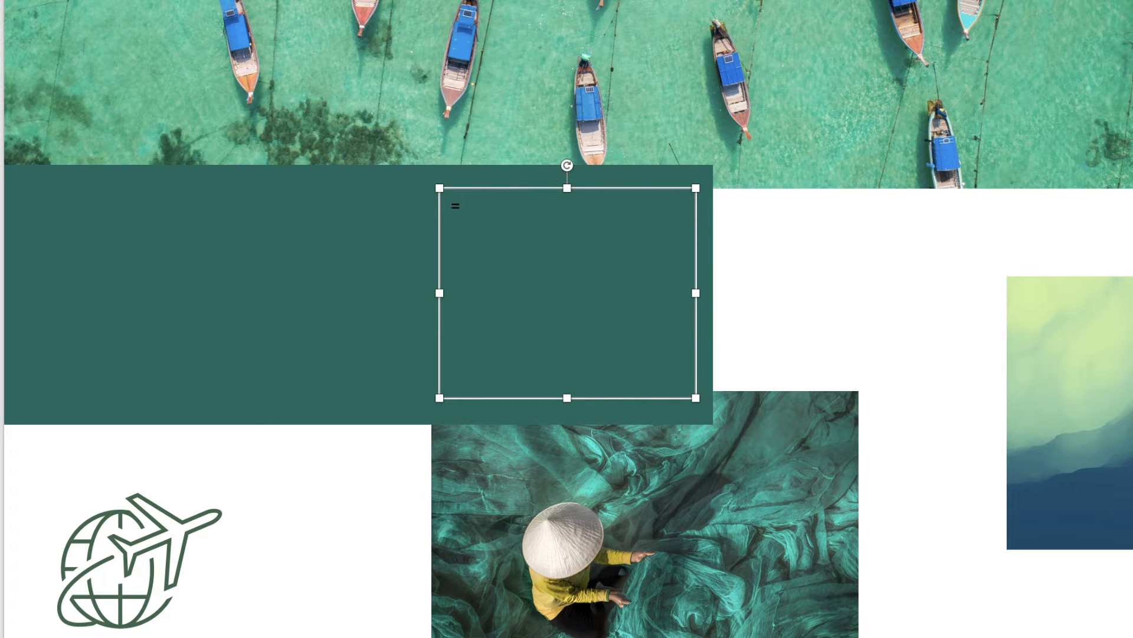
Step: Generate a paragraph of Word's placeholder text in the text box and colour the text white
type("D()")
key("Return")
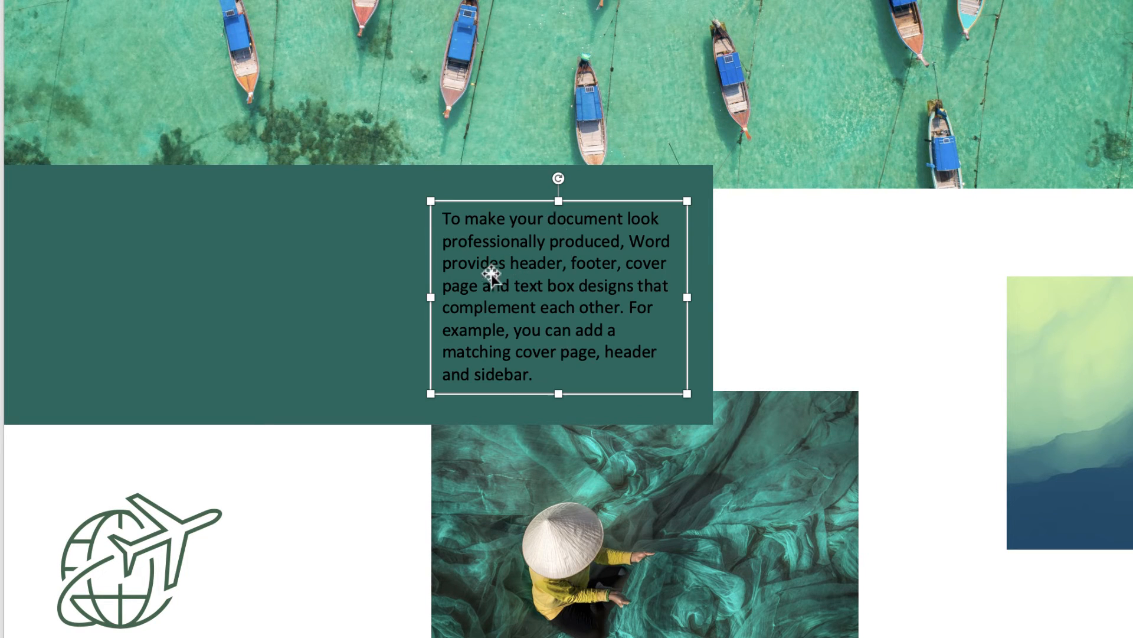
double_click(512, 308)
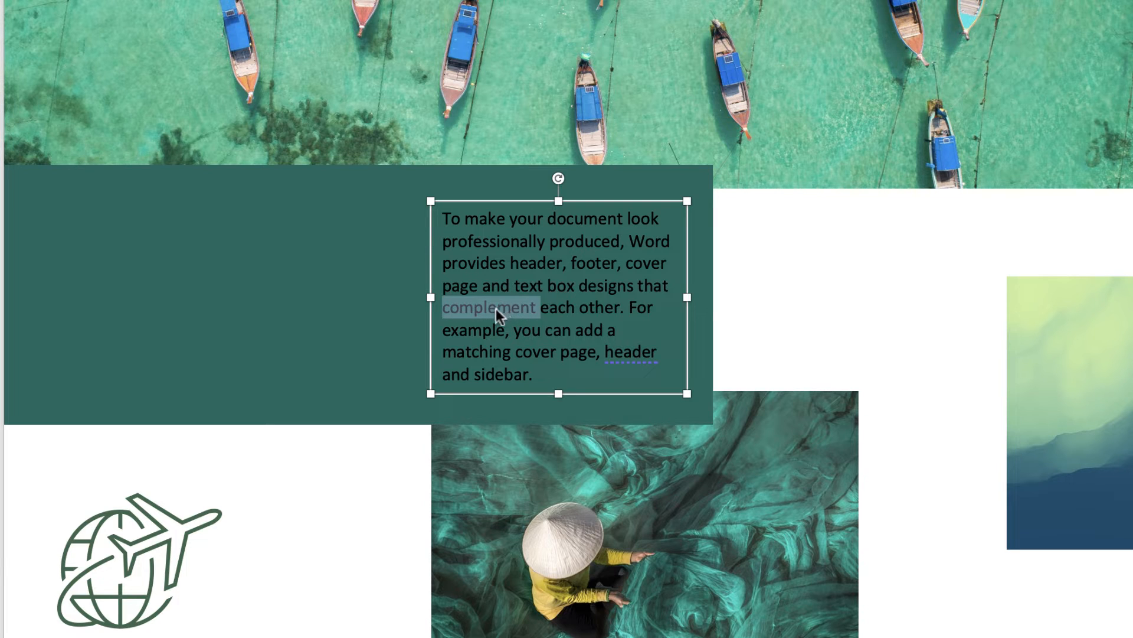
triple_click(497, 317)
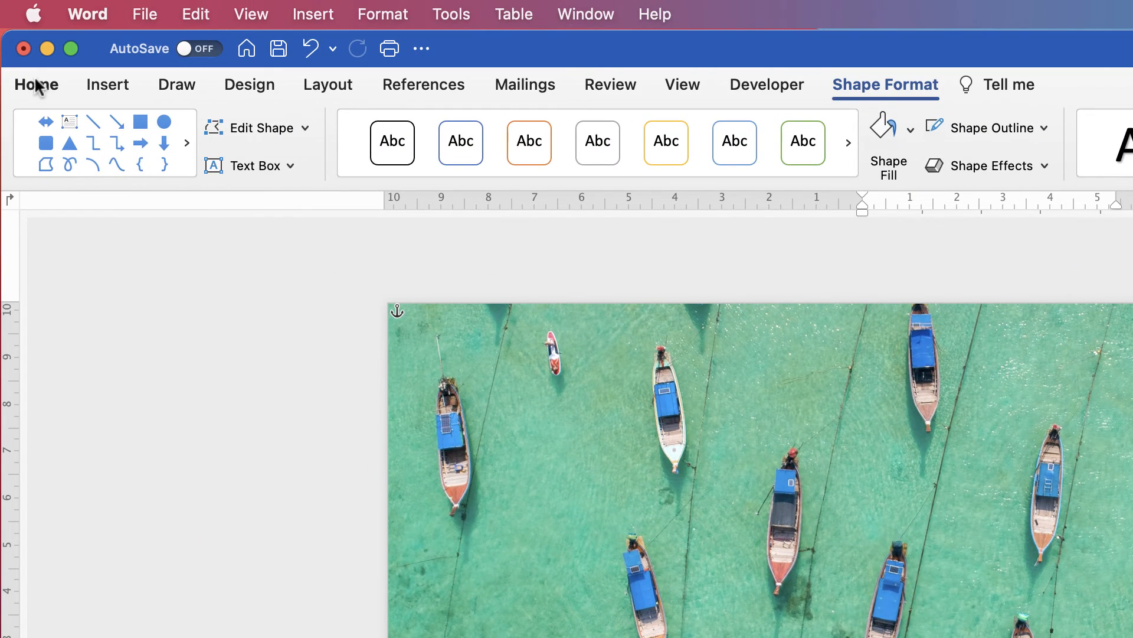
left_click(37, 86)
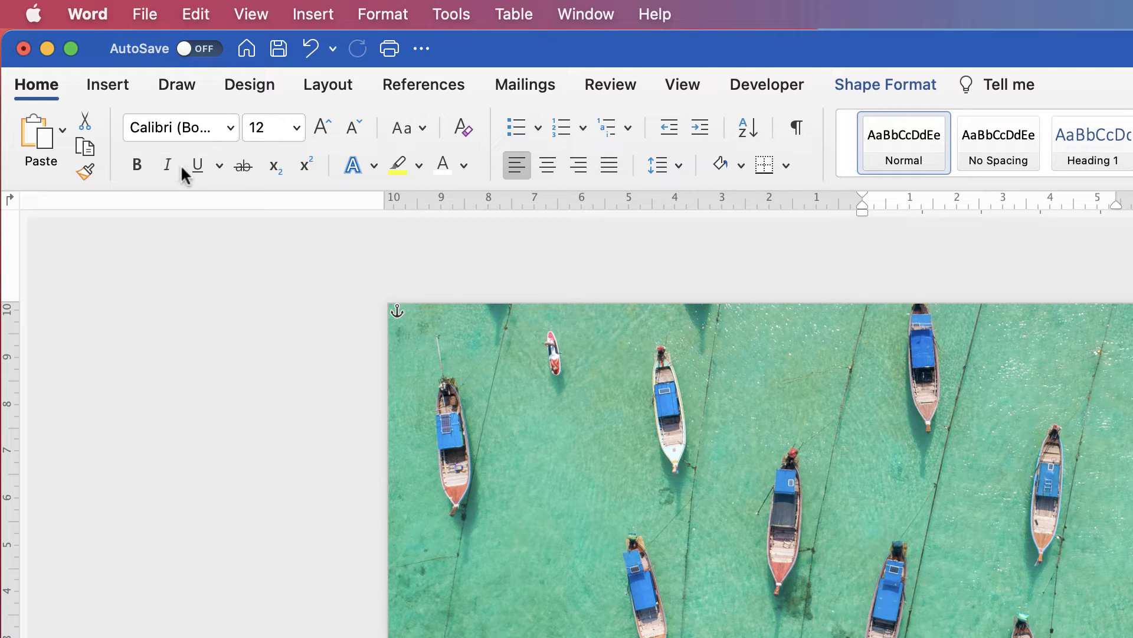
left_click(464, 166)
left_click(449, 270)
Step: Format the white placeholder paragraph in Apple Braille at size 11
left_click(230, 129)
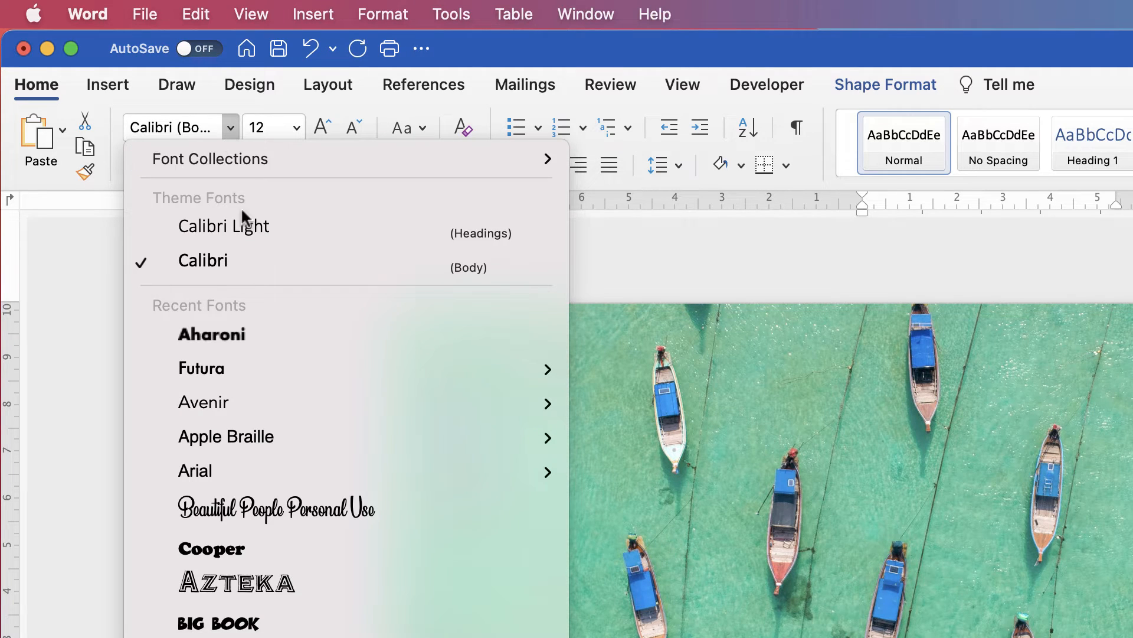
mouse_move(387, 438)
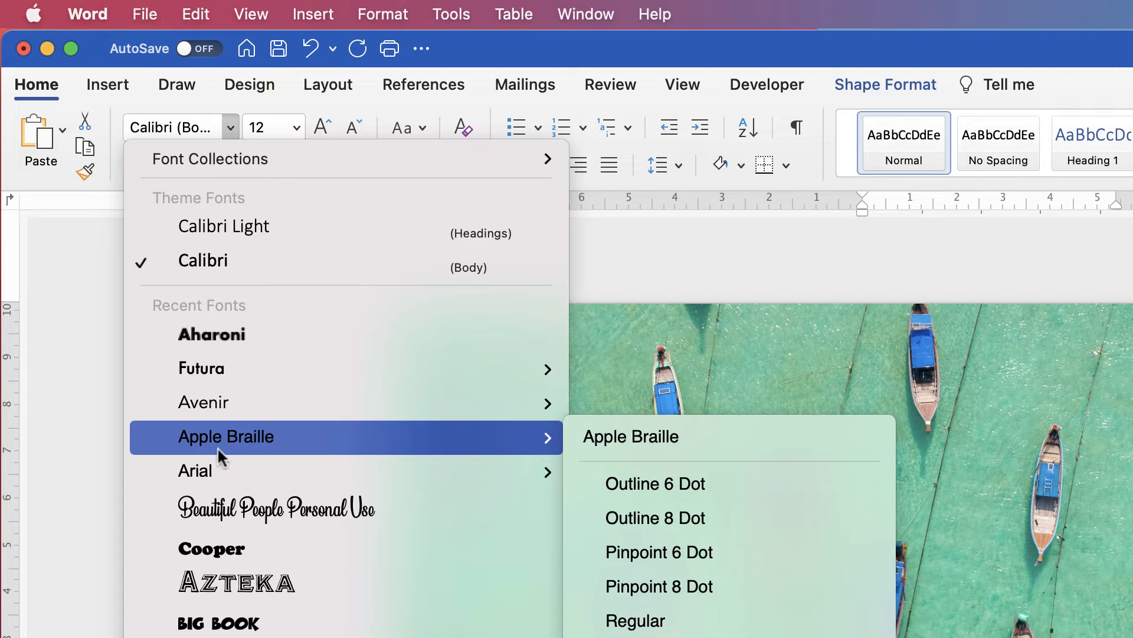
left_click(256, 440)
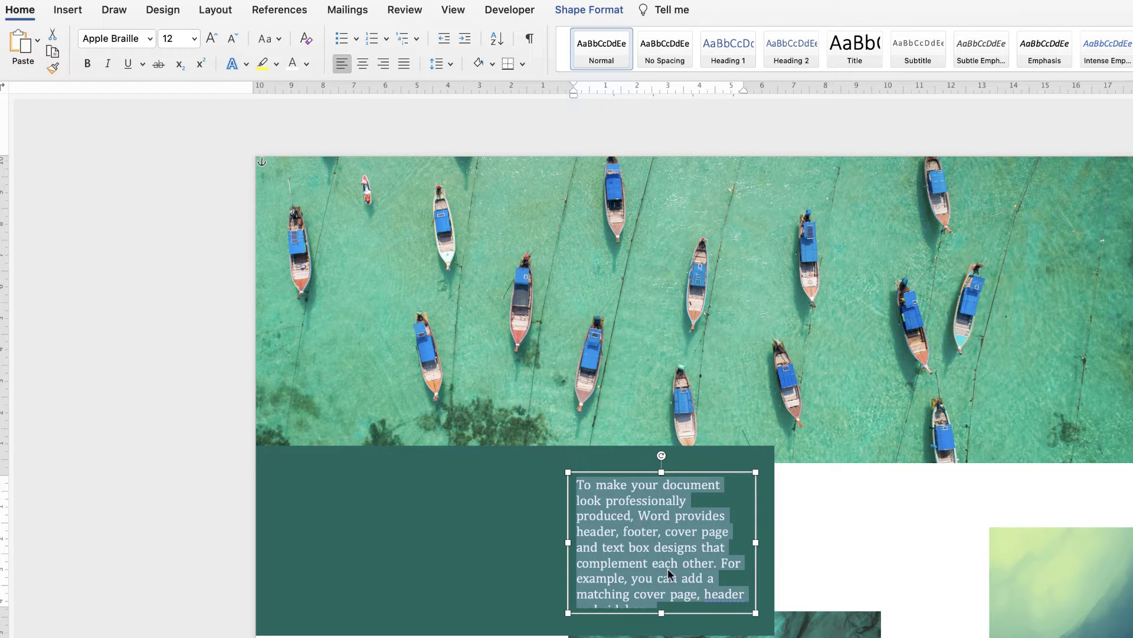
left_click(194, 39)
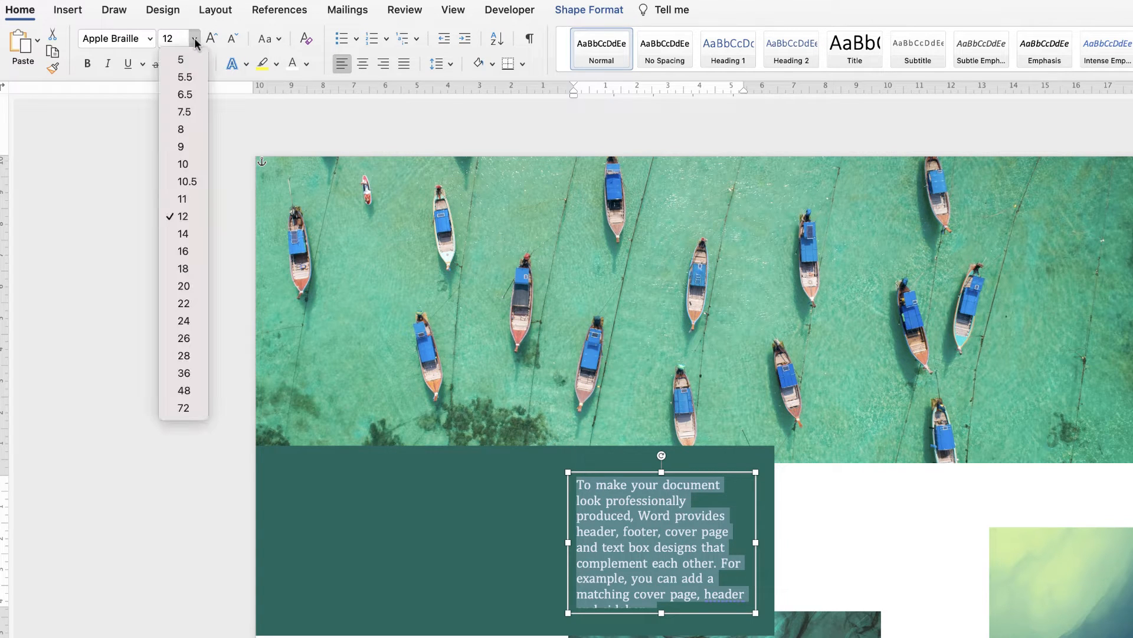
left_click(187, 182)
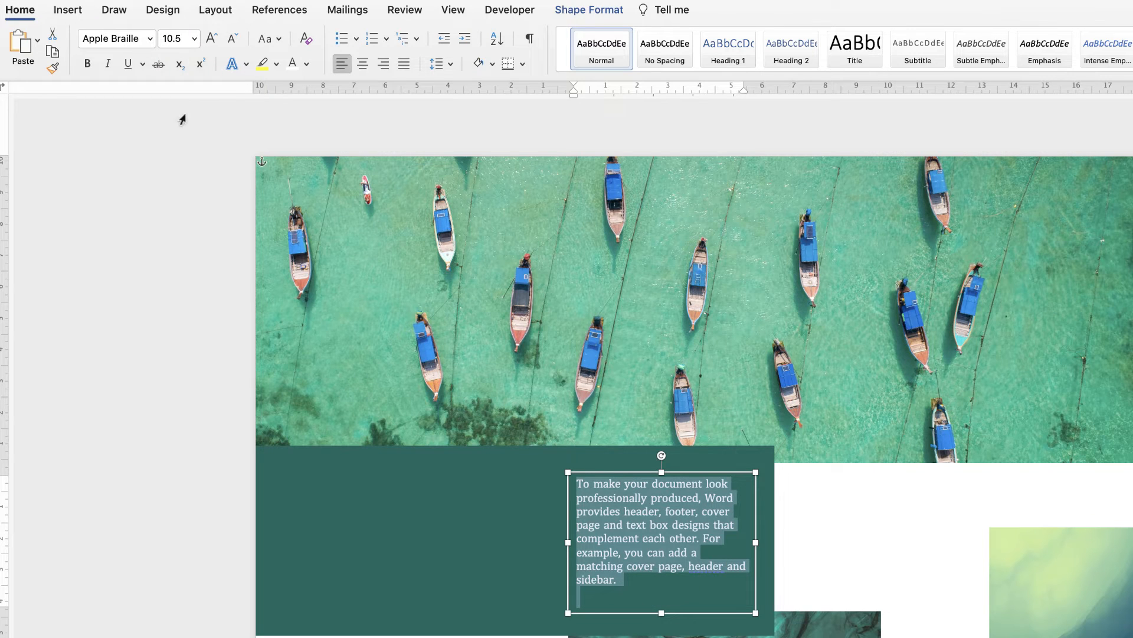
left_click(194, 42)
left_click(192, 198)
Step: Shorten the placeholder text box to fit its paragraph and move it slightly lower on the green rectangle
left_click(659, 608)
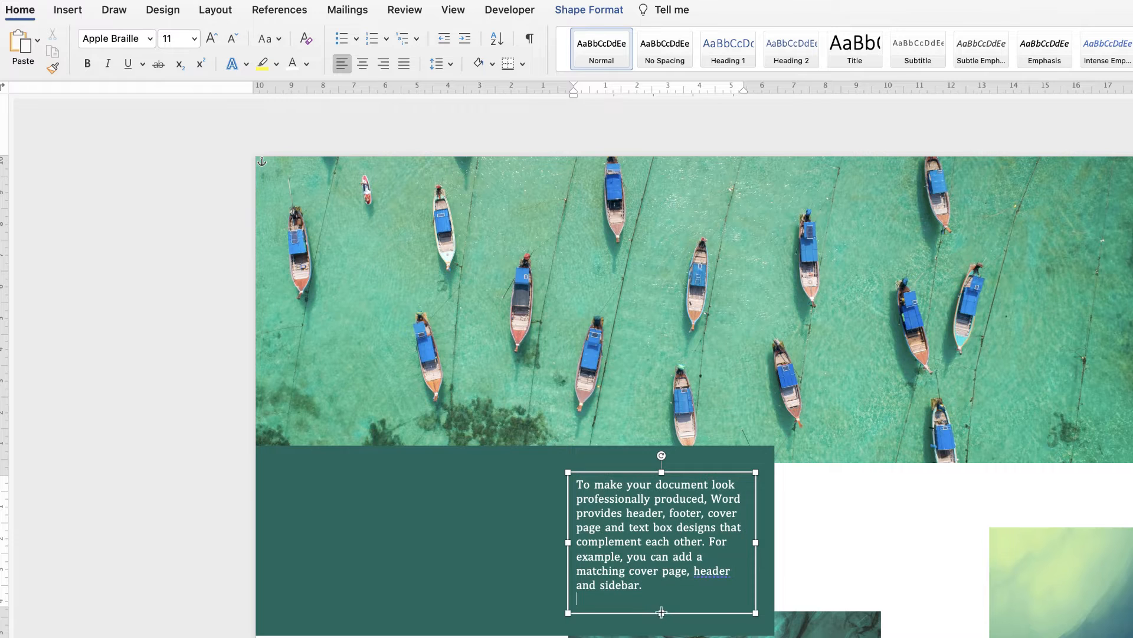
left_click_drag(662, 608, 661, 591)
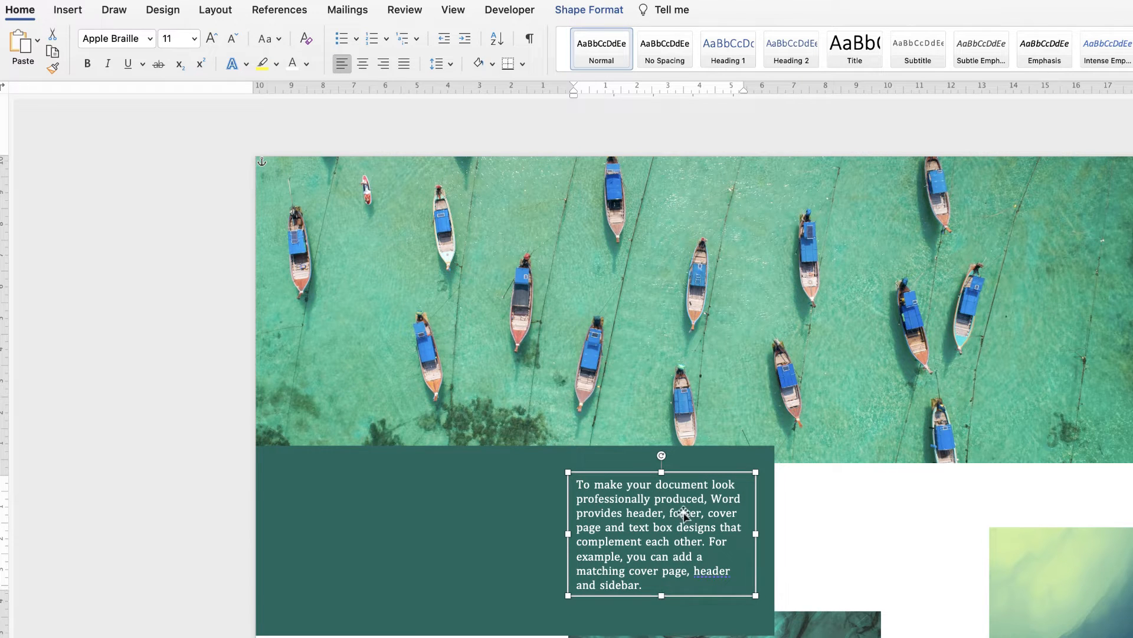
mouse_move(673, 515)
left_mouse_down()
mouse_move(673, 531)
mouse_move(673, 518)
left_mouse_up()
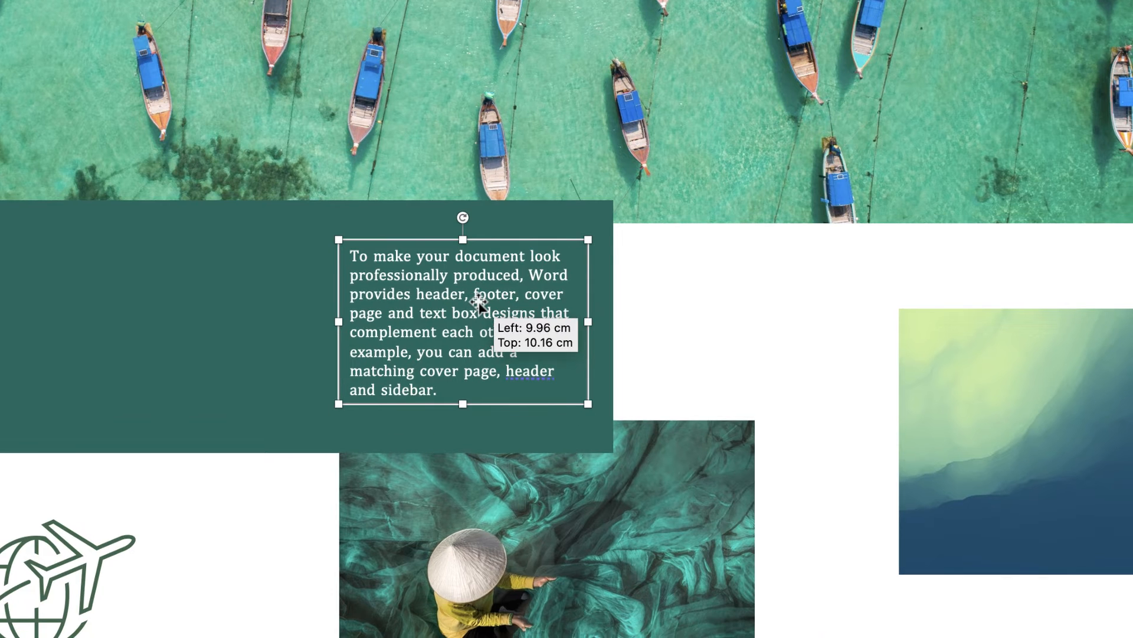
left_click_drag(479, 302, 479, 316)
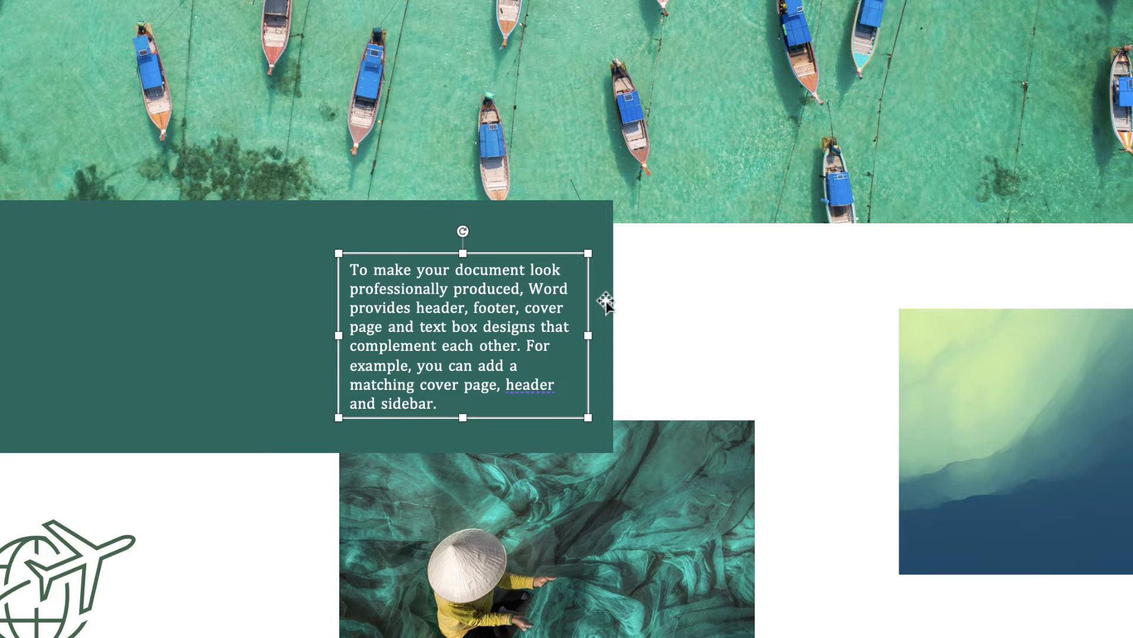
Step: Align the placeholder text box and the green rectangle vertically to their middle, relative to each other
left_click(594, 218, "shift")
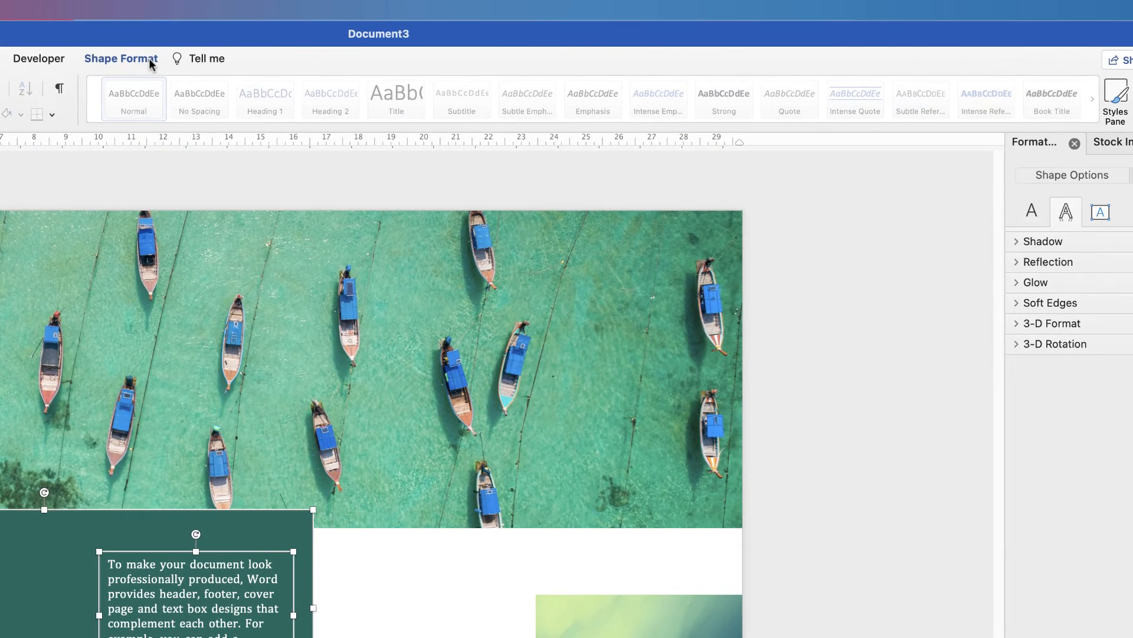
left_click(151, 61)
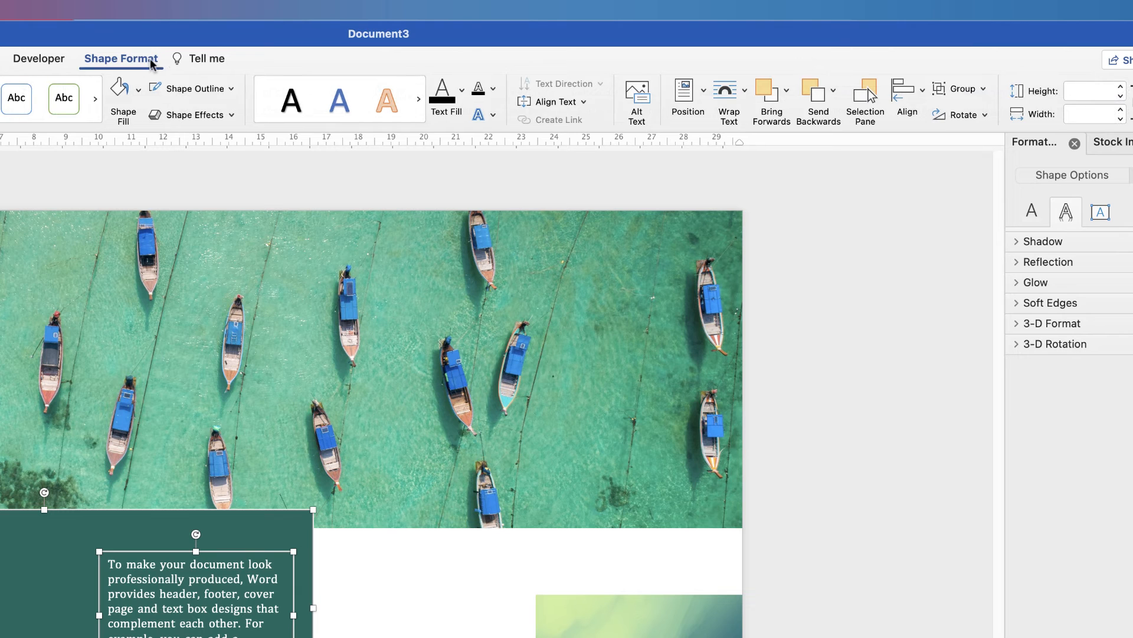
left_click(923, 94)
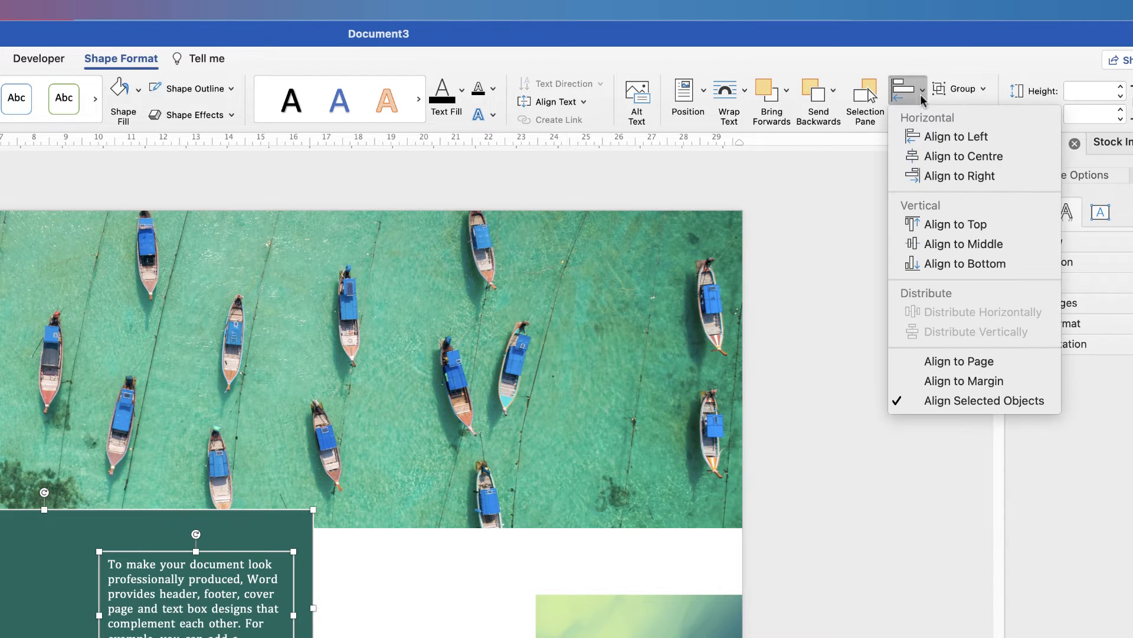
left_click(925, 245)
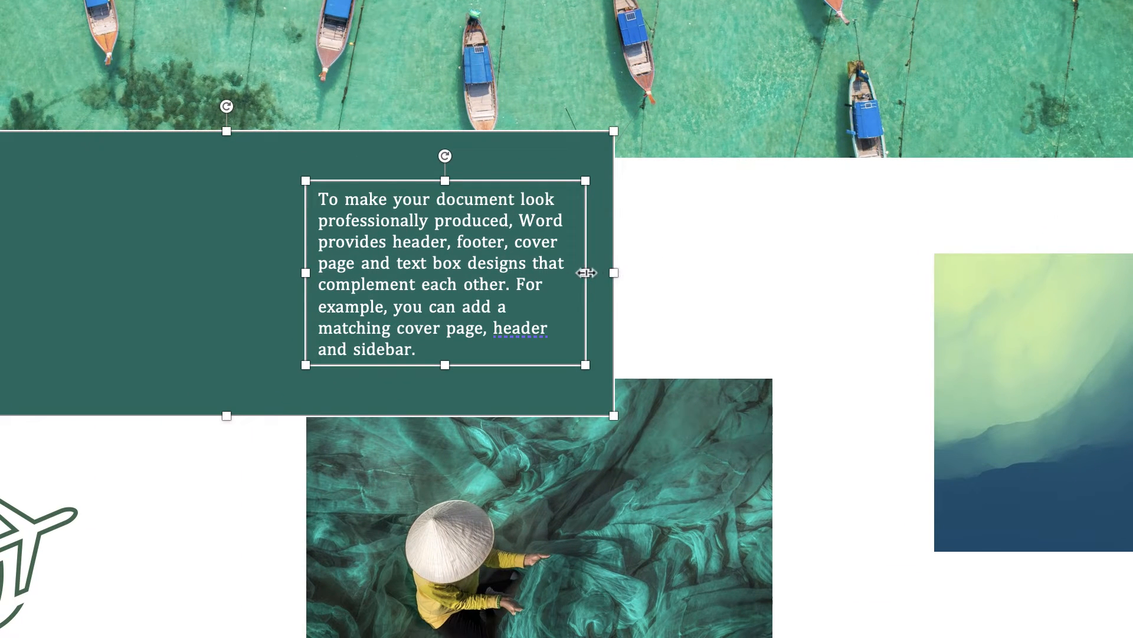
left_click(827, 248)
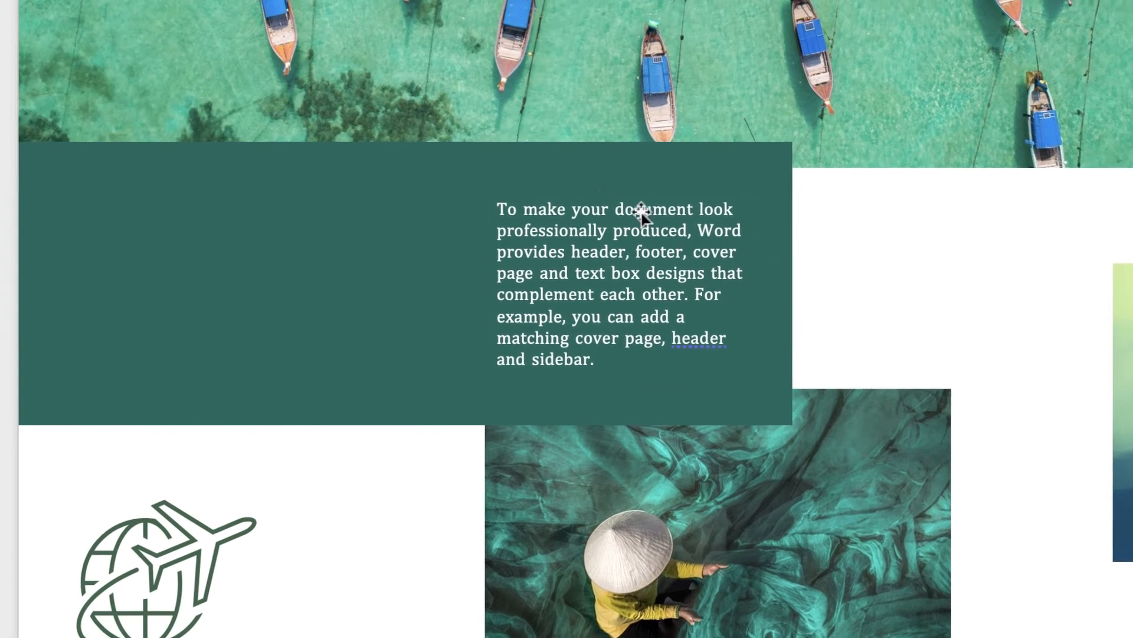
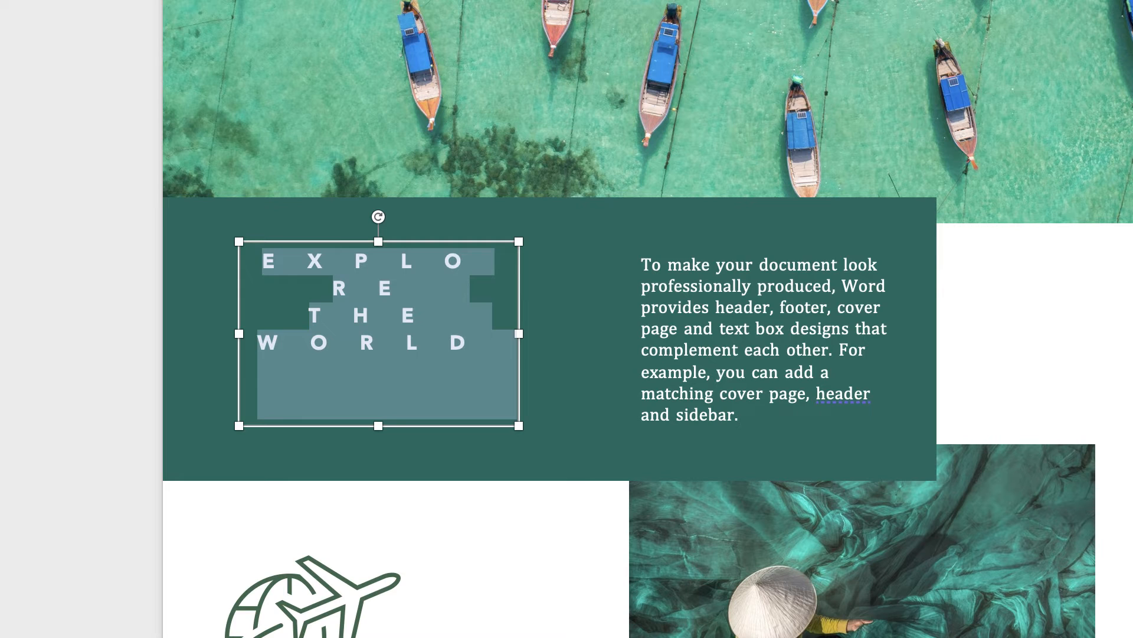
Step: Widen the heading text box so EXPLORE fits on one line, and insert a blank line after EXPLORE and after THE
left_click_drag(519, 333, 590, 334)
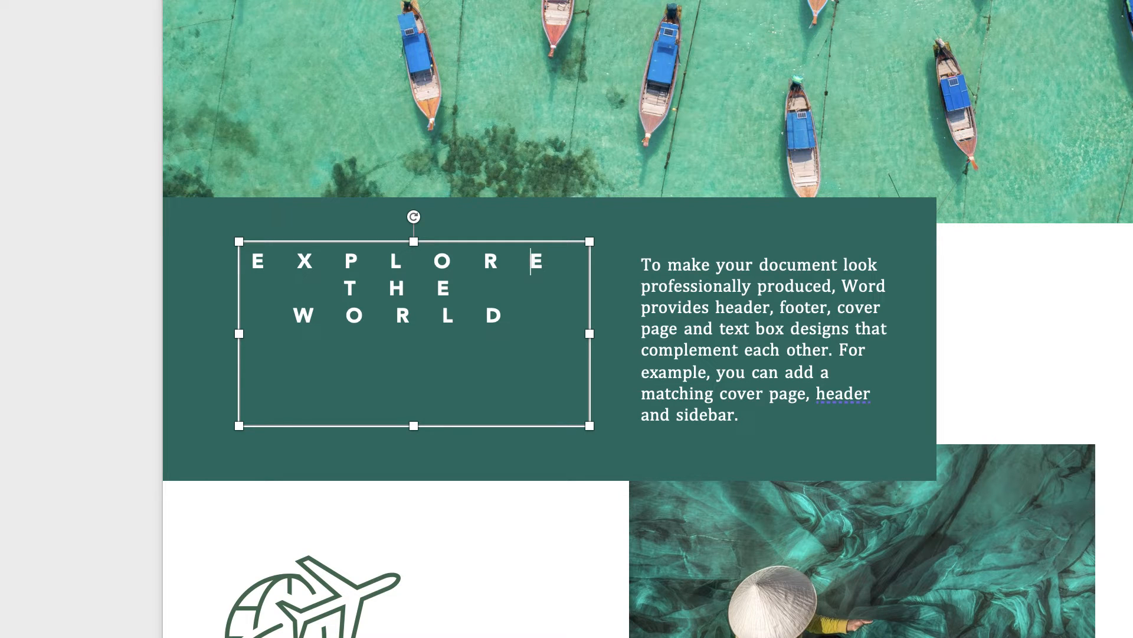
double_click(531, 260)
left_click(577, 260)
key("Return")
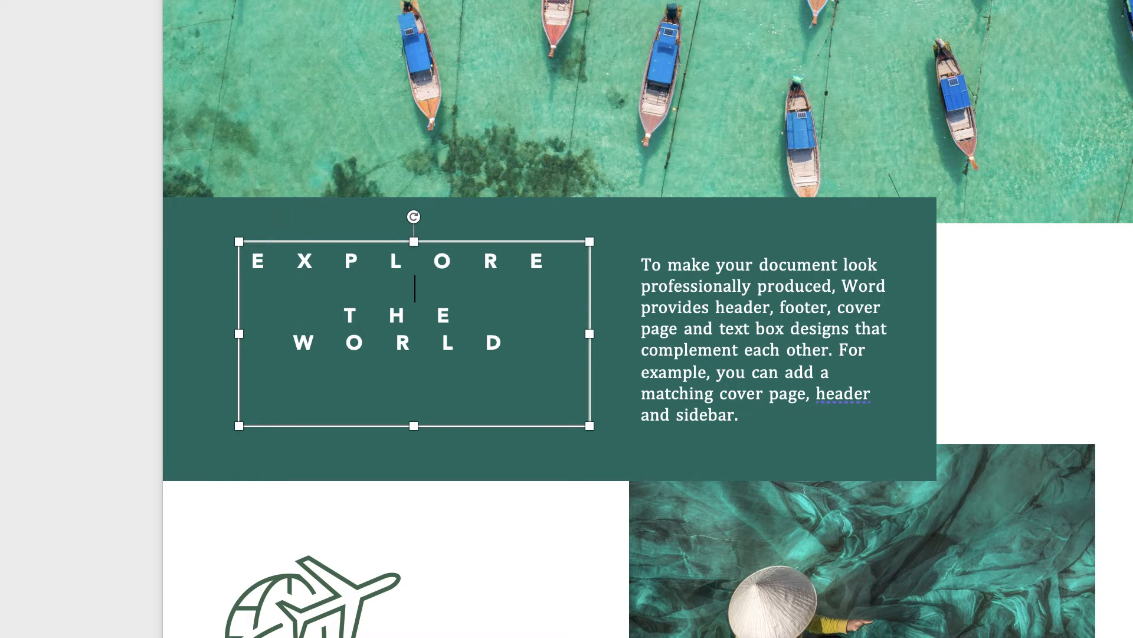
left_click(484, 316)
key("Return")
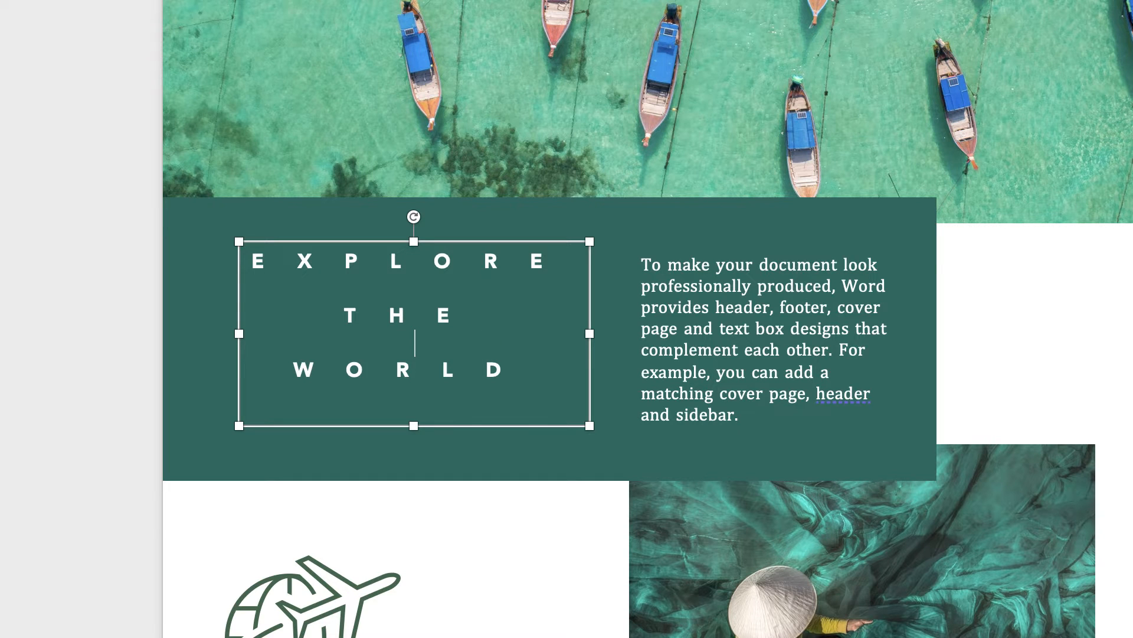
Step: Shorten the EXPLORE THE WORLD text box from its lower edge and move it slightly left and down
left_click_drag(413, 425, 413, 391)
mouse_move(419, 330)
left_mouse_down()
mouse_move(419, 355)
mouse_move(403, 346)
left_mouse_up()
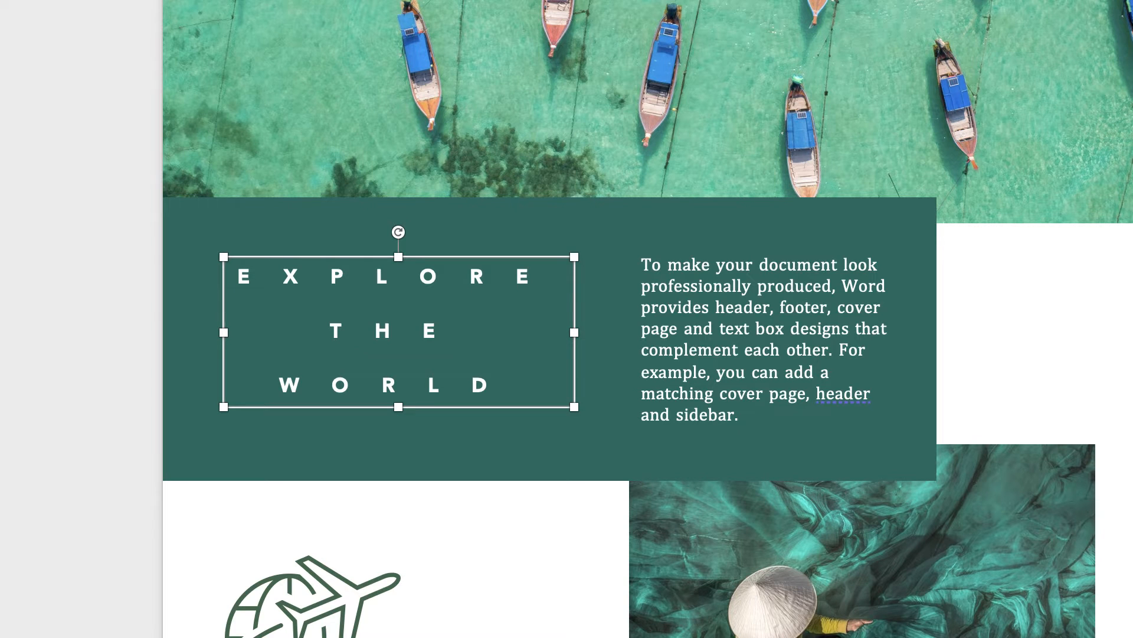
Step: Align the EXPLORE THE WORLD text box and the green rectangle vertically to their middle, then clear the selection
left_click(507, 443, "shift")
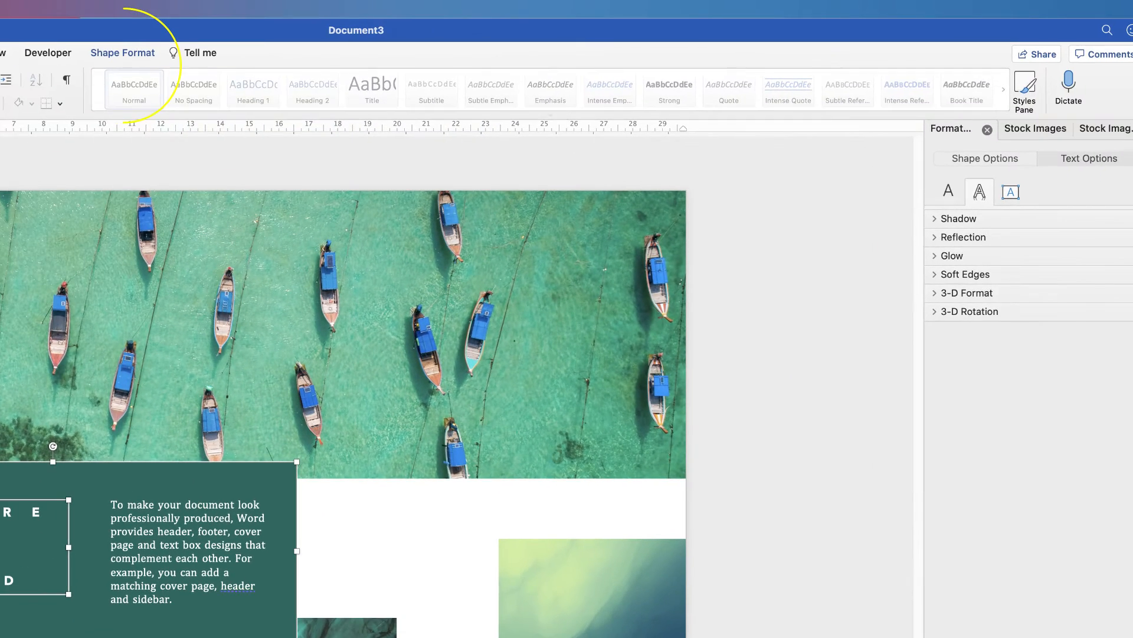
left_click(122, 53)
left_click(834, 81)
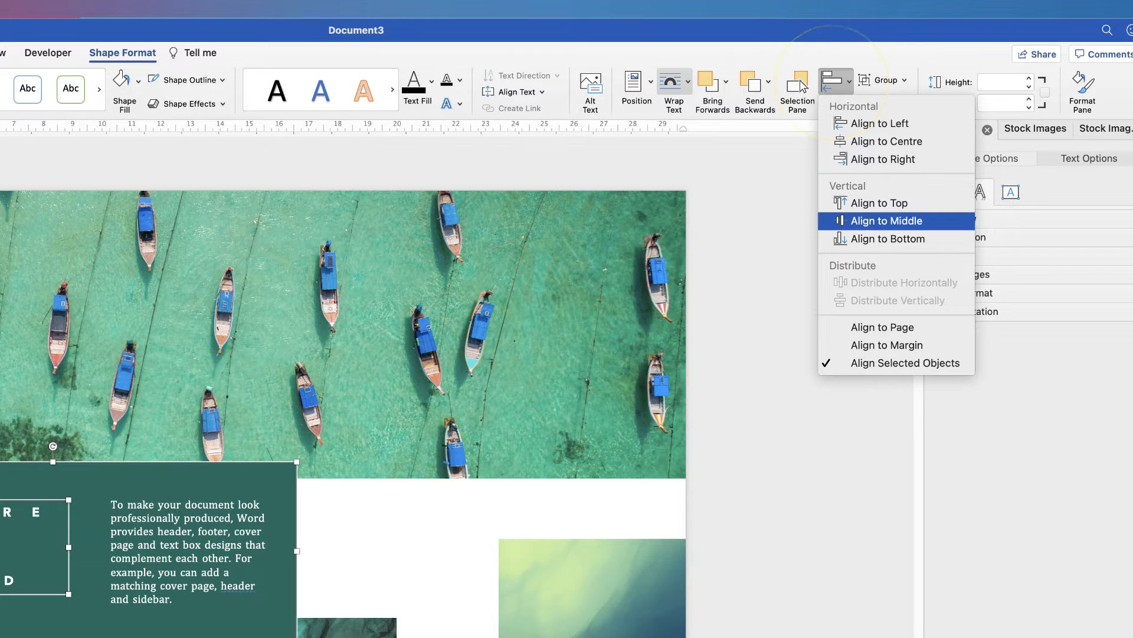
left_click(887, 220)
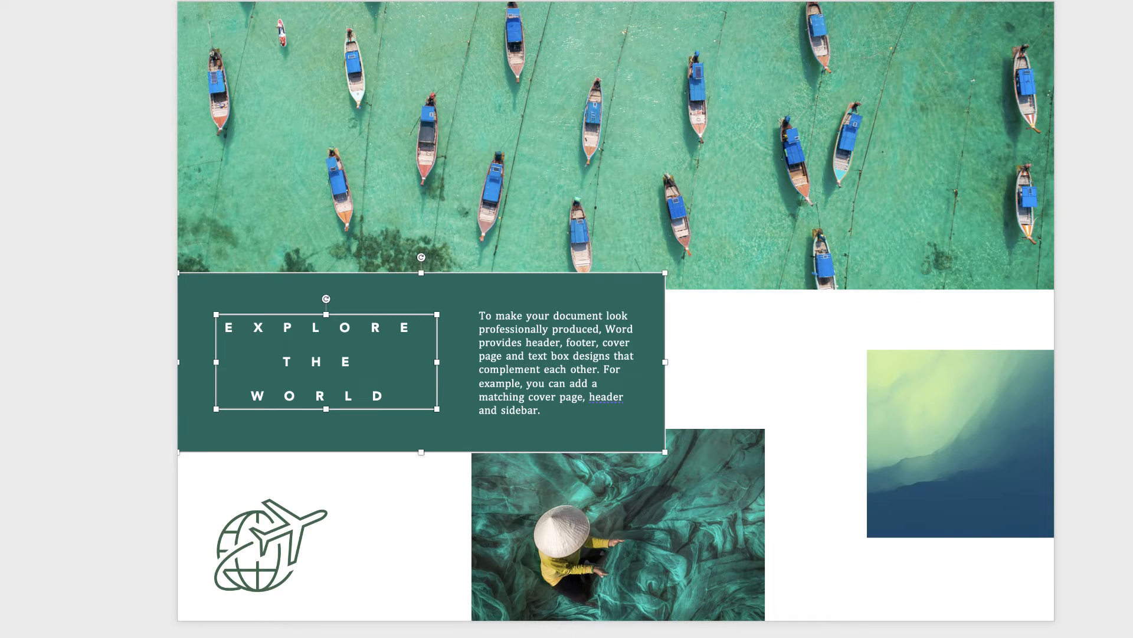
key("Escape")
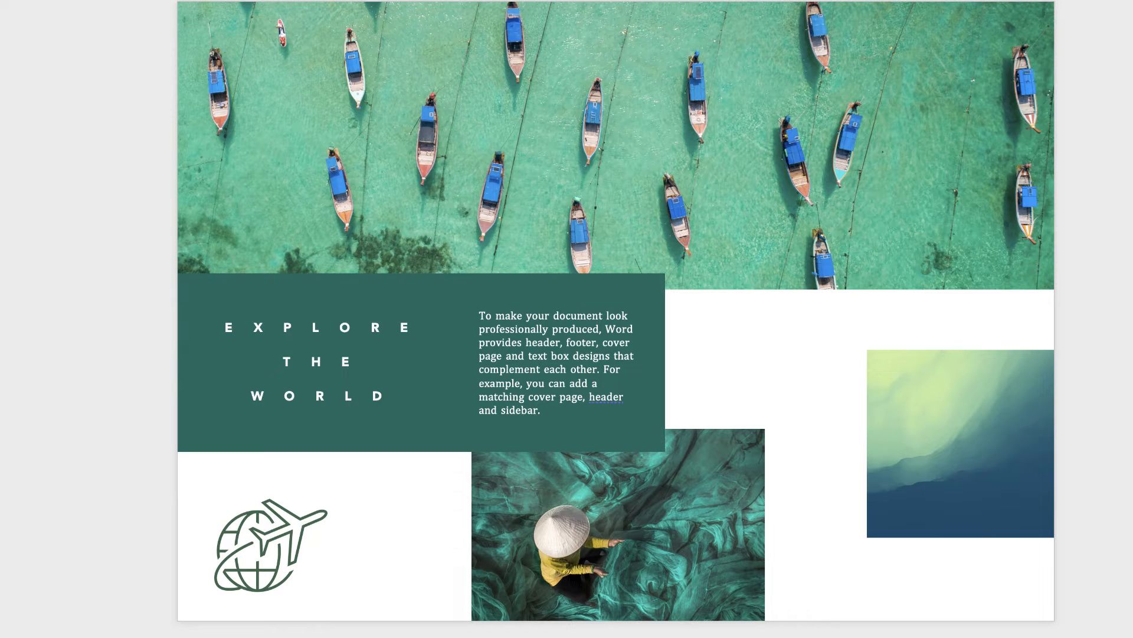
Step: Move the travel icon right and slightly up, beneath the EXPLORE THE WORLD heading
left_click_drag(272, 549, 323, 541)
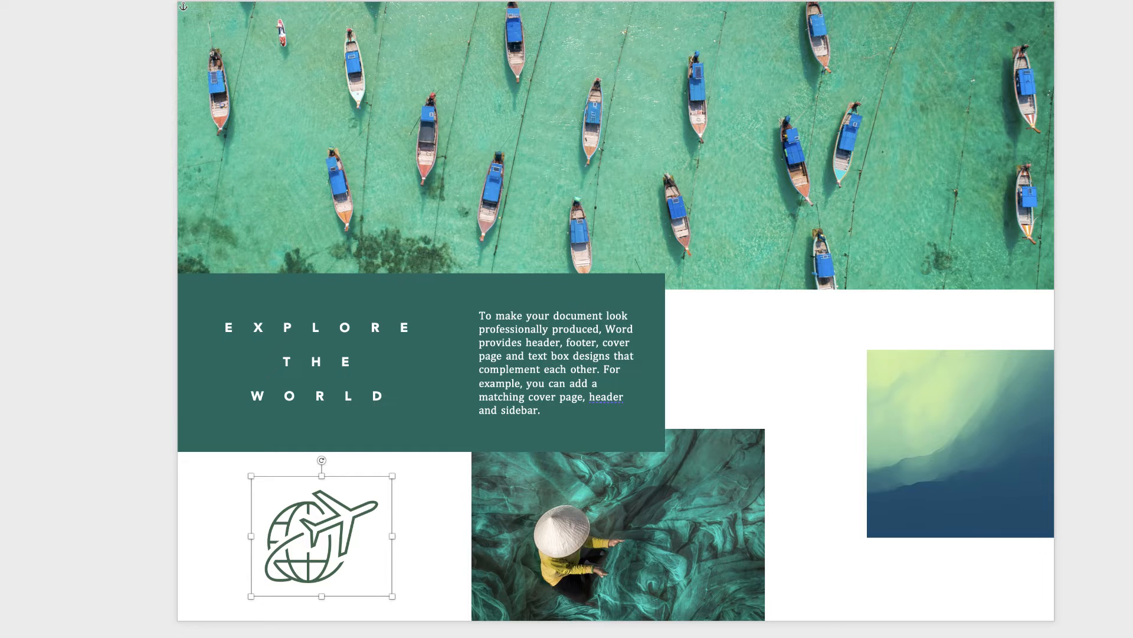
Step: Duplicate the dark green rectangle and reshape the copy into a tall, narrow block over the page's right side
key("Tab")
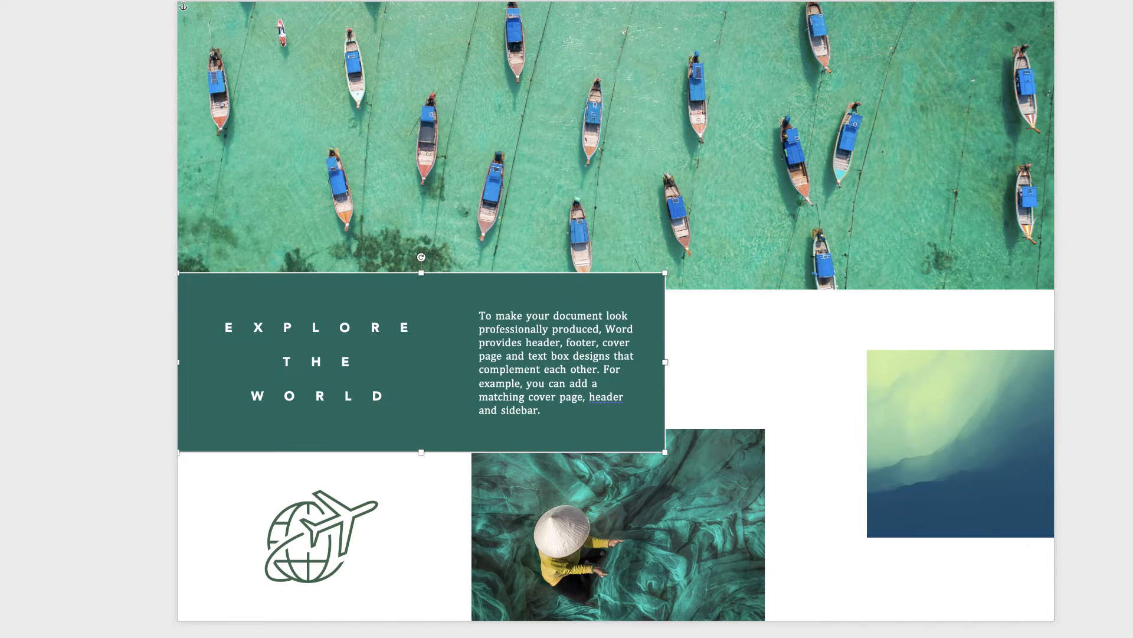
left_click_drag(442, 439, 823, 436)
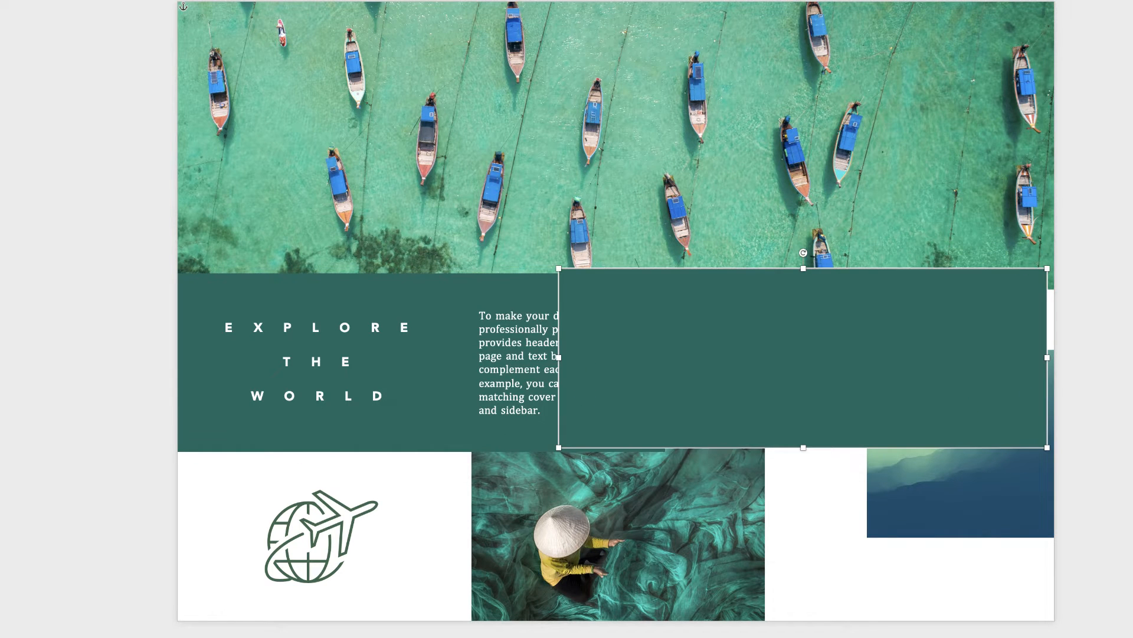
left_click_drag(559, 357, 796, 357)
left_click_drag(921, 268, 922, 169)
left_click_drag(922, 448, 921, 527)
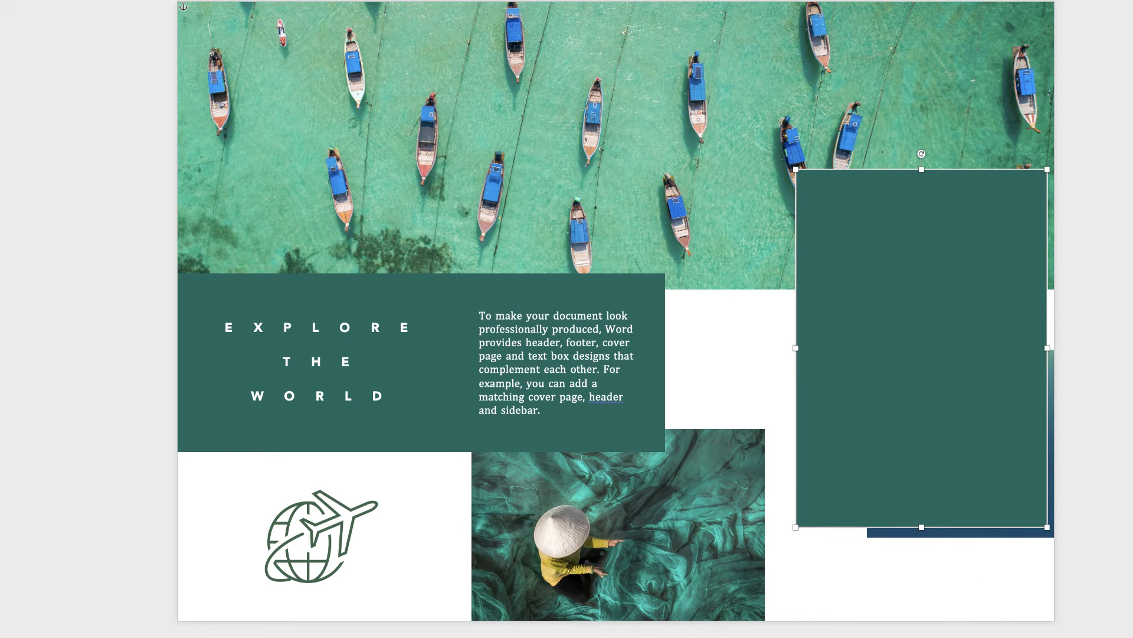
left_click_drag(1047, 348, 1021, 348)
Step: Move the tall block to the page's bottom edge, flush with the hat photo's right edge, and extend its top to 13.45 cm high
left_click_drag(912, 396, 888, 500)
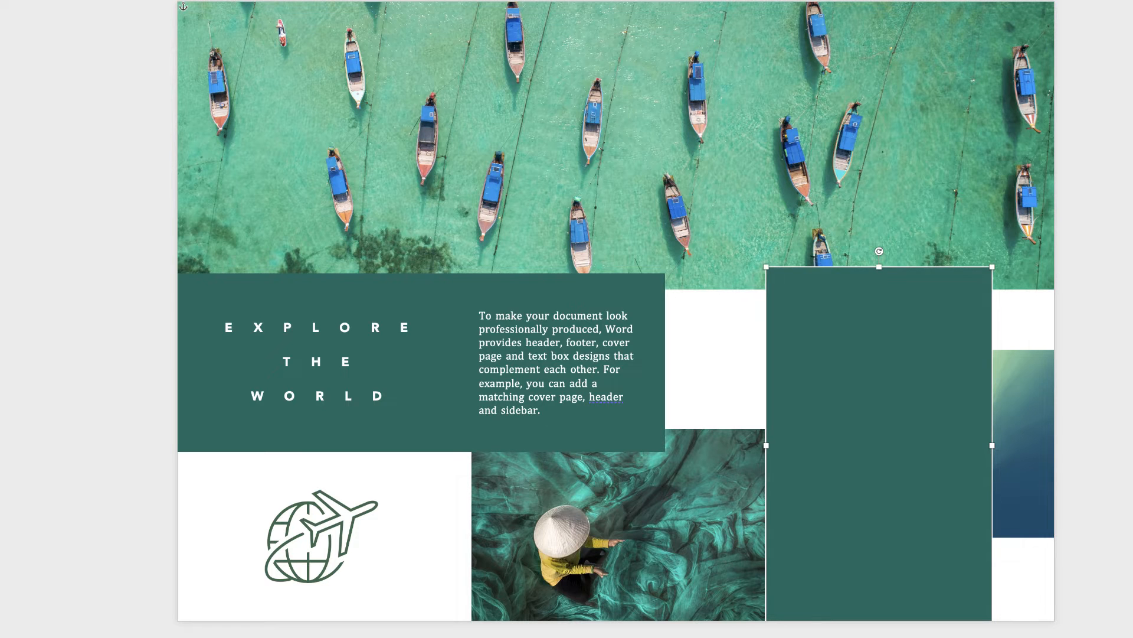
key("Left")
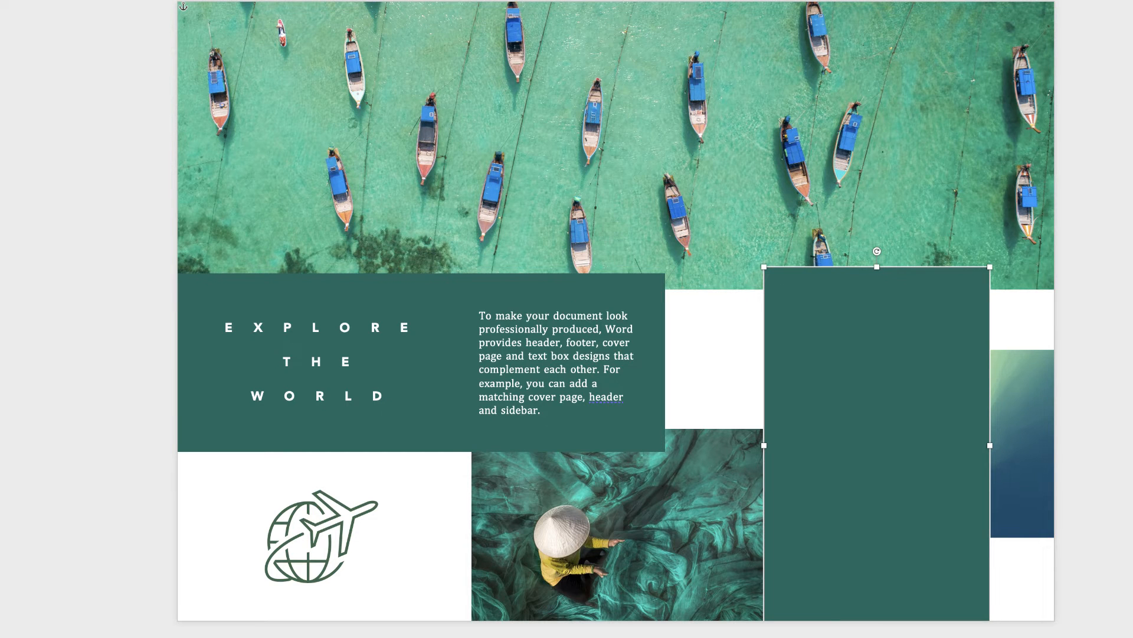
key("Escape")
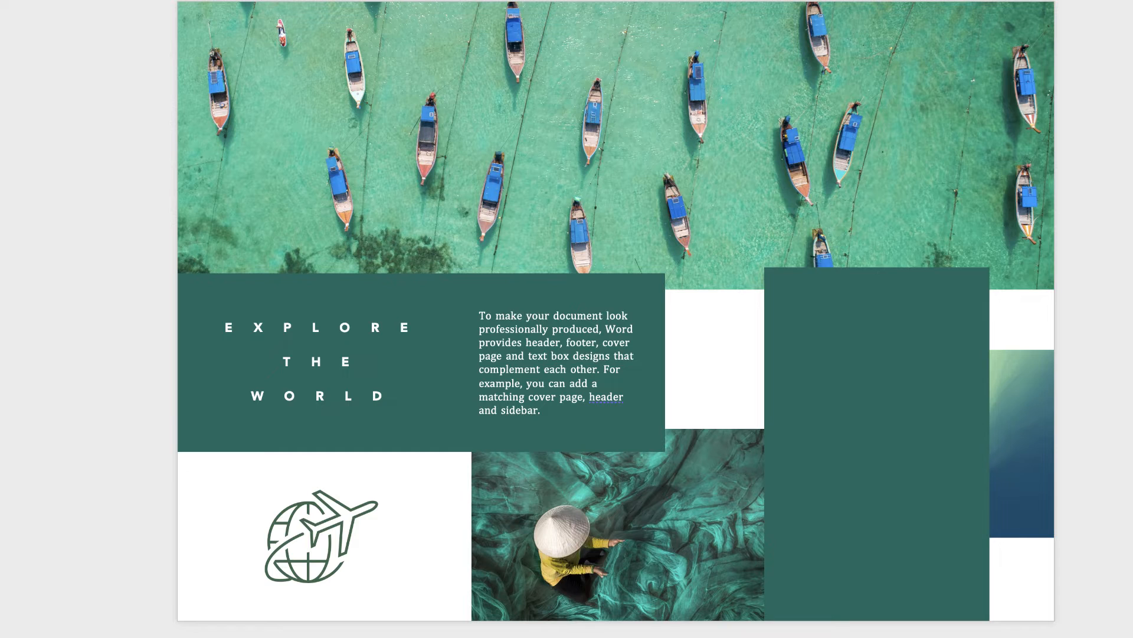
left_click(877, 444)
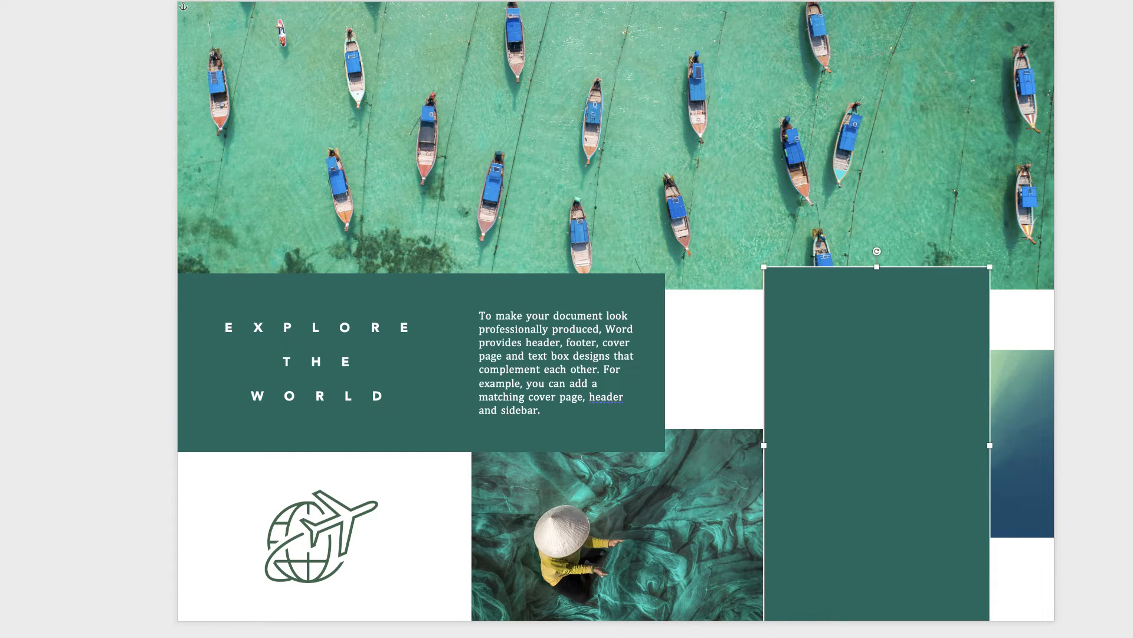
left_click_drag(877, 266, 876, 226)
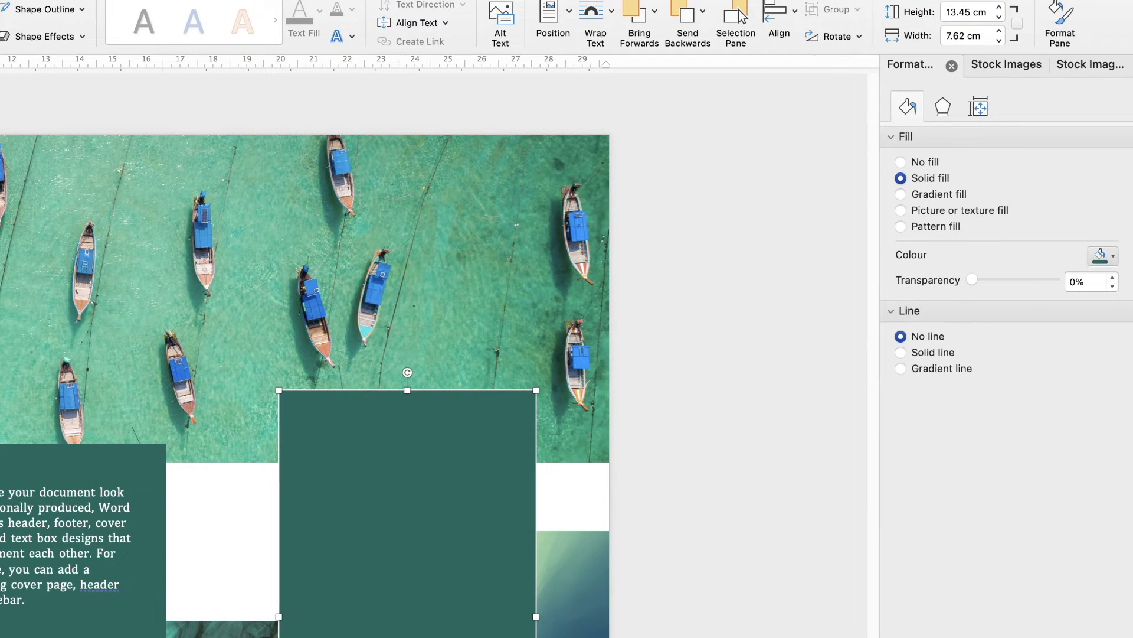
Step: Fill the tall block with a light green sampled from the water in the boats photo, then clear the selection
left_click(1102, 255)
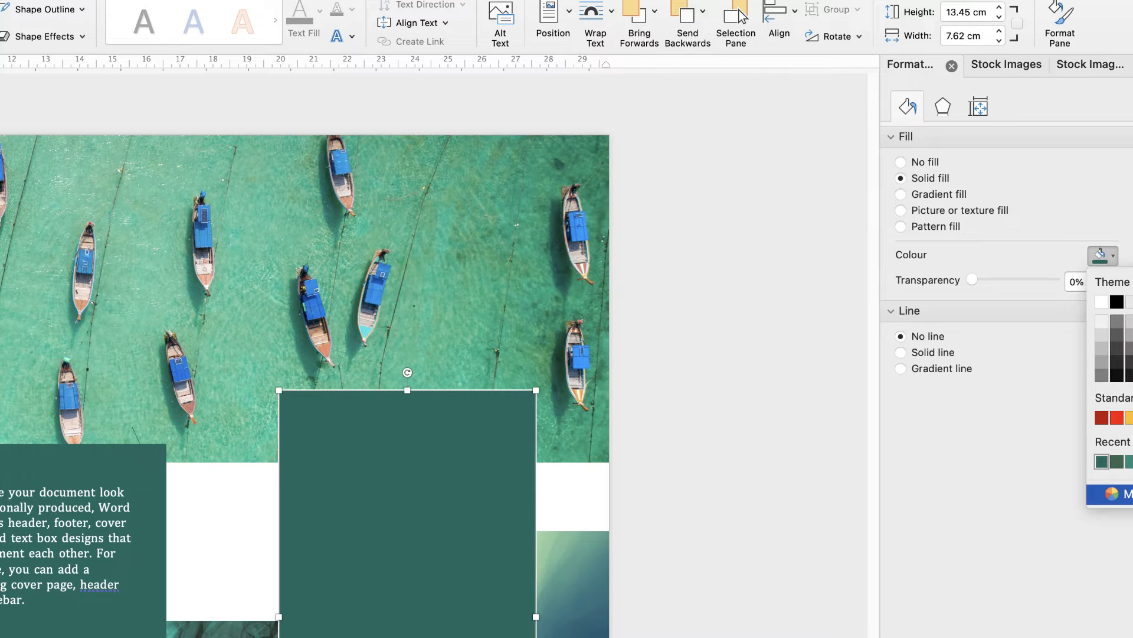
left_click(1119, 493)
left_click(331, 489)
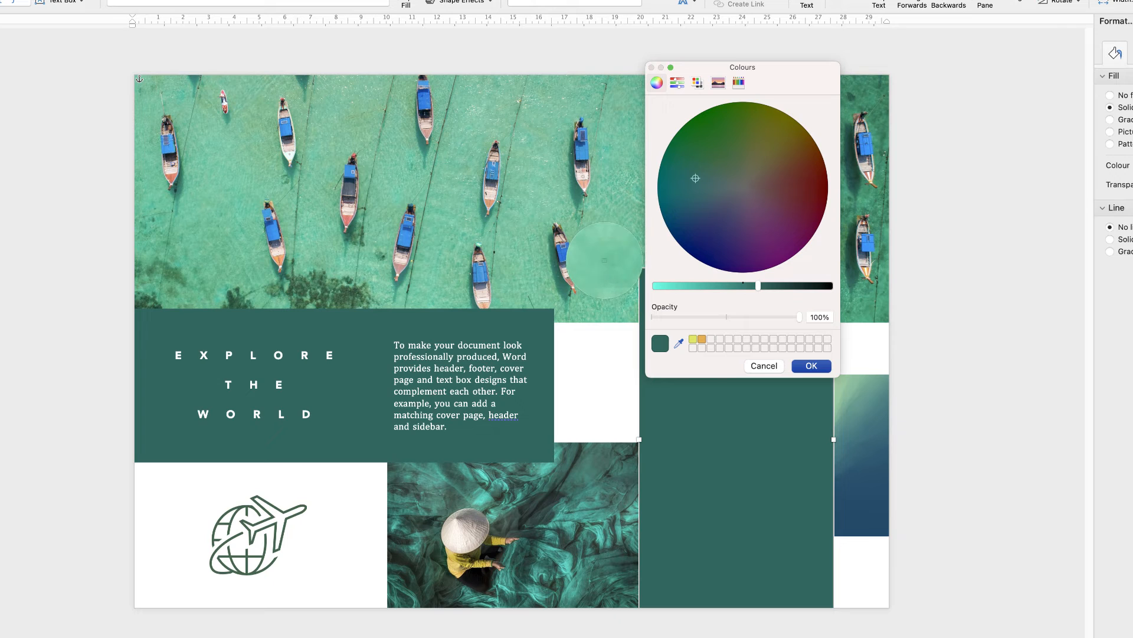
left_click(603, 258)
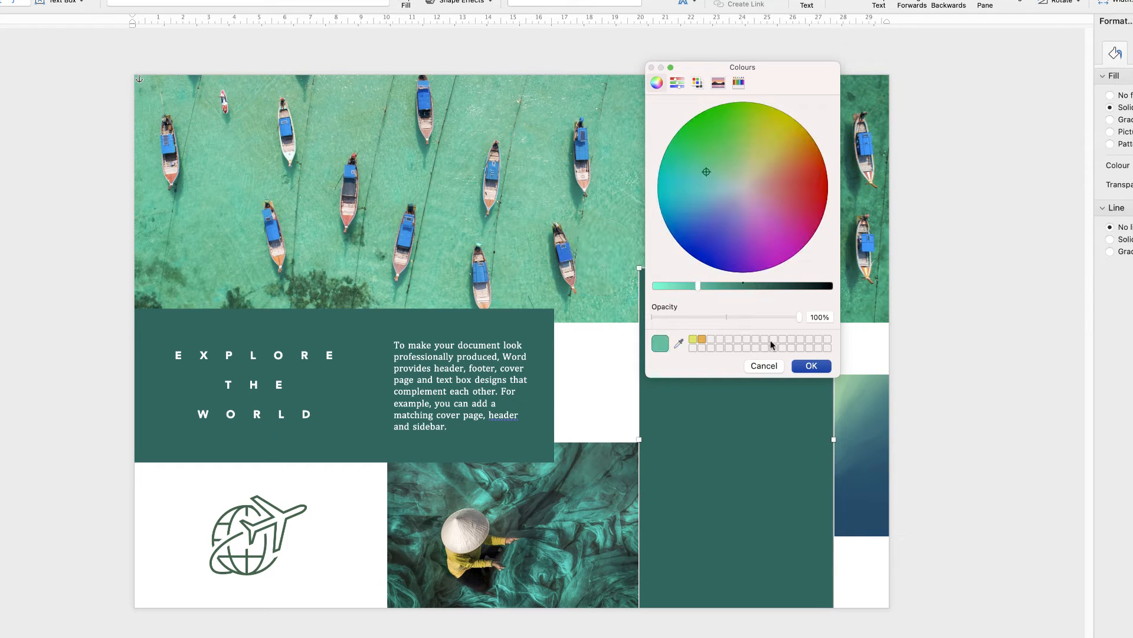
left_click(812, 365)
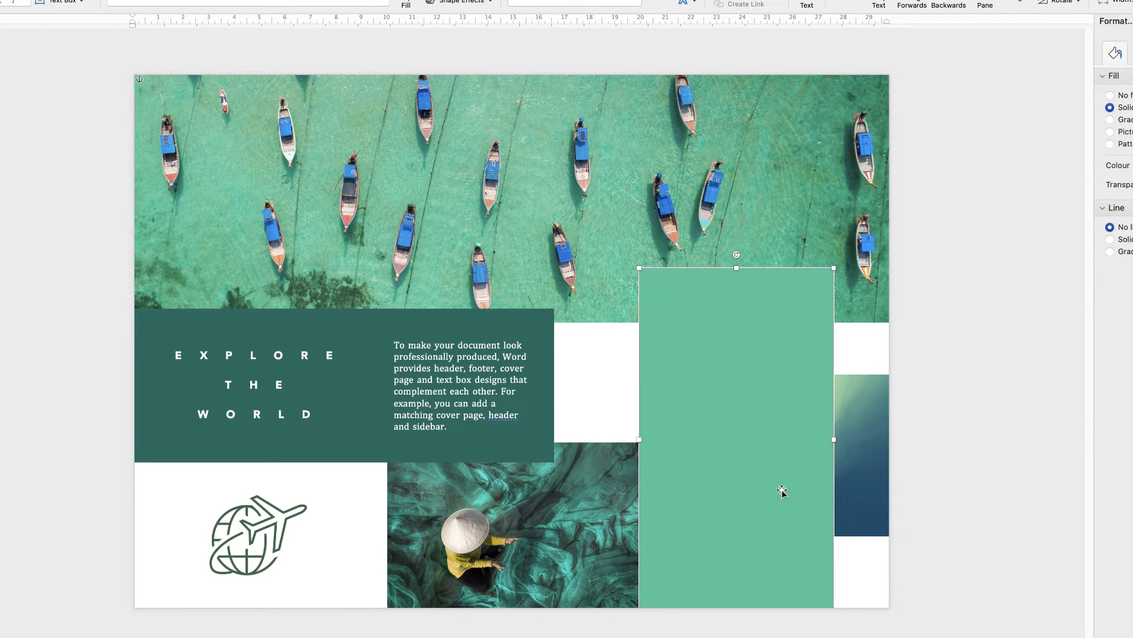
left_click(968, 428)
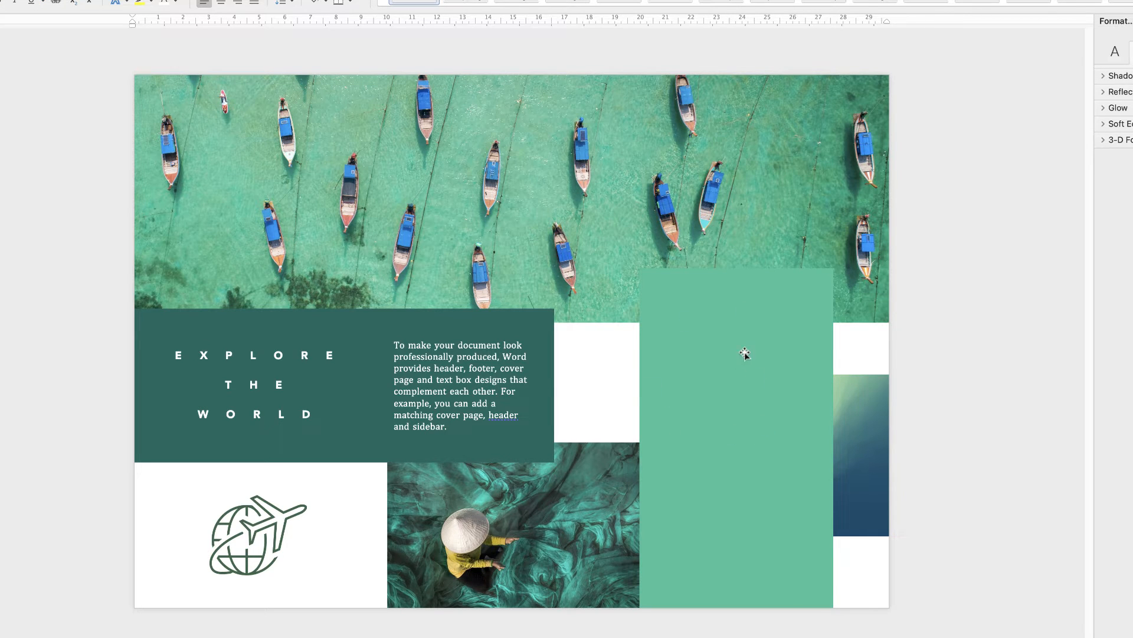
Step: Copy the white body text box onto the light green block and lengthen the copy to hold its paragraph three times, separated by blank lines
left_click(449, 382)
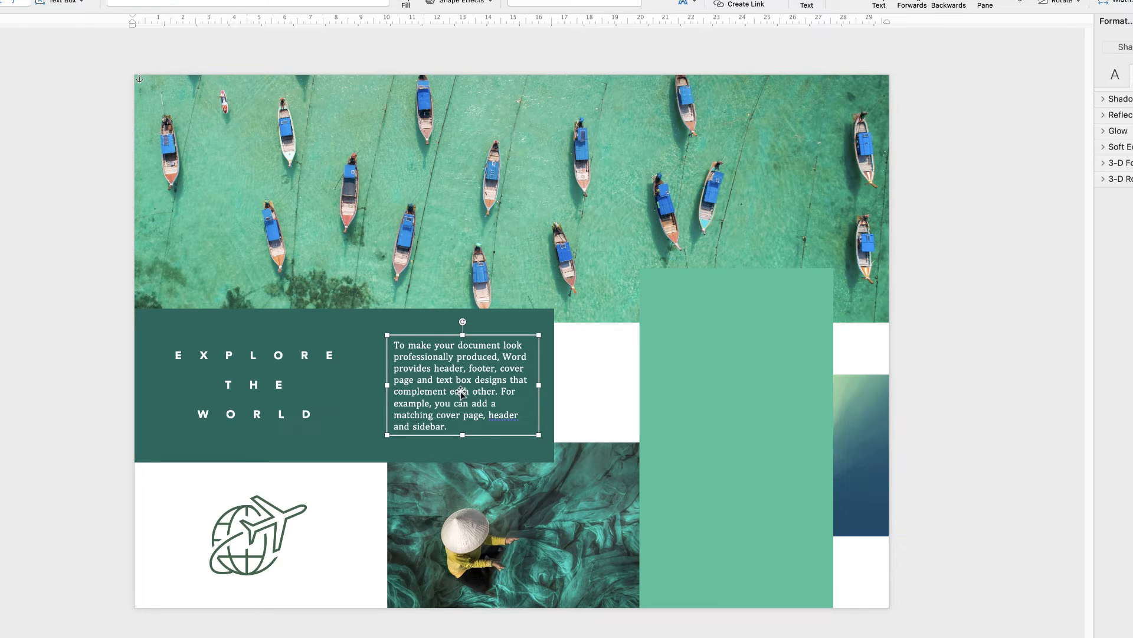
left_click_drag(455, 392, 740, 574)
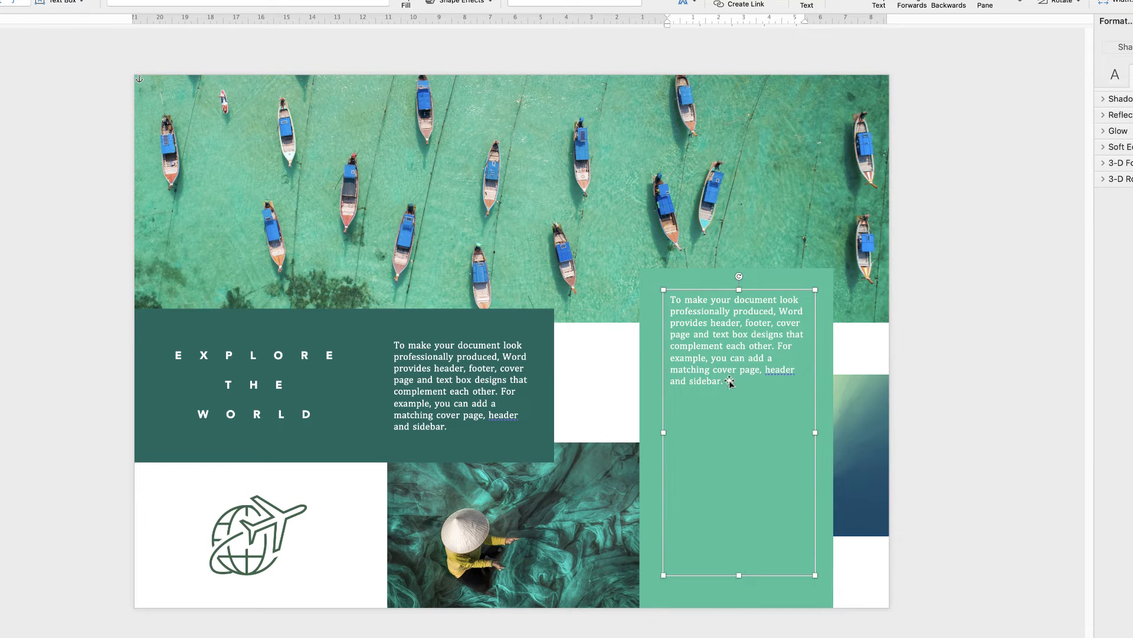
left_click_drag(725, 381, 689, 327)
type("To make your document look professionally produced, Word provides header, footer, cover page and text box designs that complement each other. For example, you can add a matching cover page, header and sidebar.")
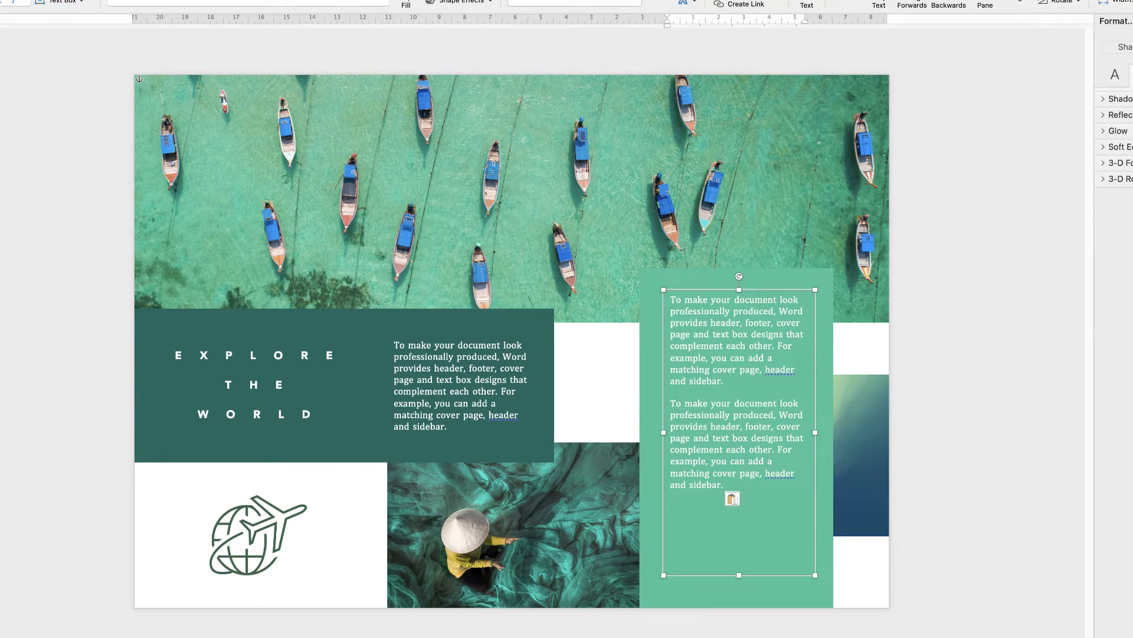
type("To make your document look professionally produced, Word provides header, footer, cover page and text box designs that complement each other. For example, you can add a matching cover page, header and sidebar.")
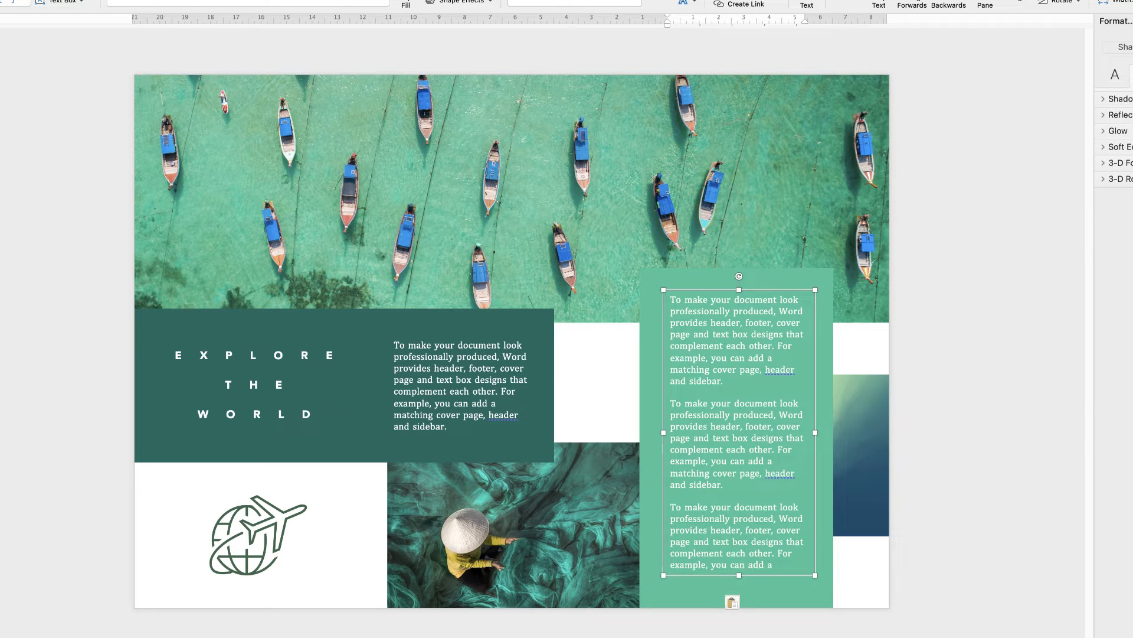
left_click_drag(740, 574, 739, 599)
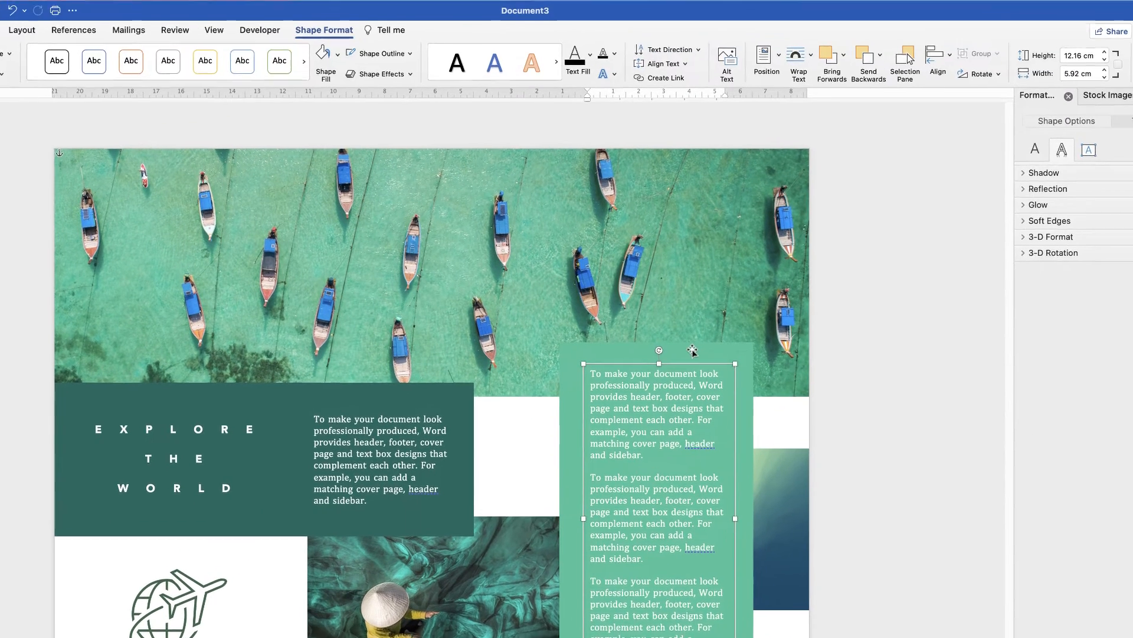
Step: Align the three-paragraph text box and the light green block horizontally to their centre, then clear the selection
left_click(770, 273, "shift")
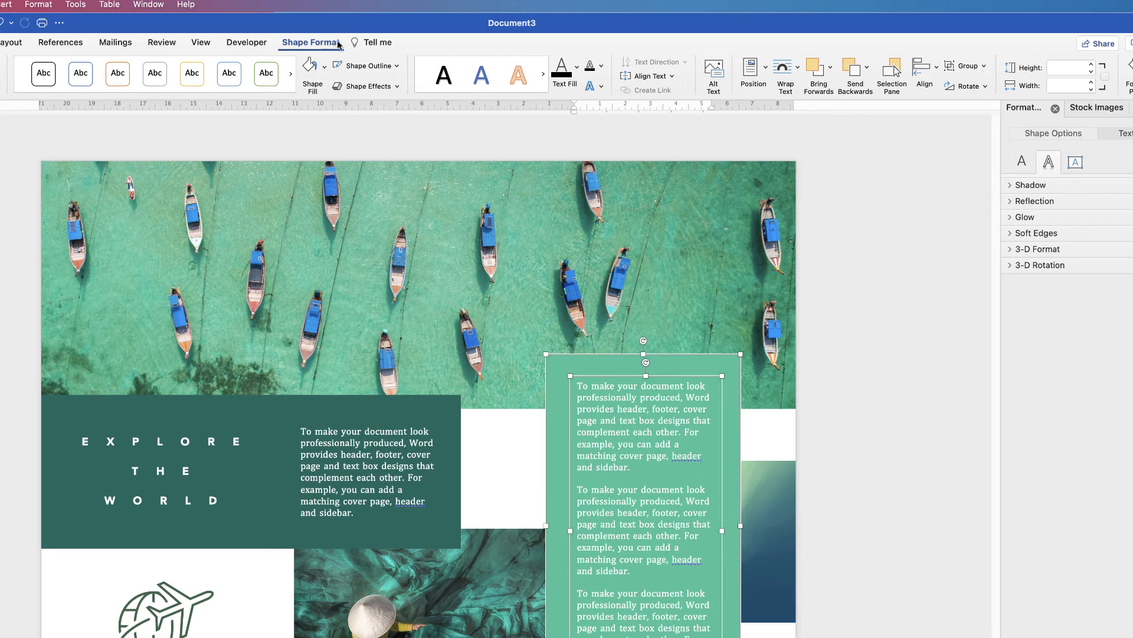
left_click(936, 70)
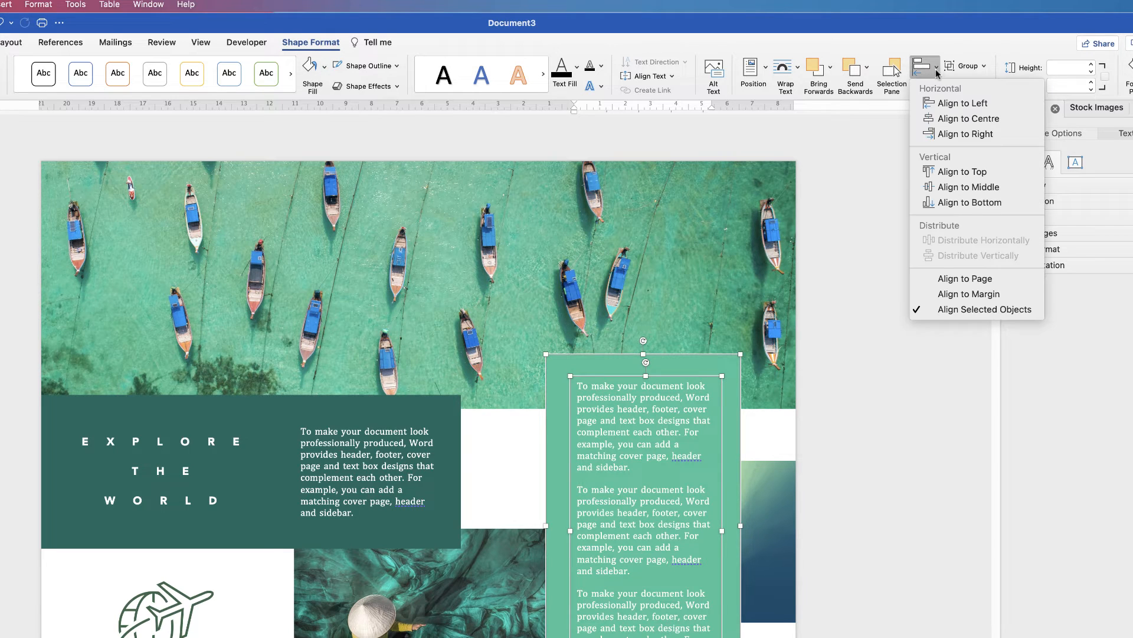
left_click(949, 119)
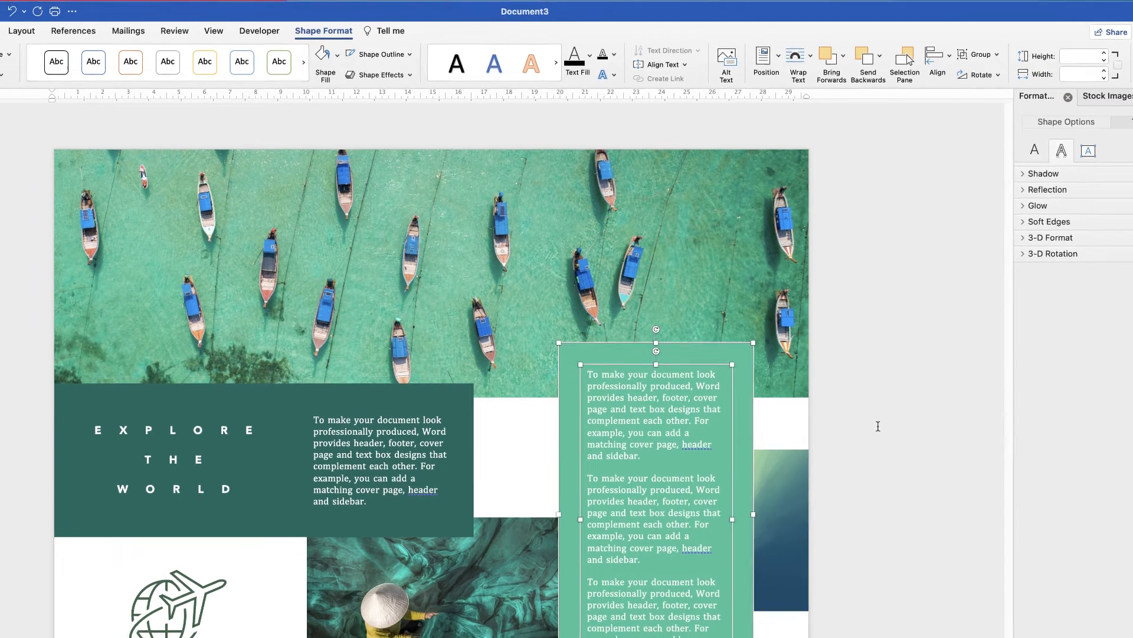
left_click(873, 447)
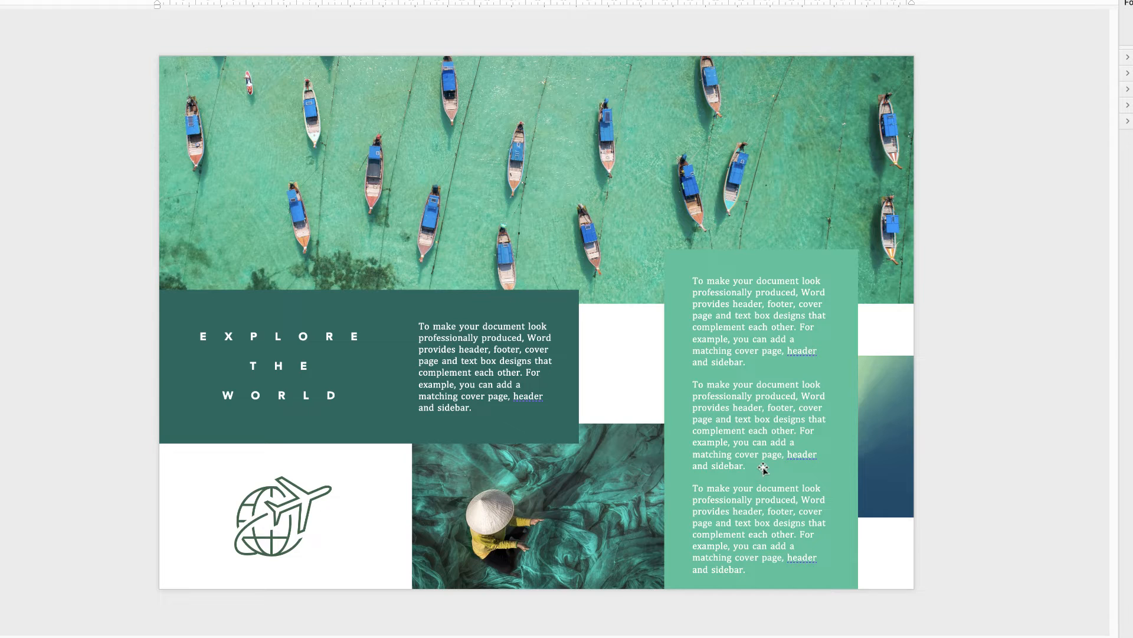
Step: Try centring the paragraphs in the light green block's text box, then return them to left alignment
left_click(761, 424)
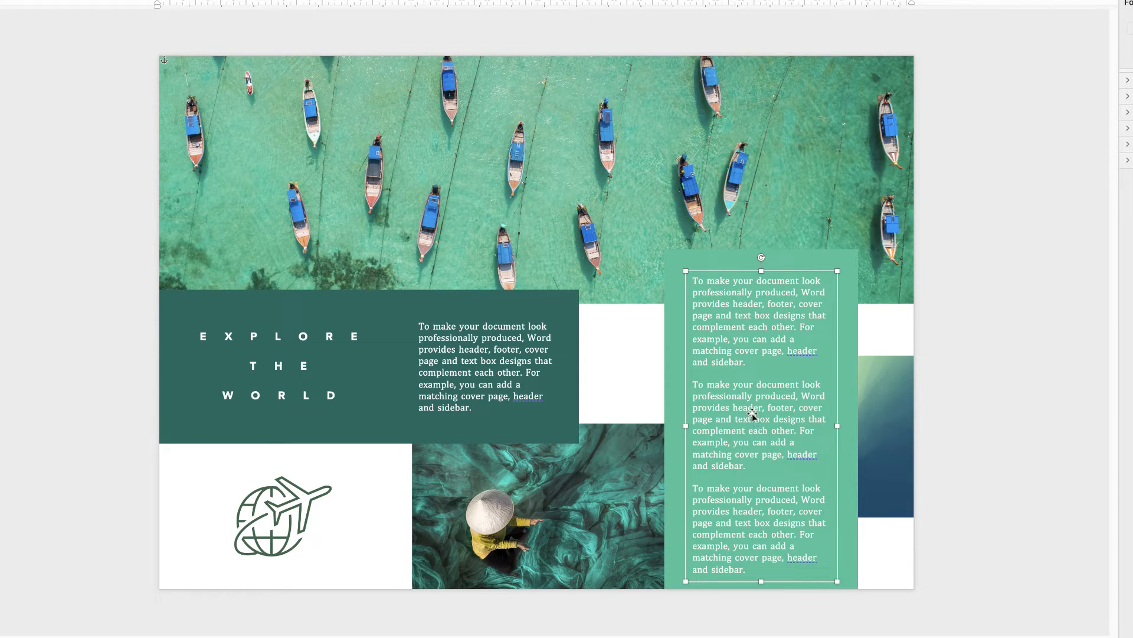
left_click(752, 415)
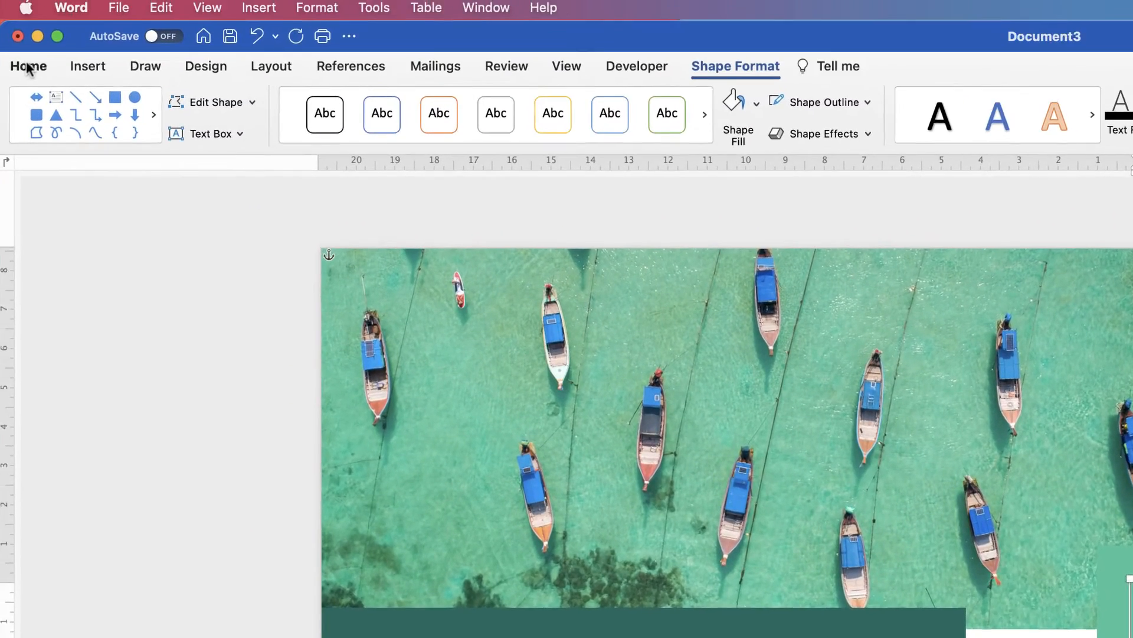
left_click(29, 70)
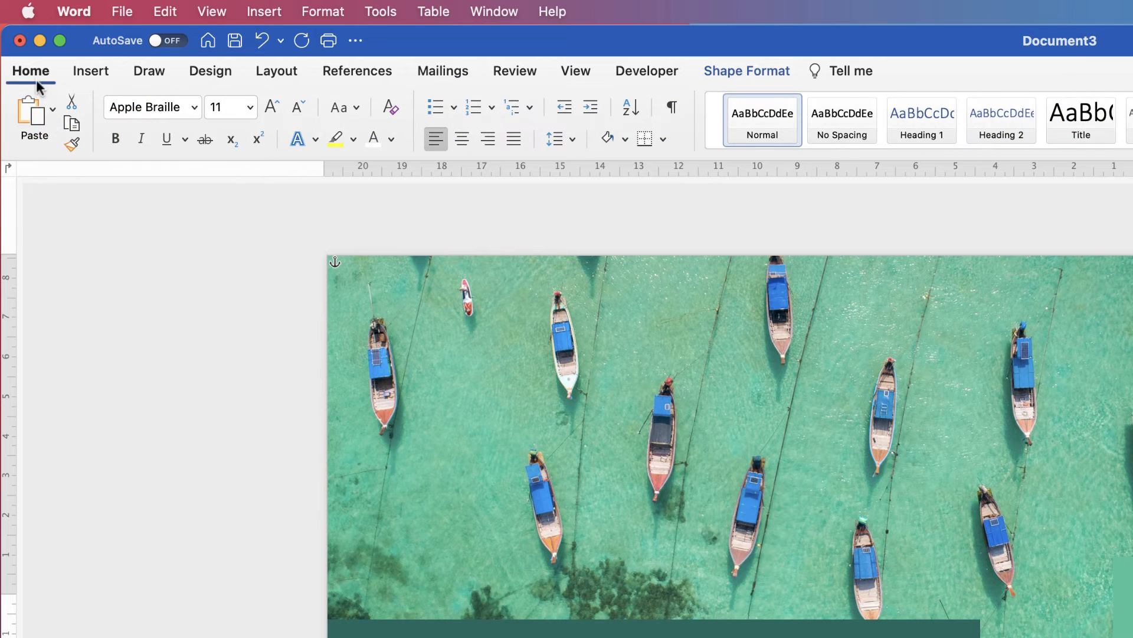
left_click(462, 140)
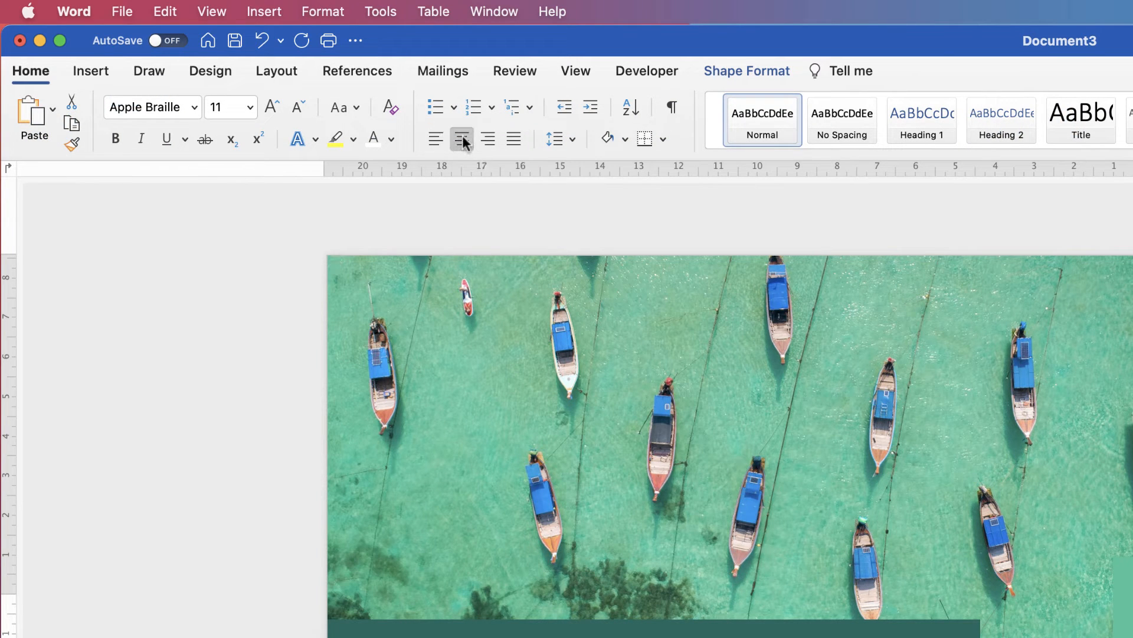
left_click(435, 139)
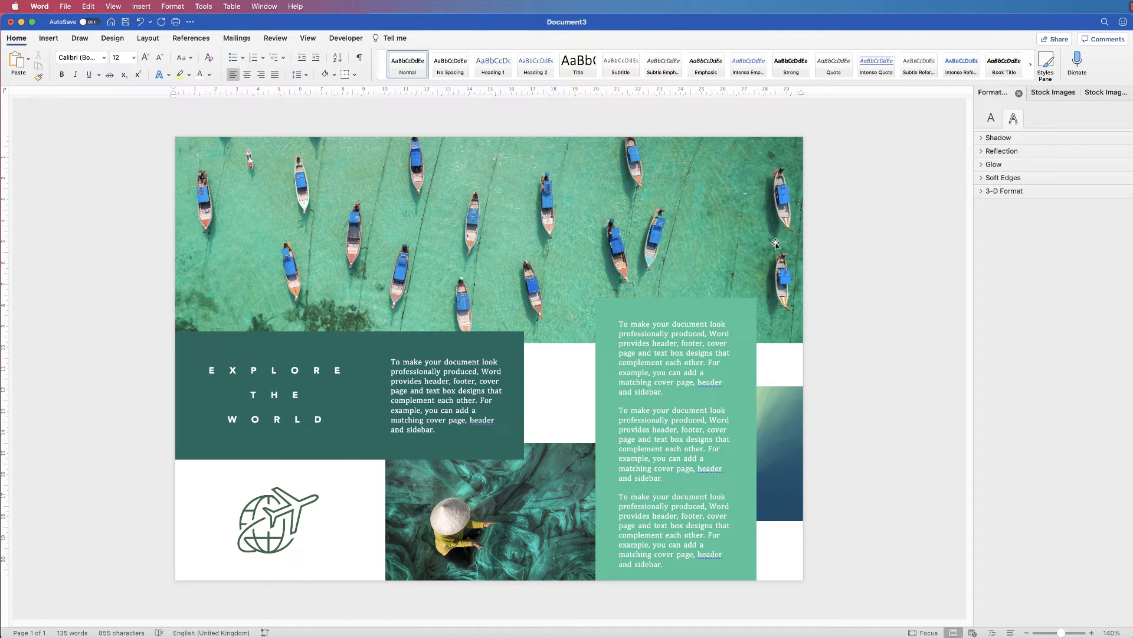
Step: Duplicate the light green block, shorten the copy from below and place it over the boats photo against the page's right edge
left_click(600, 305)
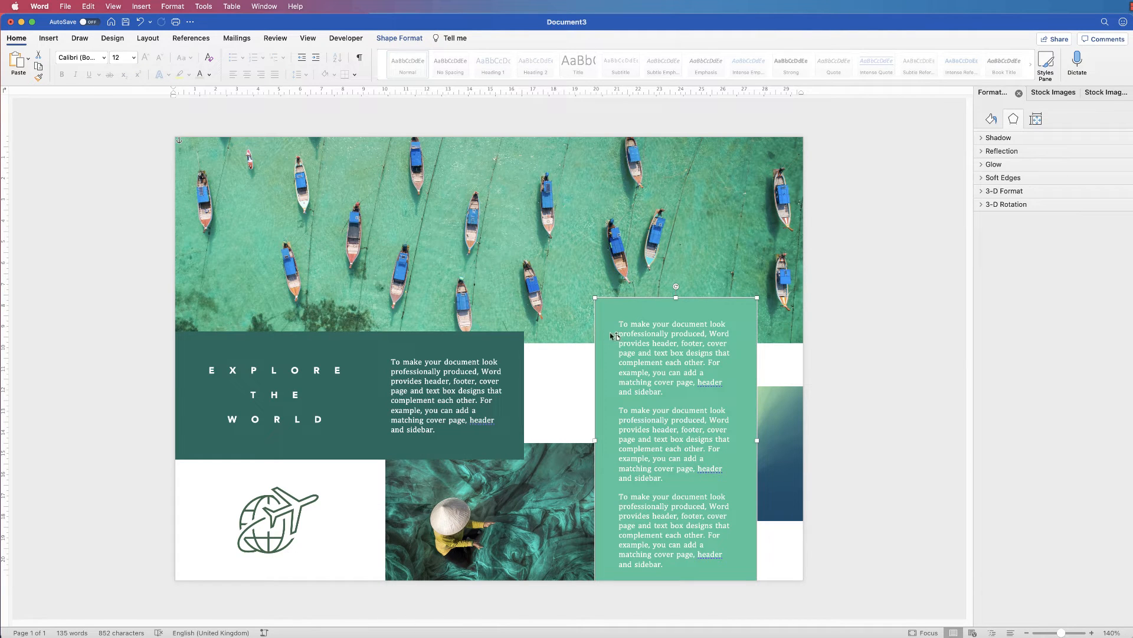
left_click_drag(606, 334, 410, 228)
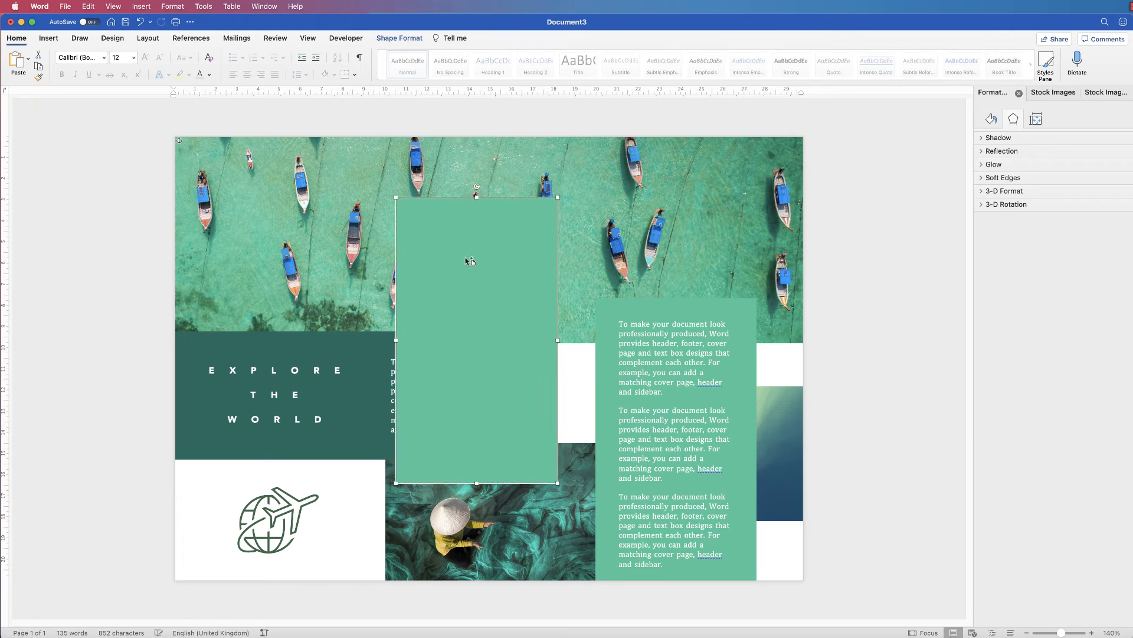
left_click_drag(477, 483, 474, 301)
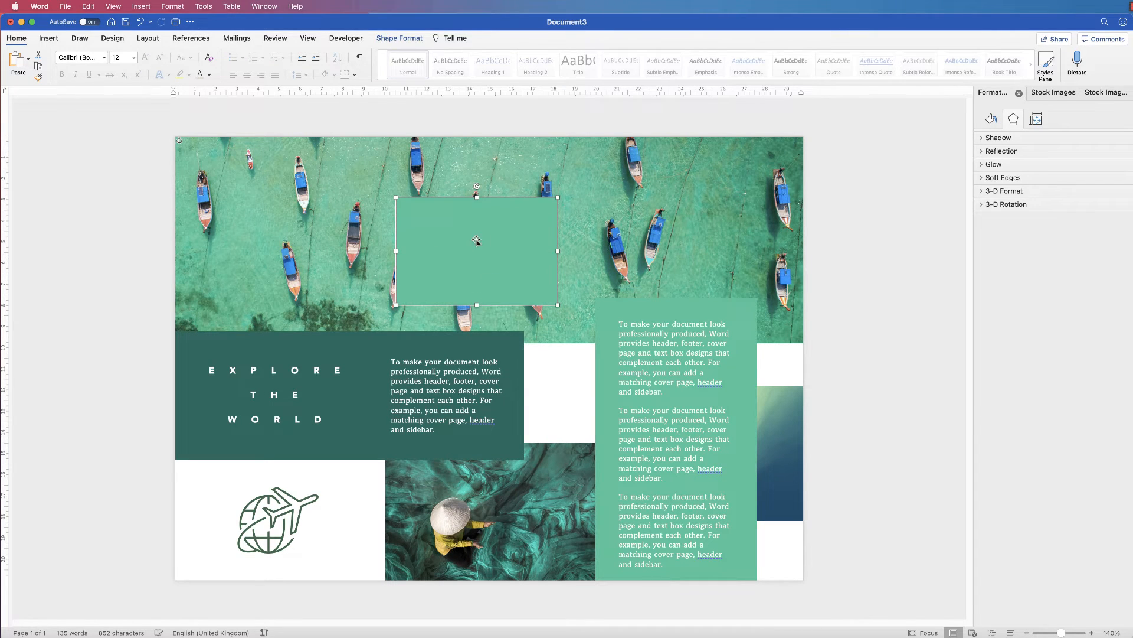
left_click_drag(477, 241, 726, 213)
left_click_drag(726, 211, 725, 214)
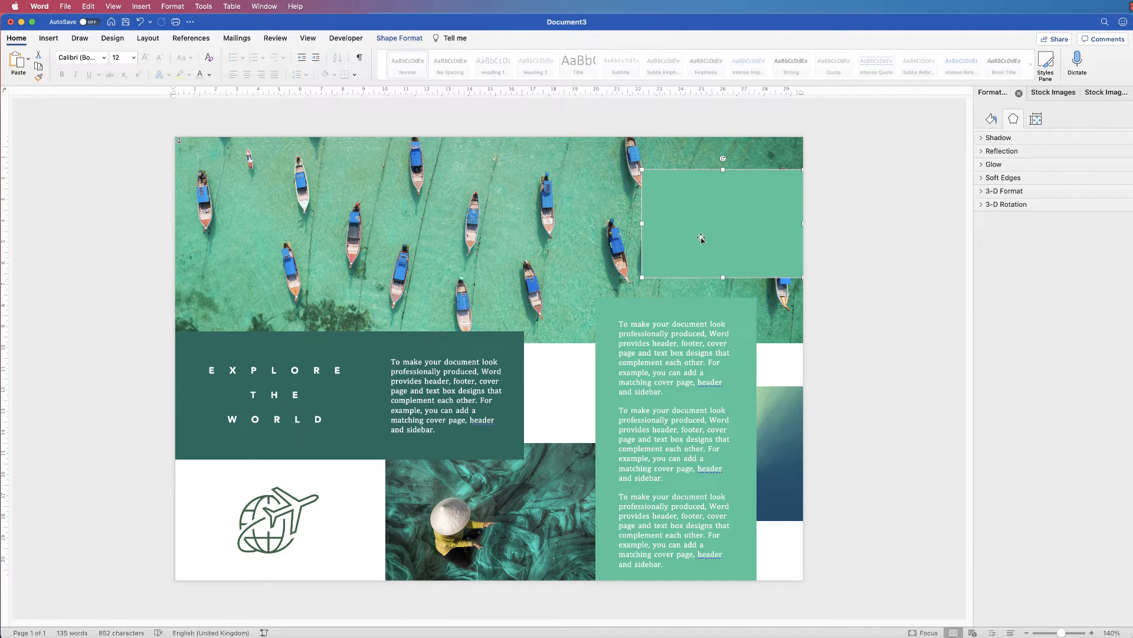
Step: Fill the block over the boats photo with the blue sampled from a boat's roof and set its transparency to 44%
left_click(993, 121)
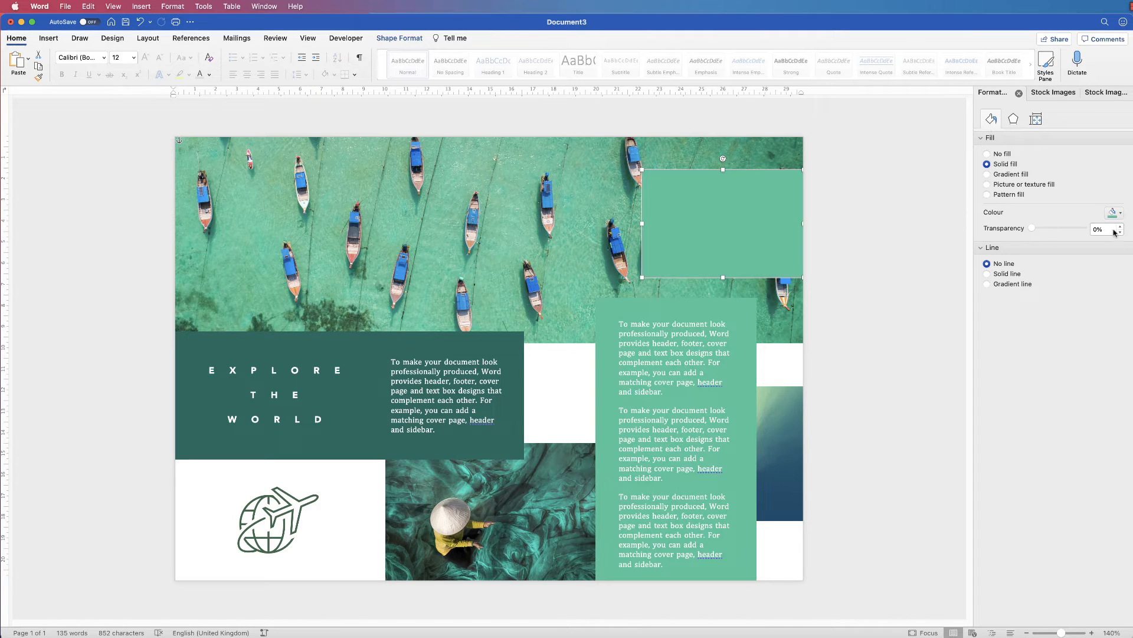
left_click(1121, 215)
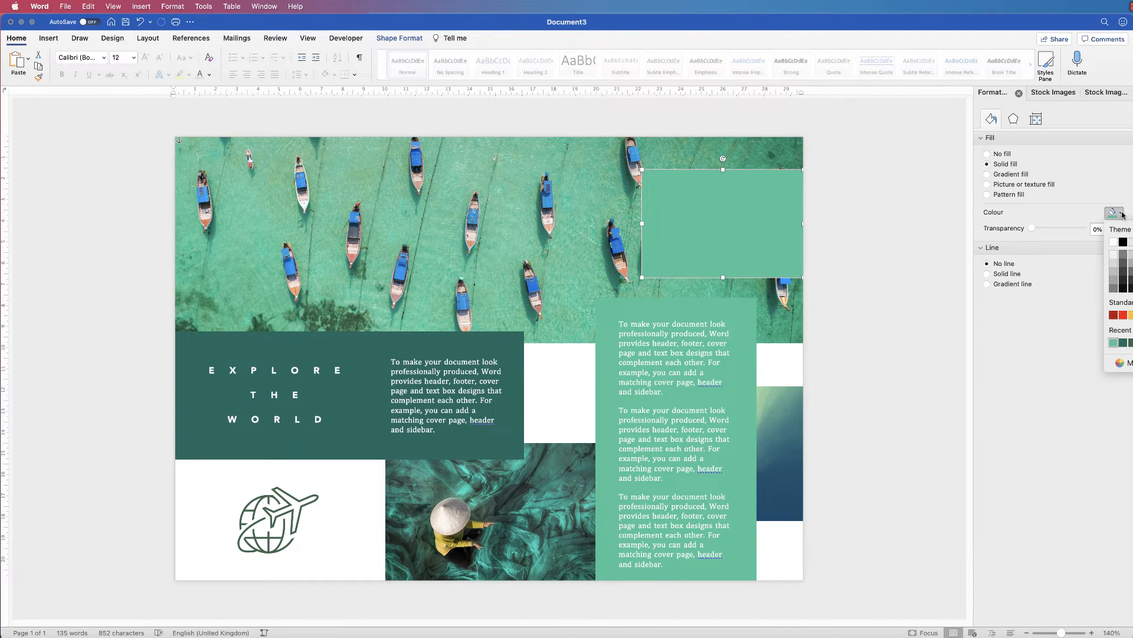
left_click(1120, 364)
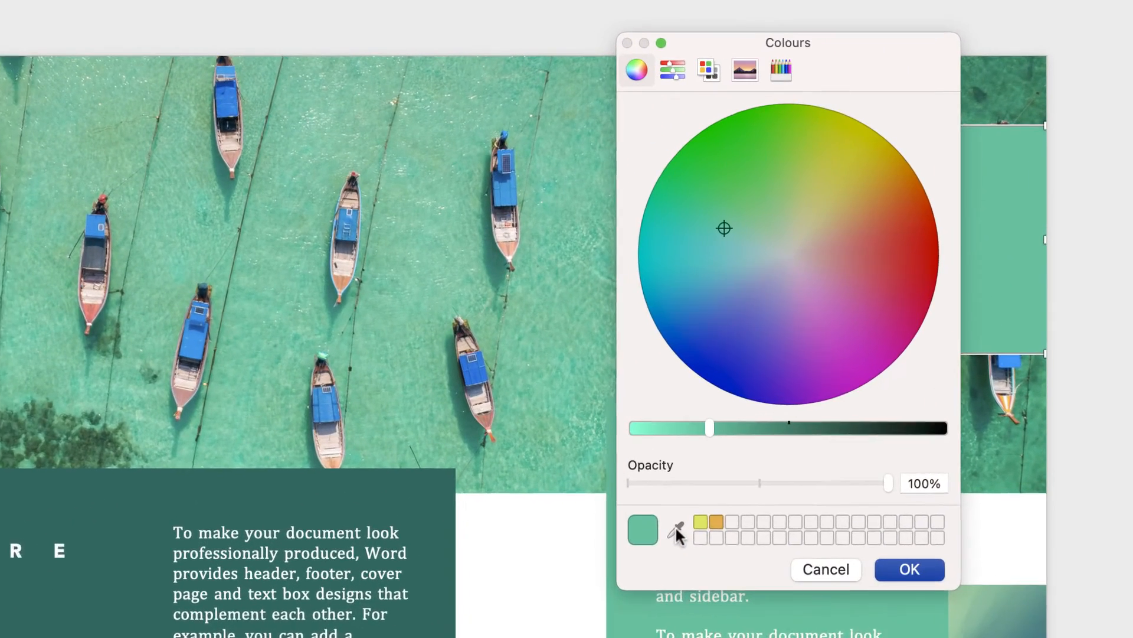
left_click(676, 530)
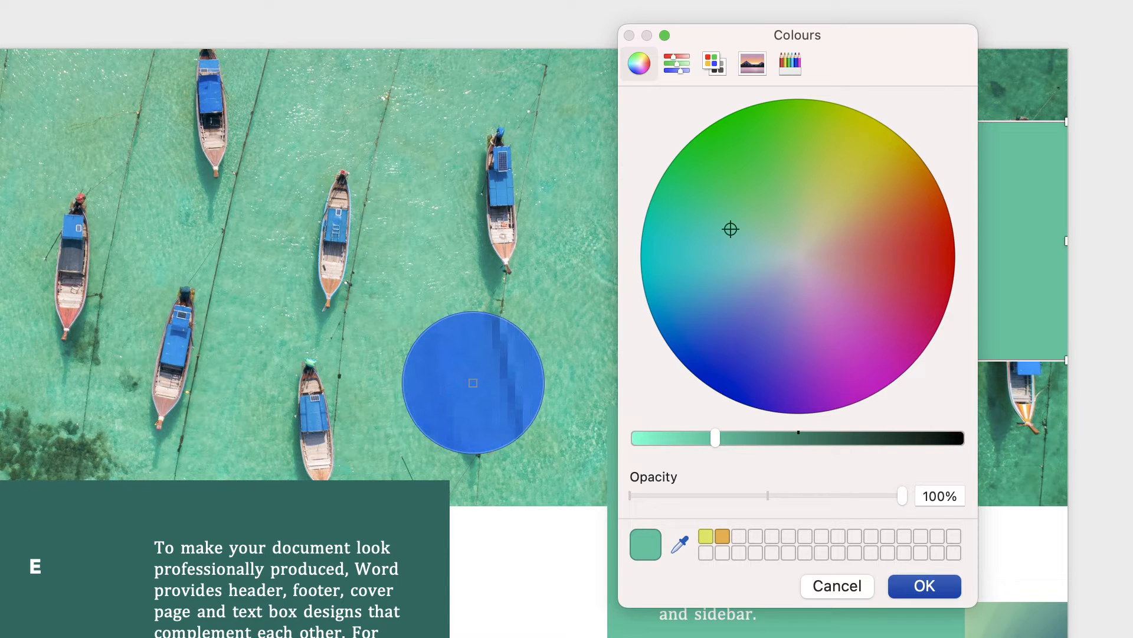
left_click(473, 382)
left_click(903, 587)
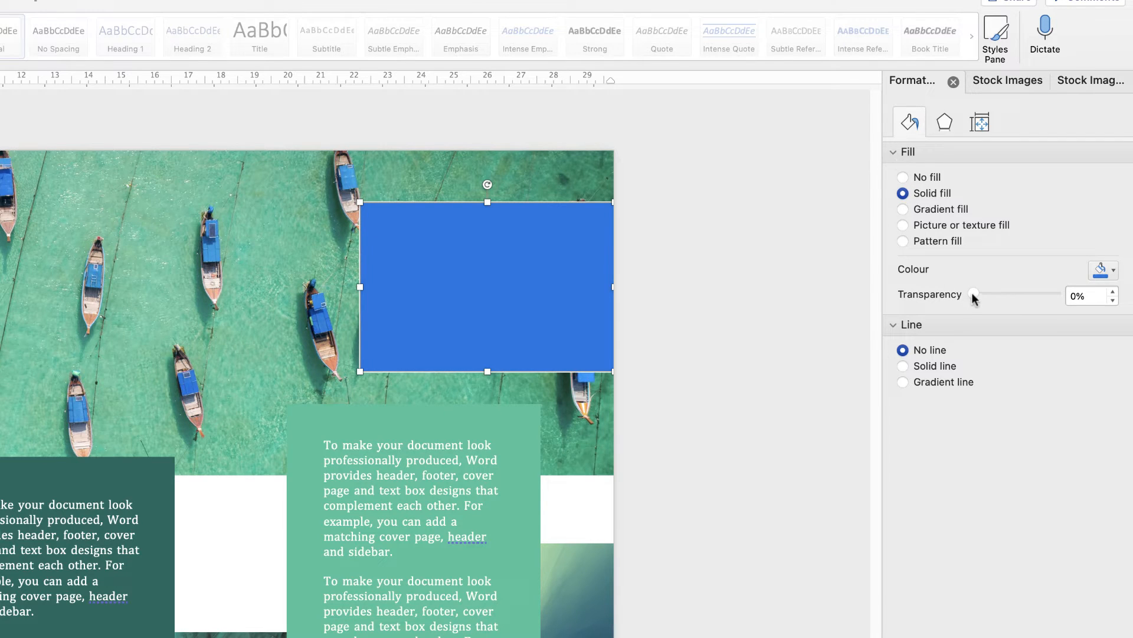
left_click_drag(973, 295, 1007, 297)
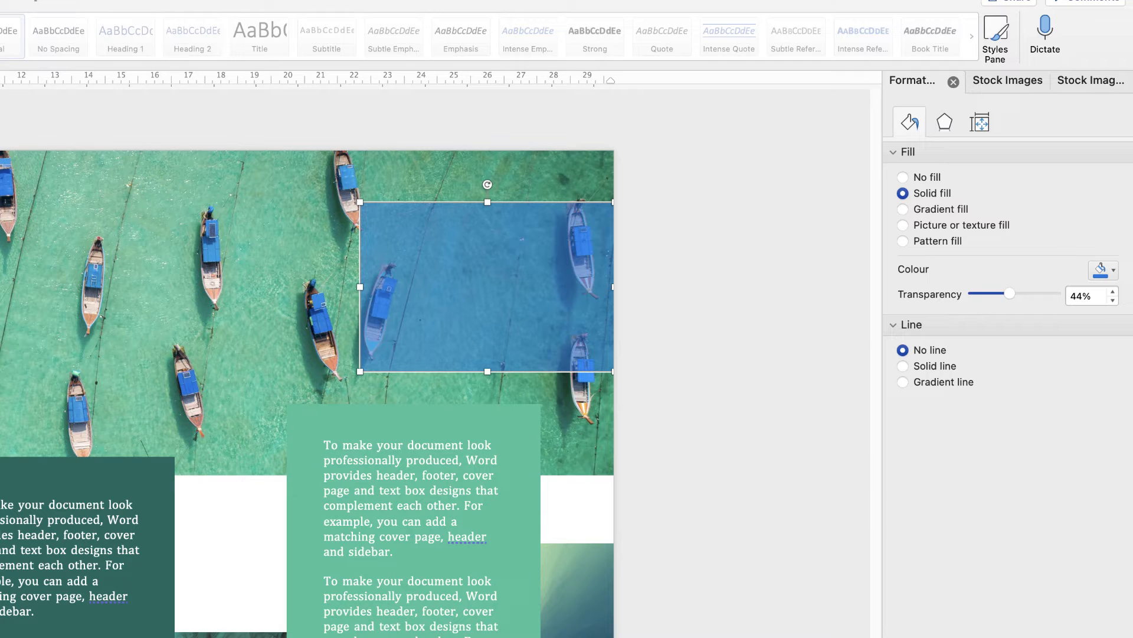
Step: Copy the "EXPLORE THE WORLD" heading onto the blue block and replace the copy's text with "UNIQUE LOCATIONS"
left_click(211, 451)
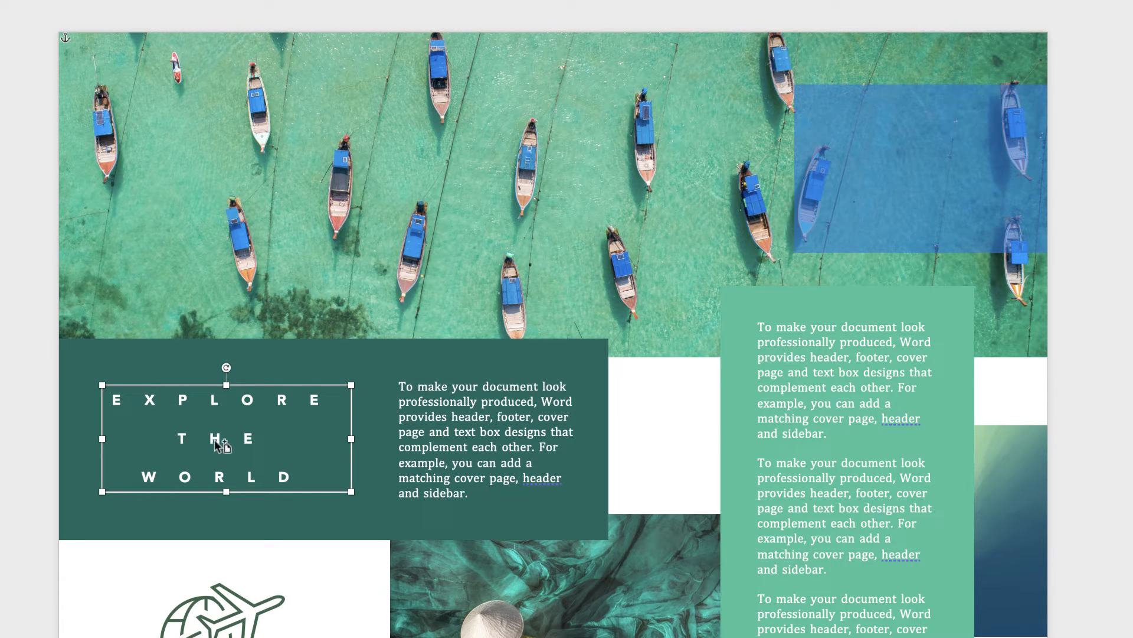
left_click_drag(220, 443, 925, 177)
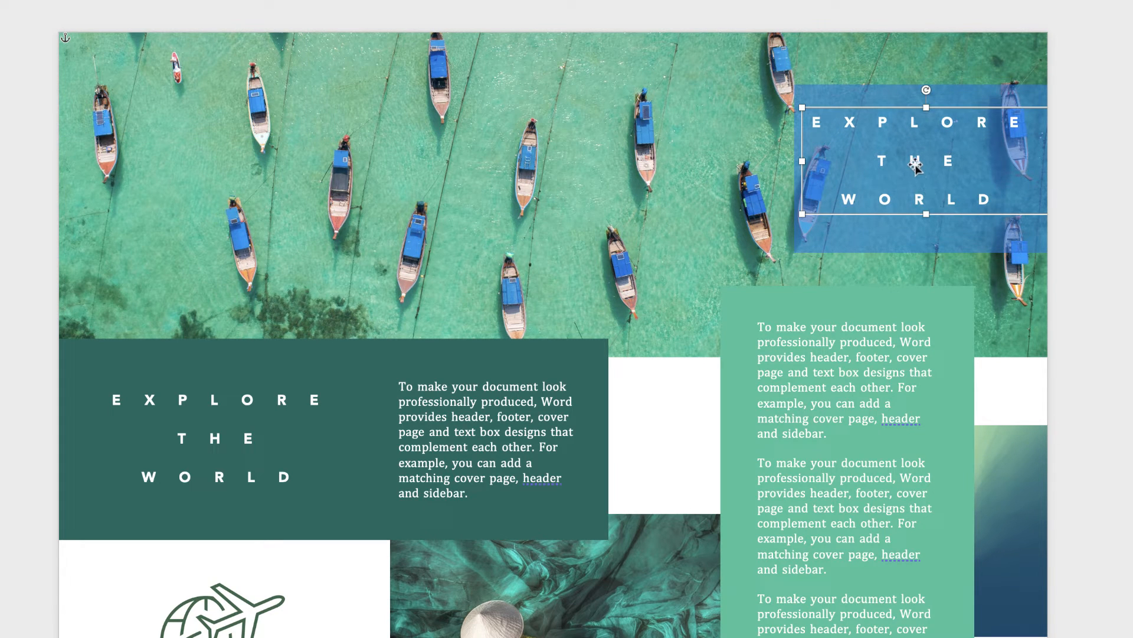
double_click(914, 159)
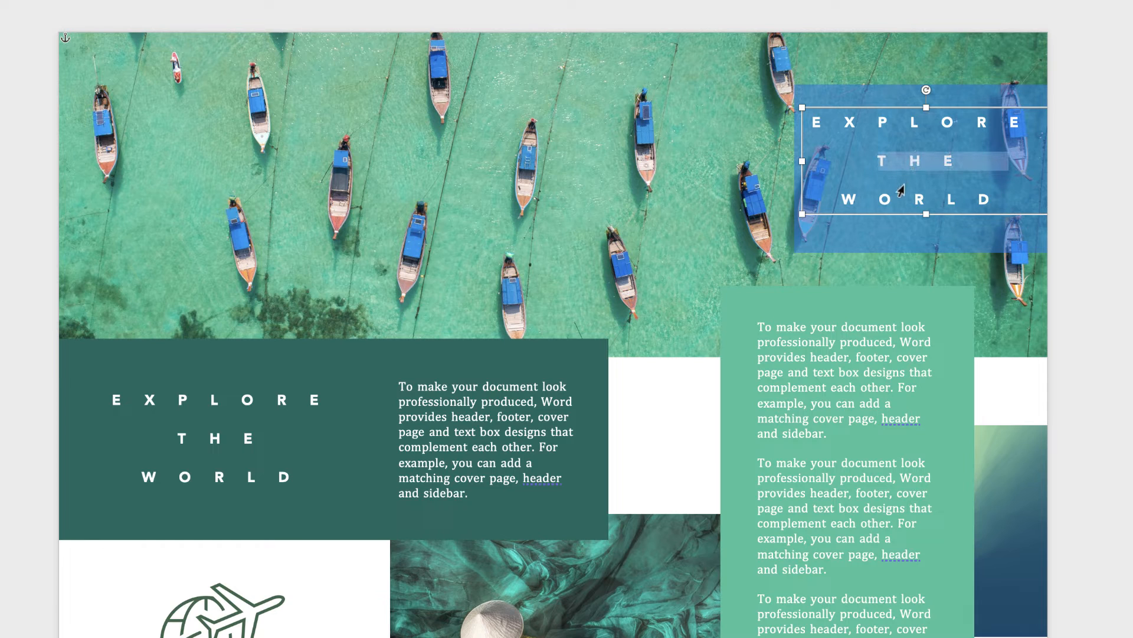
key("super+a")
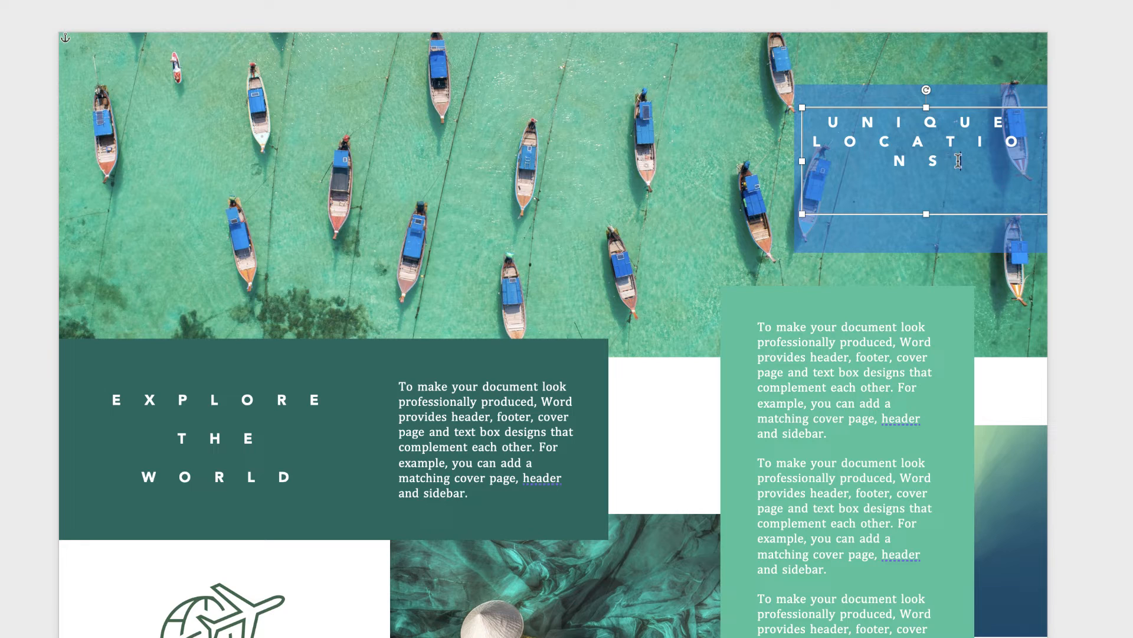
Step: Set the character spacing of the "UNIQUE LOCATIONS" heading to expanded by 10 pt
left_click_drag(958, 160, 830, 121)
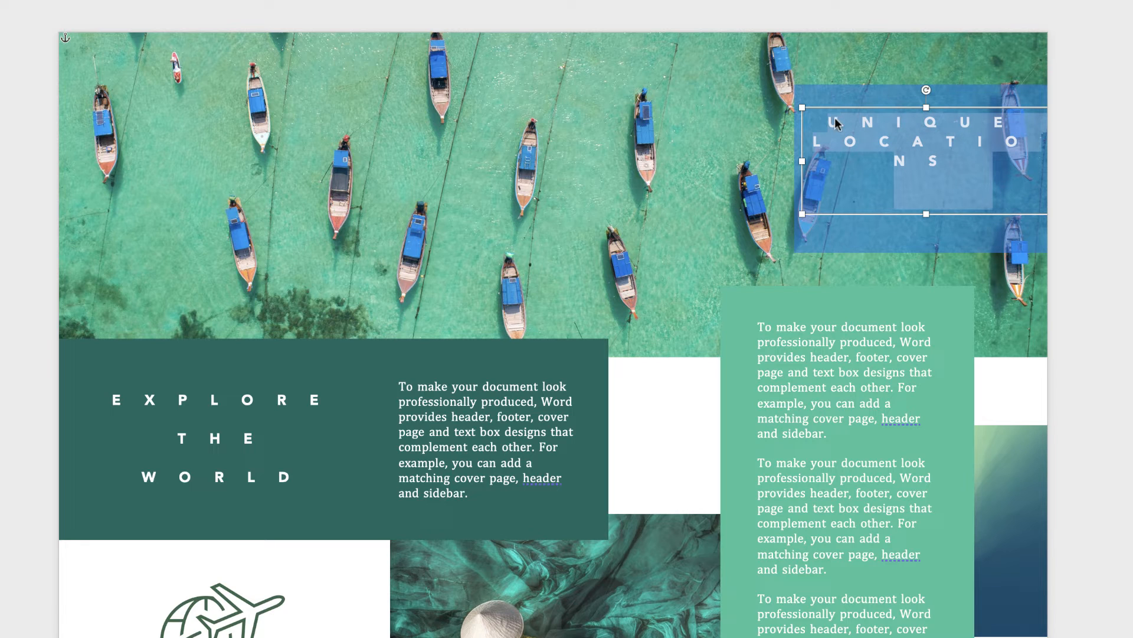
right_click(916, 145)
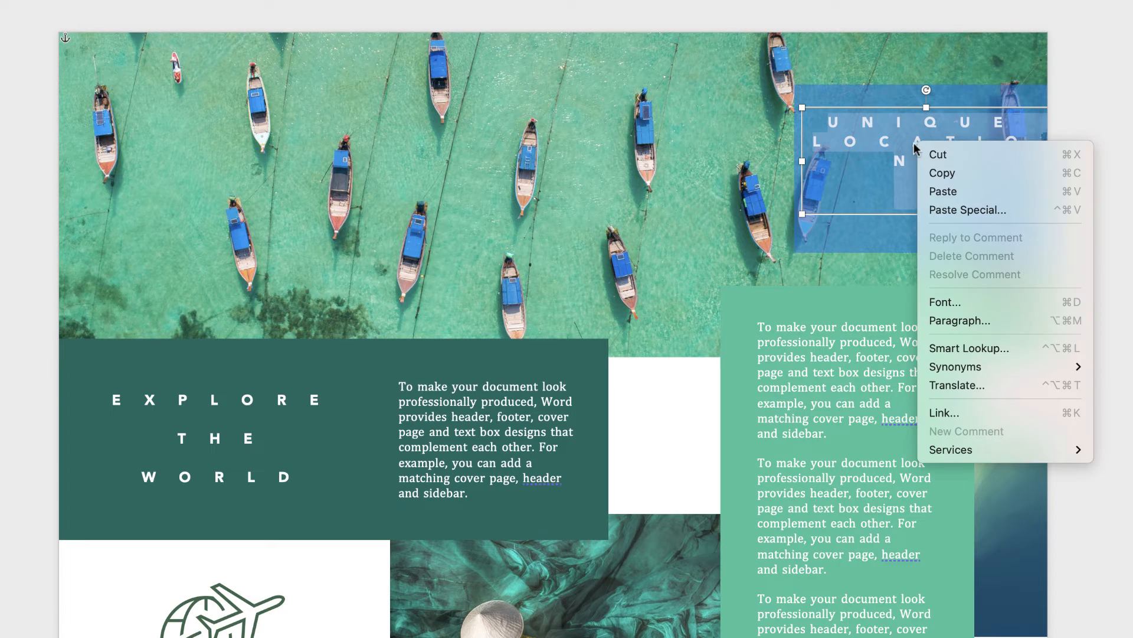
left_click(938, 302)
left_click_drag(905, 99, 865, 113)
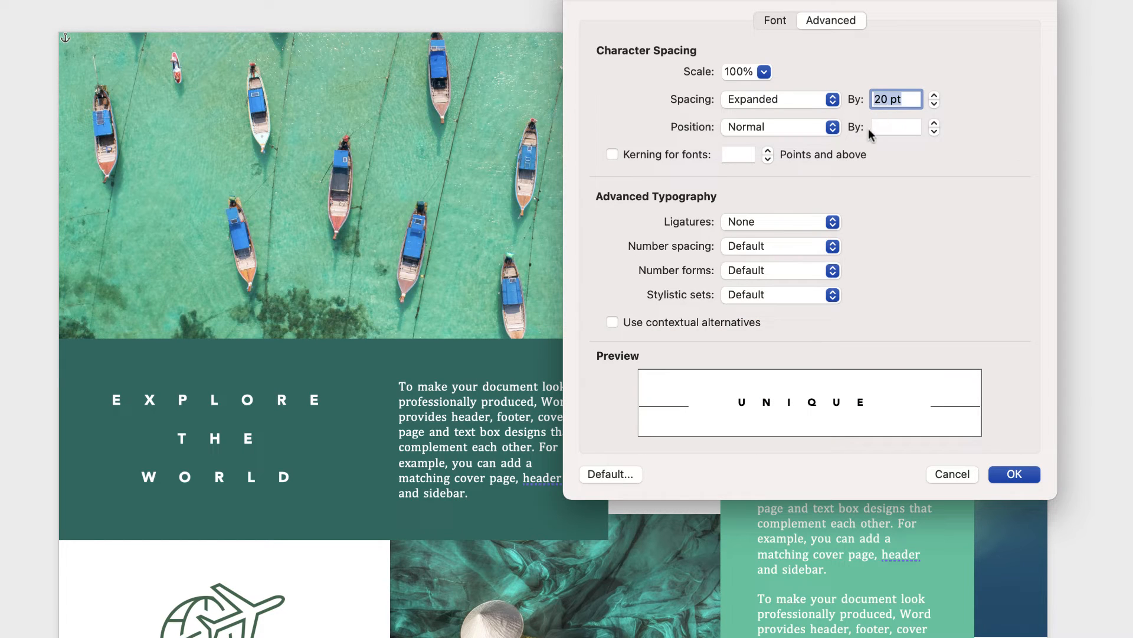
type("10")
key("Return")
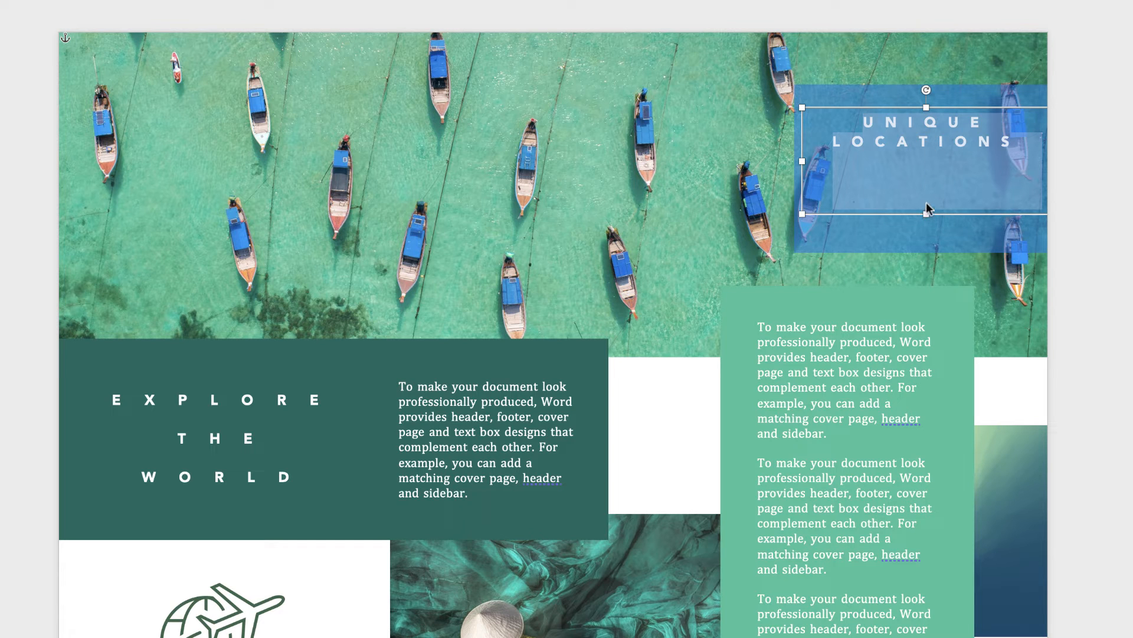
Step: Break the heading after "UNIQUE" so "LOCATIONS" starts its own paragraph, and shorten the text box to fit
left_click(987, 124)
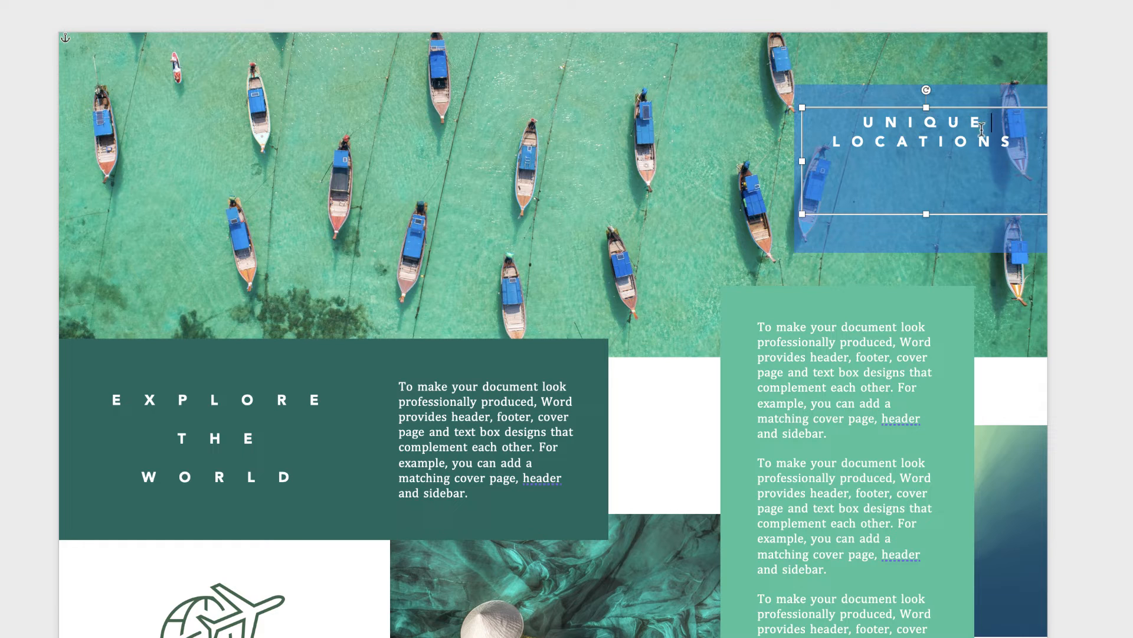
key("Return")
mouse_move(926, 214)
left_mouse_down()
mouse_move(926, 181)
mouse_move(937, 210)
mouse_move(937, 200)
left_mouse_up()
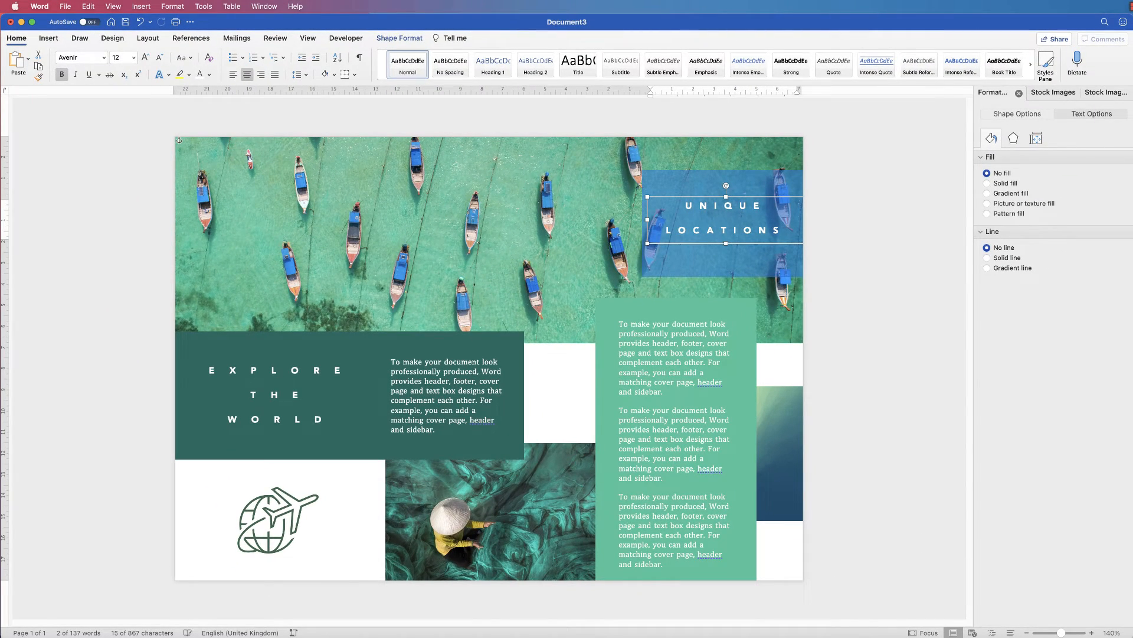
Step: Align the "UNIQUE LOCATIONS" text box and the blue block vertically to their middle, and clear the selection
left_click(725, 261, "shift")
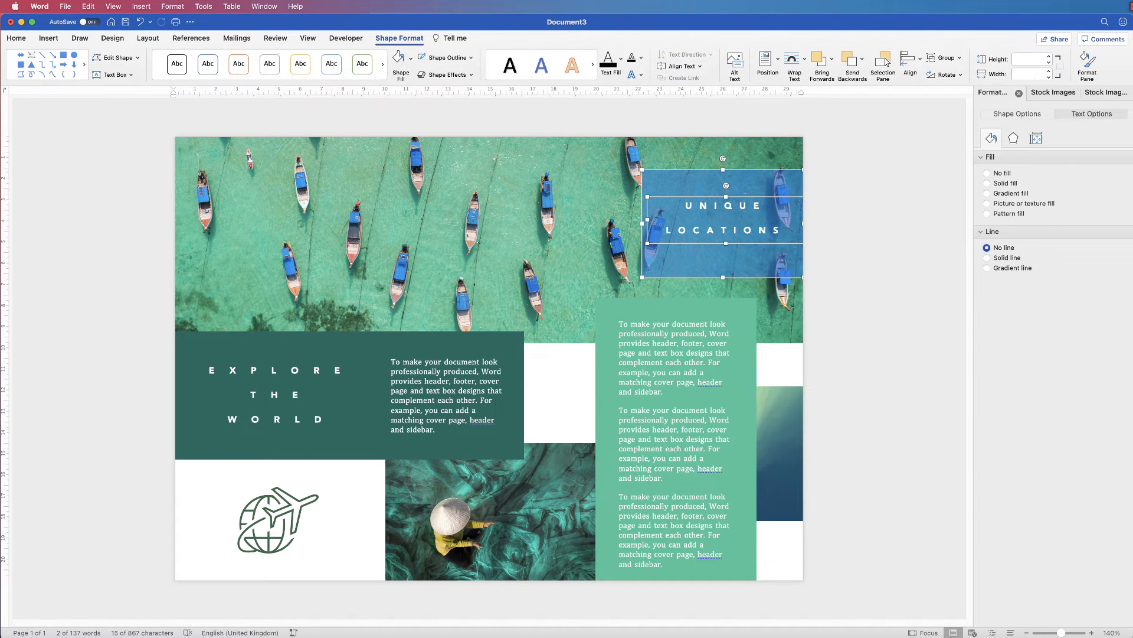
left_click(909, 59)
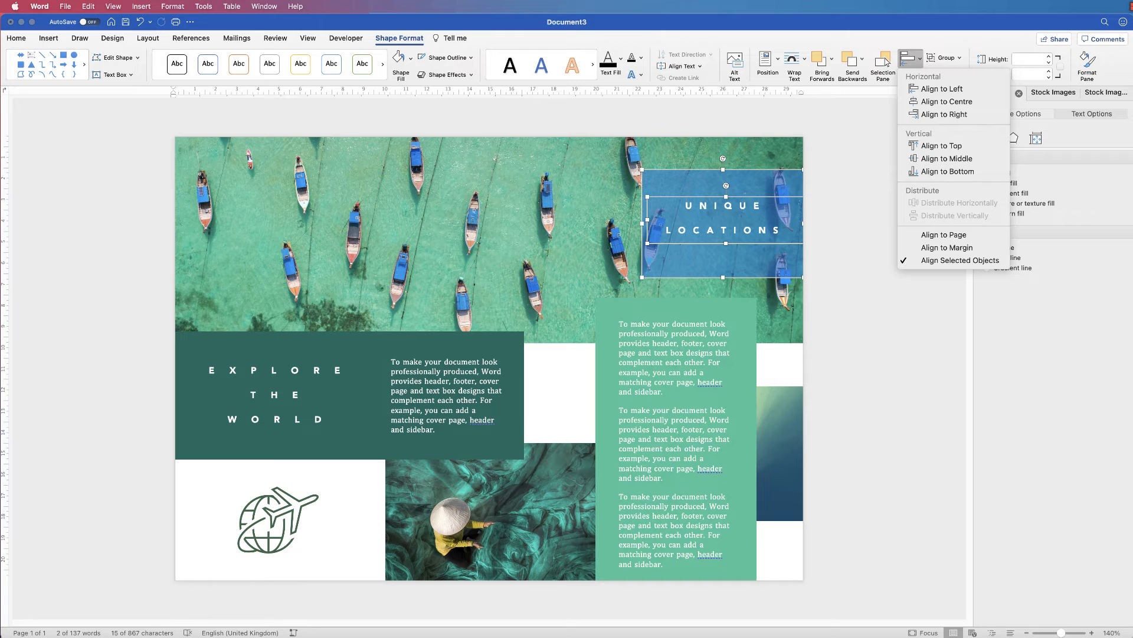
left_click(947, 158)
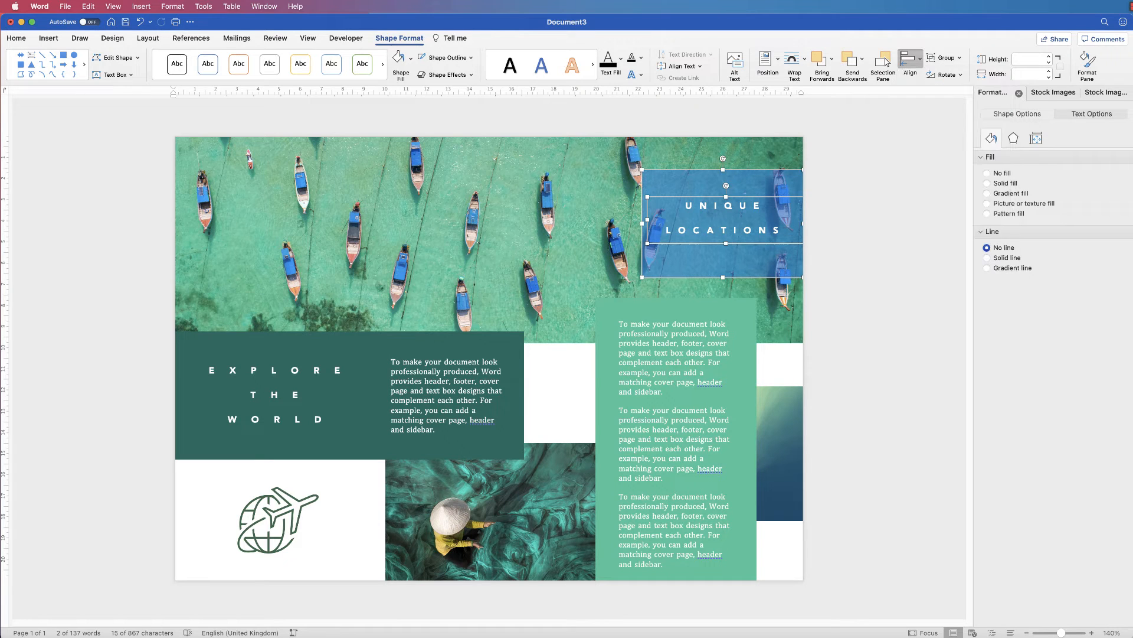
key("Escape")
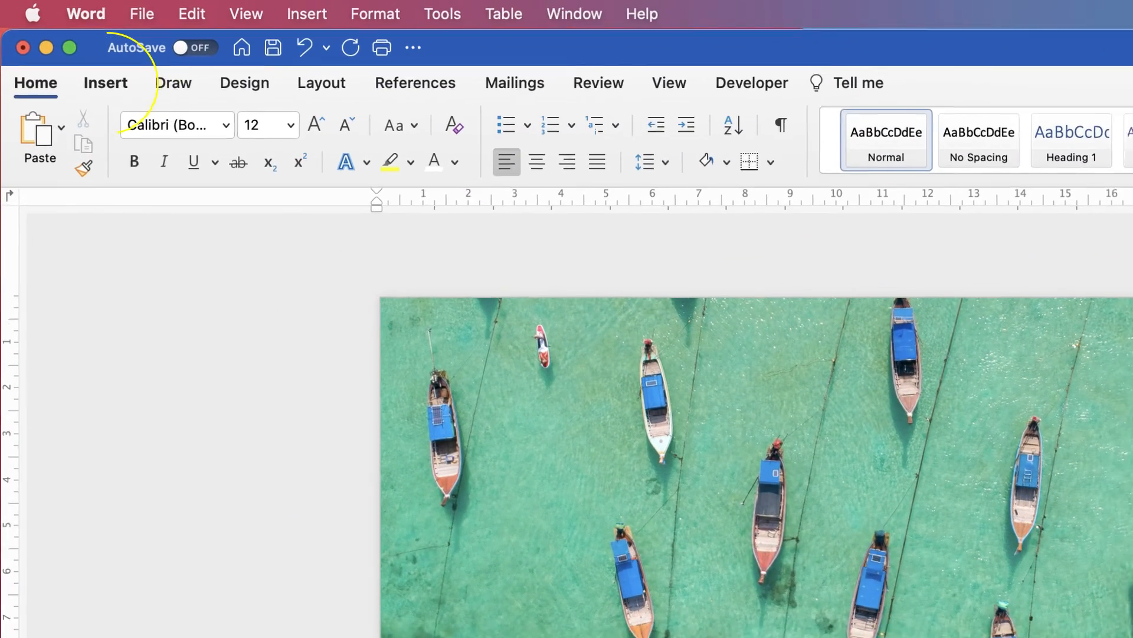
Step: Insert a page break to add a second page to the brochure
left_click(47, 39)
left_click(137, 131)
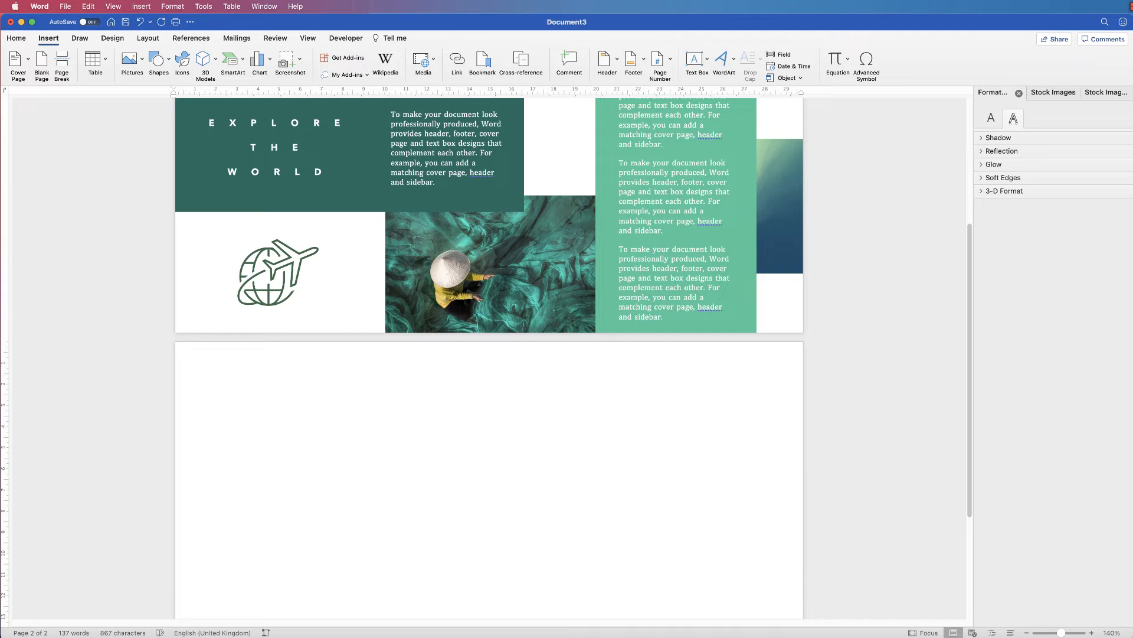
key("super+grave")
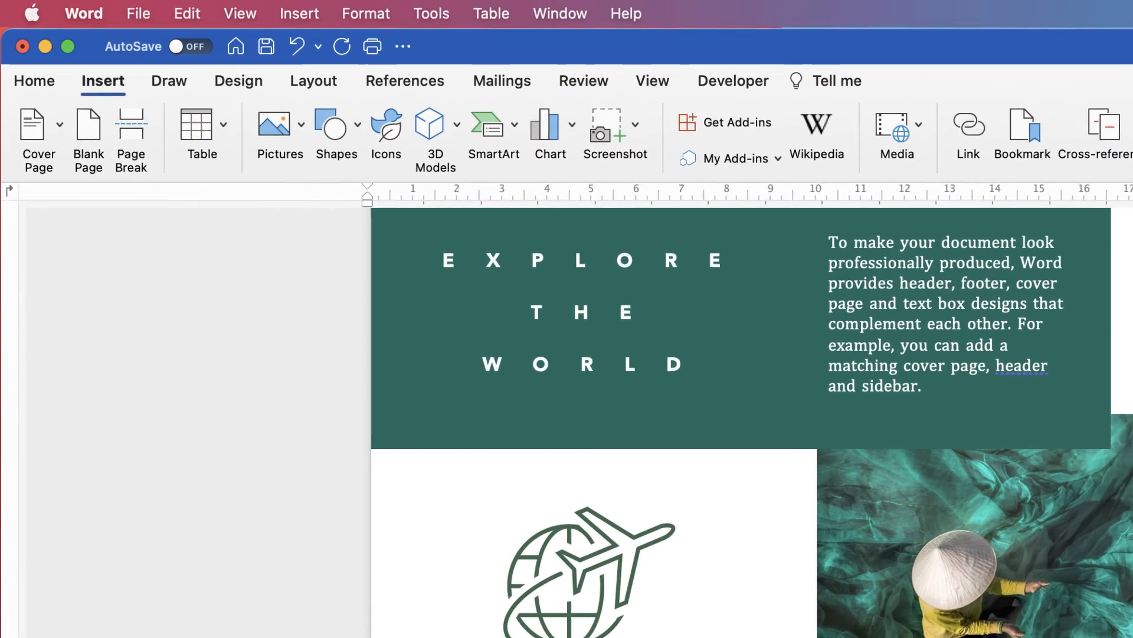
Step: Draw a rectangle about 2.87 cm high on the second page, set its width to 9.7 cm and place it against the page's left edge
left_click(334, 126)
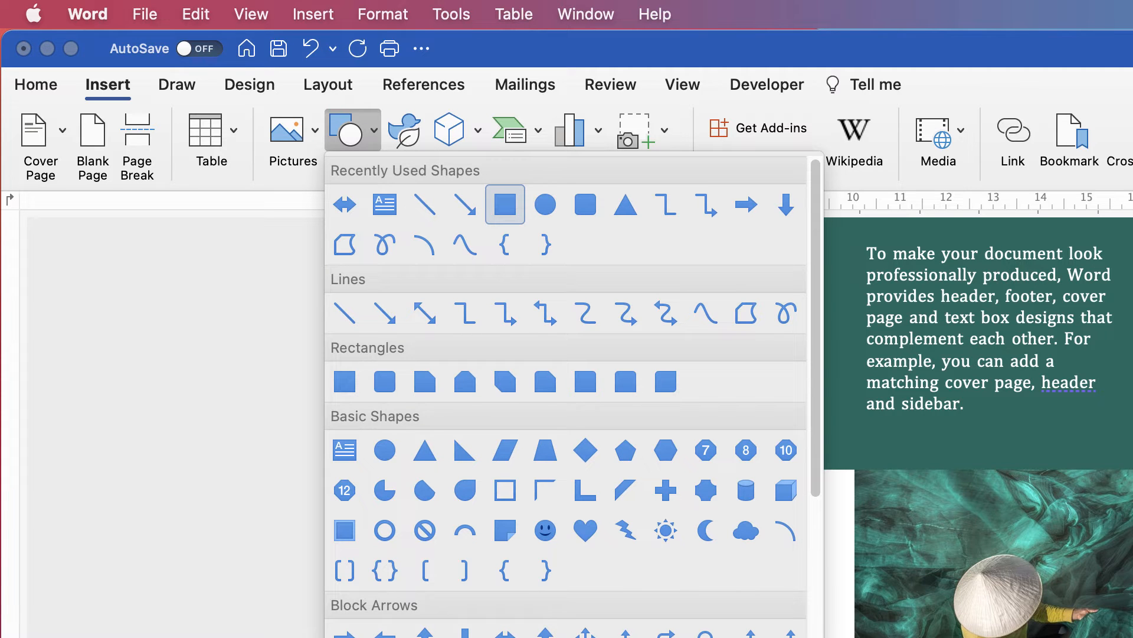
left_click(345, 381)
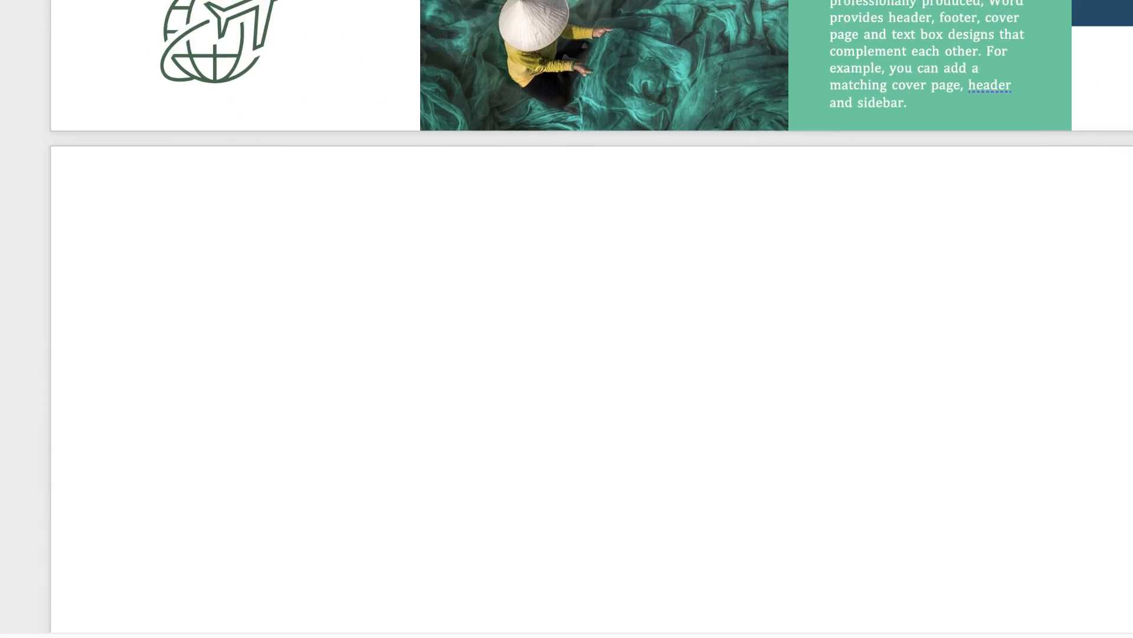
left_click_drag(73, 238, 436, 343)
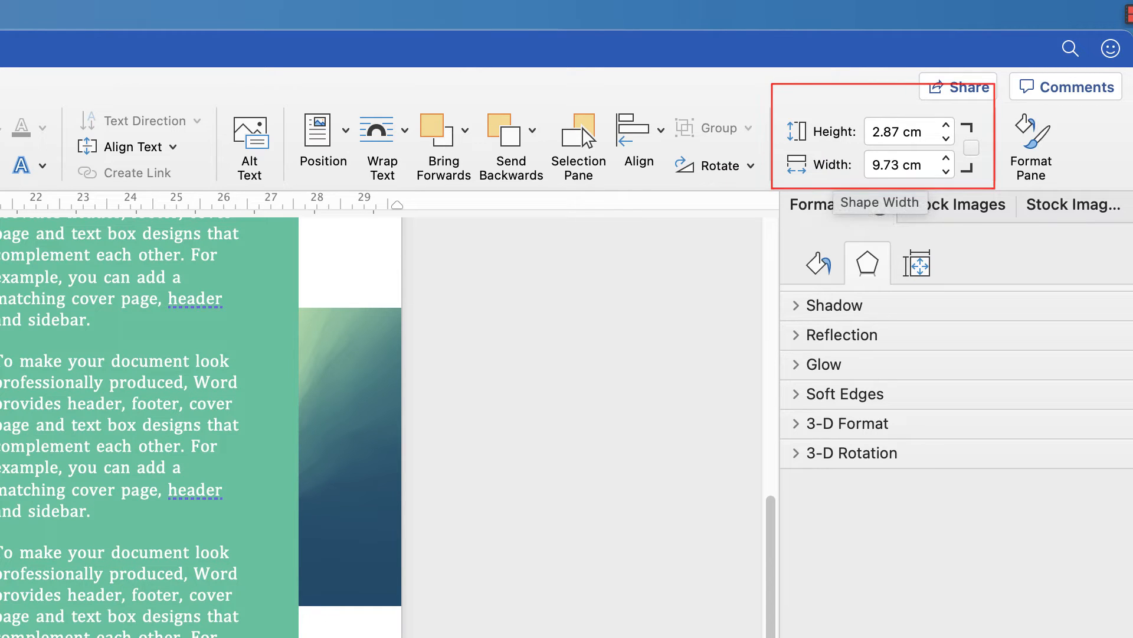
left_click_drag(901, 165, 873, 165)
type("9.7")
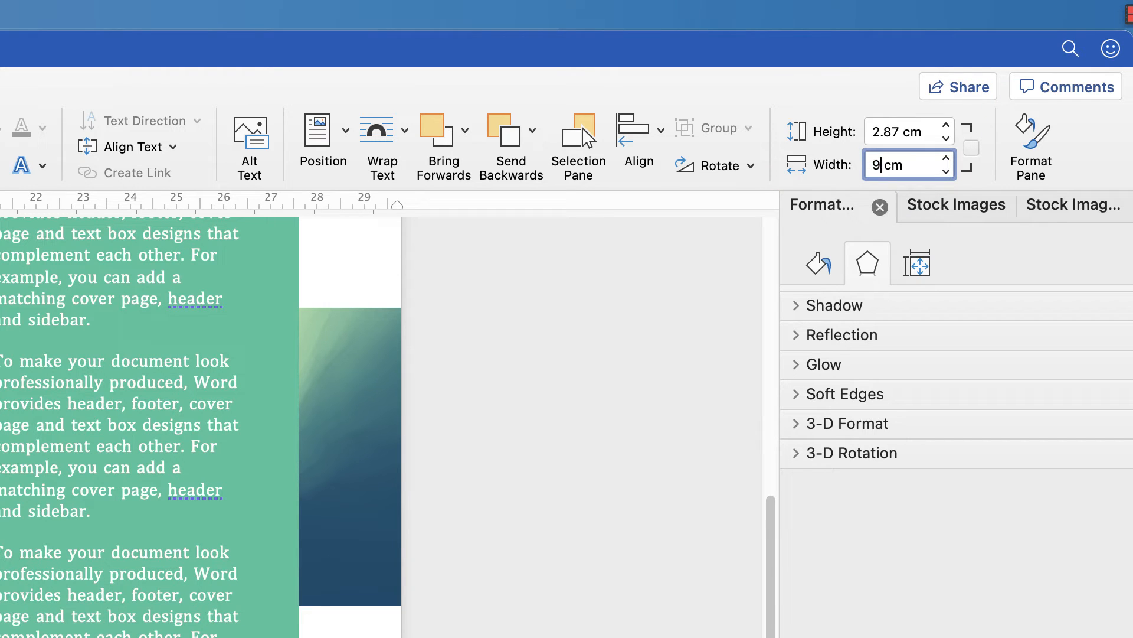
key("Return")
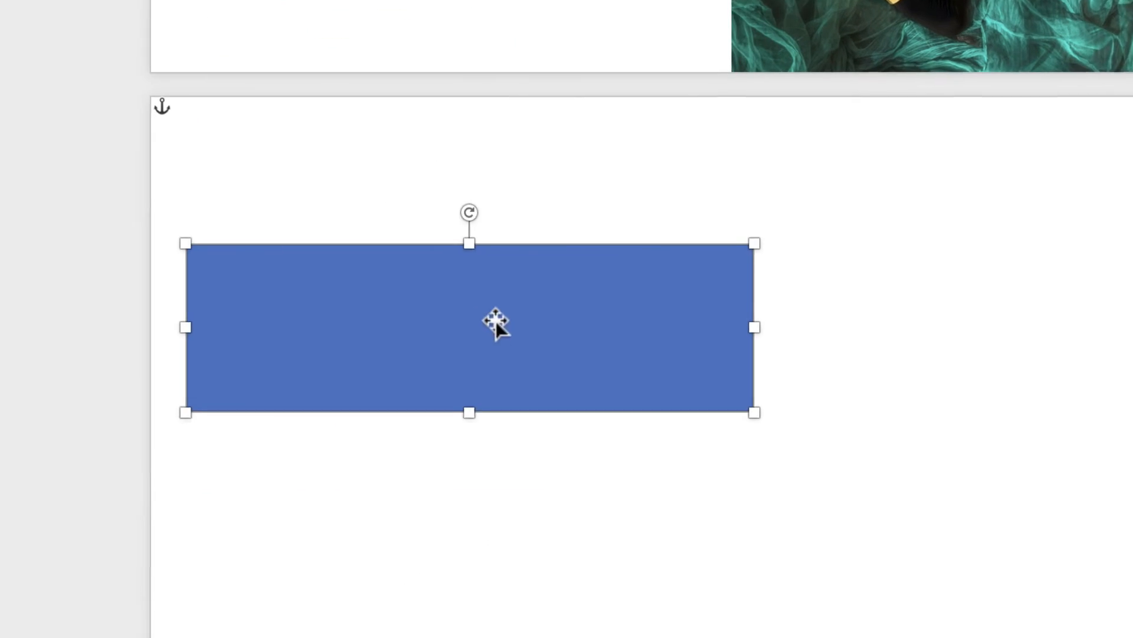
mouse_move(496, 320)
left_mouse_down()
mouse_move(519, 314)
mouse_move(498, 314)
mouse_move(496, 324)
left_mouse_up()
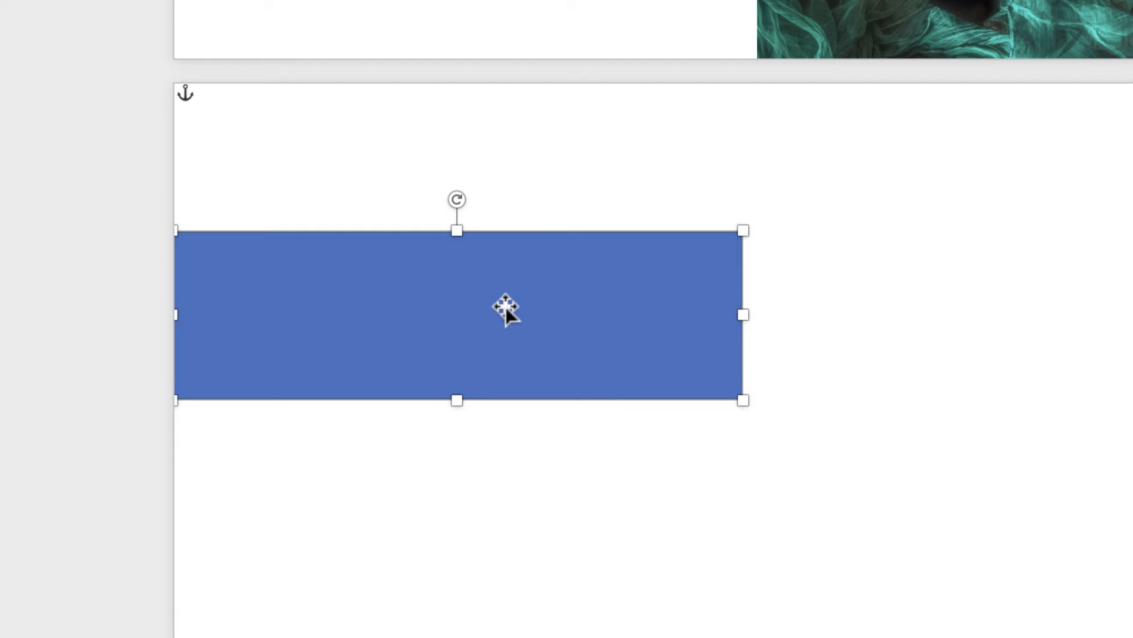
Step: Duplicate the rectangle into the middle of the page, lower than the original, and set the copy's width to 10 cm
left_click_drag(503, 307, 1066, 509)
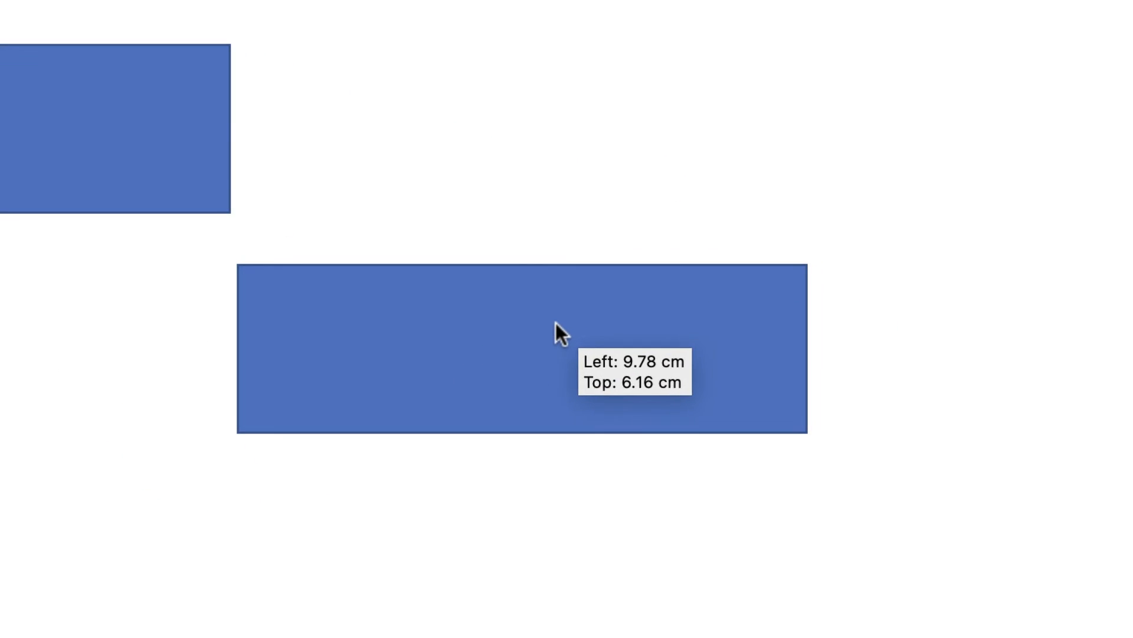
left_click_drag(555, 322, 556, 323)
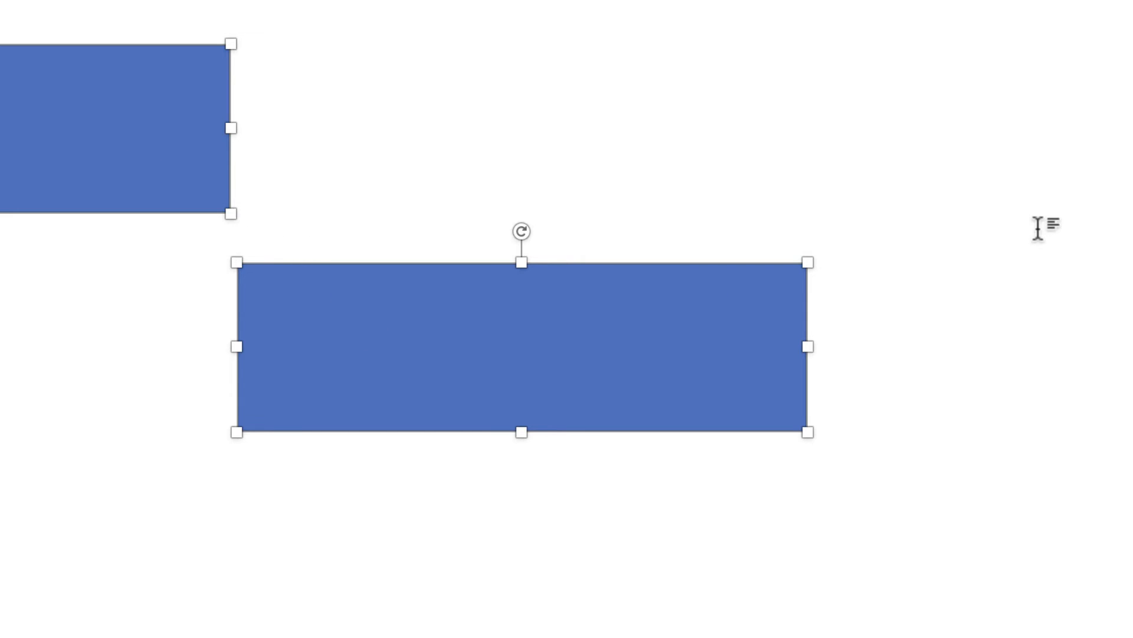
left_click(974, 248)
left_click(526, 353, "ctrl")
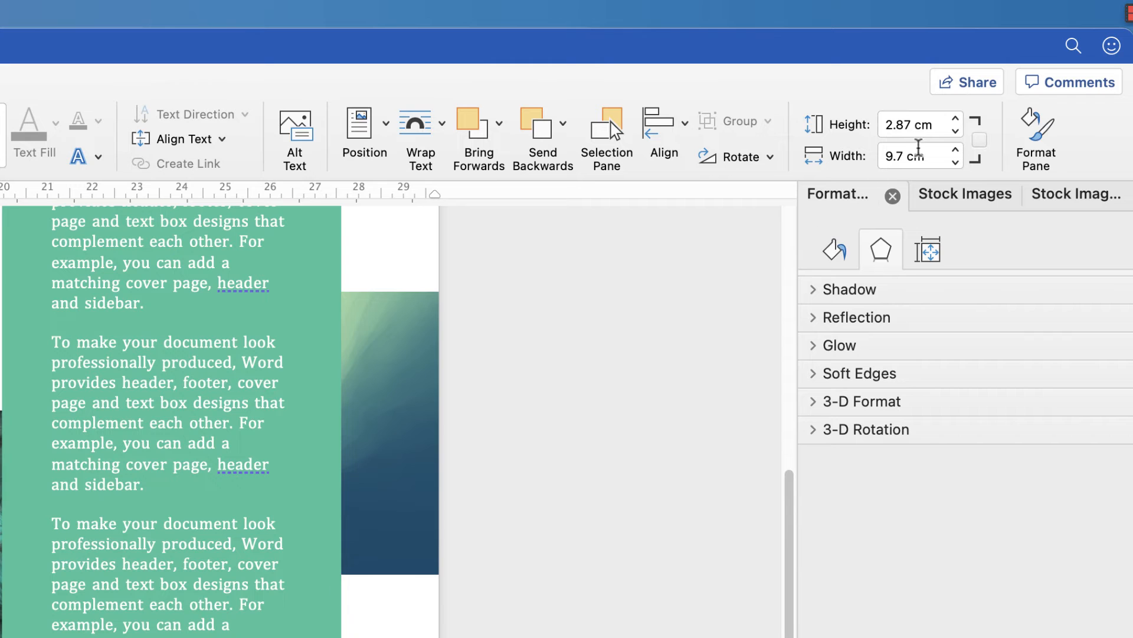
left_click_drag(928, 155, 838, 171)
type("10")
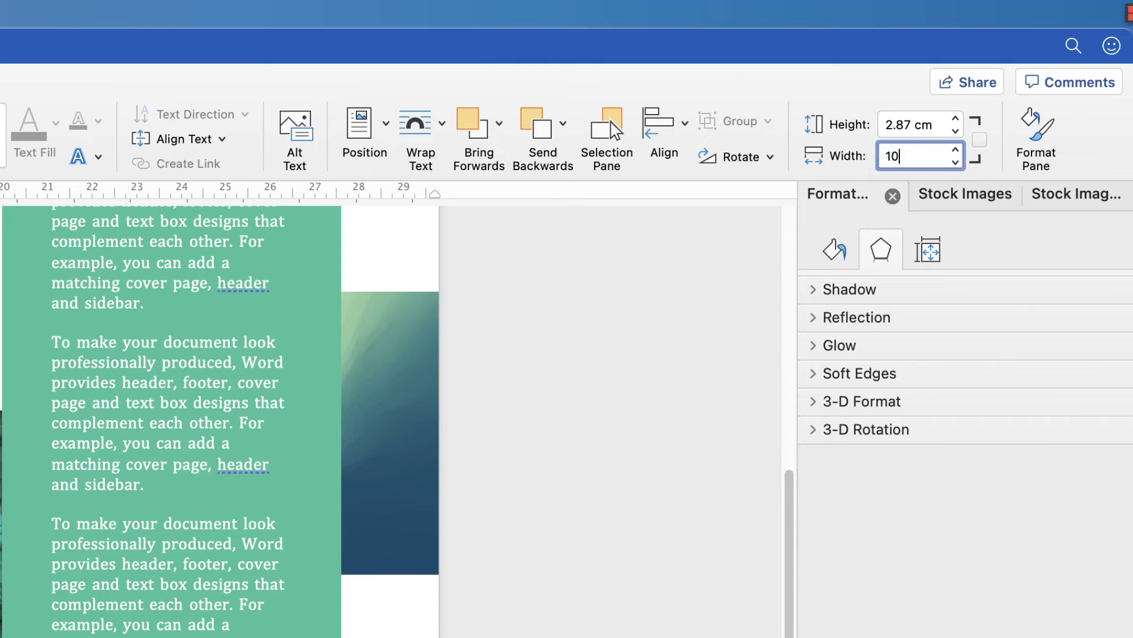
key("Return")
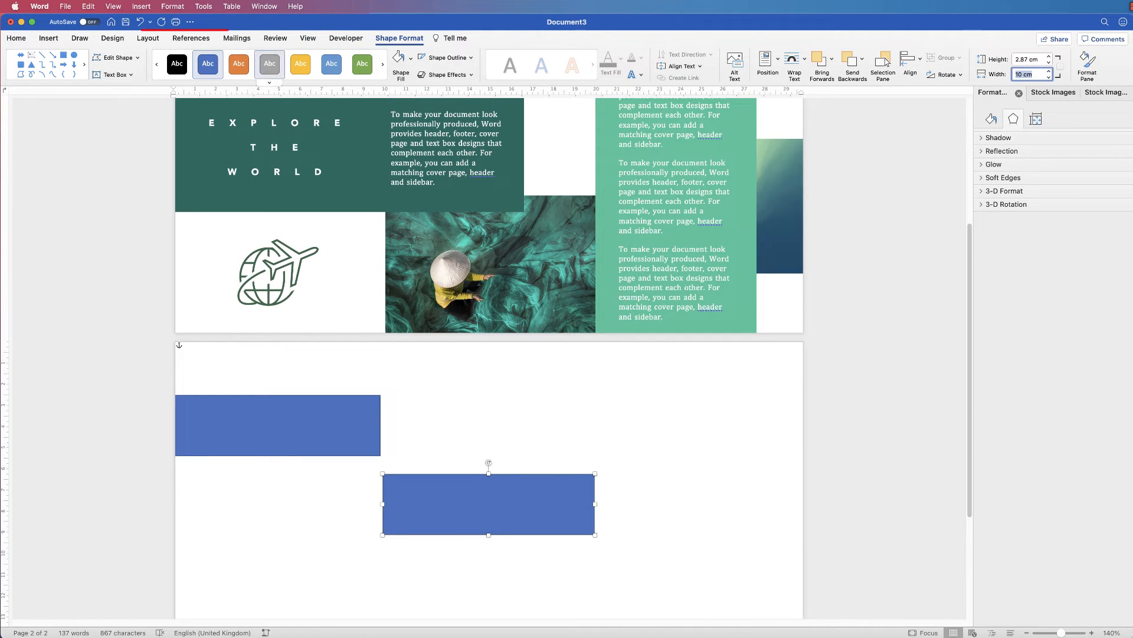
Step: Apply the grey shape style to the middle rectangle and place a copy of it against the page's right edge
left_click(269, 65)
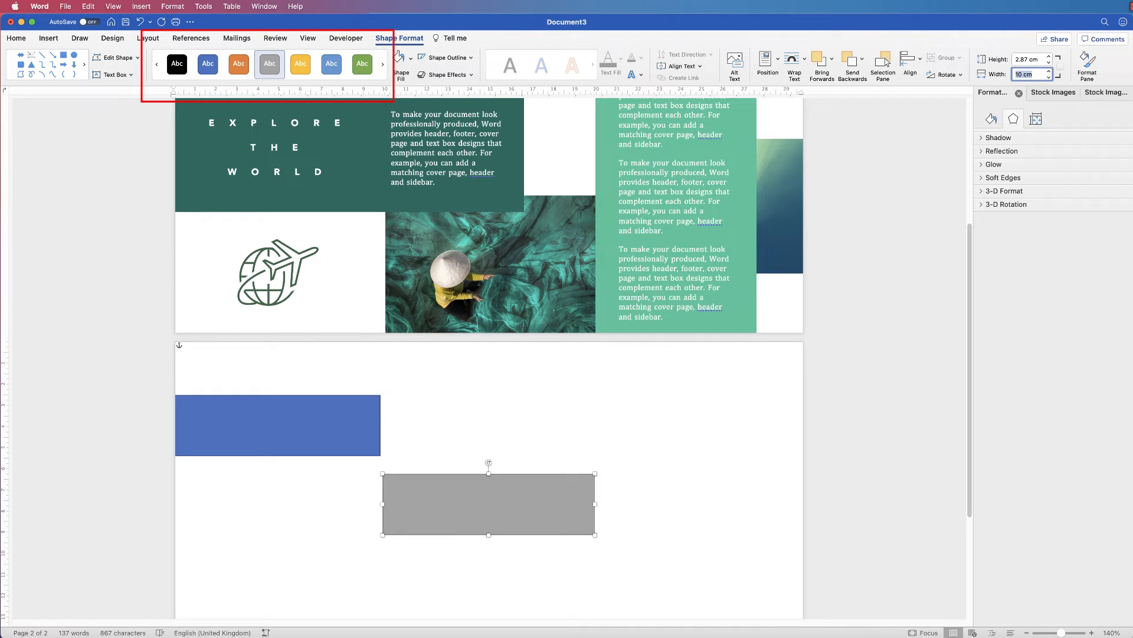
mouse_move(498, 503)
left_mouse_down()
mouse_move(575, 528)
mouse_move(648, 525)
mouse_move(710, 503)
mouse_move(695, 421)
mouse_move(707, 423)
left_mouse_up()
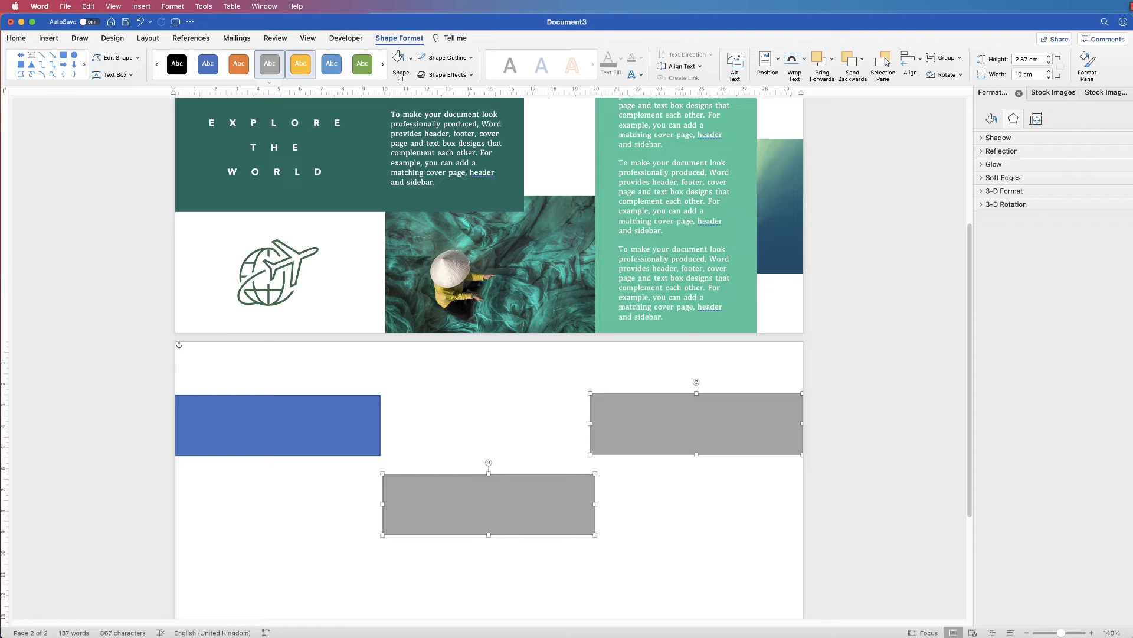
Step: Apply the yellow shape style to the rectangle in the third panel and remove the outlines from all three rectangles
left_click(301, 63)
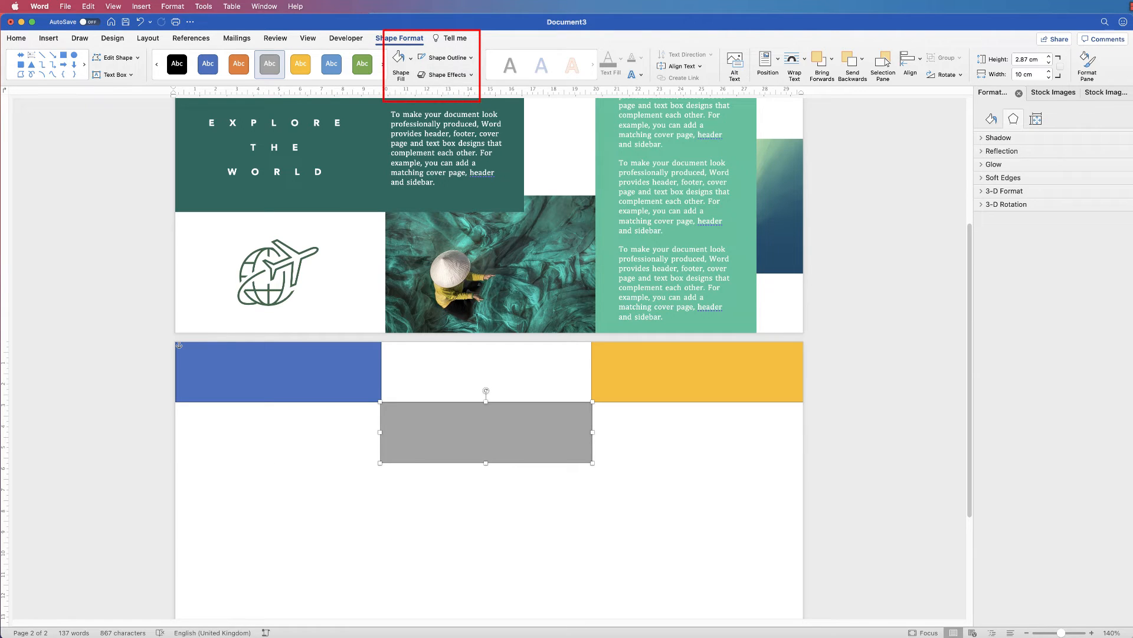
left_click(446, 58)
left_click(697, 372)
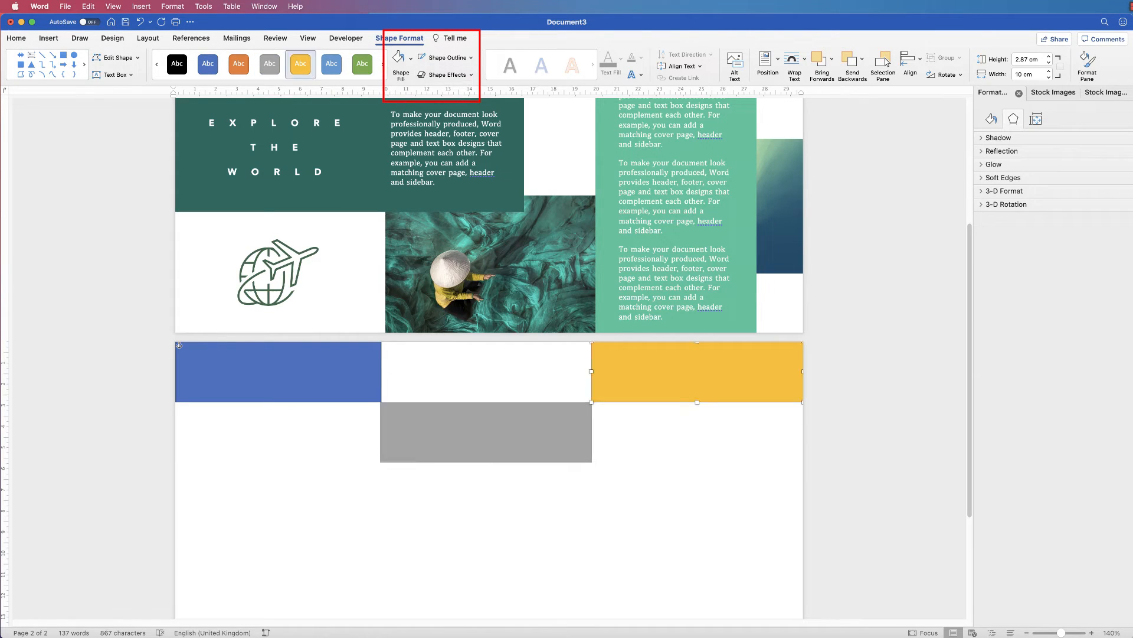
left_click(446, 58)
left_click(289, 372)
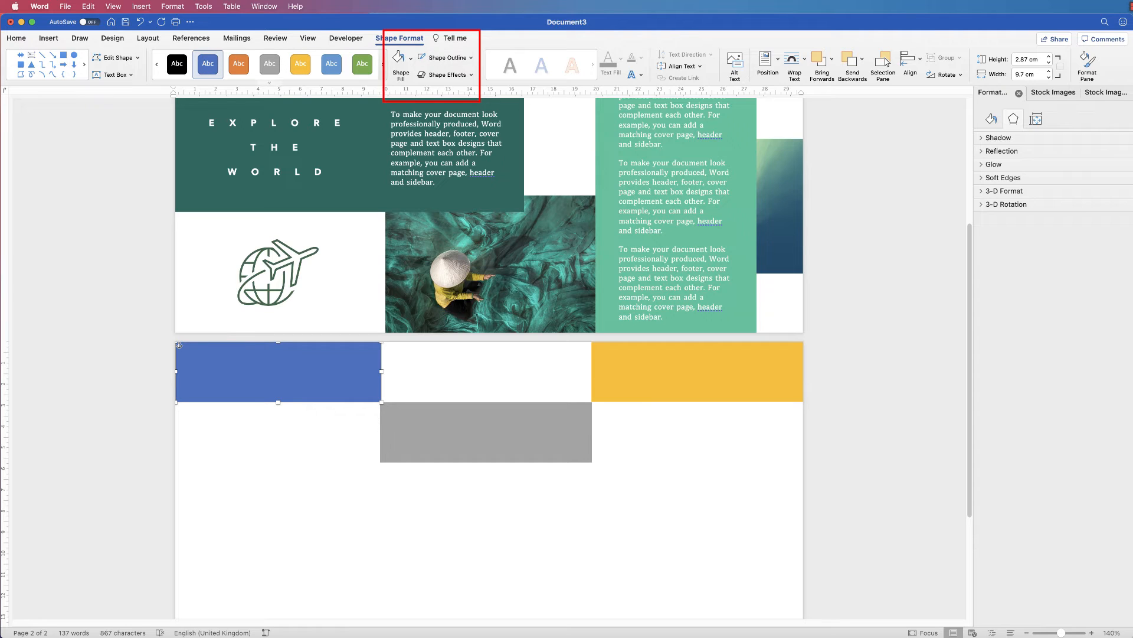
left_click(447, 58)
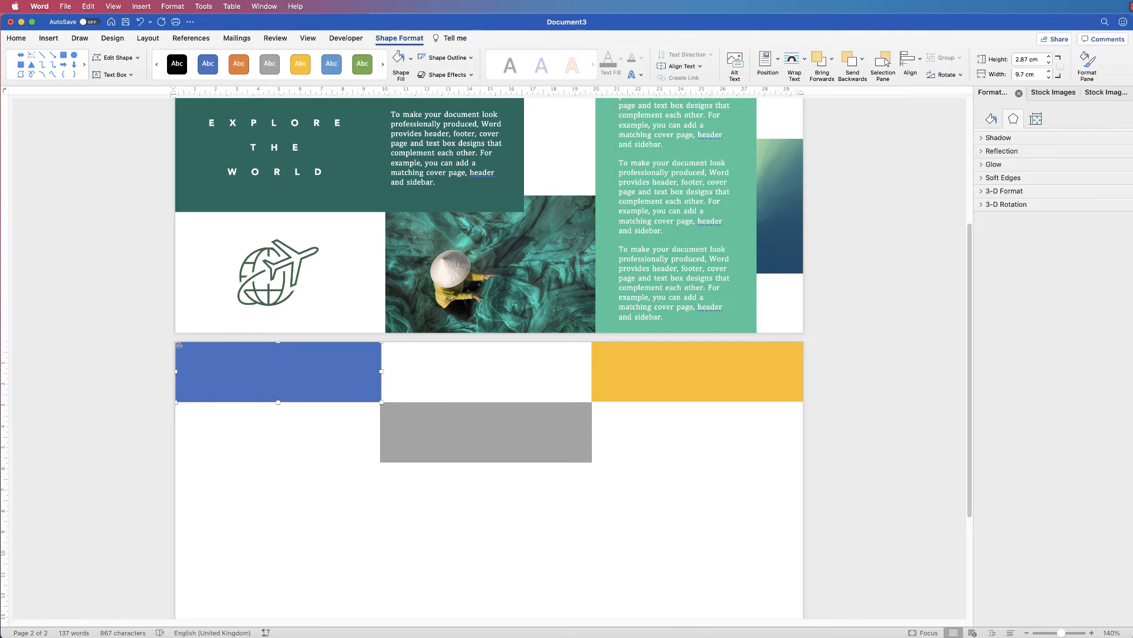
Step: Align the blue rectangle with the page's left edge and move the grey one up to the page top between blue and yellow
scroll(490, 360, "up", 10)
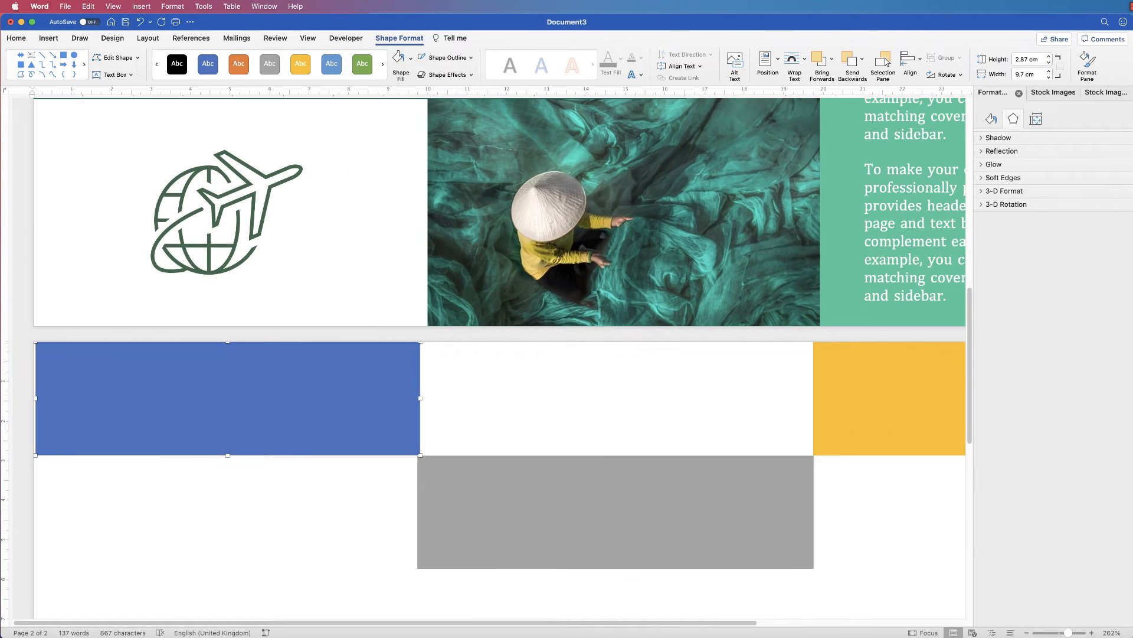
left_click_drag(243, 407, 242, 413)
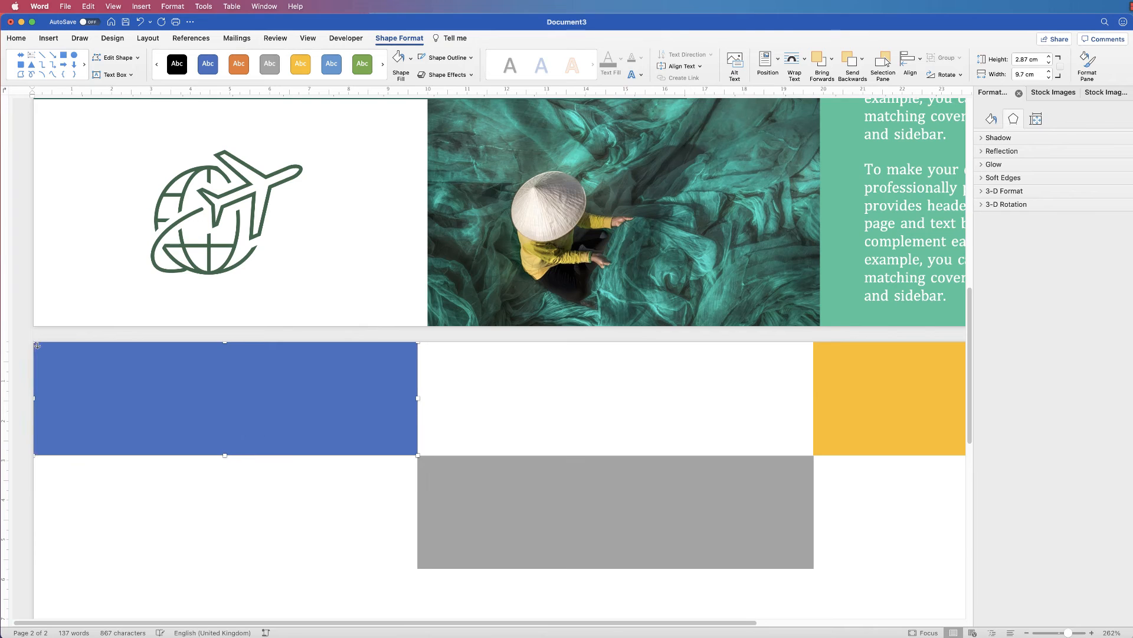
left_click_drag(573, 512, 573, 399)
key("Escape")
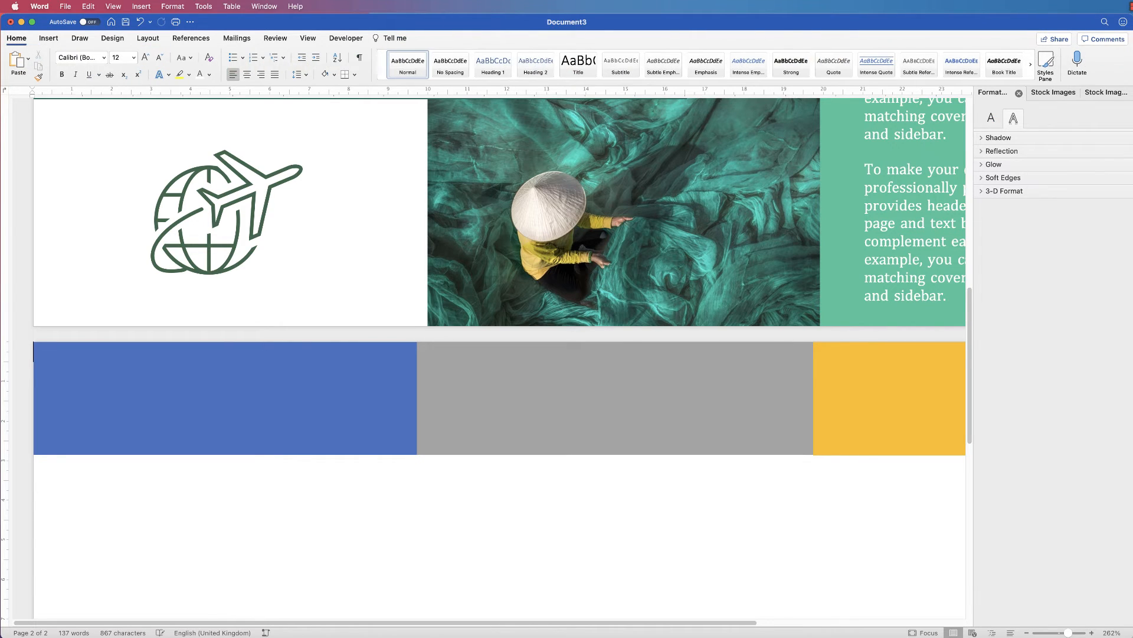
scroll(572, 378, "down", 10)
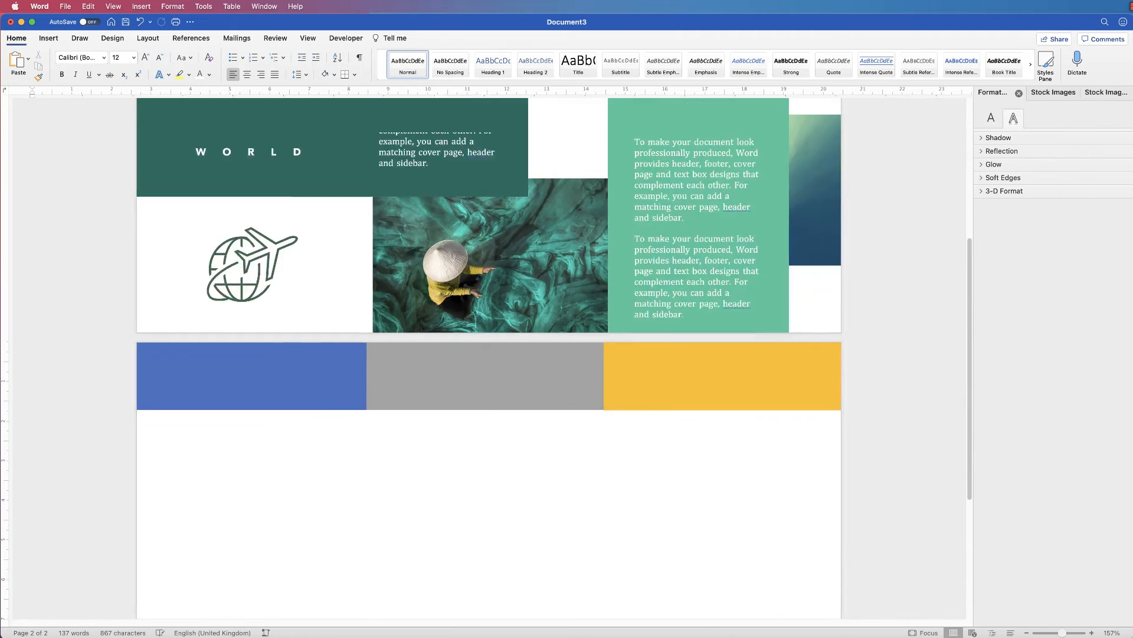
scroll(489, 359, "down", 1)
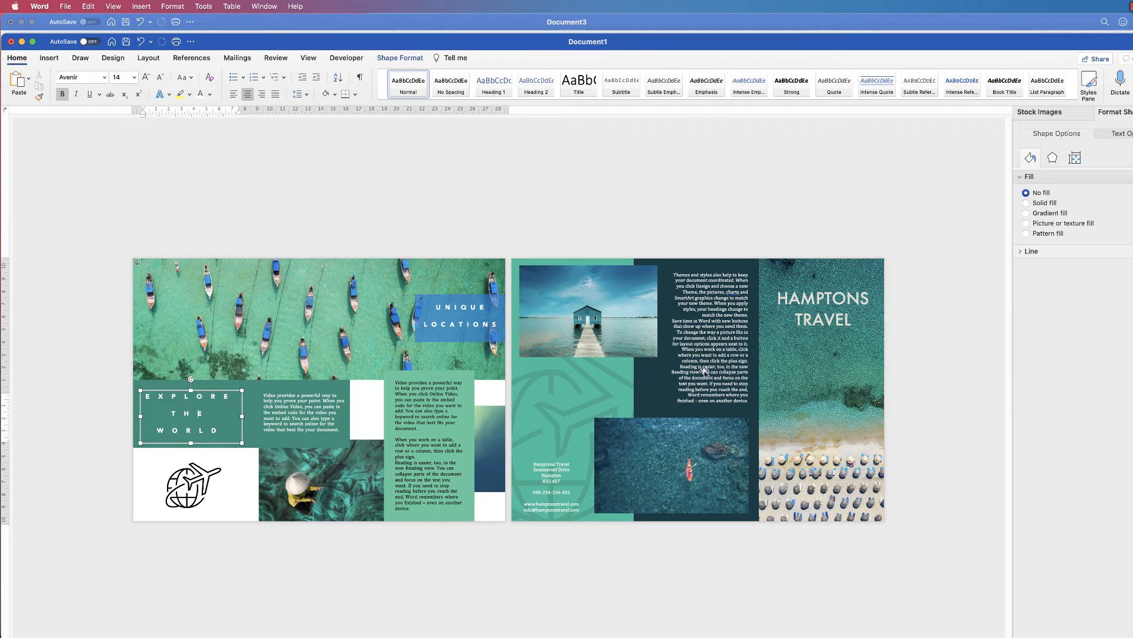
Step: Return to Document3, search the stock images for BEACH and insert the aerial photo of turquoise sea and rows of beach umbrellas
left_click(474, 25)
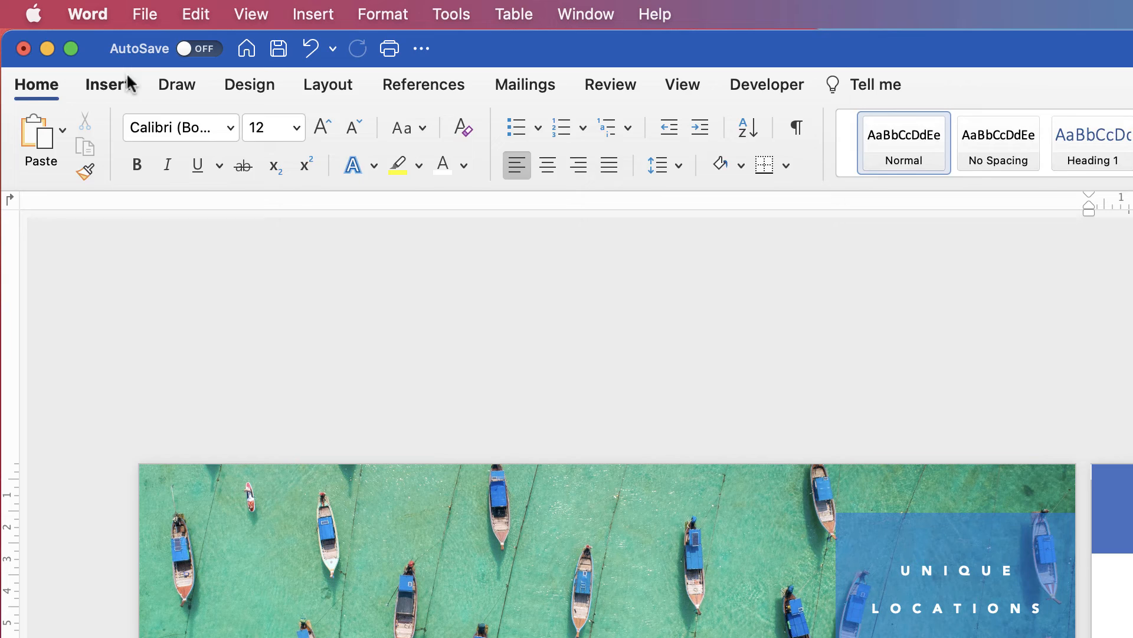
left_click(127, 77)
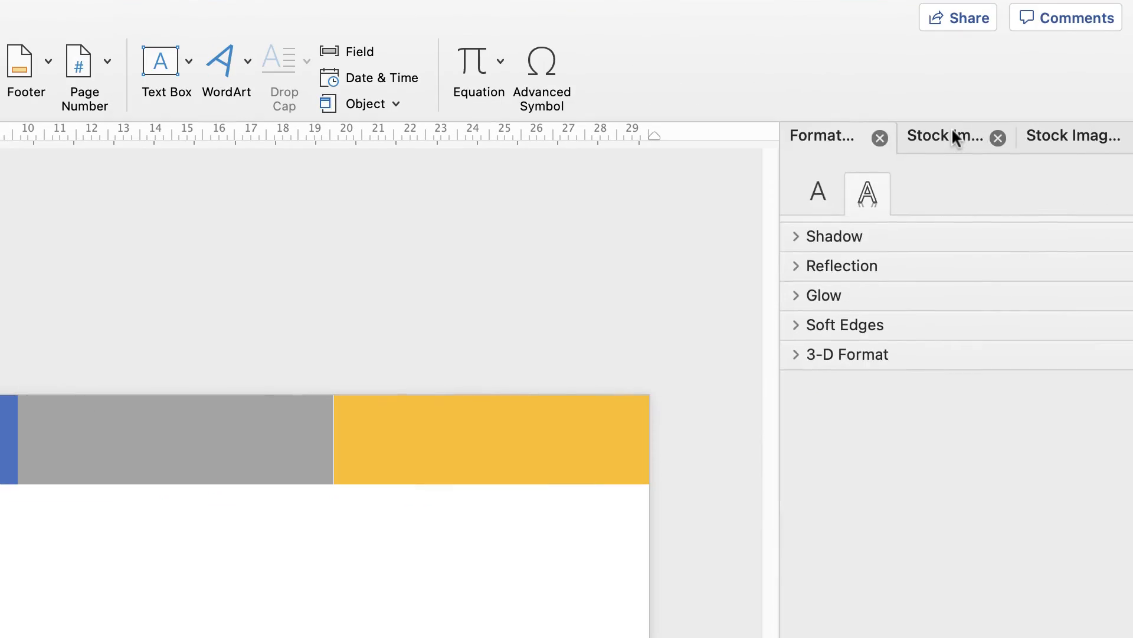
left_click(952, 133)
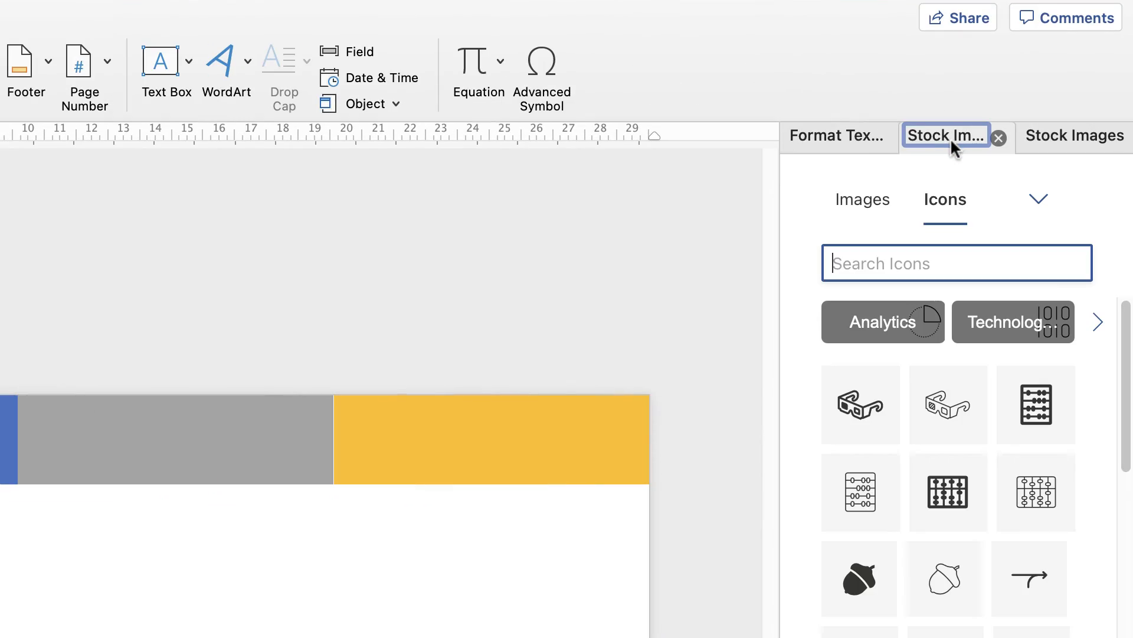
left_click(857, 200)
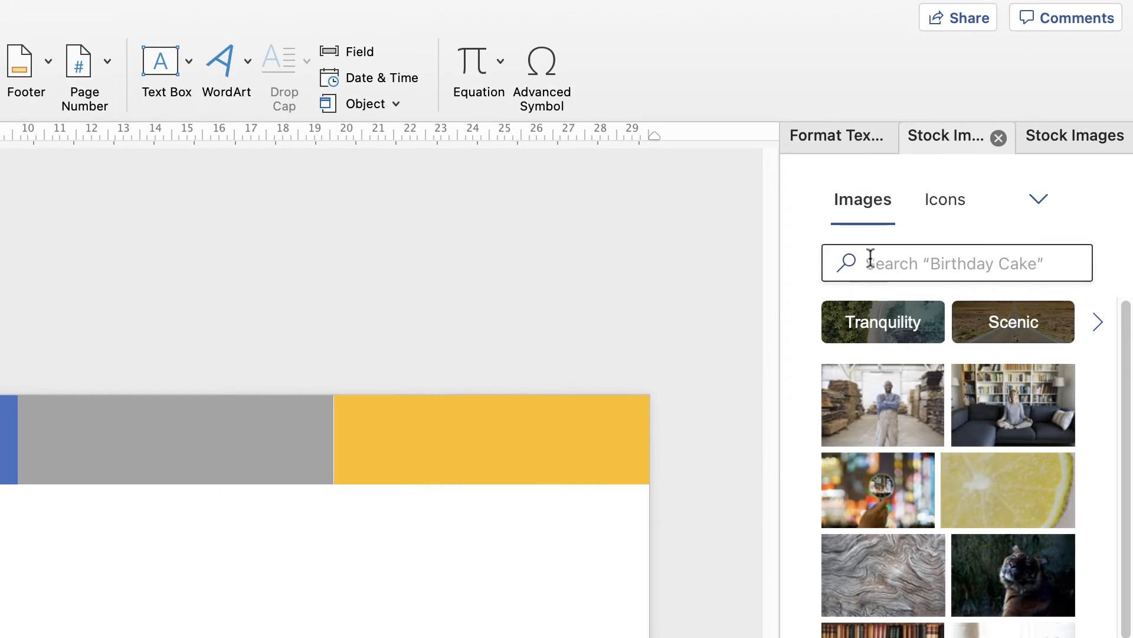
left_click(854, 261)
type("BEACH")
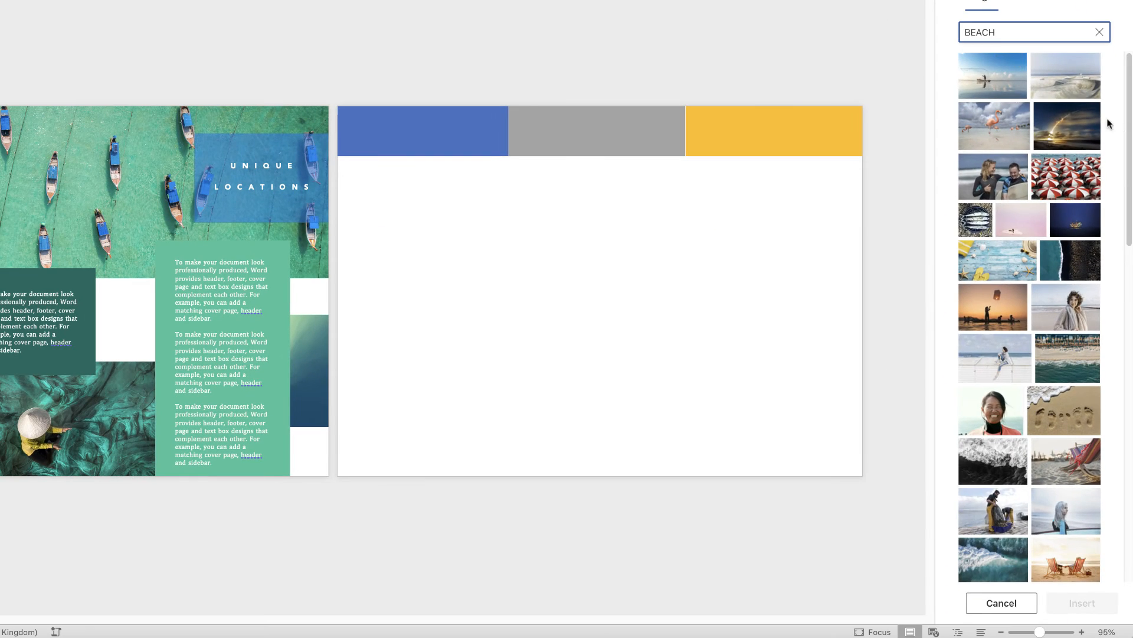
scroll(1102, 151, "down", 5)
left_click(1060, 384)
left_click(1078, 608)
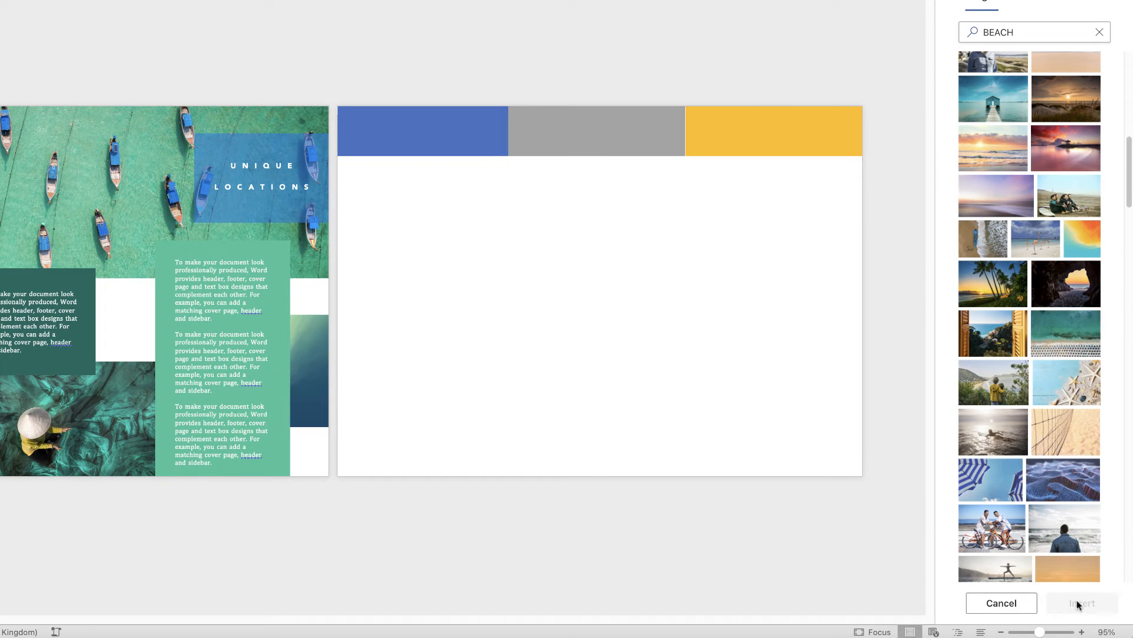
Step: Set the beach photo's text wrapping to In Front of Text
right_click(573, 266)
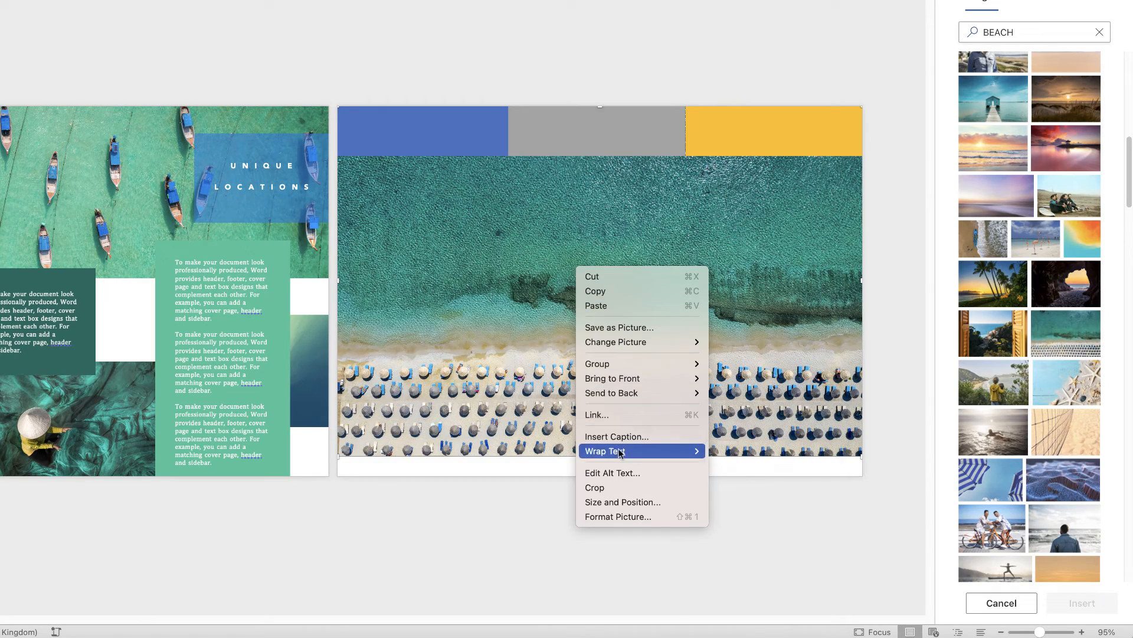
mouse_move(623, 452)
left_click(745, 553)
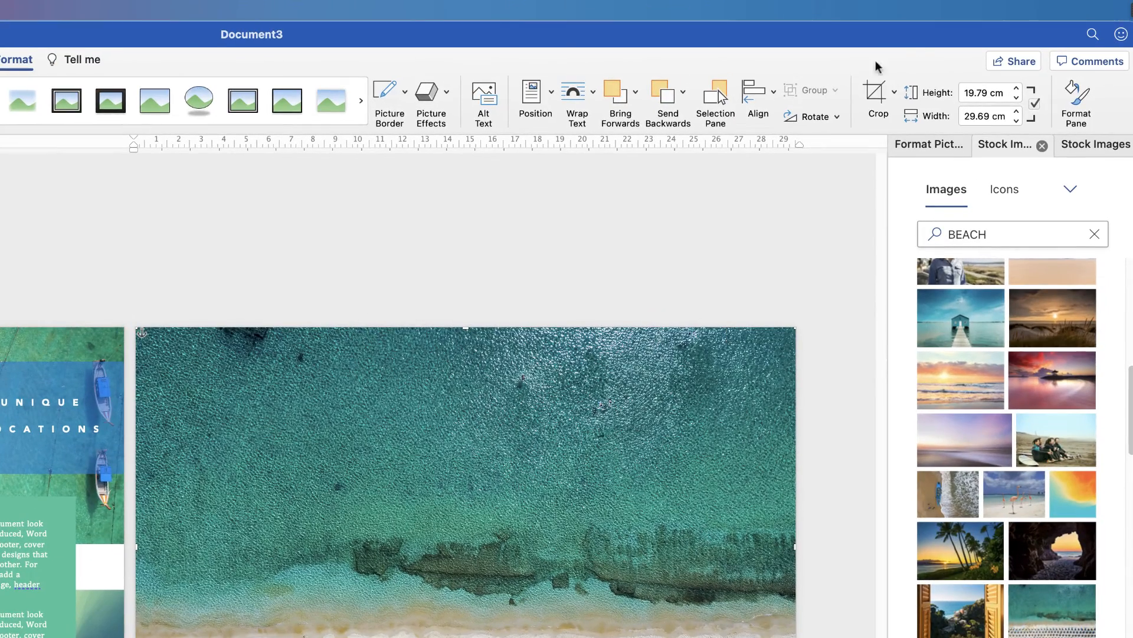
Step: Crop the beach photo to the third panel, about 10.02 cm wide, and shift the image sideways within the crop frame
left_click(889, 50)
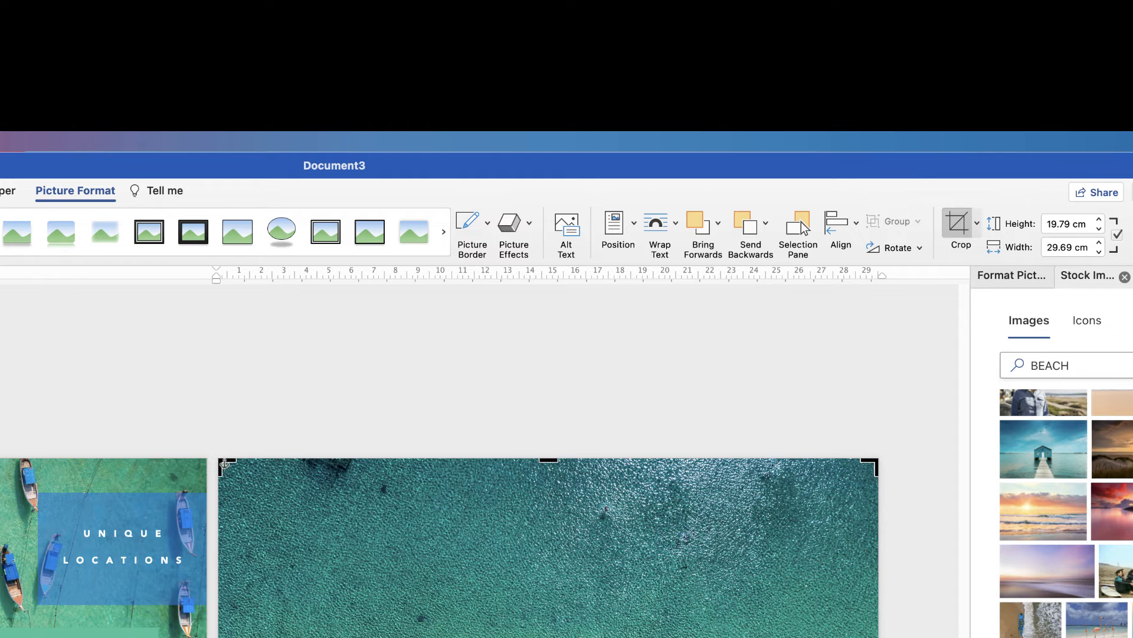
mouse_move(549, 620)
left_mouse_down()
mouse_move(592, 619)
mouse_move(548, 620)
left_mouse_up()
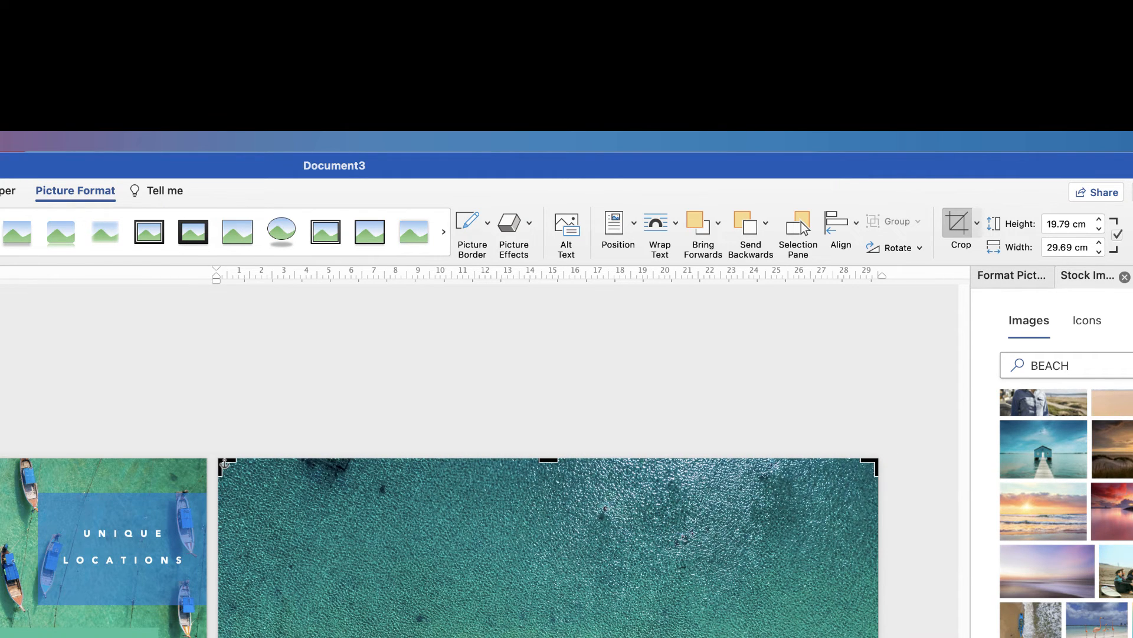
left_click_drag(220, 637, 656, 637)
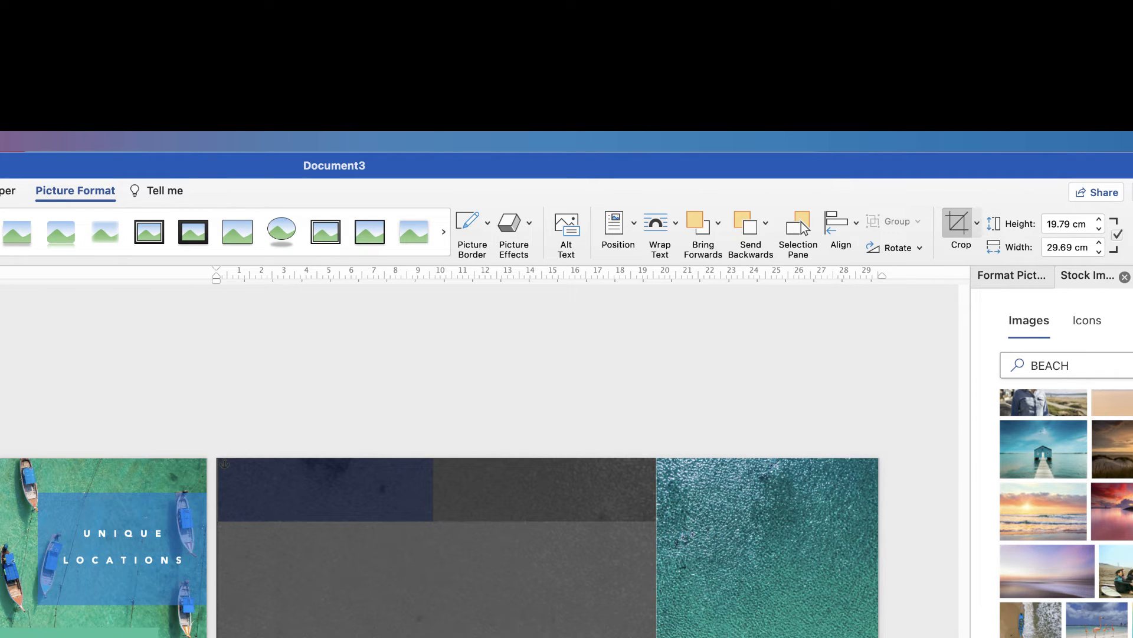
left_click_drag(656, 636, 656, 636)
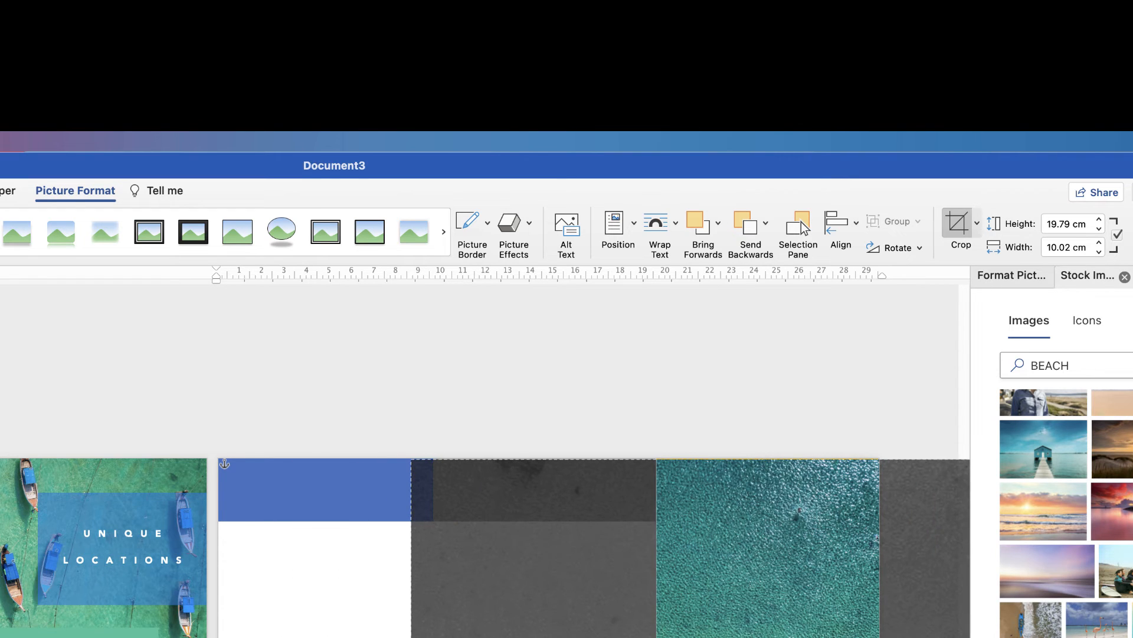
left_click_drag(708, 629, 861, 628)
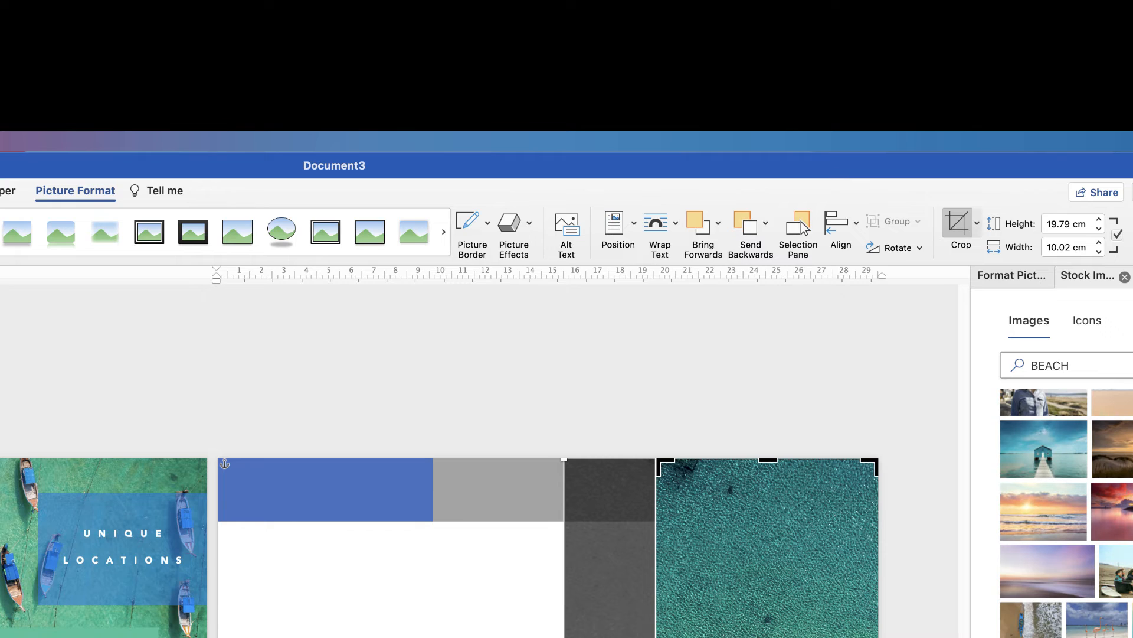
key("Escape")
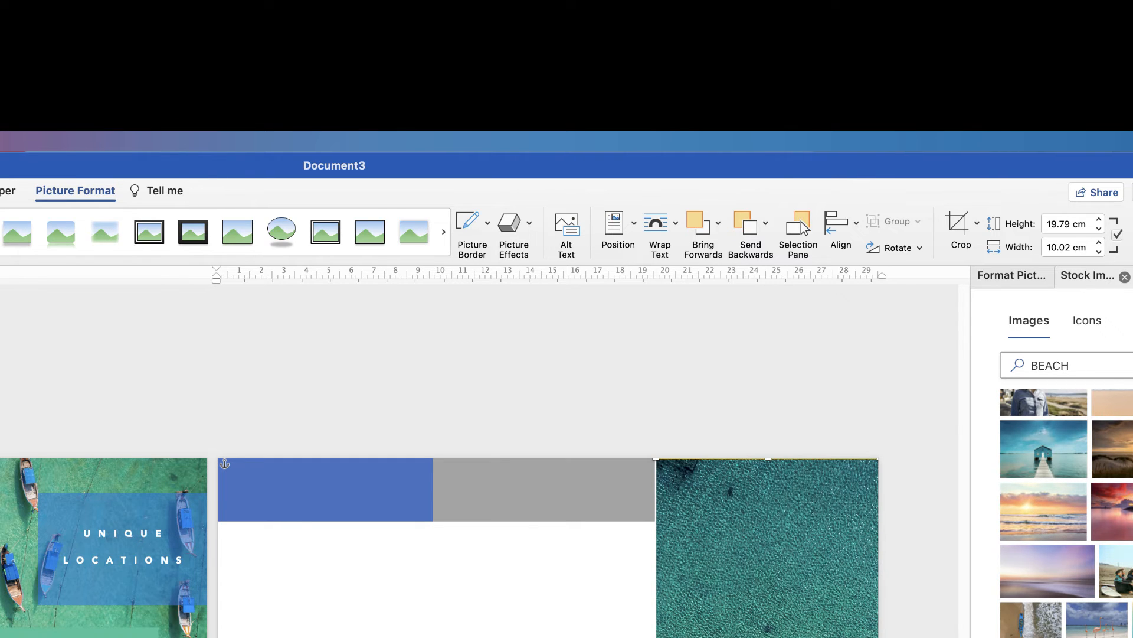
left_click(590, 632)
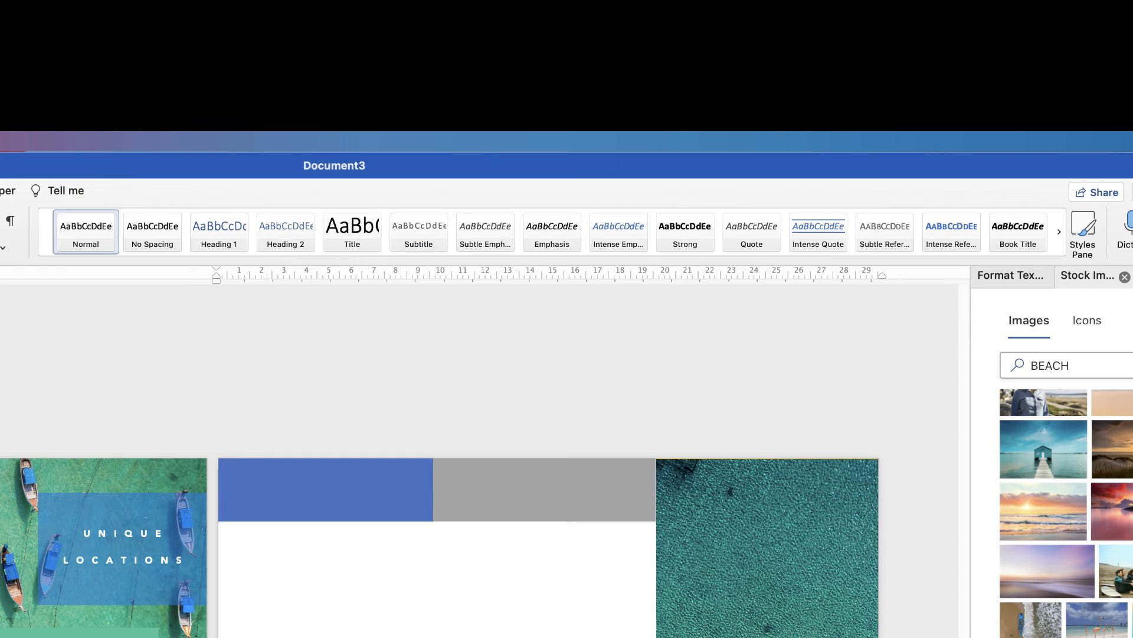
Step: Stretch the grey middle rectangle and the blue left rectangle down to fill the height of their panels
key("super+grave")
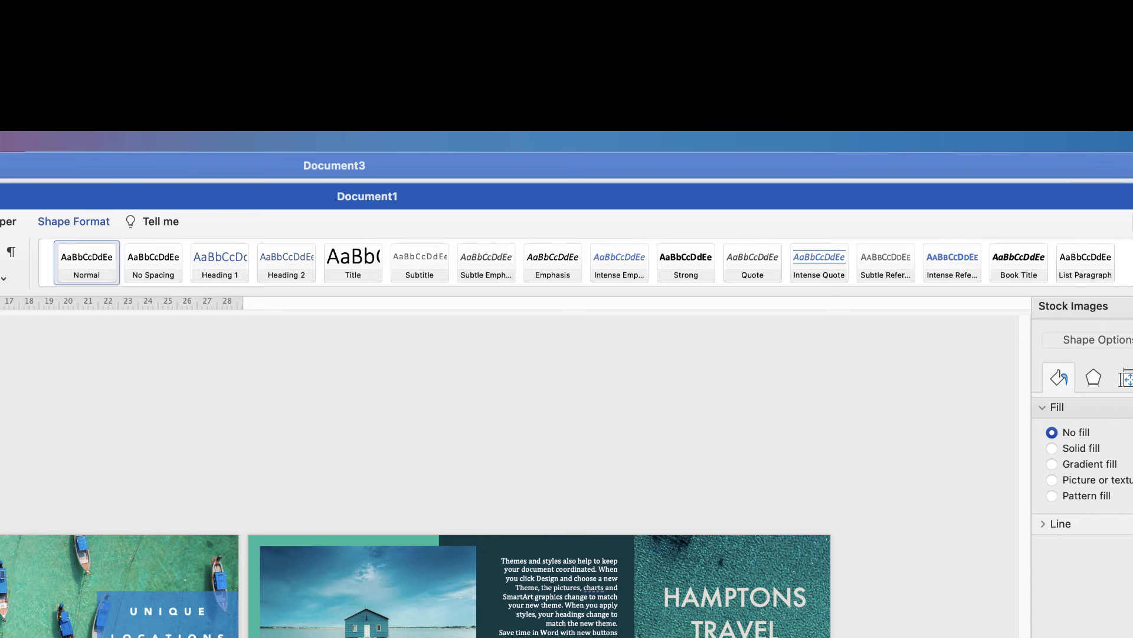
left_click(233, 167)
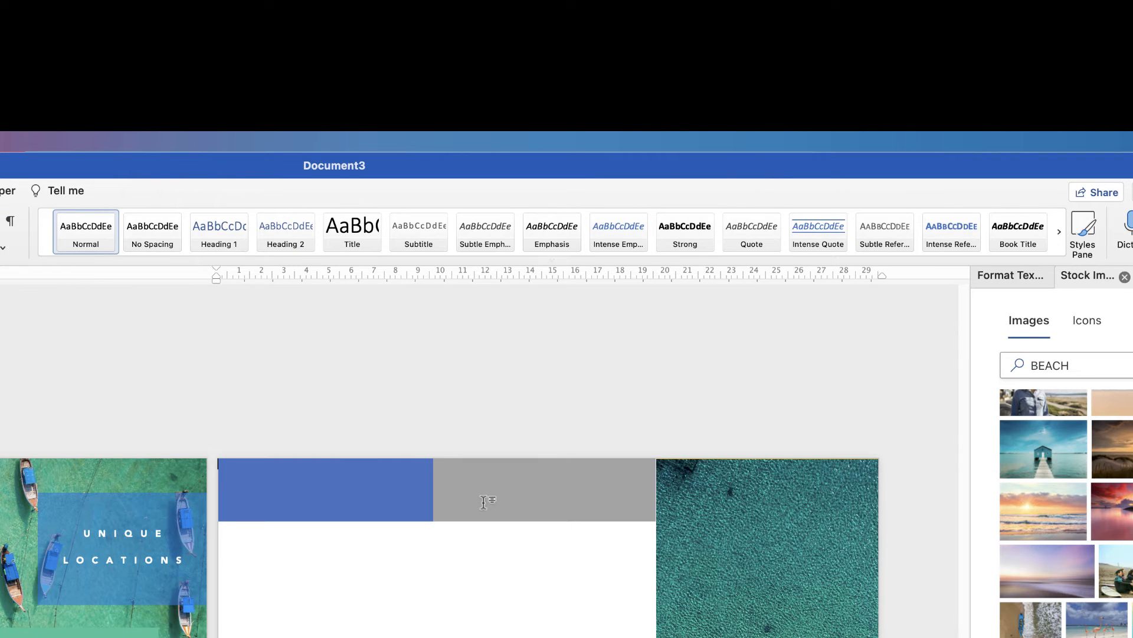
left_click(567, 499)
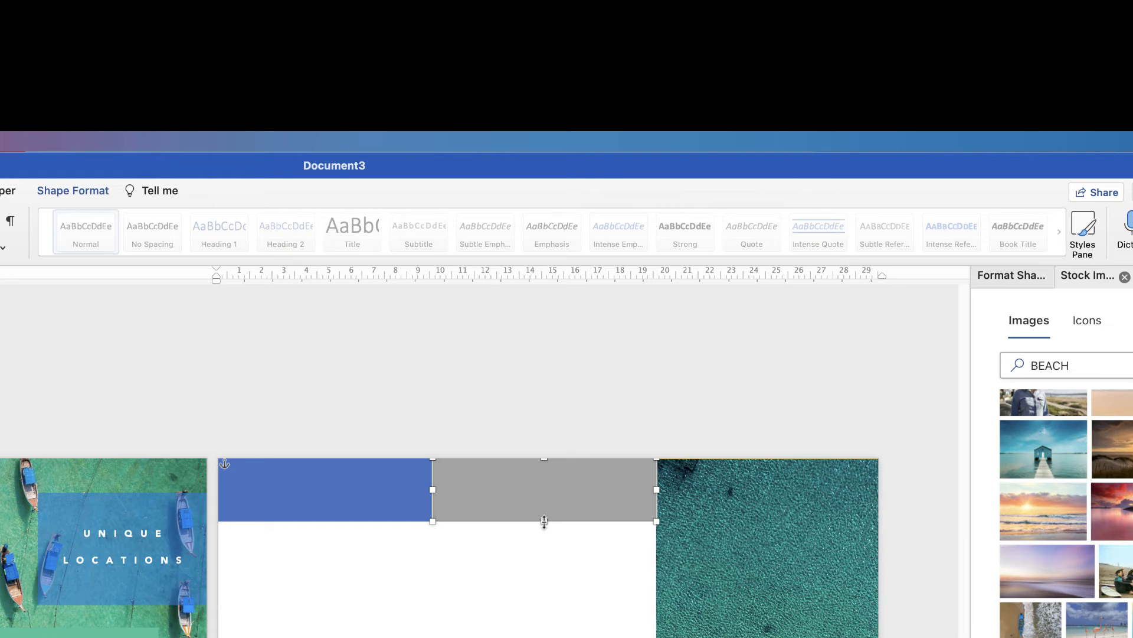
left_click_drag(543, 523, 544, 637)
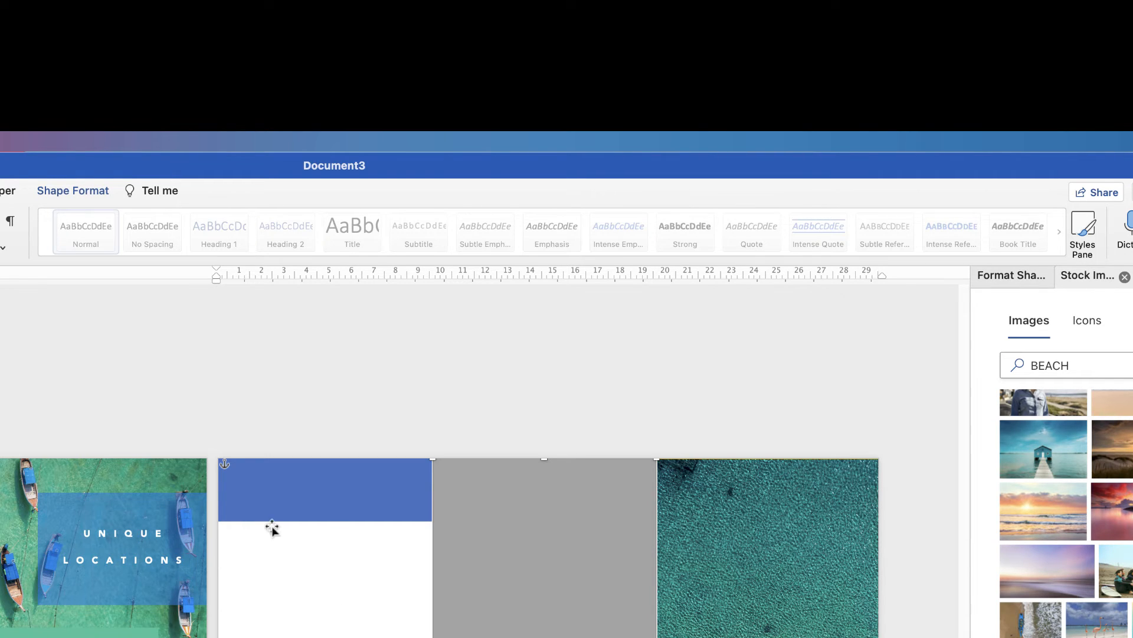
left_click(297, 494)
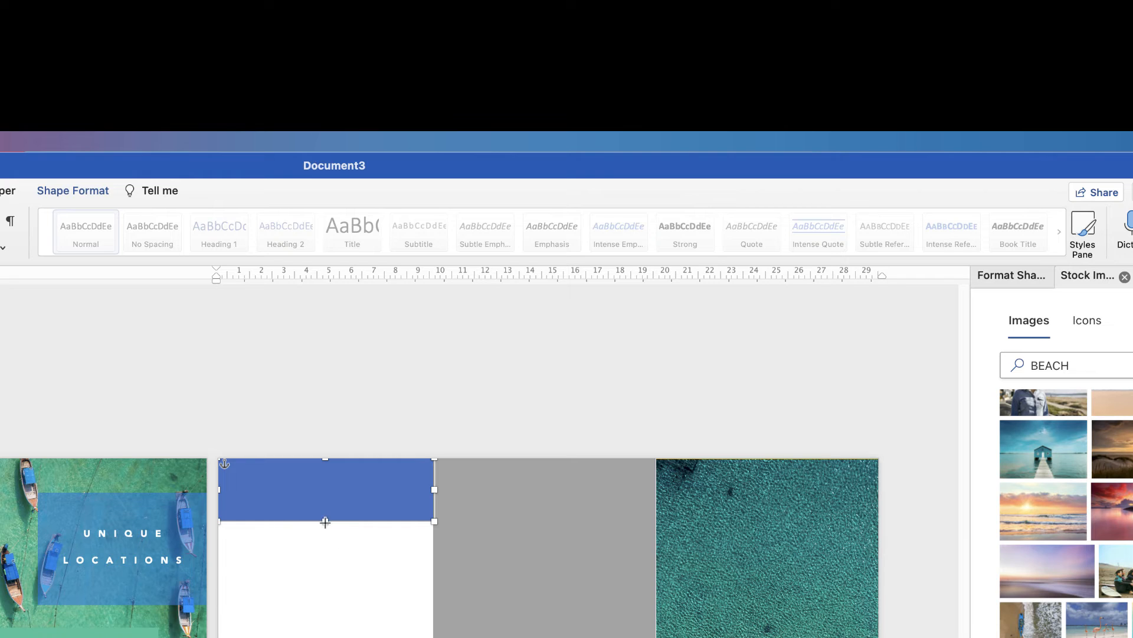
left_click_drag(326, 522, 326, 637)
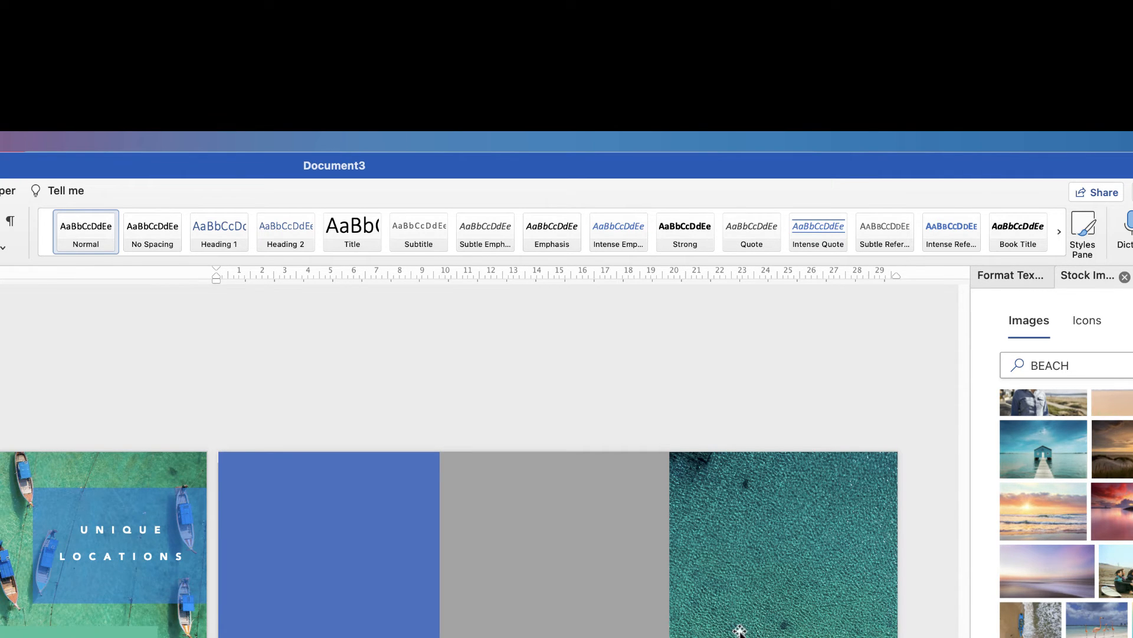
Step: Fill the grey middle rectangle with the dark navy colour sampled from the upper corner of the beach photo
left_click(549, 521)
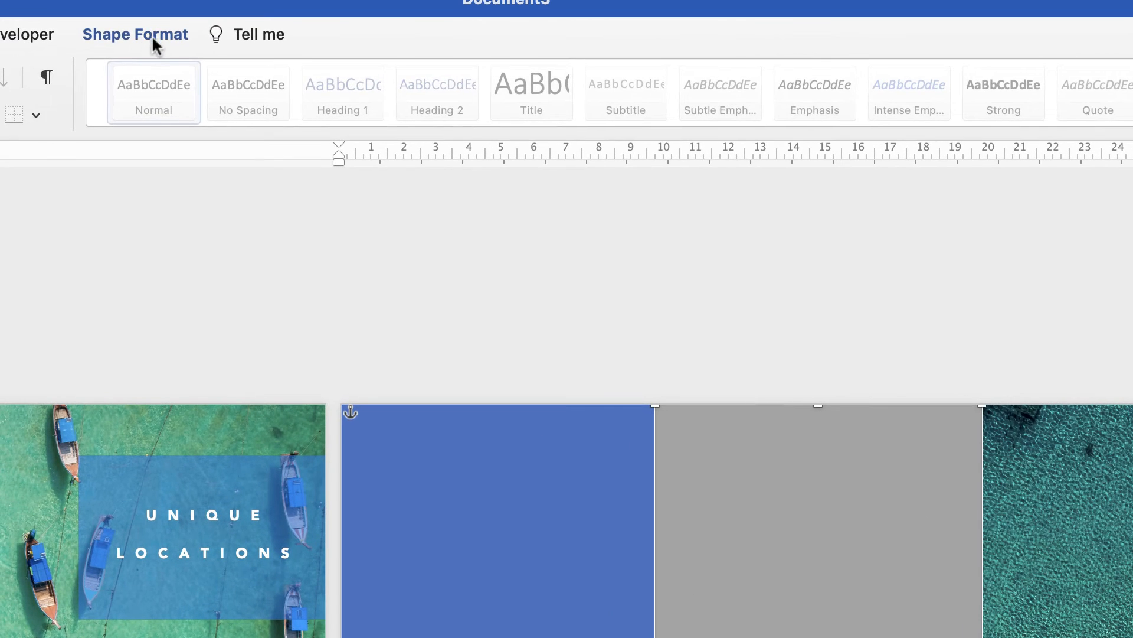
left_click(152, 36)
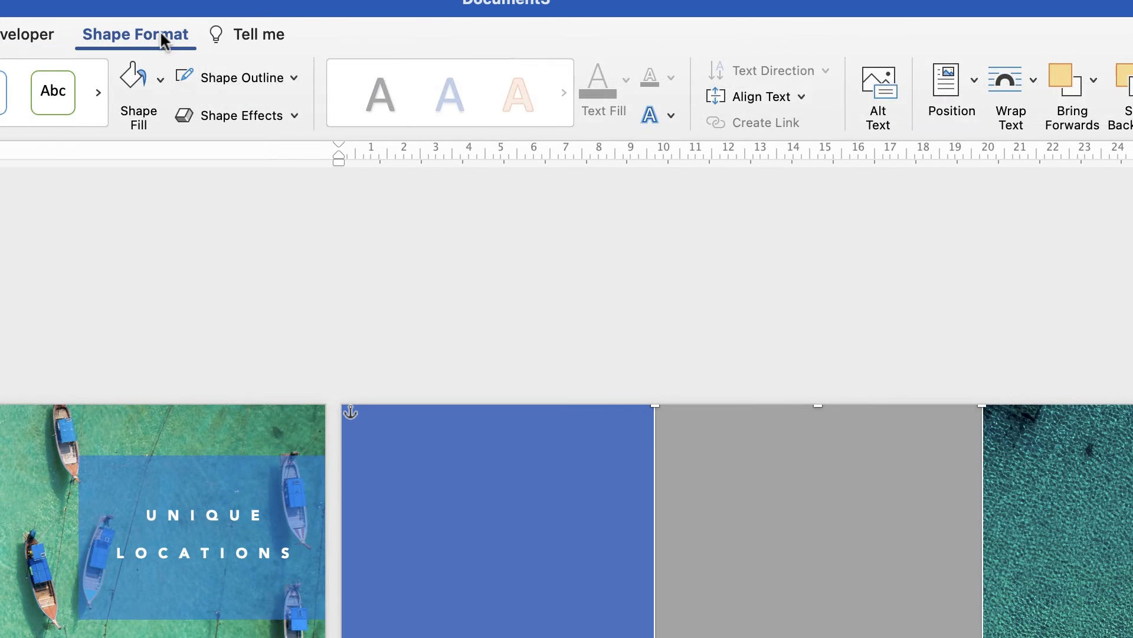
left_click(160, 80)
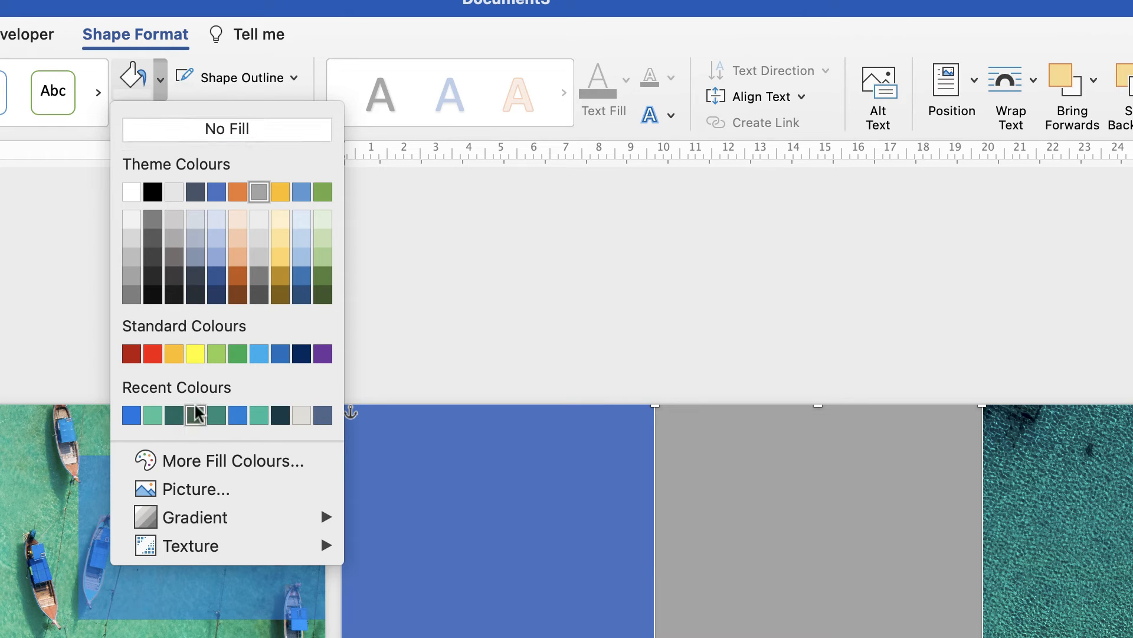
left_click(213, 463)
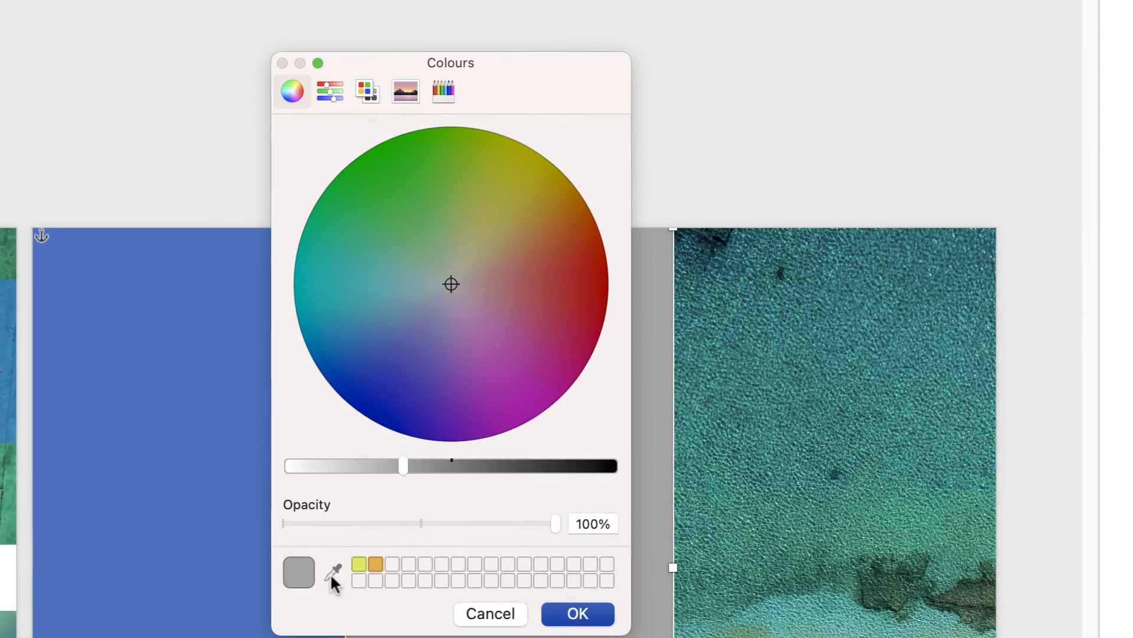
left_click(334, 572)
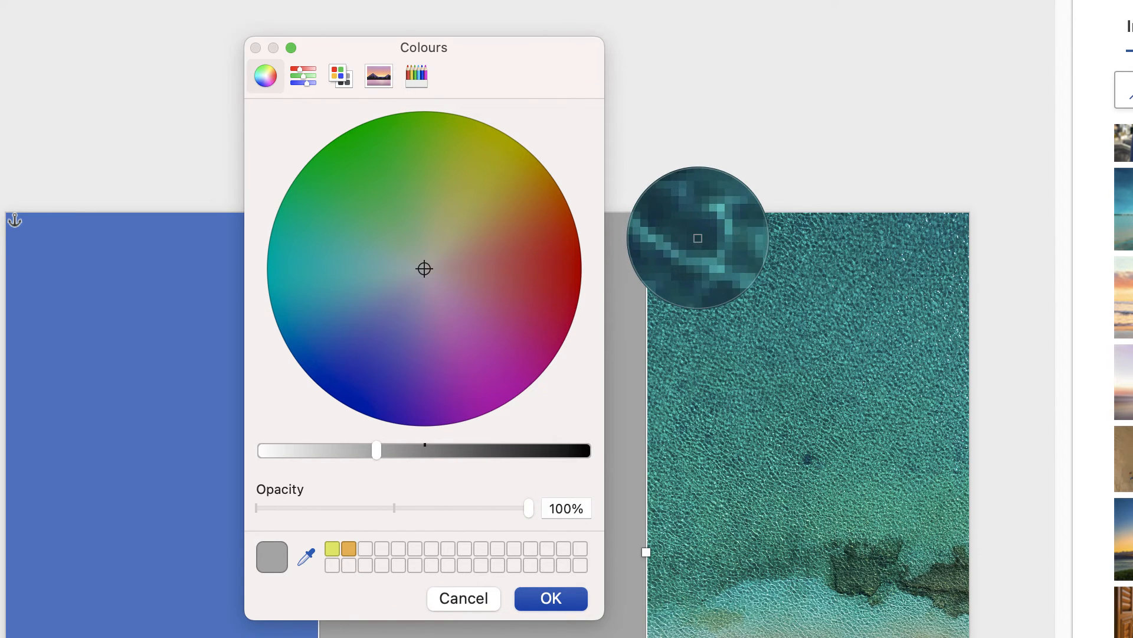
left_click(697, 237)
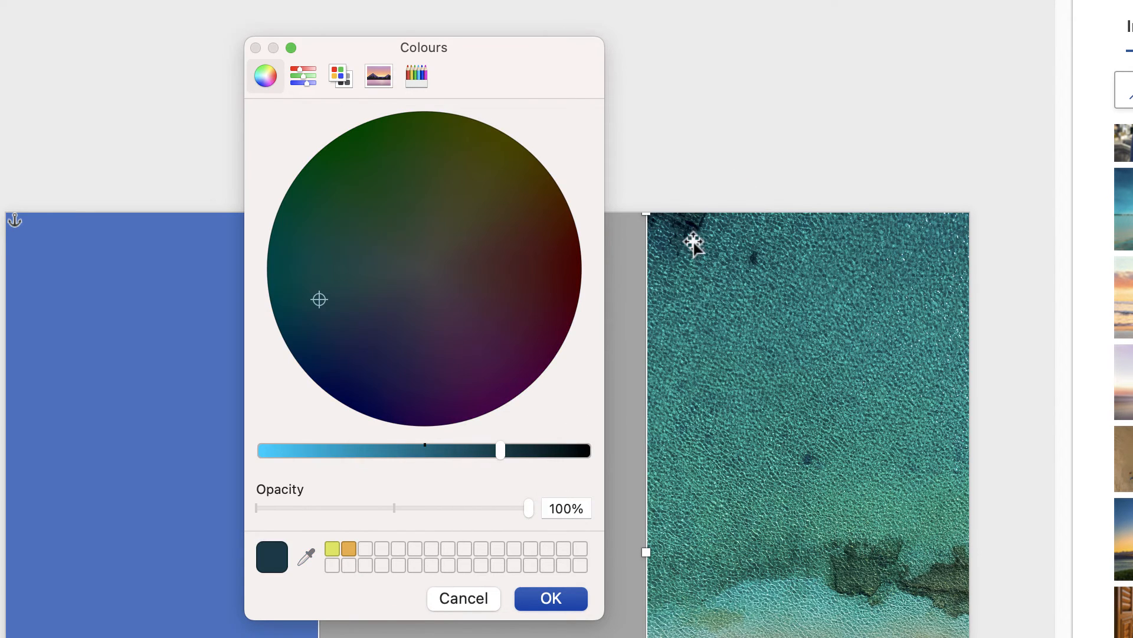
left_click(551, 599)
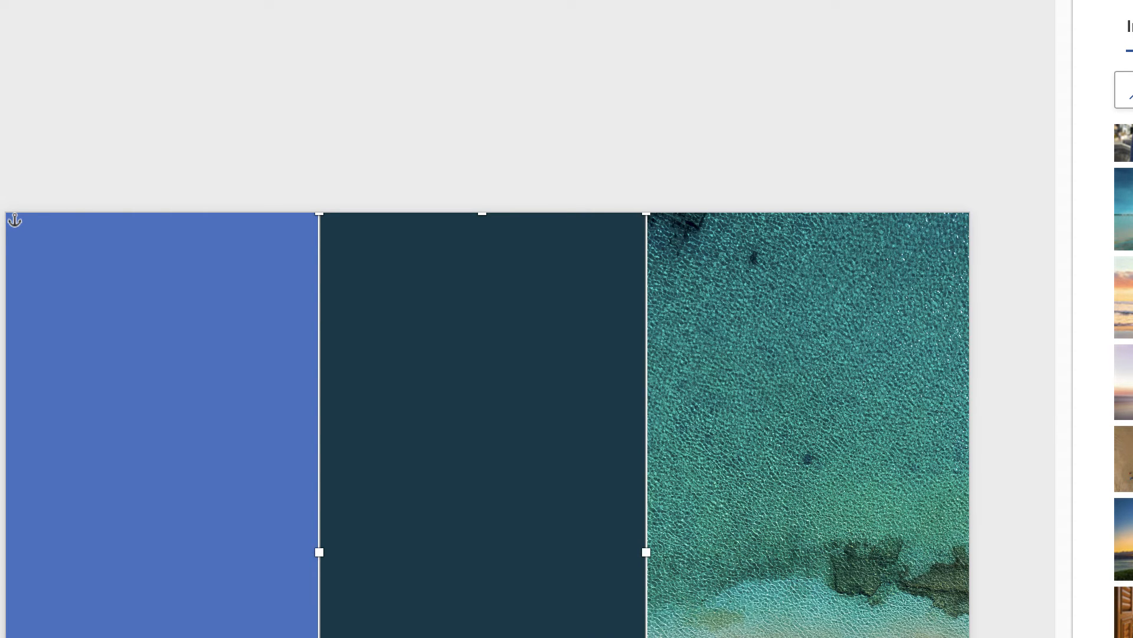
Step: Fill the blue left rectangle with a medium sea green sampled from the water in the beach photo
left_click(177, 524)
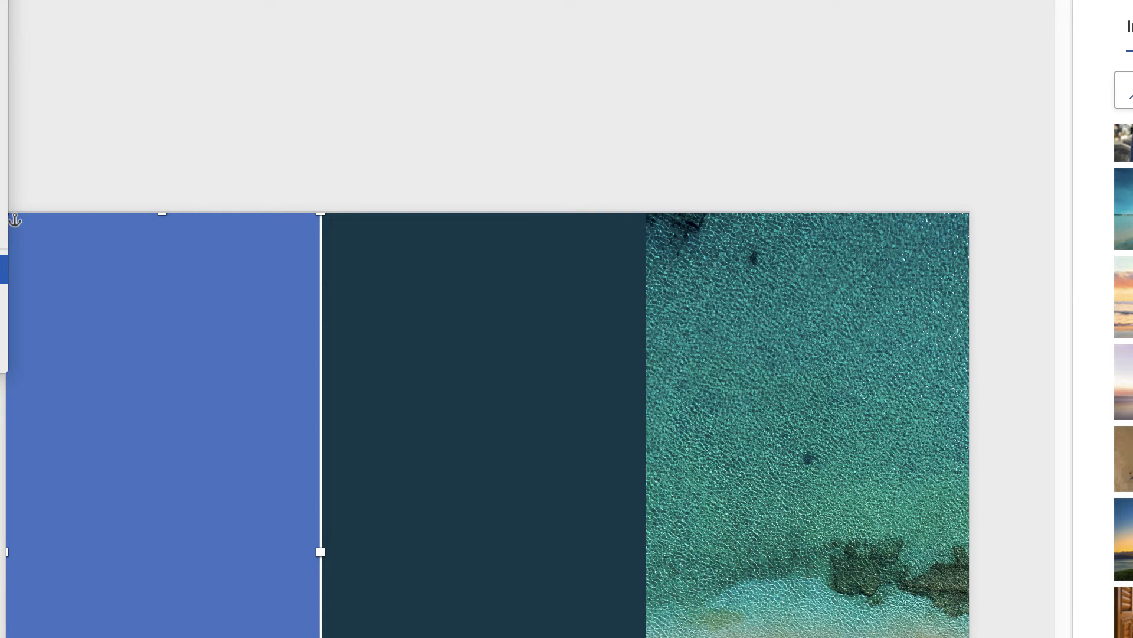
left_click(305, 554)
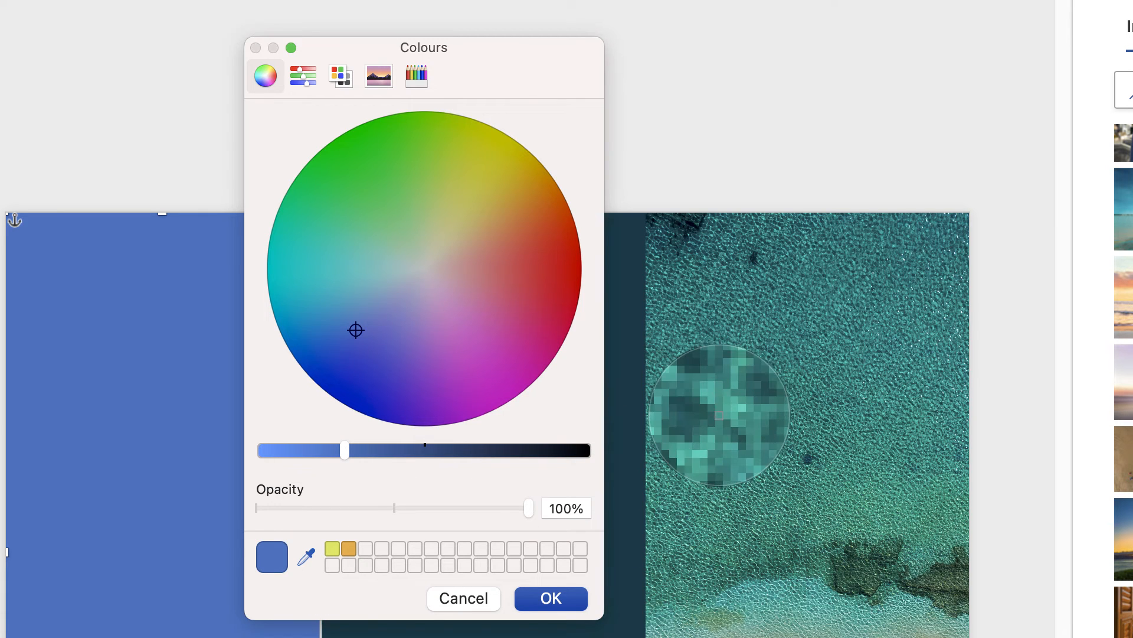
left_click(719, 415)
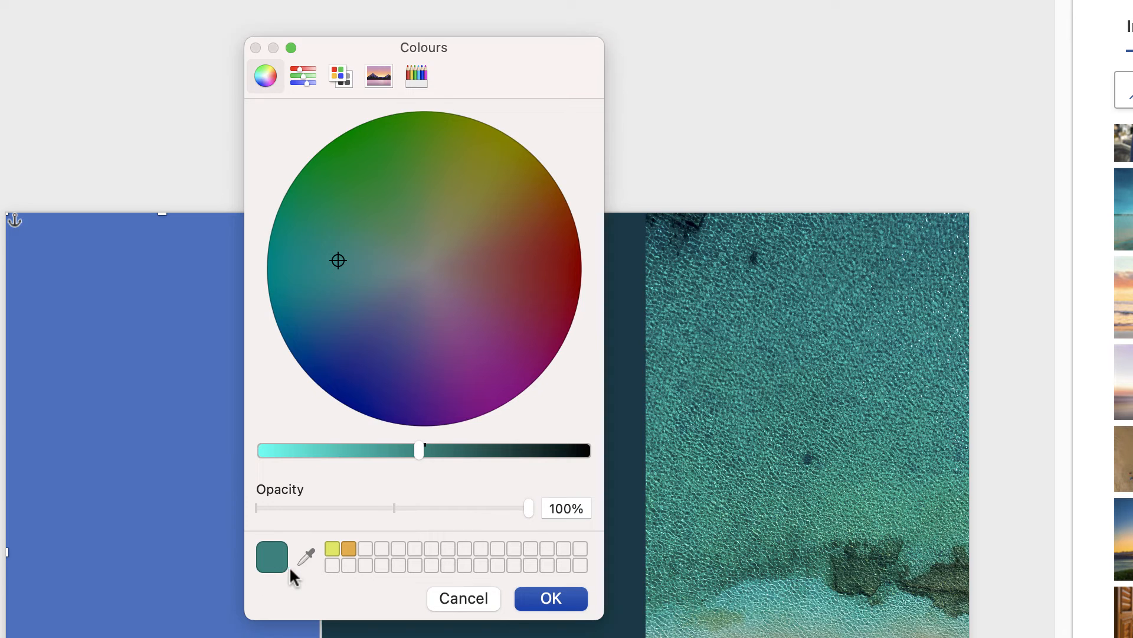
left_click(306, 555)
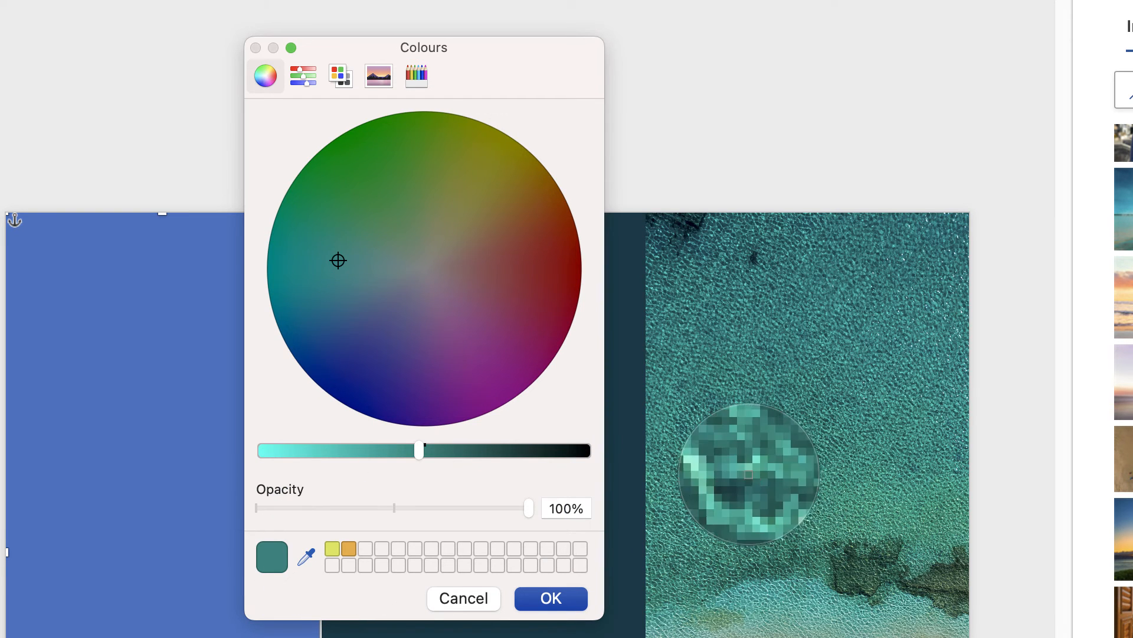
left_click(747, 468)
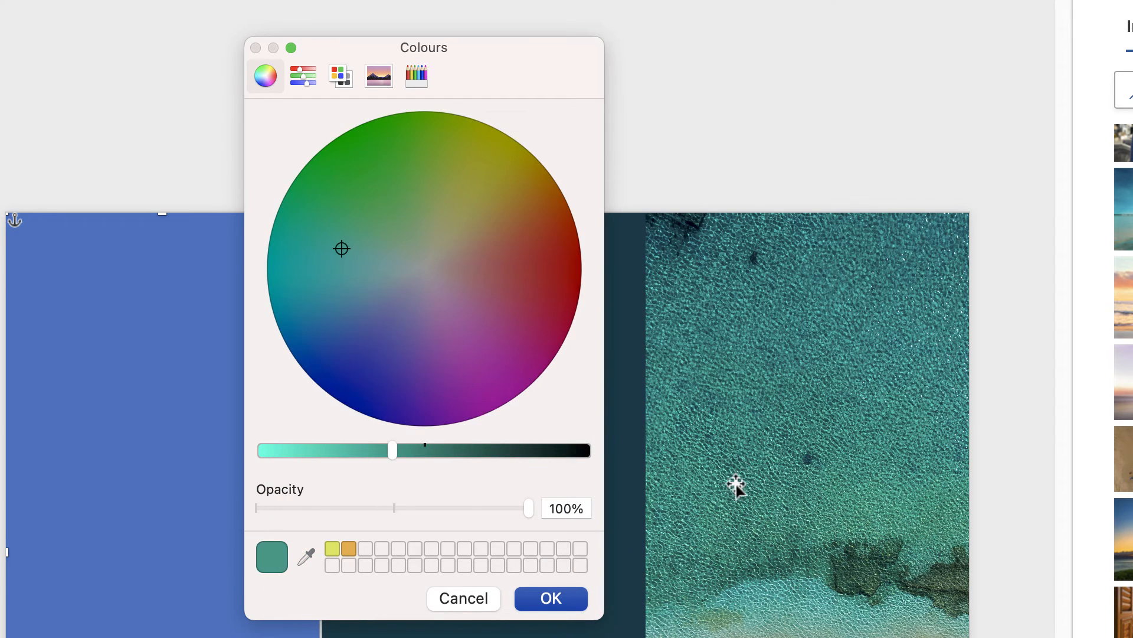
left_click(558, 600)
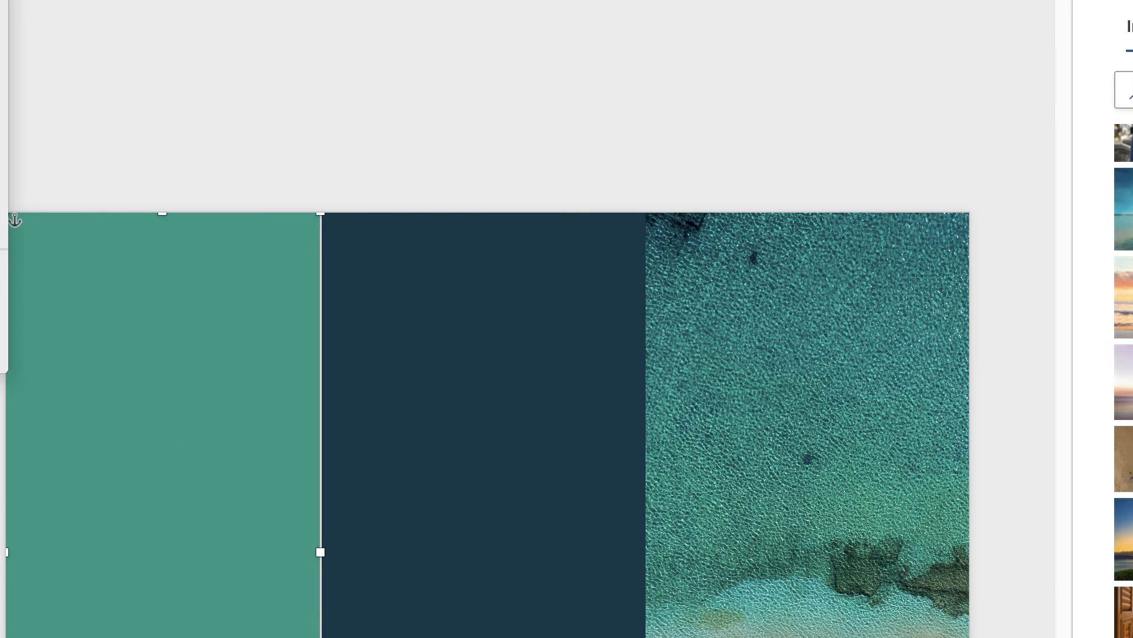
Step: Brighten the left rectangle's green fill to a lighter turquoise
left_click(4, 269)
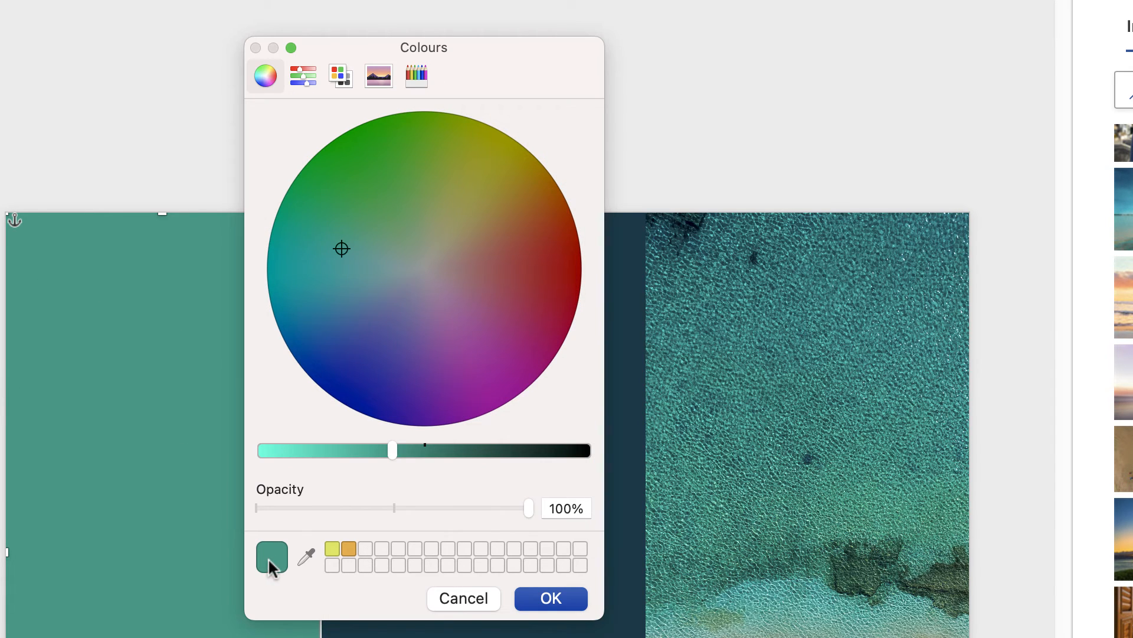
left_click_drag(389, 452, 351, 461)
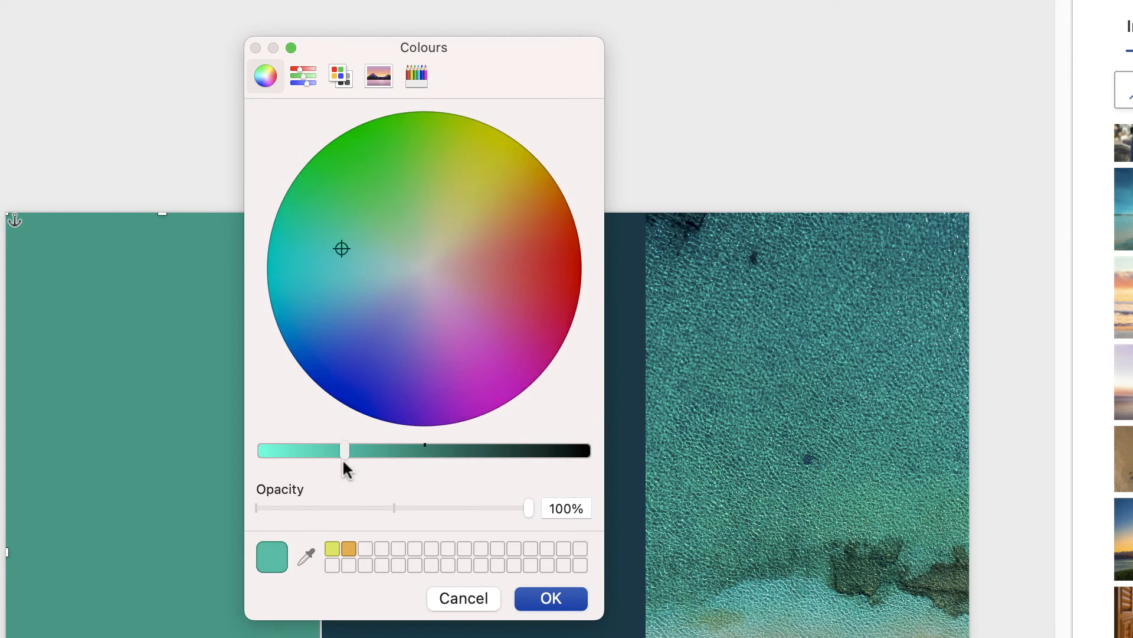
left_click(546, 599)
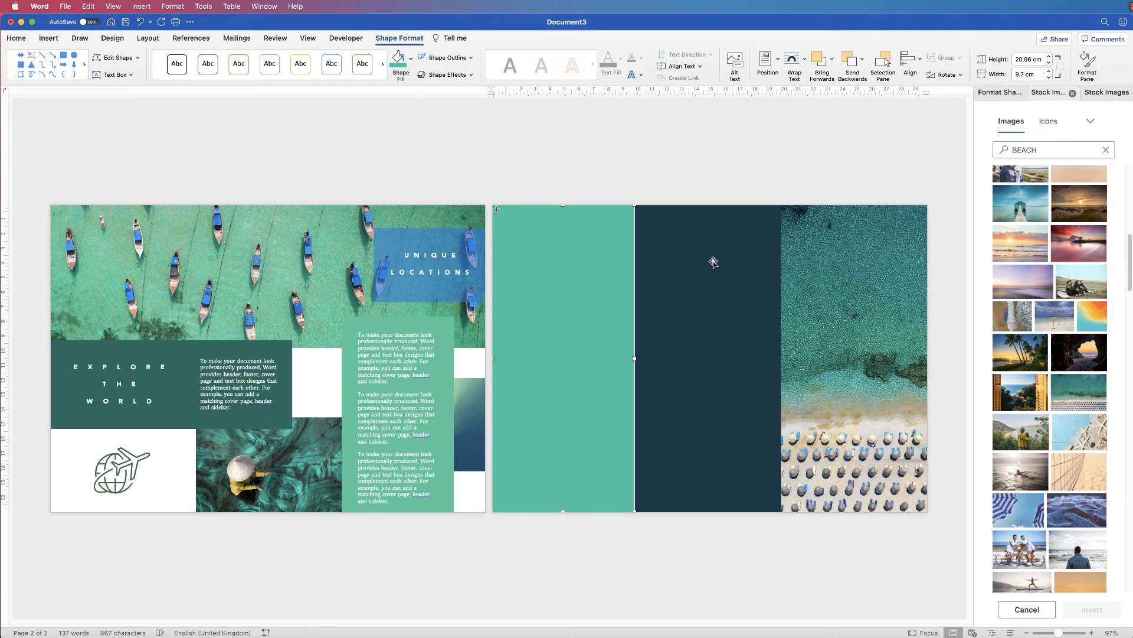
Step: Insert the aerial stock photo of a red kayak on dark blue water from the BEACH results
left_click_drag(1131, 286, 1131, 490)
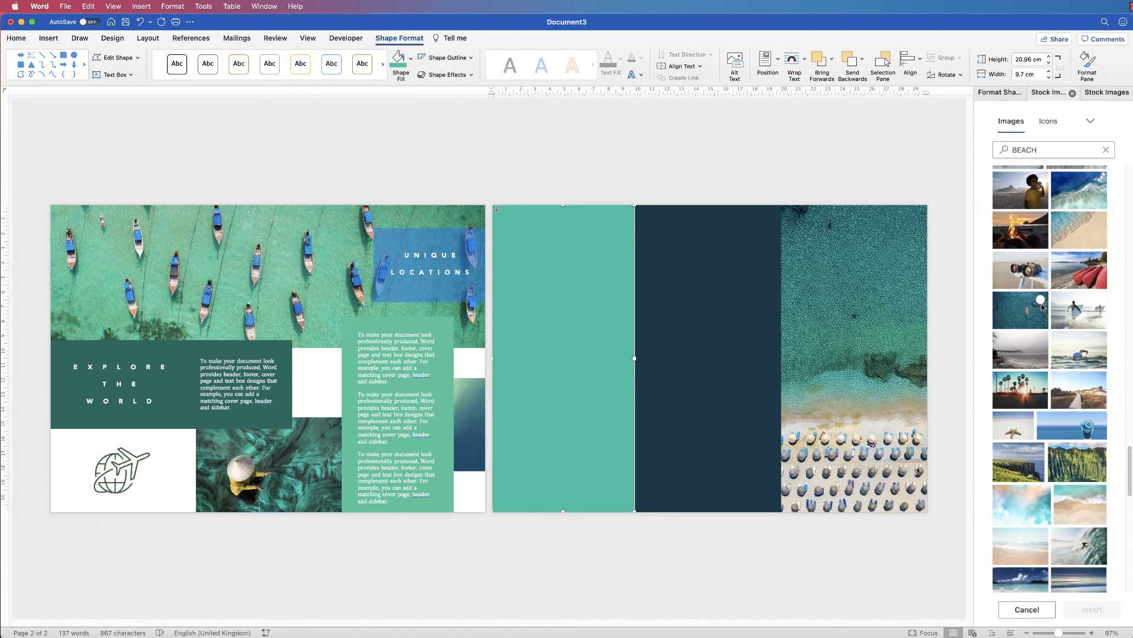
left_click(1046, 313)
left_click(1094, 609)
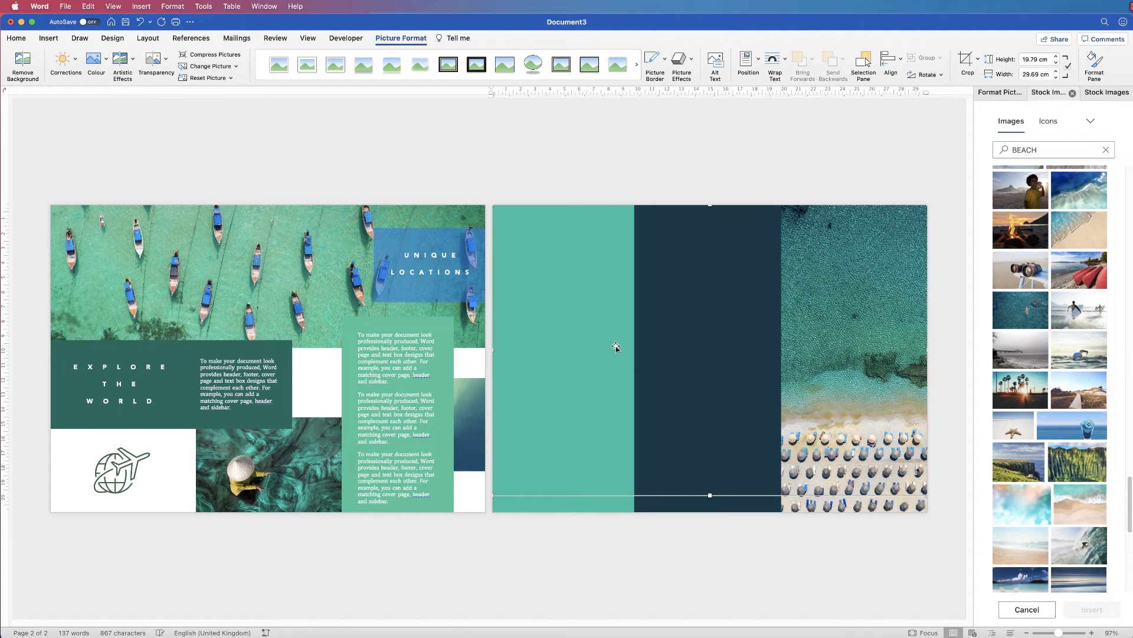
Step: Shift the turquoise rectangle down to uncover the kayak photo, and set the photo's text wrapping to In Front of Text
left_click(608, 318)
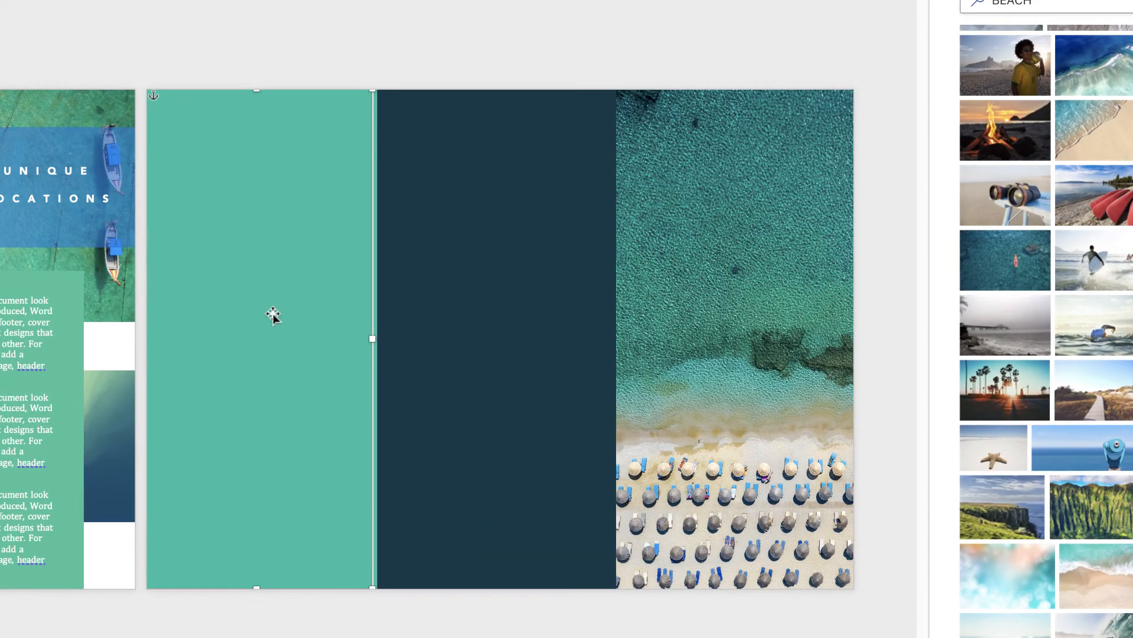
left_click_drag(280, 360, 278, 393)
left_click(333, 131)
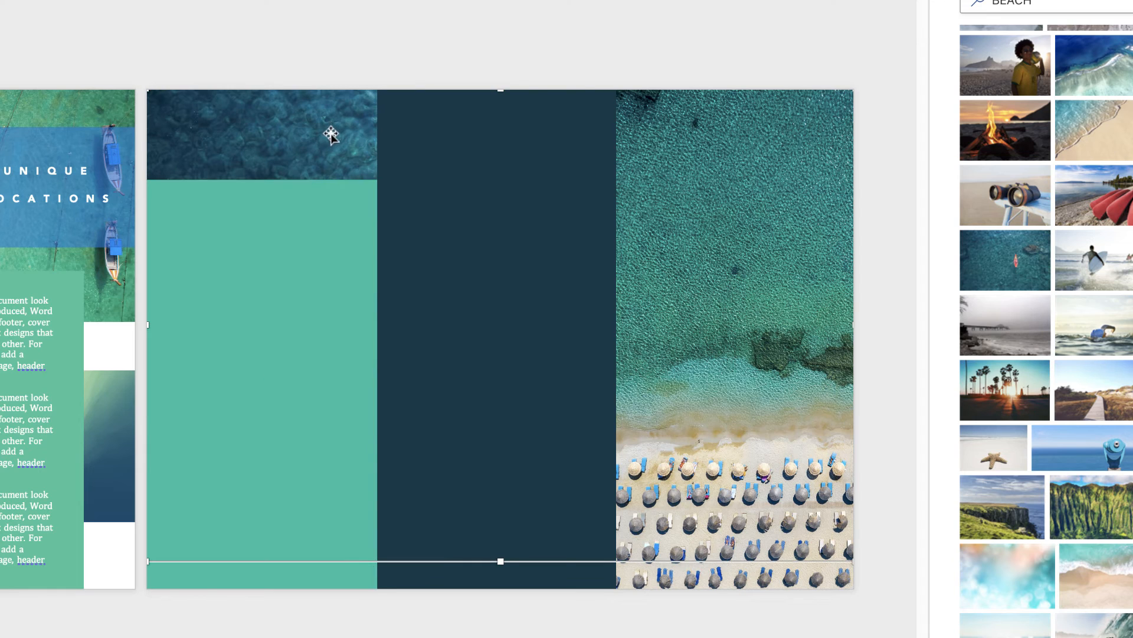
right_click(314, 133)
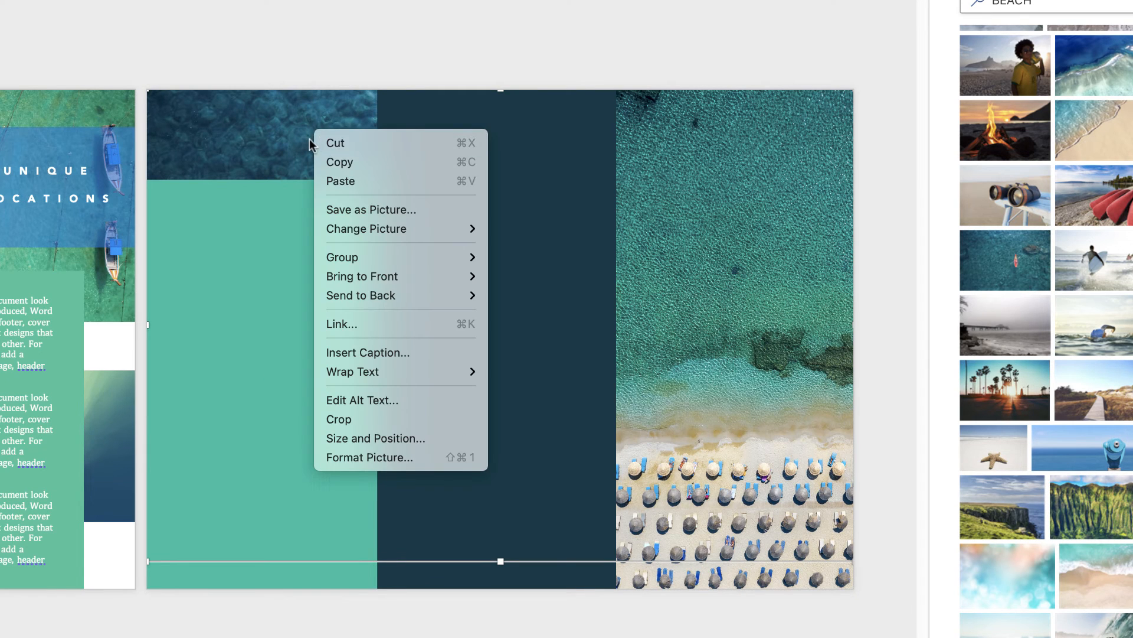
mouse_move(402, 373)
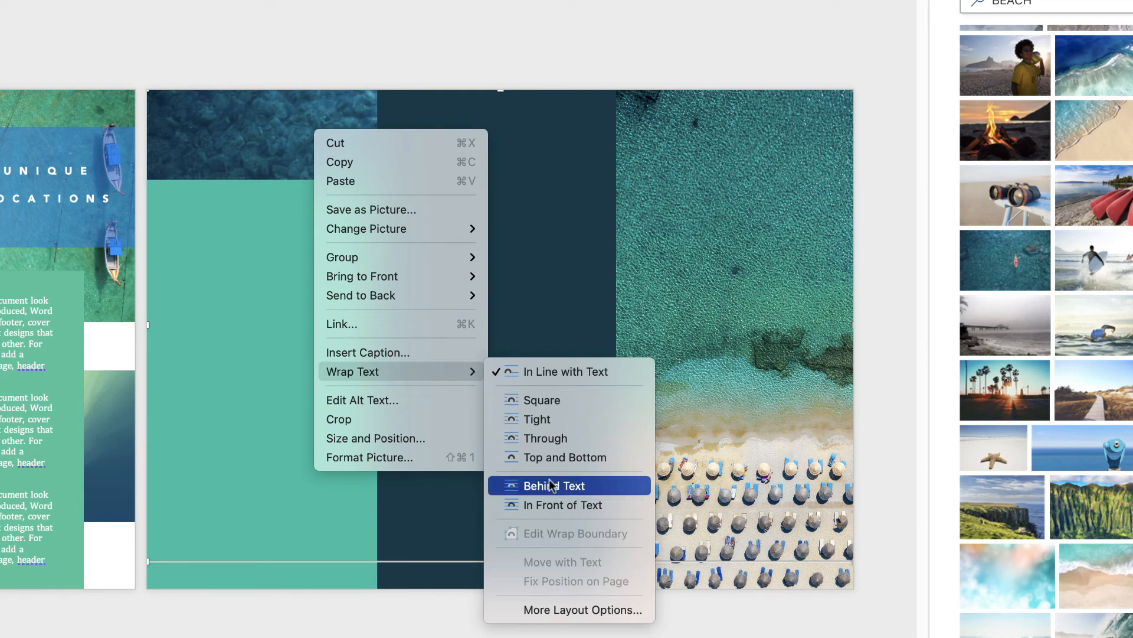
left_click(538, 508)
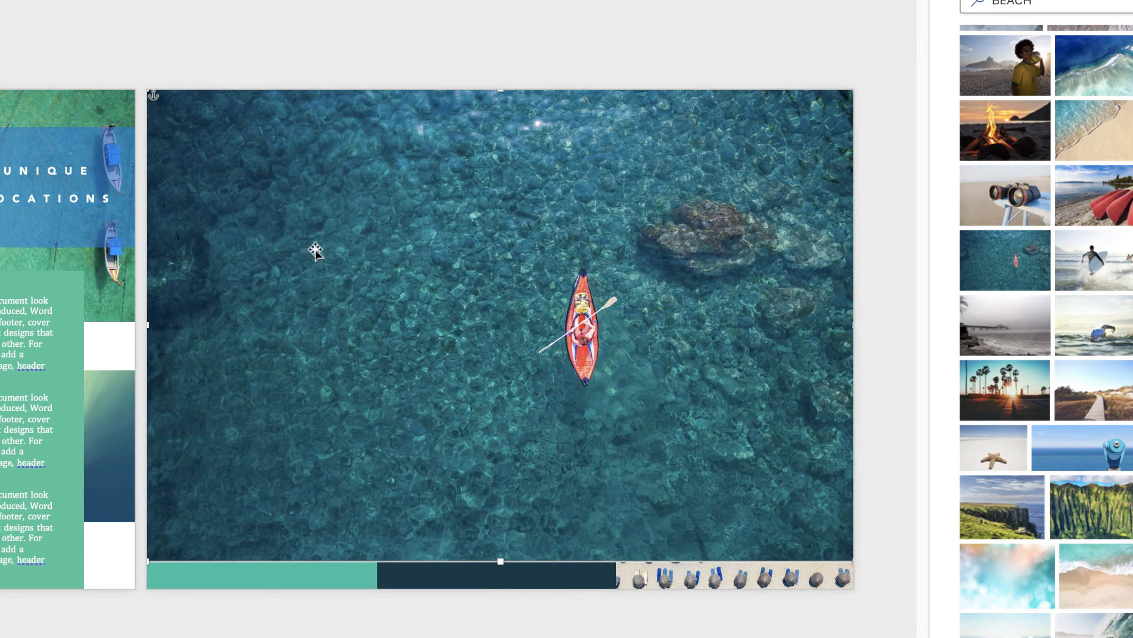
Step: Shrink the kayak photo to about one panel's width low on the page, and return the turquoise rectangle to the page top
left_click_drag(150, 555, 616, 248)
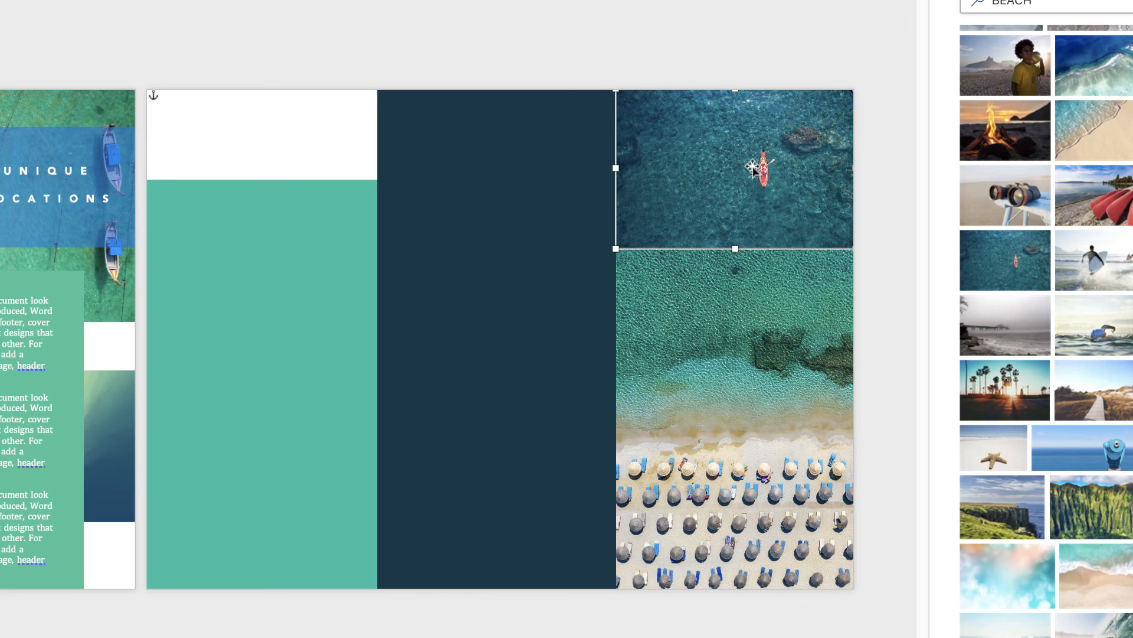
left_click_drag(754, 163, 491, 465)
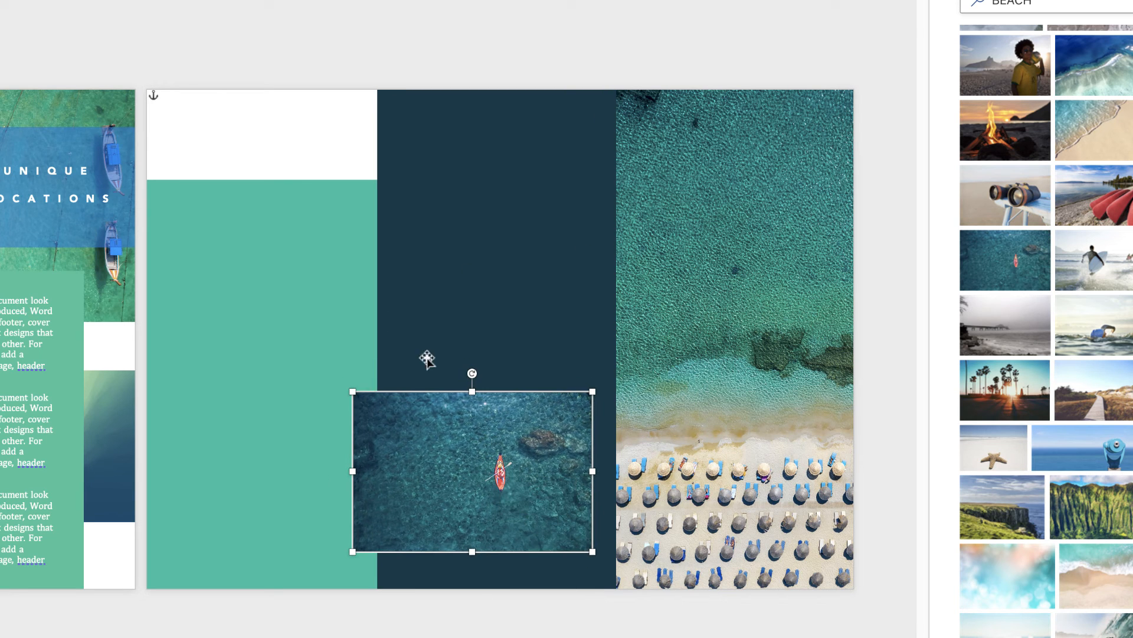
left_click_drag(248, 245, 250, 151)
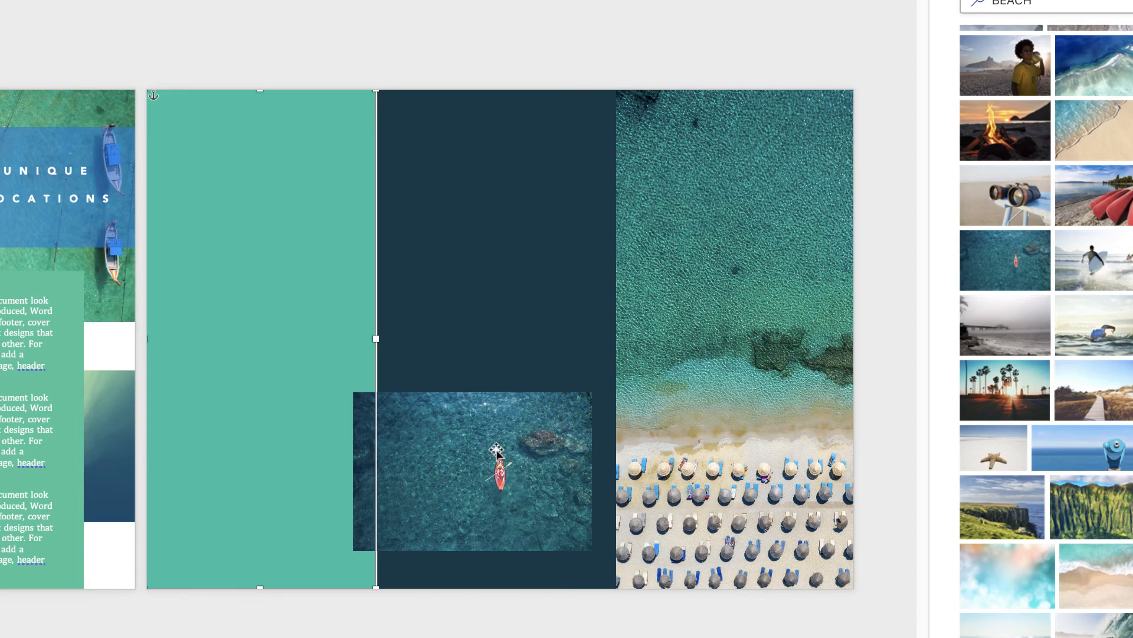
Step: Reposition the kayak photo across the border of the left and middle panels and enlarge it to about 12 cm wide
mouse_move(503, 490)
left_mouse_down()
mouse_move(526, 491)
mouse_move(487, 498)
mouse_move(498, 490)
left_mouse_up()
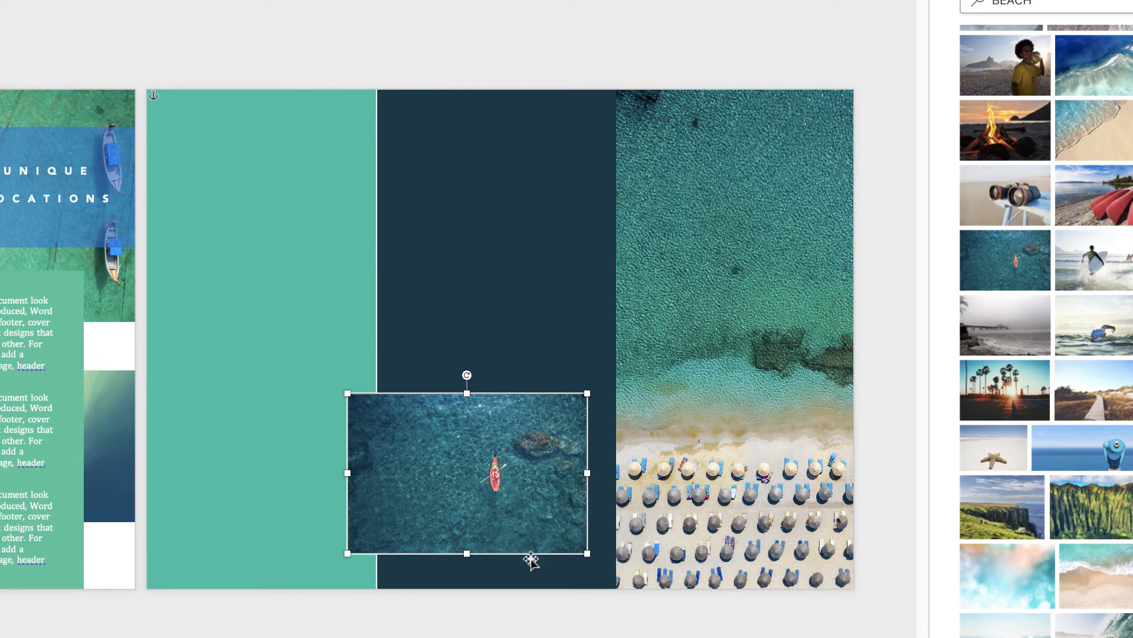
left_click_drag(491, 504, 491, 511)
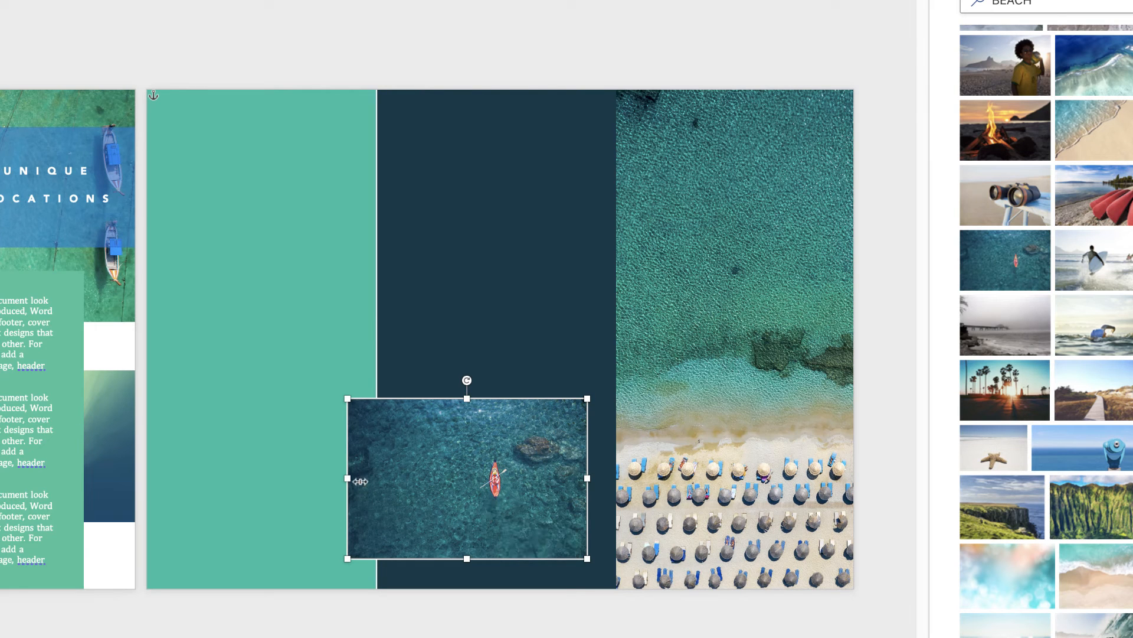
left_click_drag(347, 395, 296, 364)
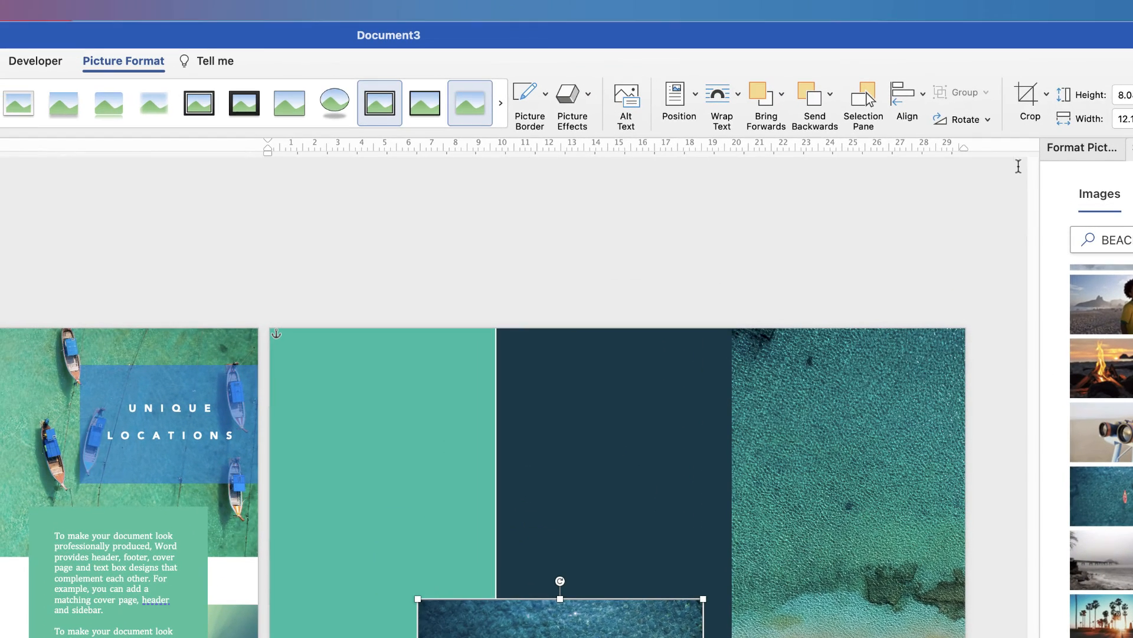
Step: Crop a thin strip off the bottom edge of the kayak photo and nudge the photo slightly down
left_click(1029, 100)
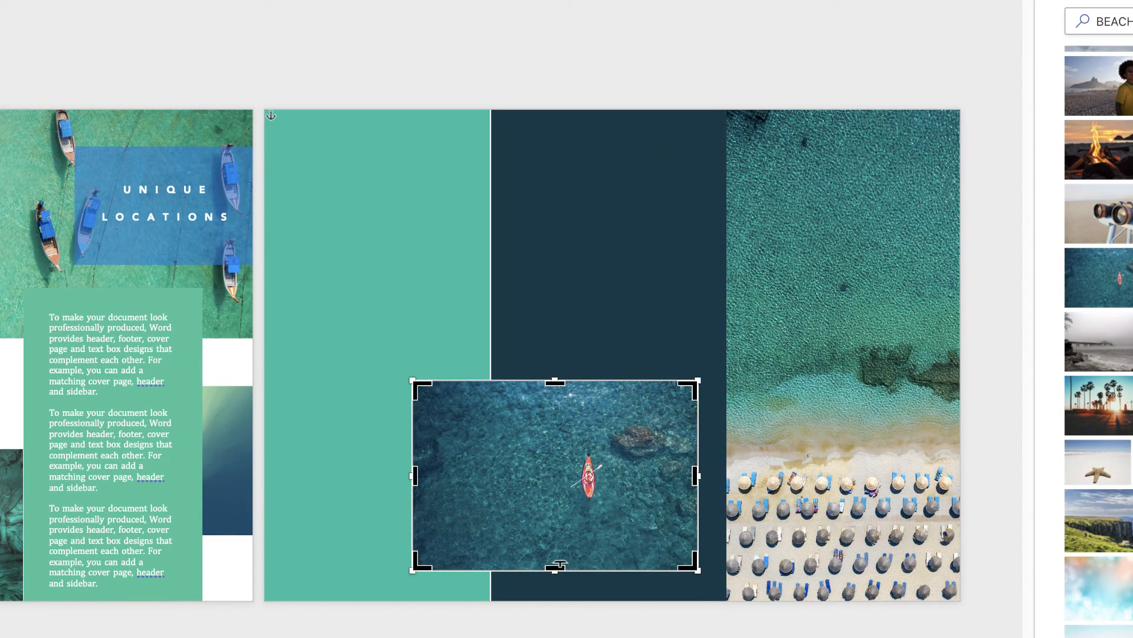
left_click_drag(560, 564, 560, 550)
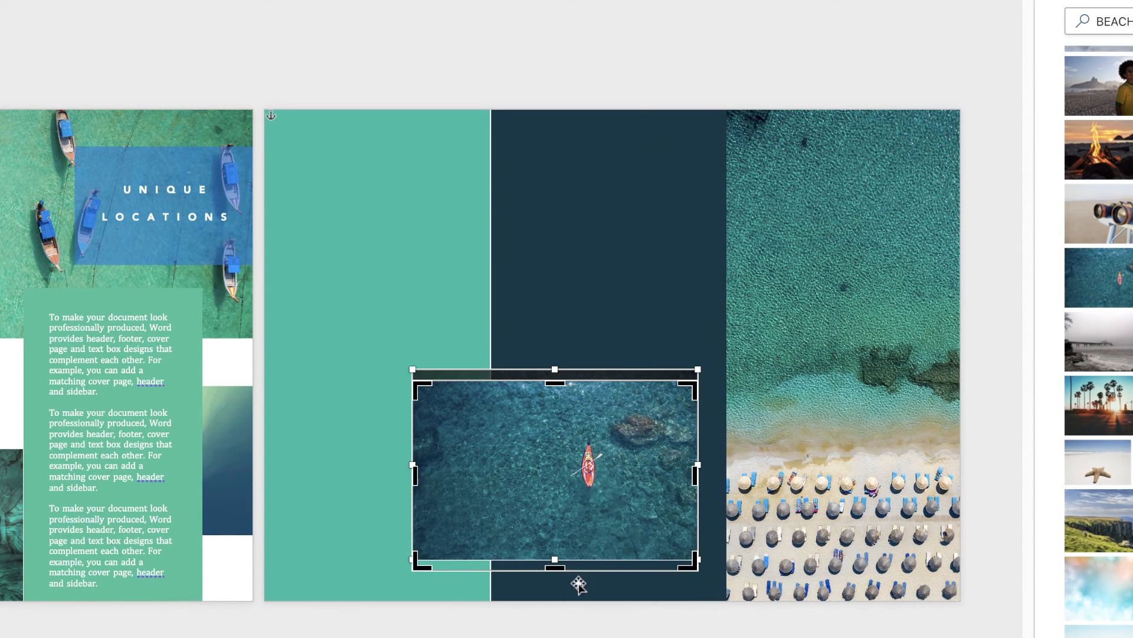
key("super+z")
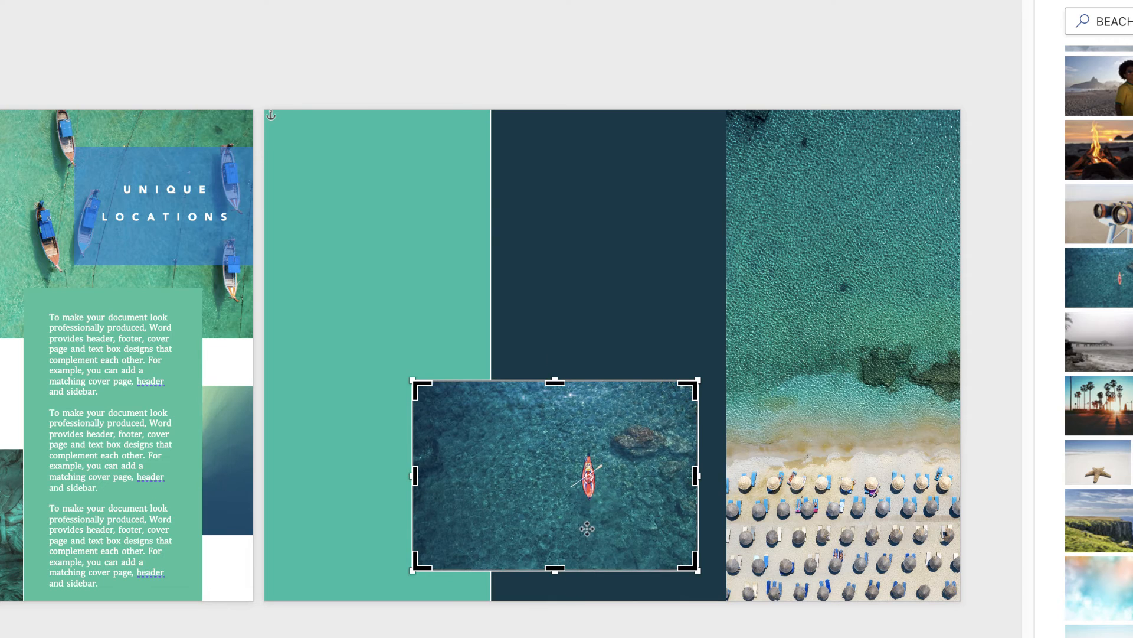
left_click_drag(555, 569, 560, 552)
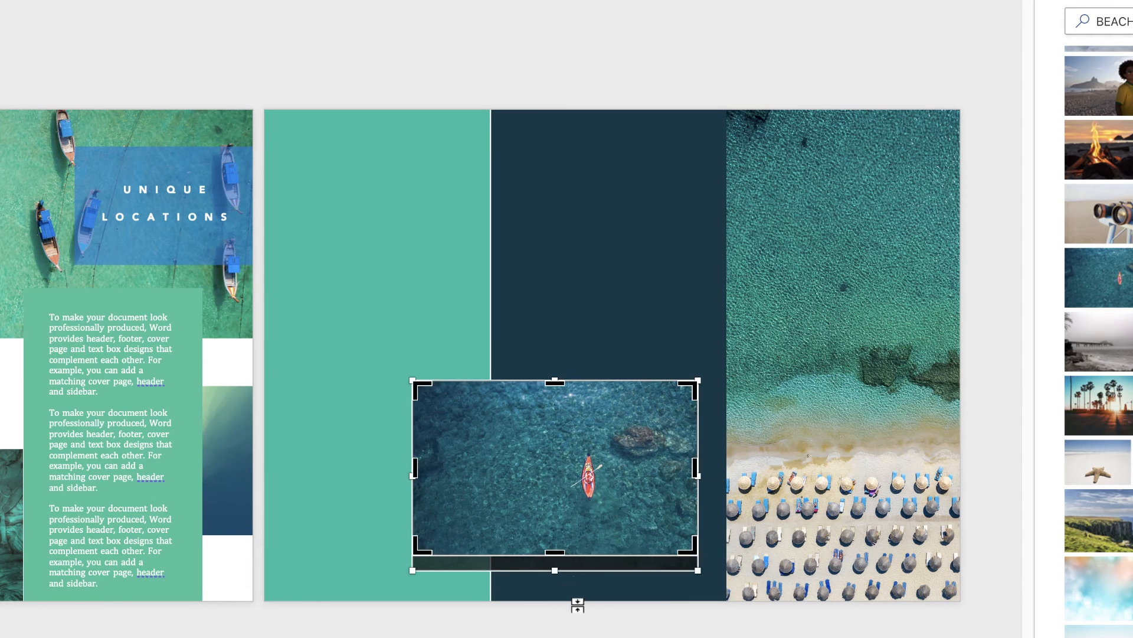
left_click(582, 590)
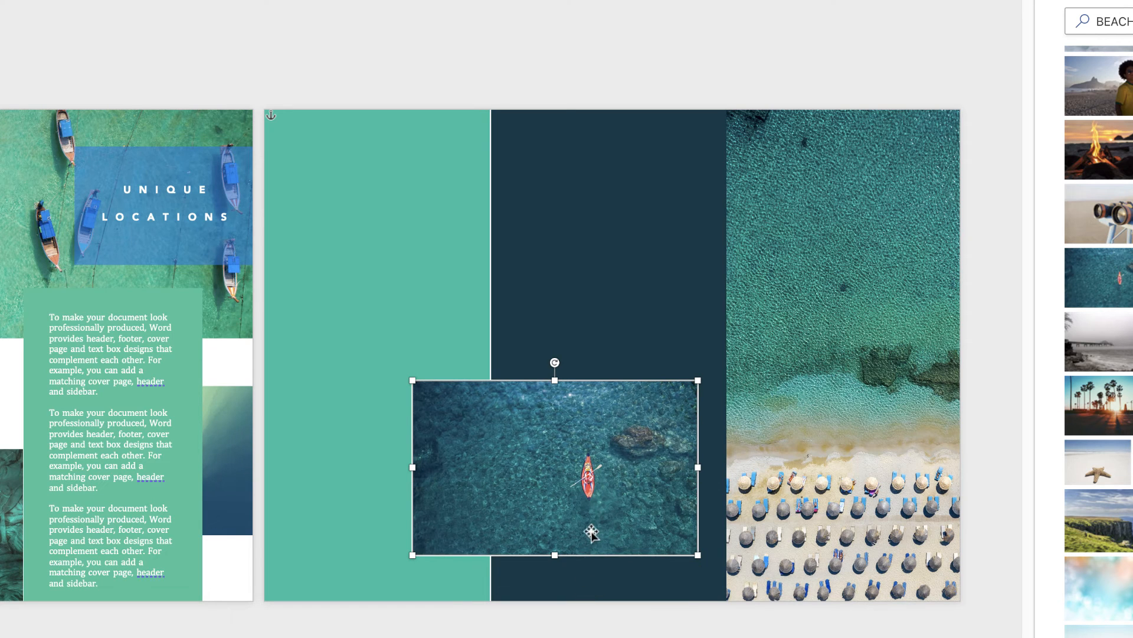
left_click(432, 226)
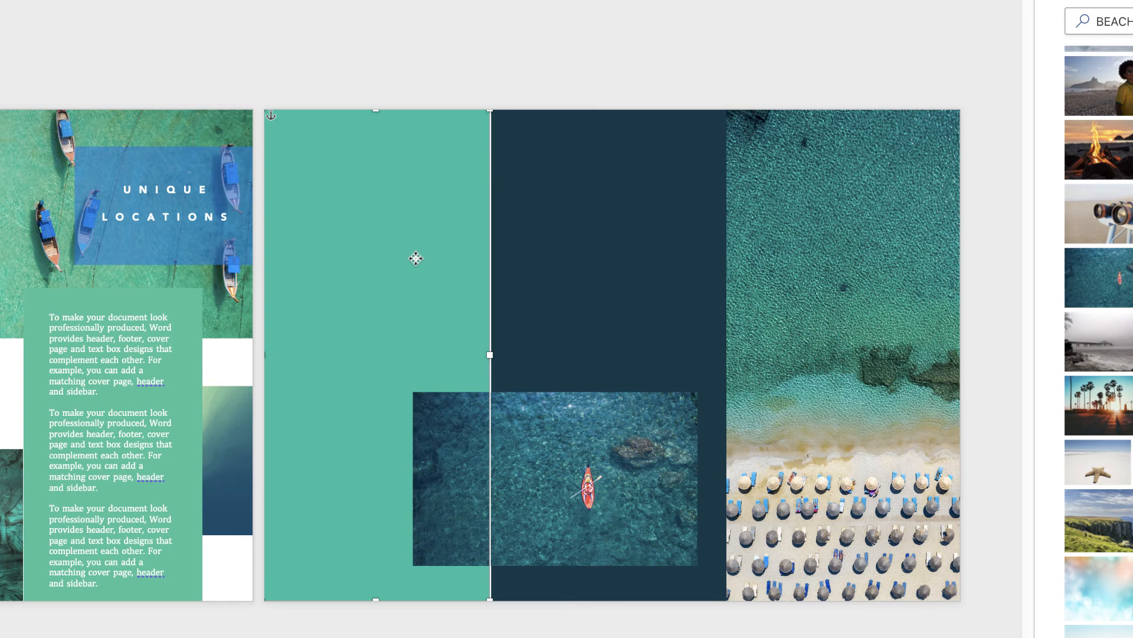
Step: Insert the beach stock photo of the blue boathouse with a jetty and set its text wrapping to In Front of Text
left_click_drag(418, 260, 421, 258)
key("Escape")
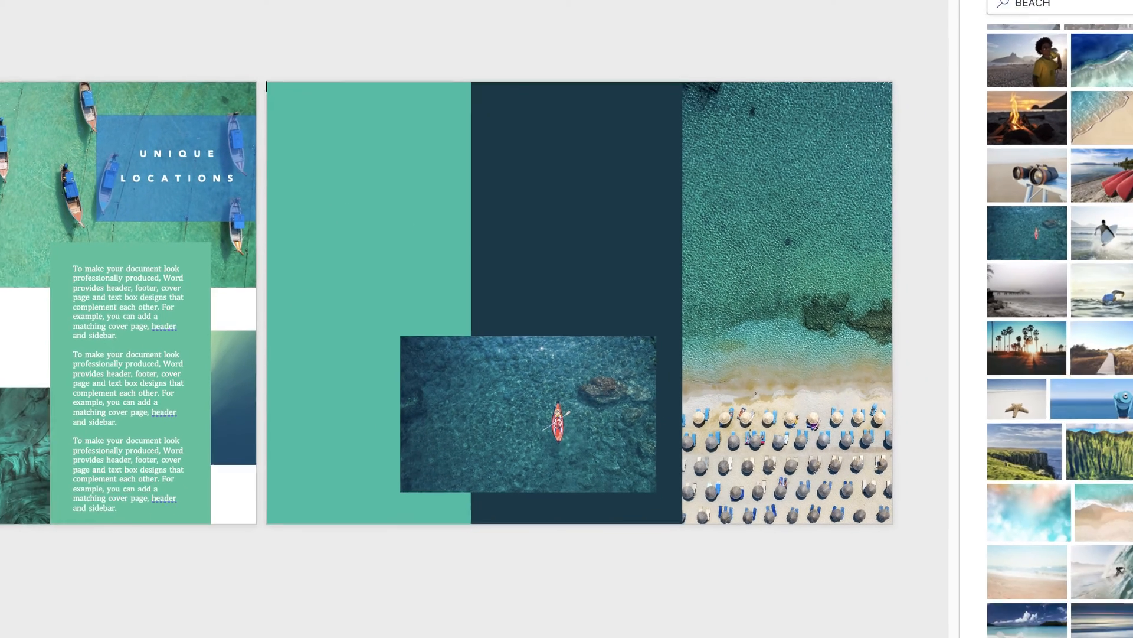
left_click(1006, 340)
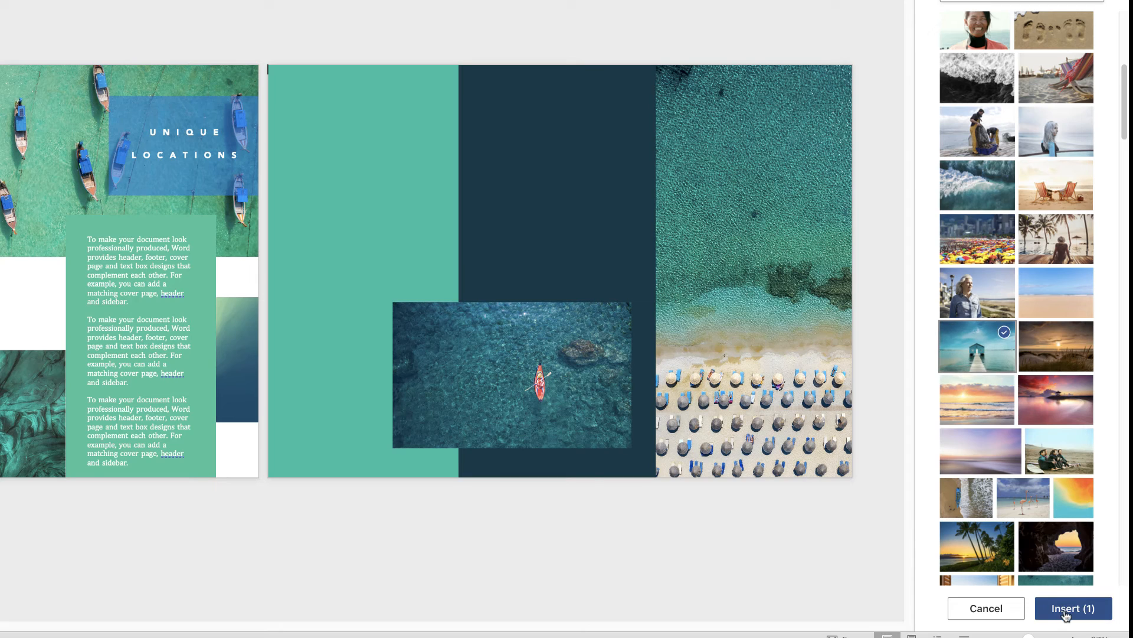
left_click(1066, 616)
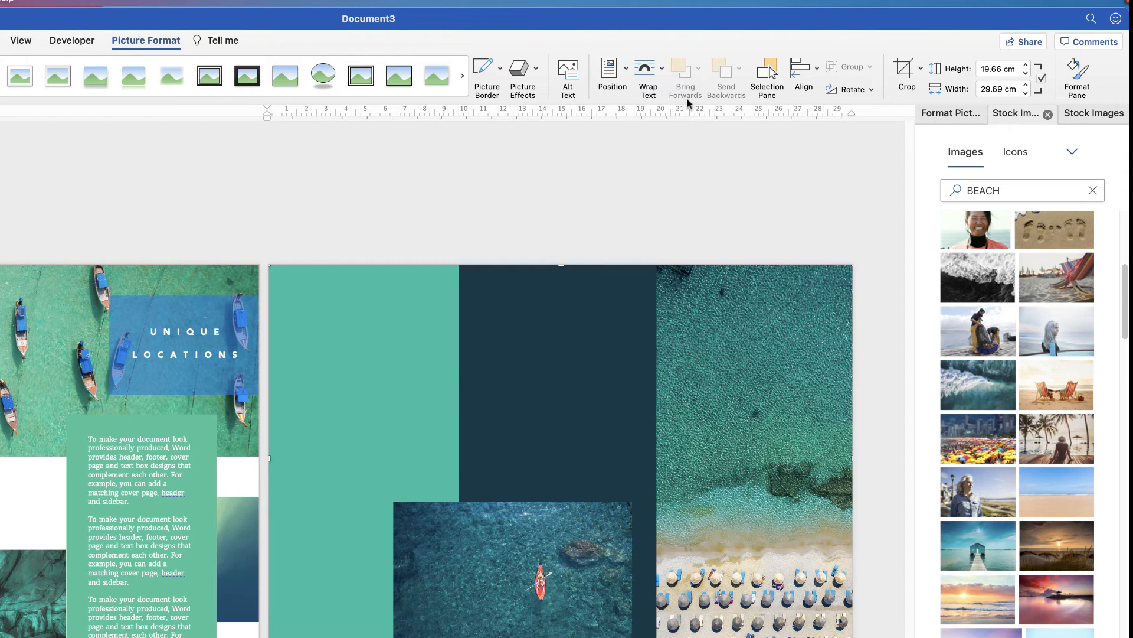
left_click(661, 69)
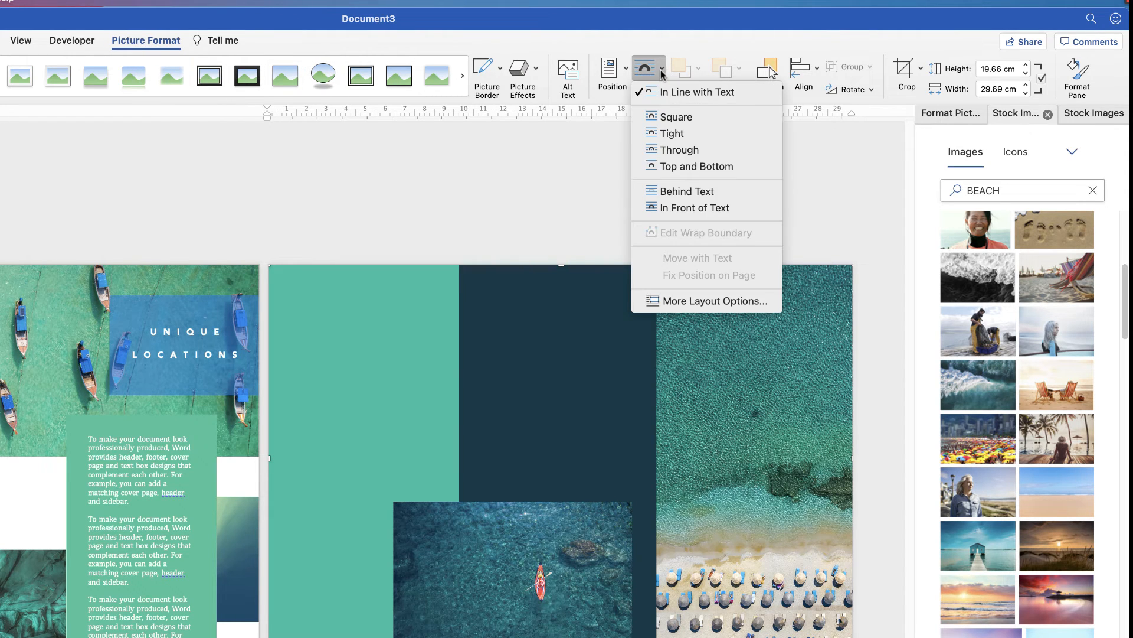
left_click(692, 207)
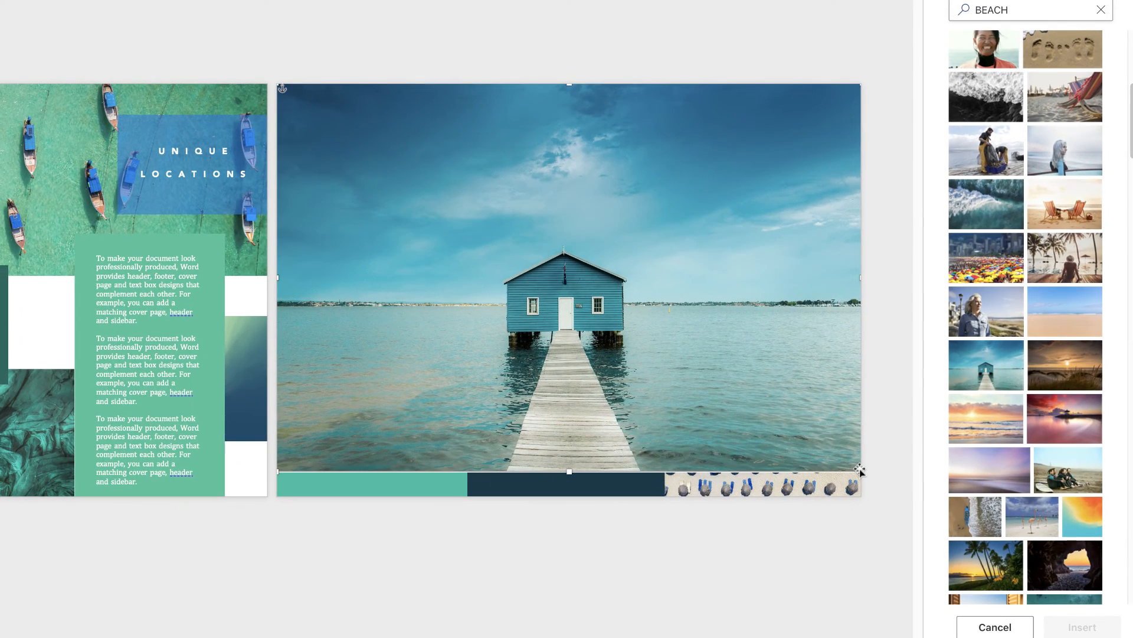
Step: Shrink the boathouse photo to slightly over a third of the page width and place it near the page top, overlapping the turquoise and navy panels
left_click_drag(857, 466, 497, 210)
left_click_drag(383, 159, 428, 167)
left_click(606, 258)
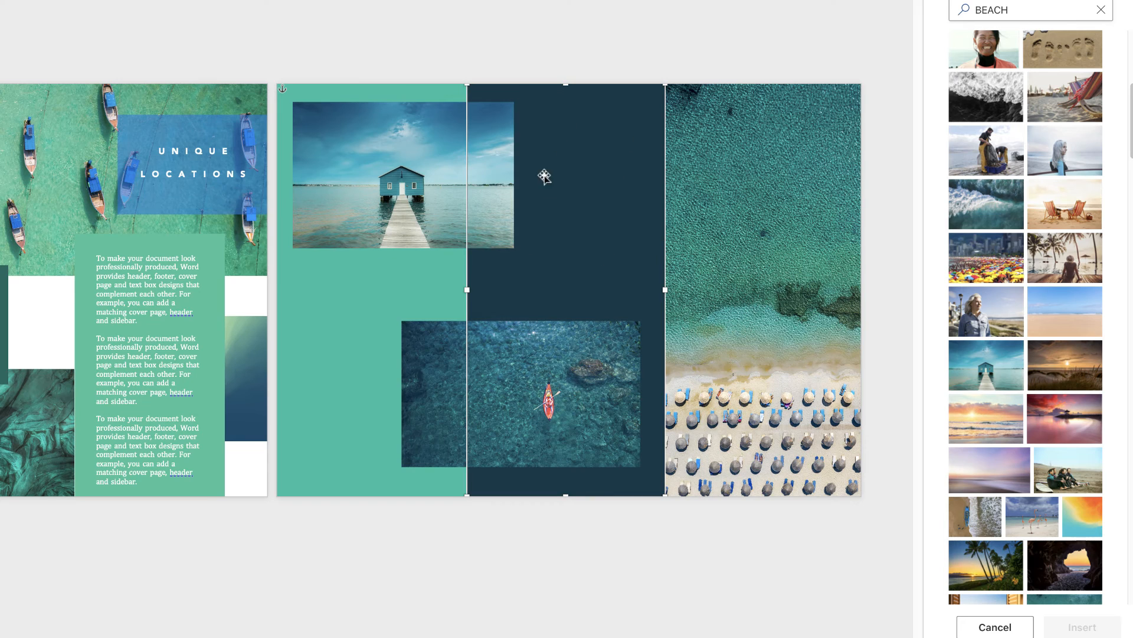
Step: Copy the three-paragraph text box from the first page onto the navy panel, and widen and shorten it to fit above the kayak photo
left_click(136, 353)
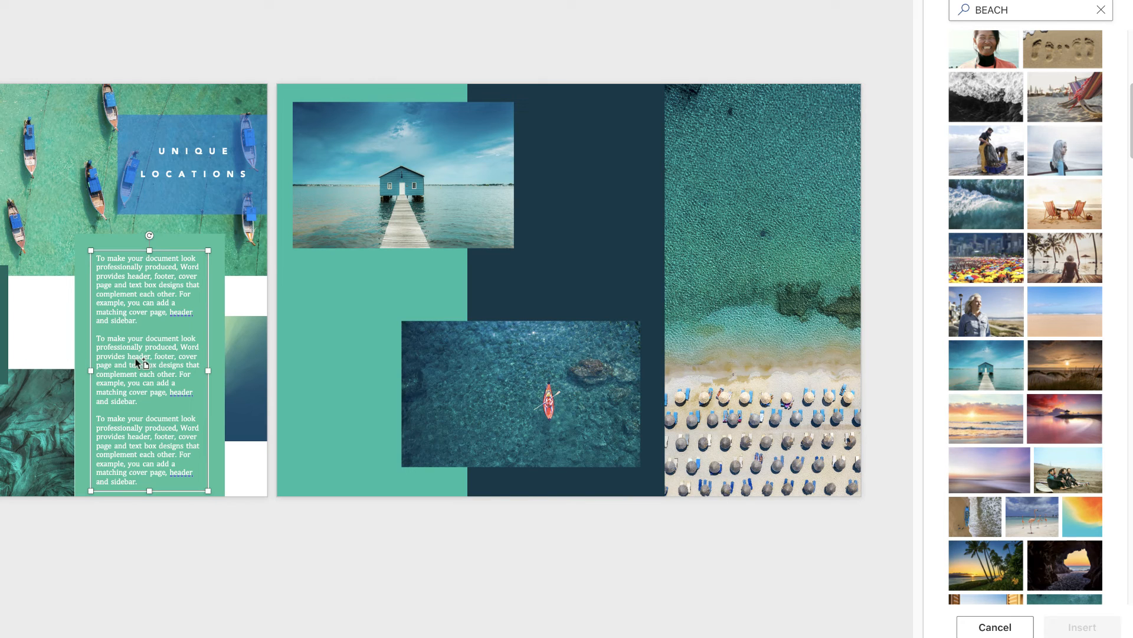
left_click_drag(133, 359, 579, 239)
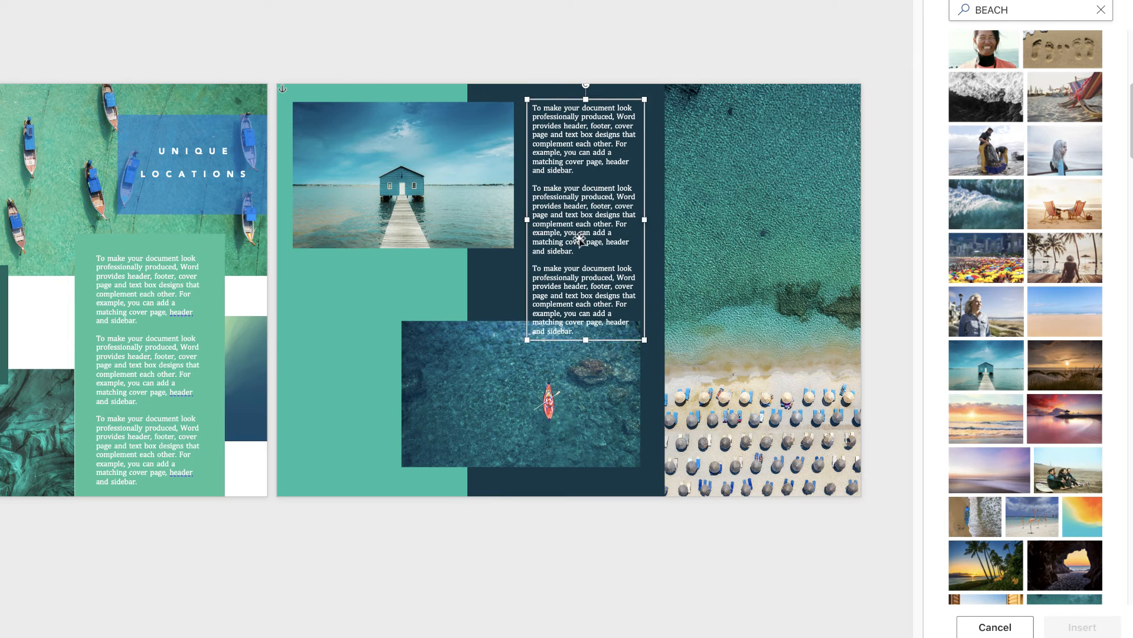
left_click_drag(586, 340, 586, 309)
left_click_drag(646, 204, 653, 205)
left_click_drag(525, 202, 523, 204)
left_click_drag(590, 101, 589, 89)
left_click_drag(591, 252, 590, 263)
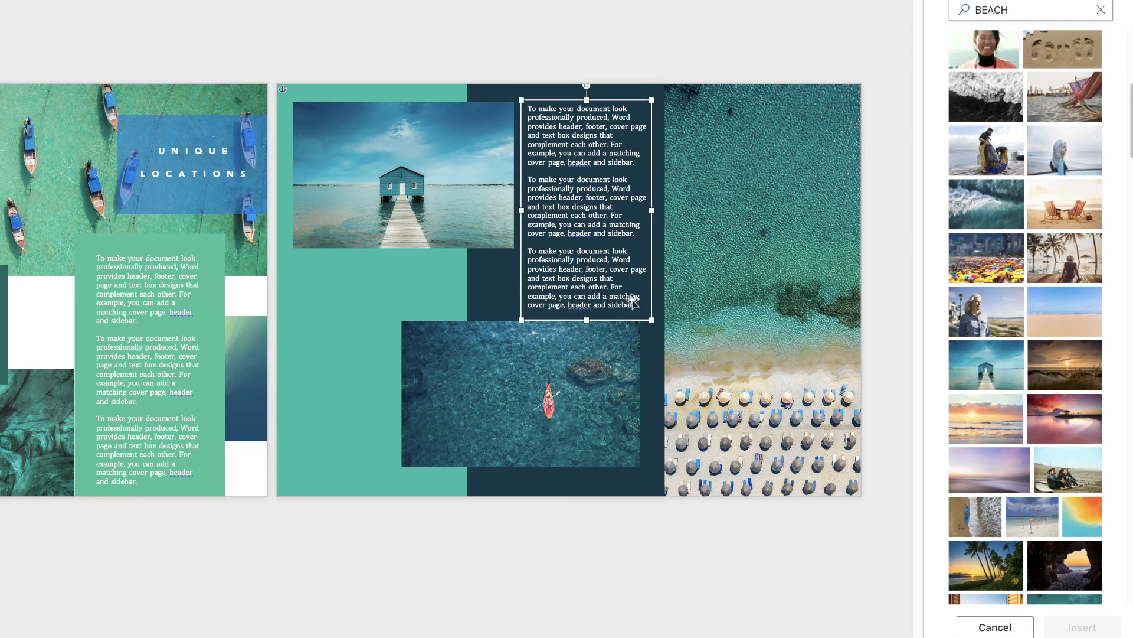
Step: Delete the third paragraph from the text box on the navy panel
double_click(622, 292)
left_click_drag(640, 308, 536, 250)
key("BackSpace")
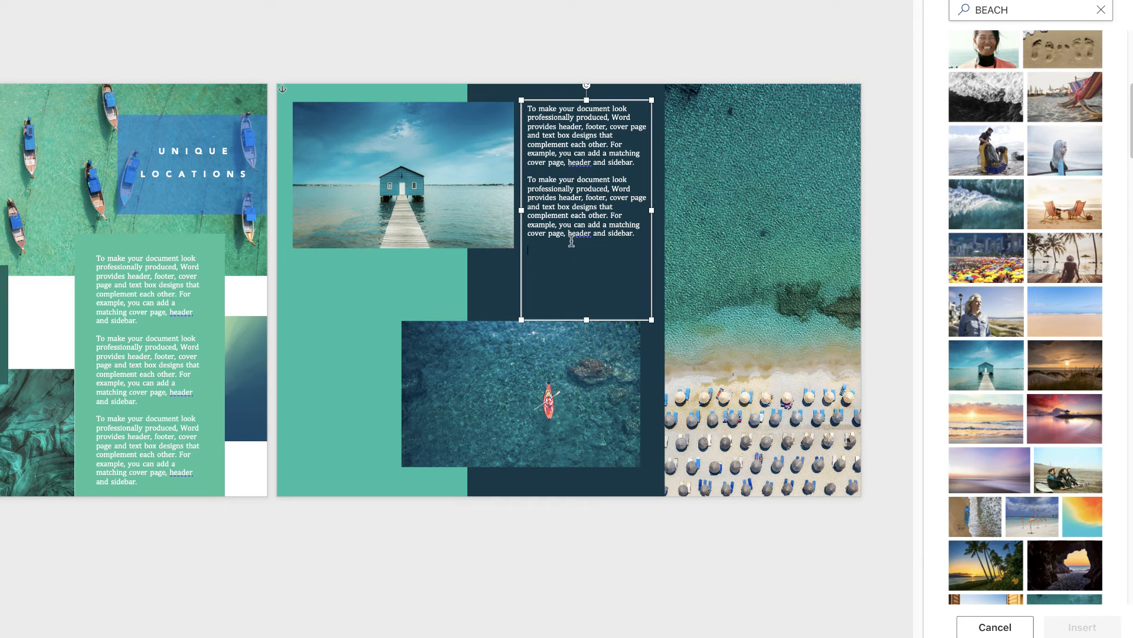
Step: Narrow and shorten the navy panel's text box around its two paragraphs and position it between the boathouse photo and the beach photo
left_click_drag(652, 209, 643, 210)
left_click_drag(522, 210, 528, 210)
left_click_drag(586, 319, 585, 280)
left_click_drag(587, 218, 586, 183)
left_click(891, 231)
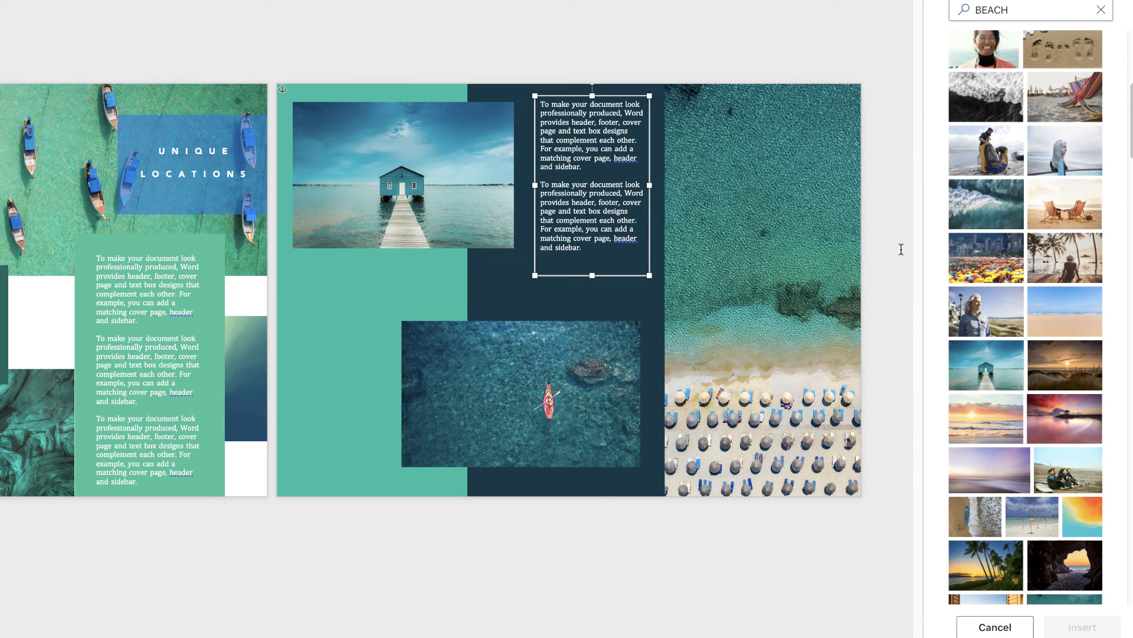
left_click(893, 253)
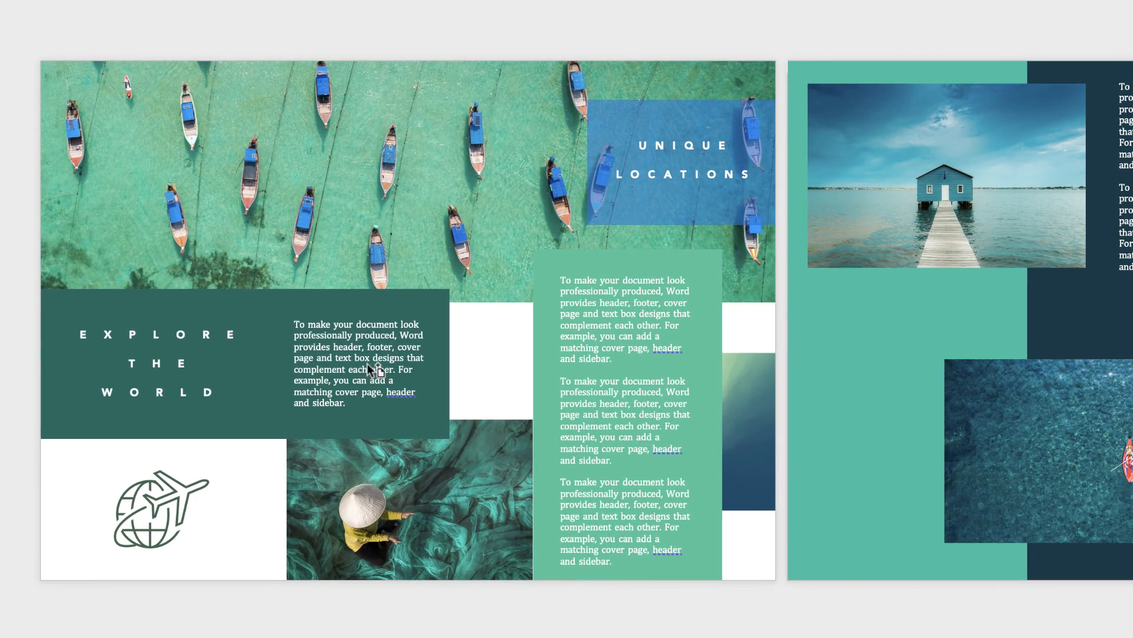
Step: Copy the one-paragraph text box from the dark green block to the turquoise panel beside the kayak photo and extend it to the photo's bottom edge
left_click(365, 367)
left_click_drag(367, 364, 859, 434)
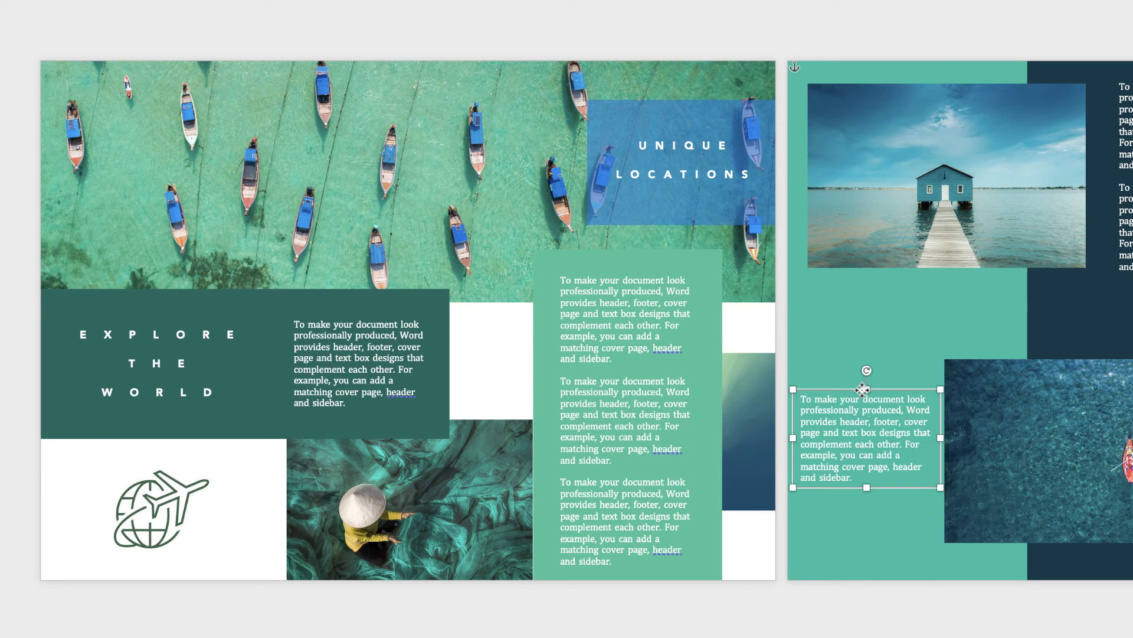
left_click_drag(863, 389, 864, 357)
left_click_drag(870, 472, 870, 543)
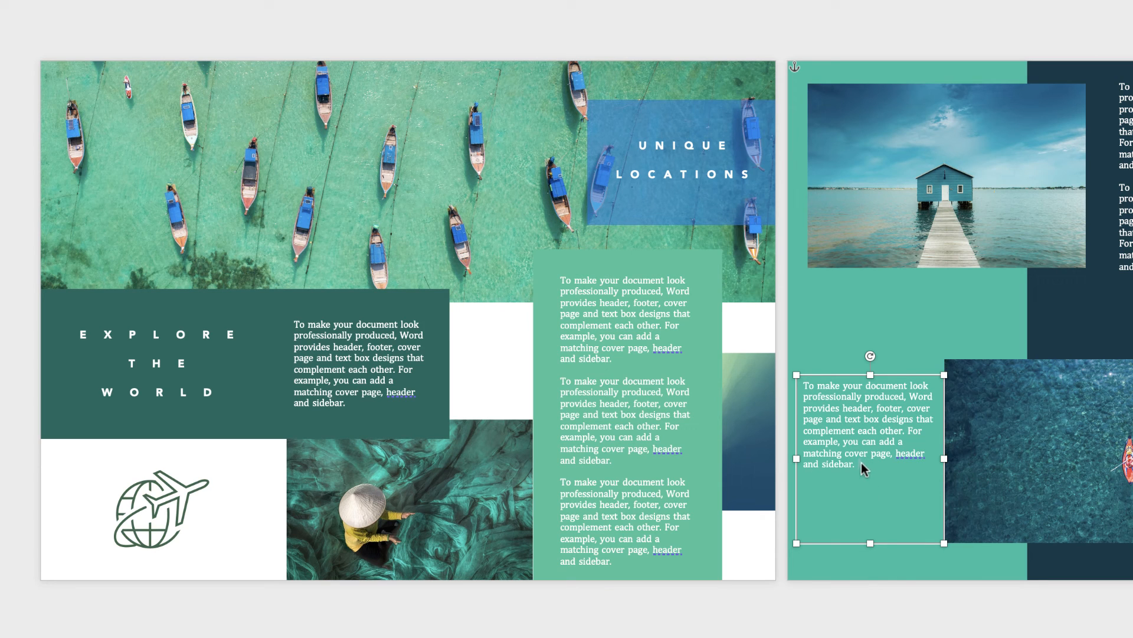
Step: Clear all the text from the copied text box on the turquoise panel
key("ctrl+a")
key("Delete")
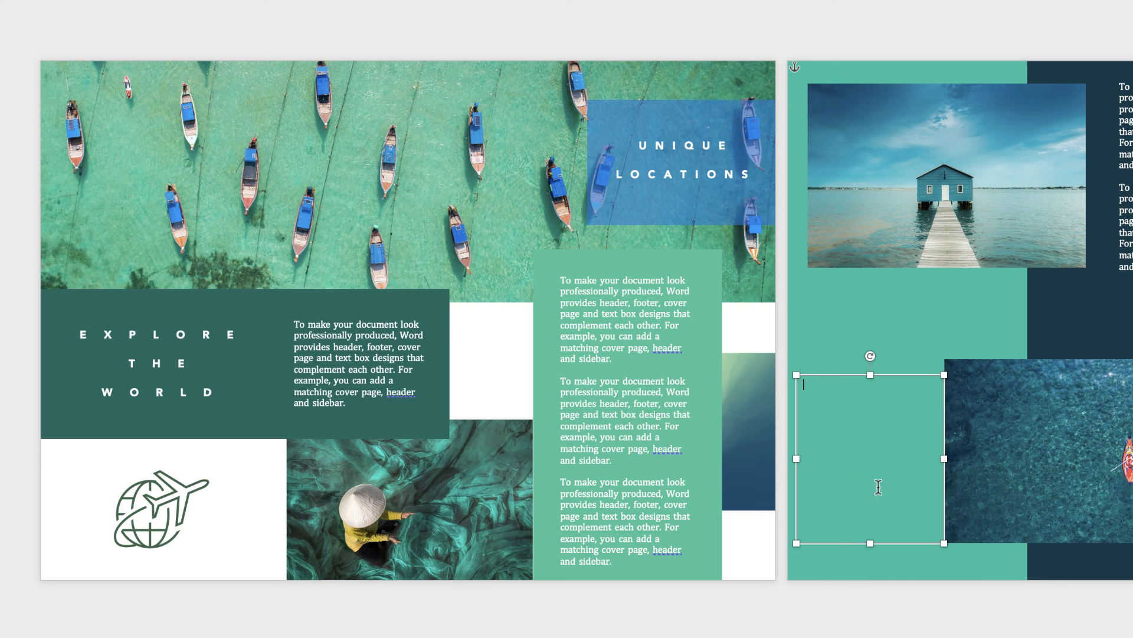